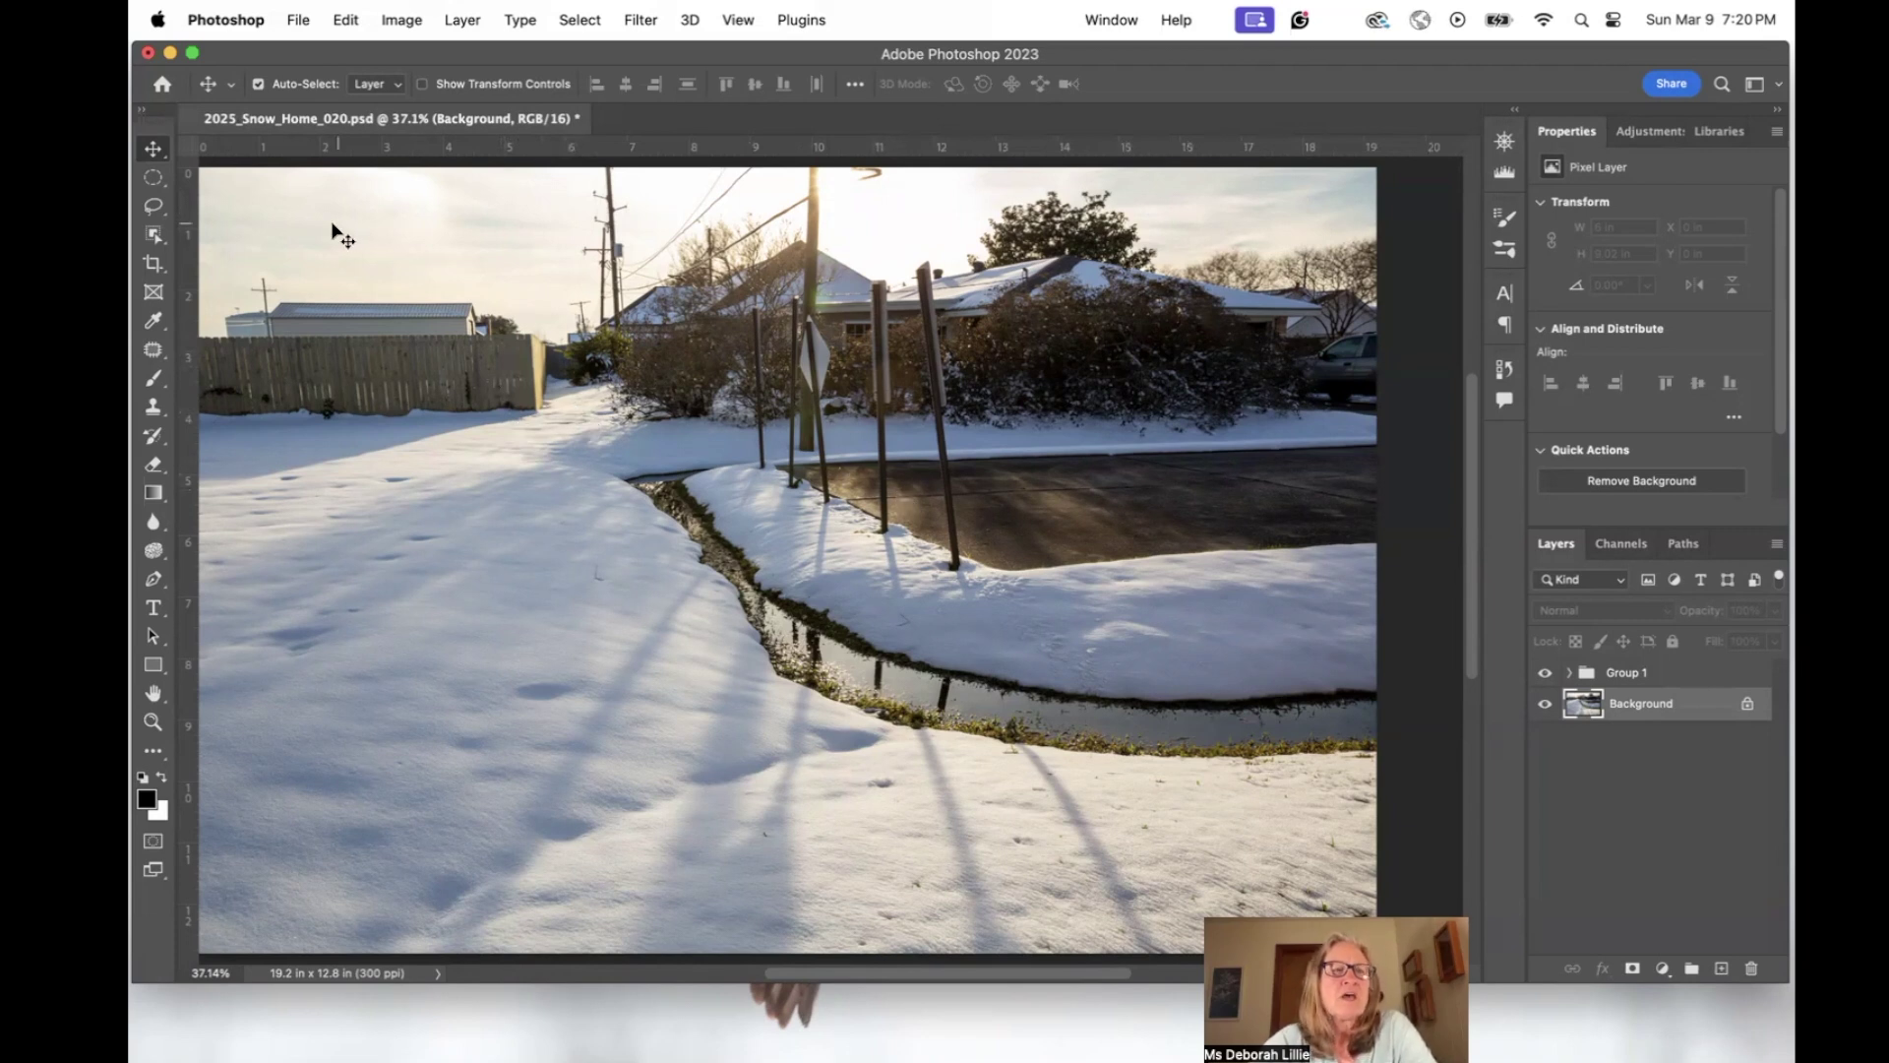
{"action": "left_click", "coordinate": [153, 234]}
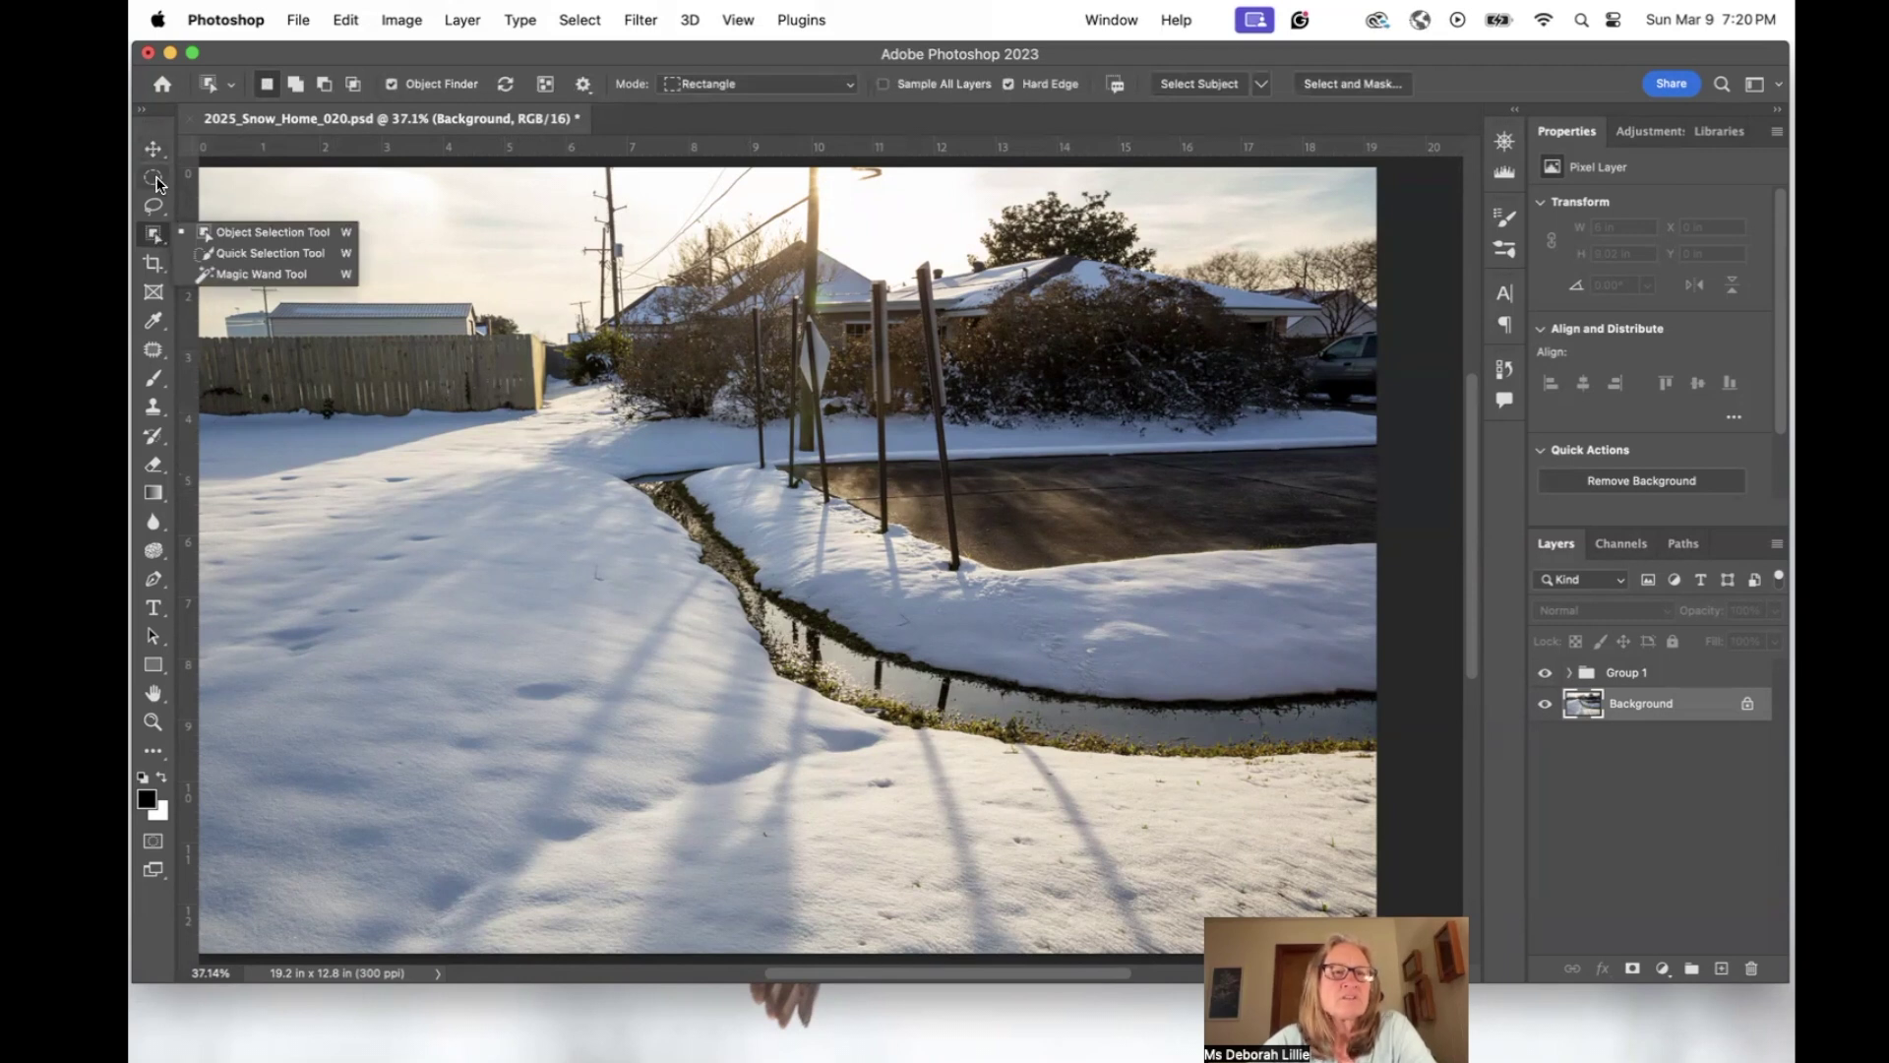
{"action": "left_click", "coordinate": [153, 179]}
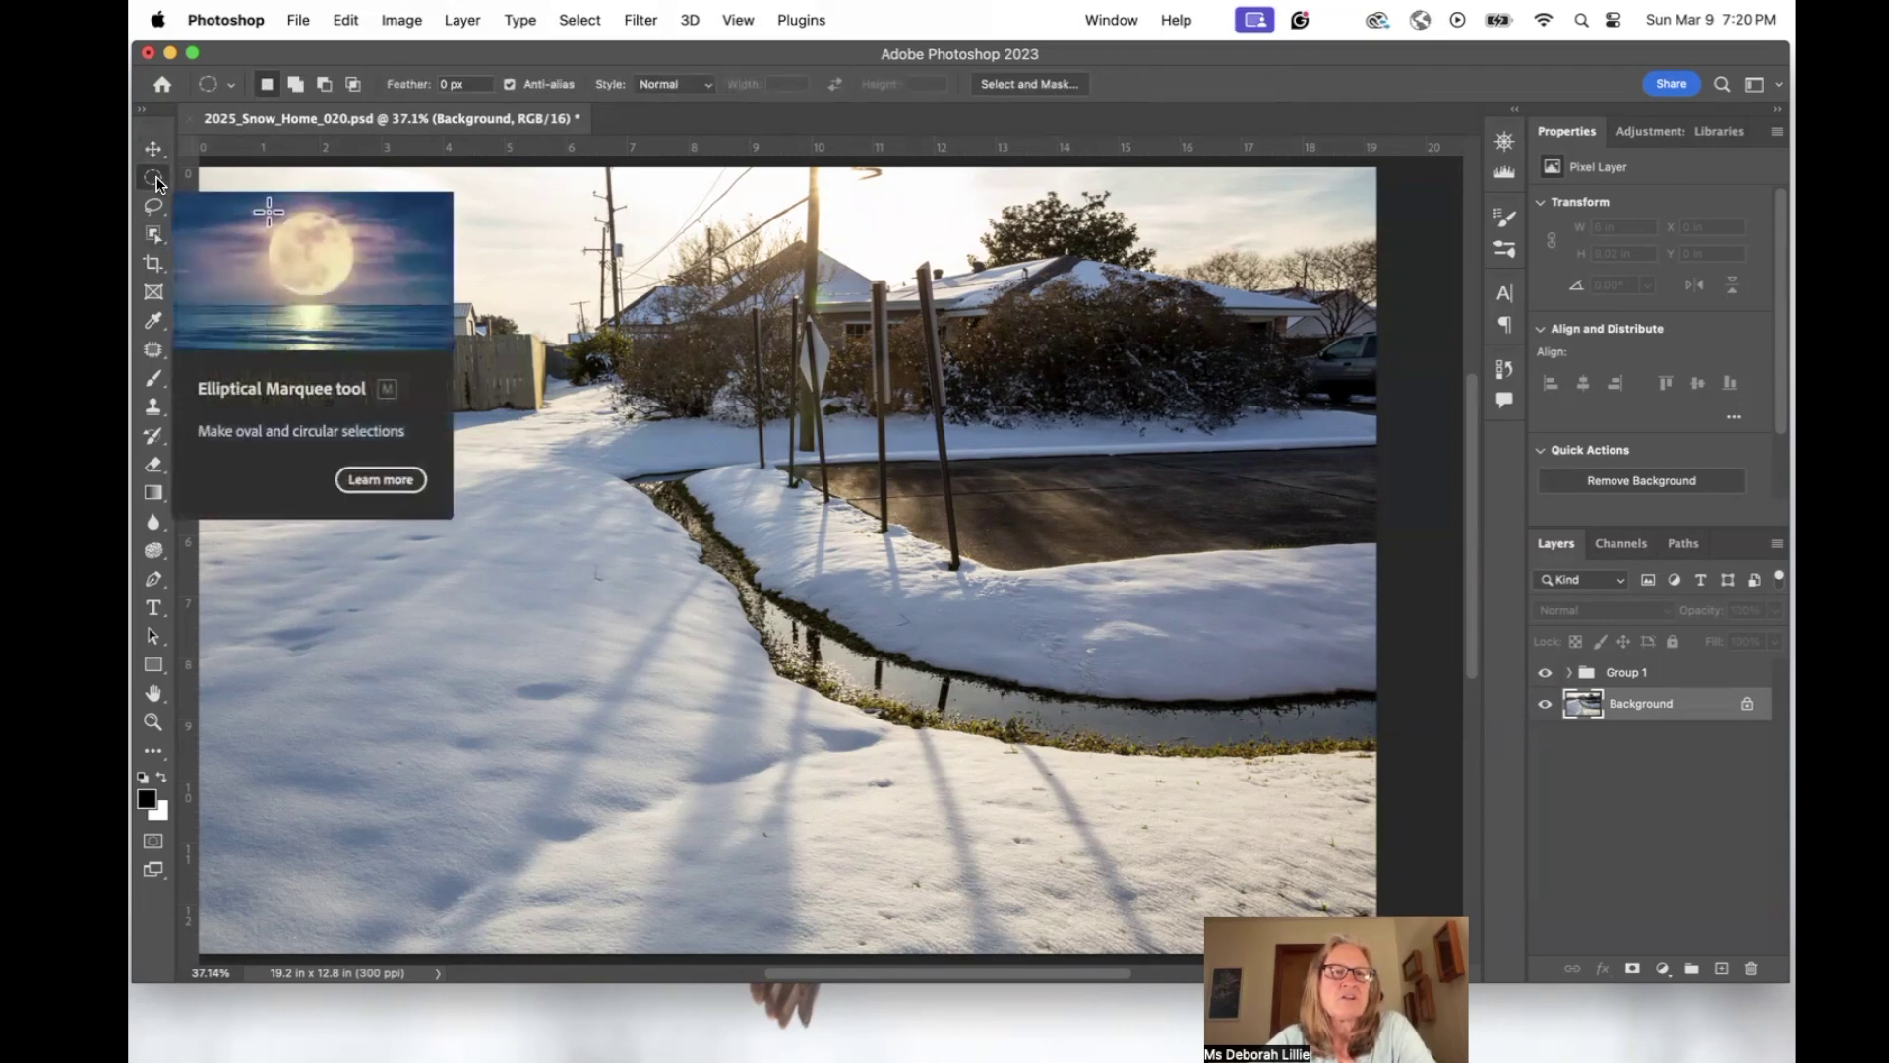
{"action": "left_click", "coordinate": [153, 208]}
{"action": "mouse_move", "coordinate": [1102, 458]}
{"action": "left_mouse_down"}
{"action": "mouse_move", "coordinate": [962, 524]}
{"action": "mouse_move", "coordinate": [1200, 484]}
{"action": "mouse_move", "coordinate": [1107, 458]}
{"action": "left_mouse_up"}
{"action": "key", "text": "super+d"}
Select the dark snow-free driveway on the Background layer with the Object Selection tool.
{"action": "left_click", "coordinate": [155, 235]}
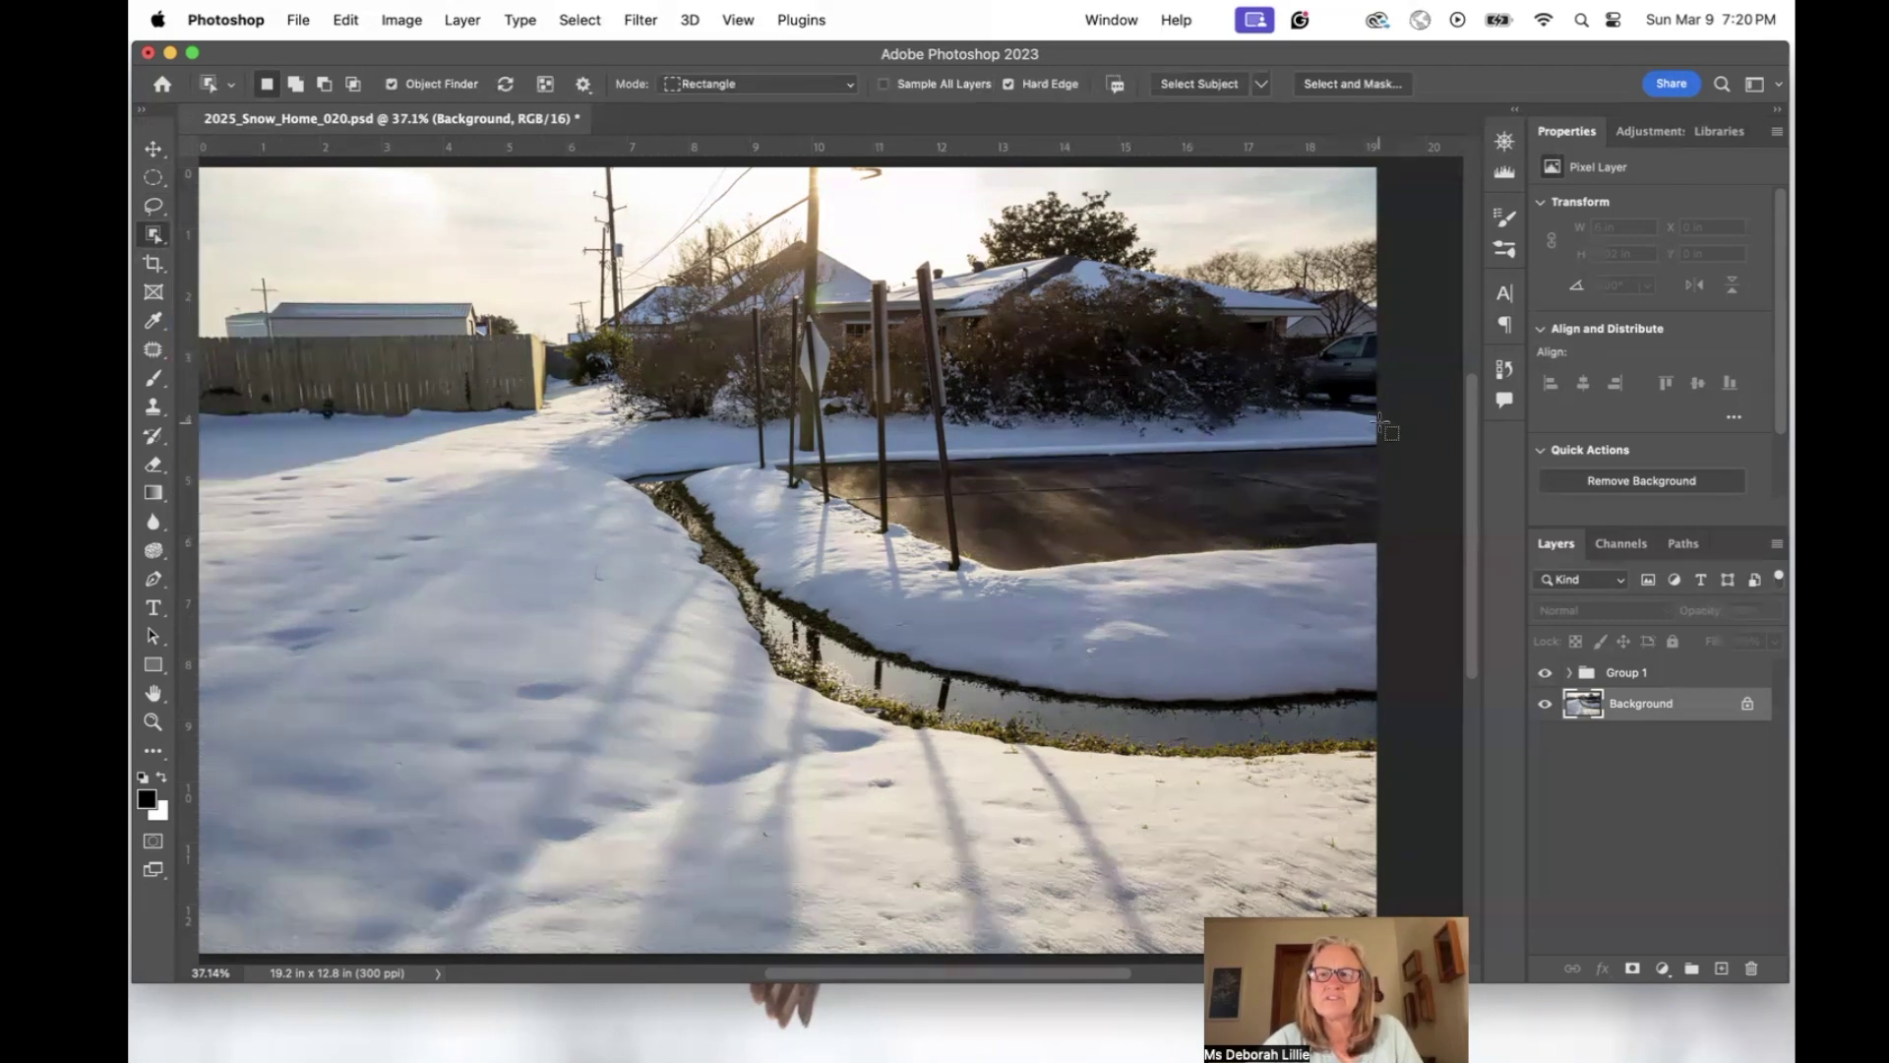
{"action": "left_click_drag", "start_coordinate": [1377, 425], "coordinate": [767, 592]}
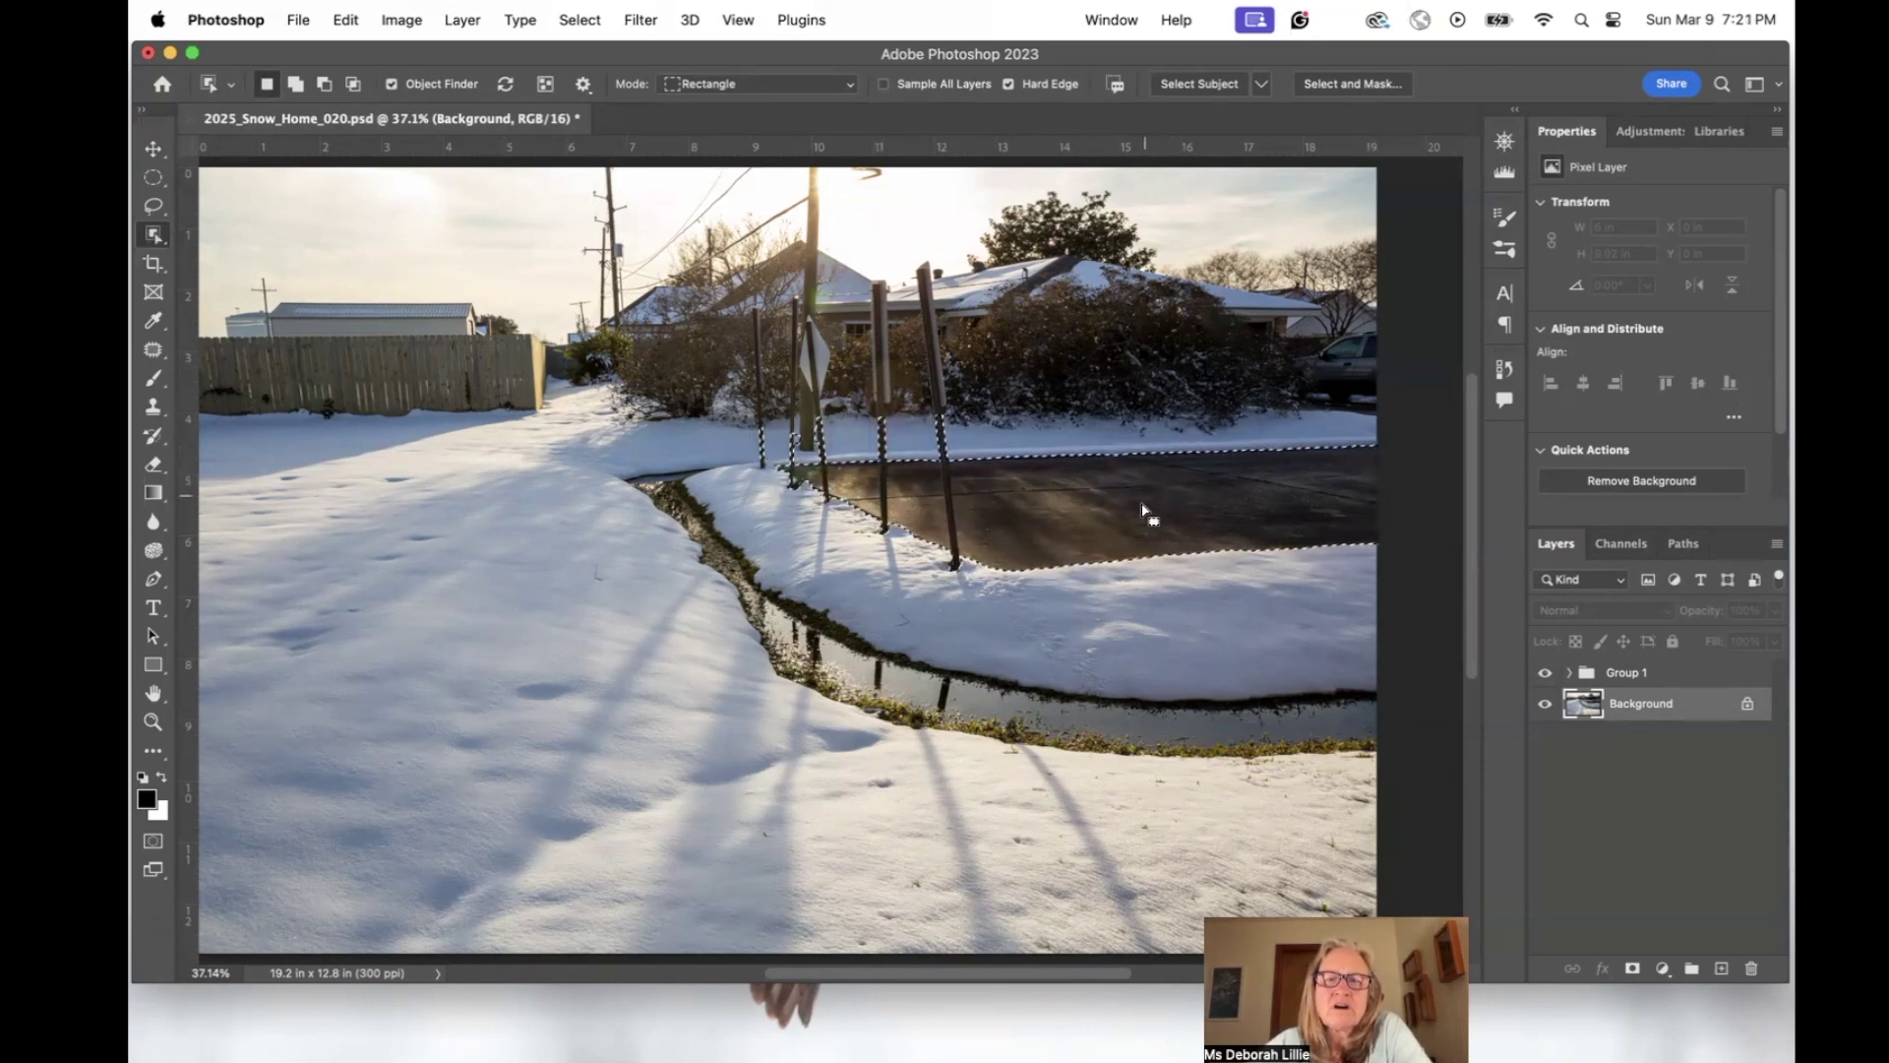
Refine the driveway selection in Select and Mask with Feather 4.5 px and Shift Edge -12%.
{"action": "left_click", "coordinate": [1340, 84]}
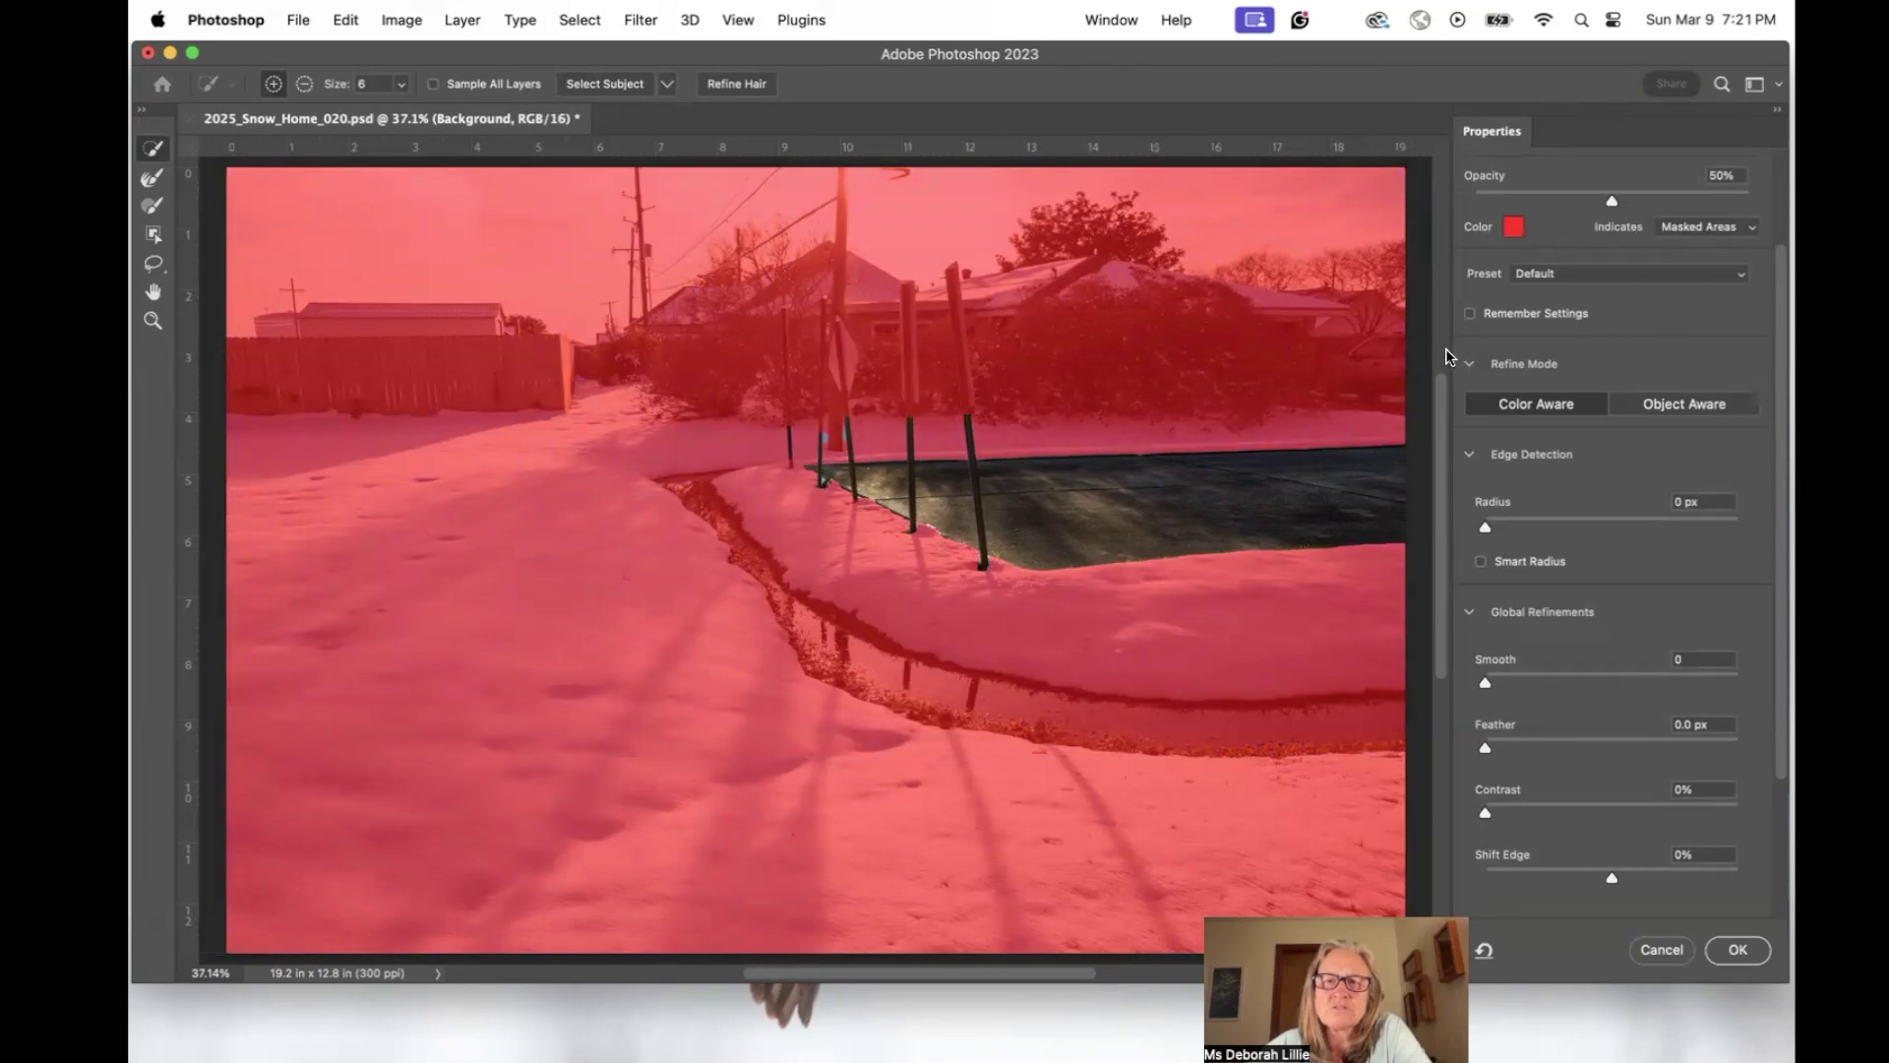
{"action": "scroll", "coordinate": [1544, 706], "scroll_direction": "down", "scroll_amount": 4}
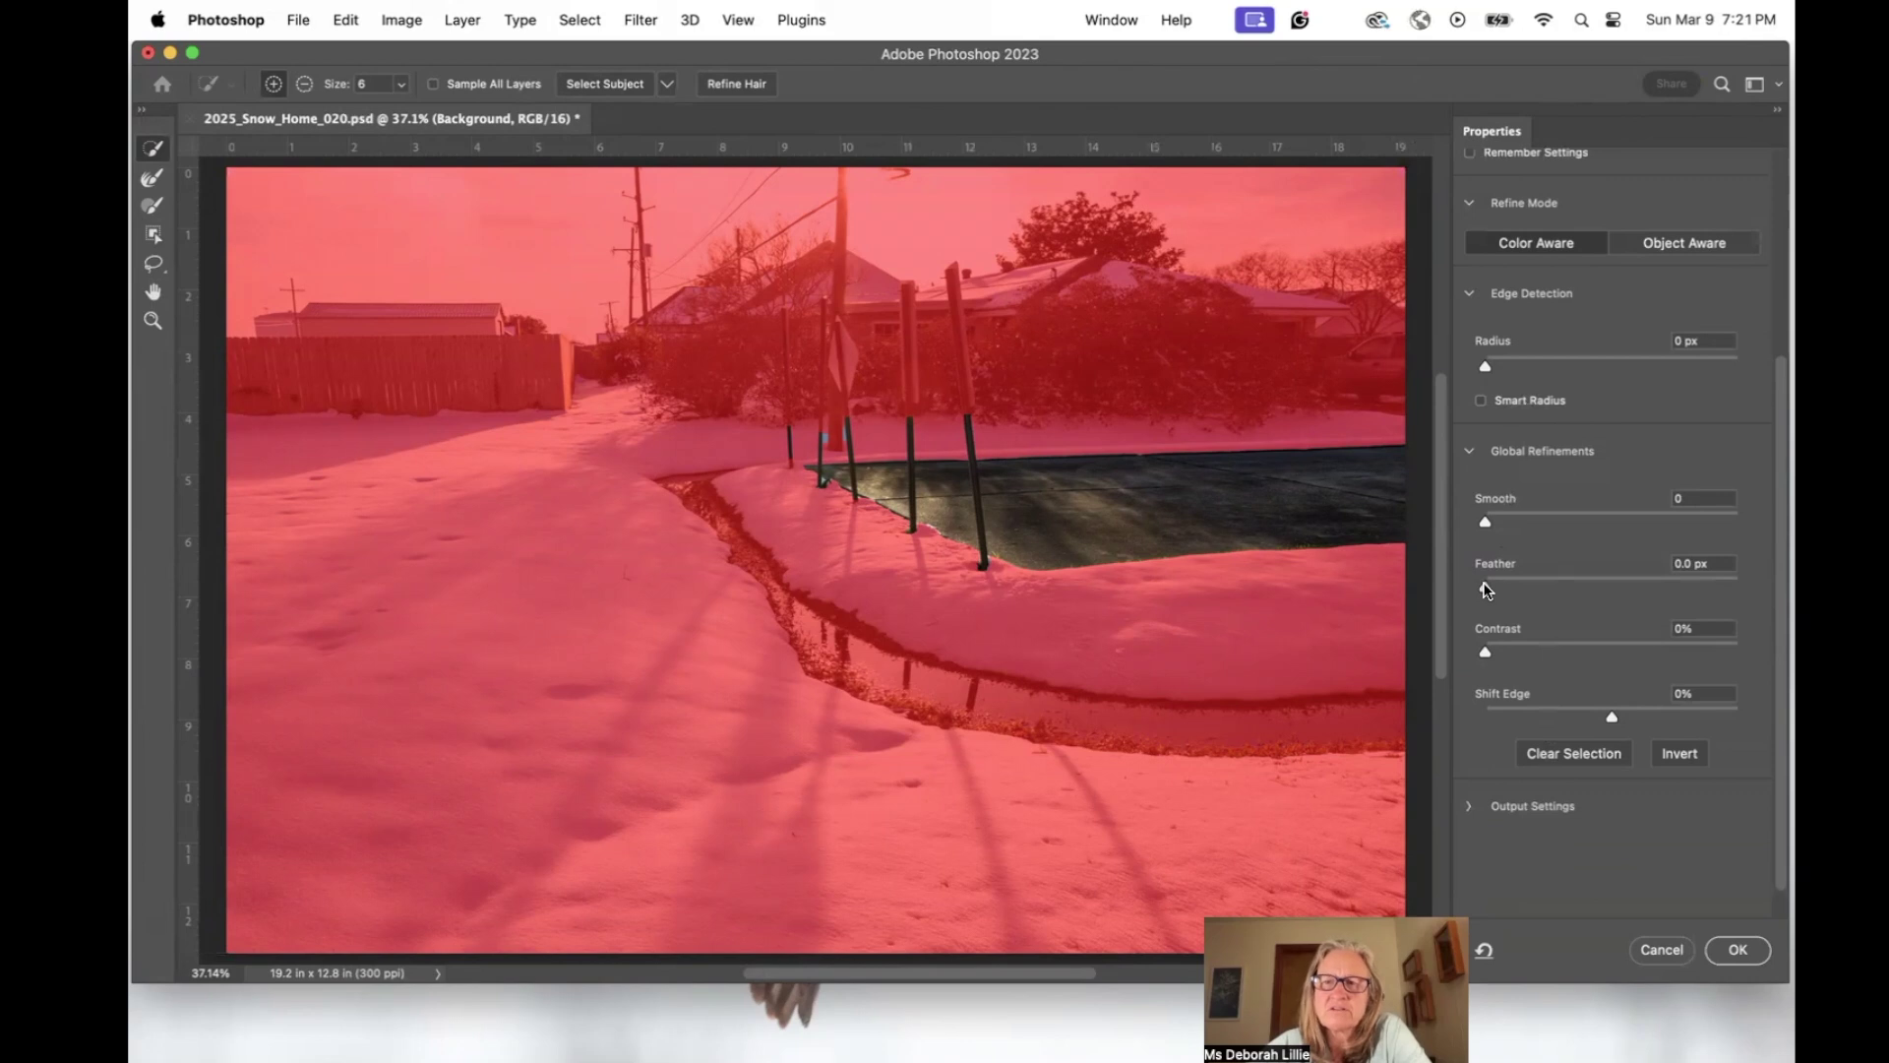
{"action": "left_click_drag", "start_coordinate": [1580, 581], "coordinate": [1578, 582]}
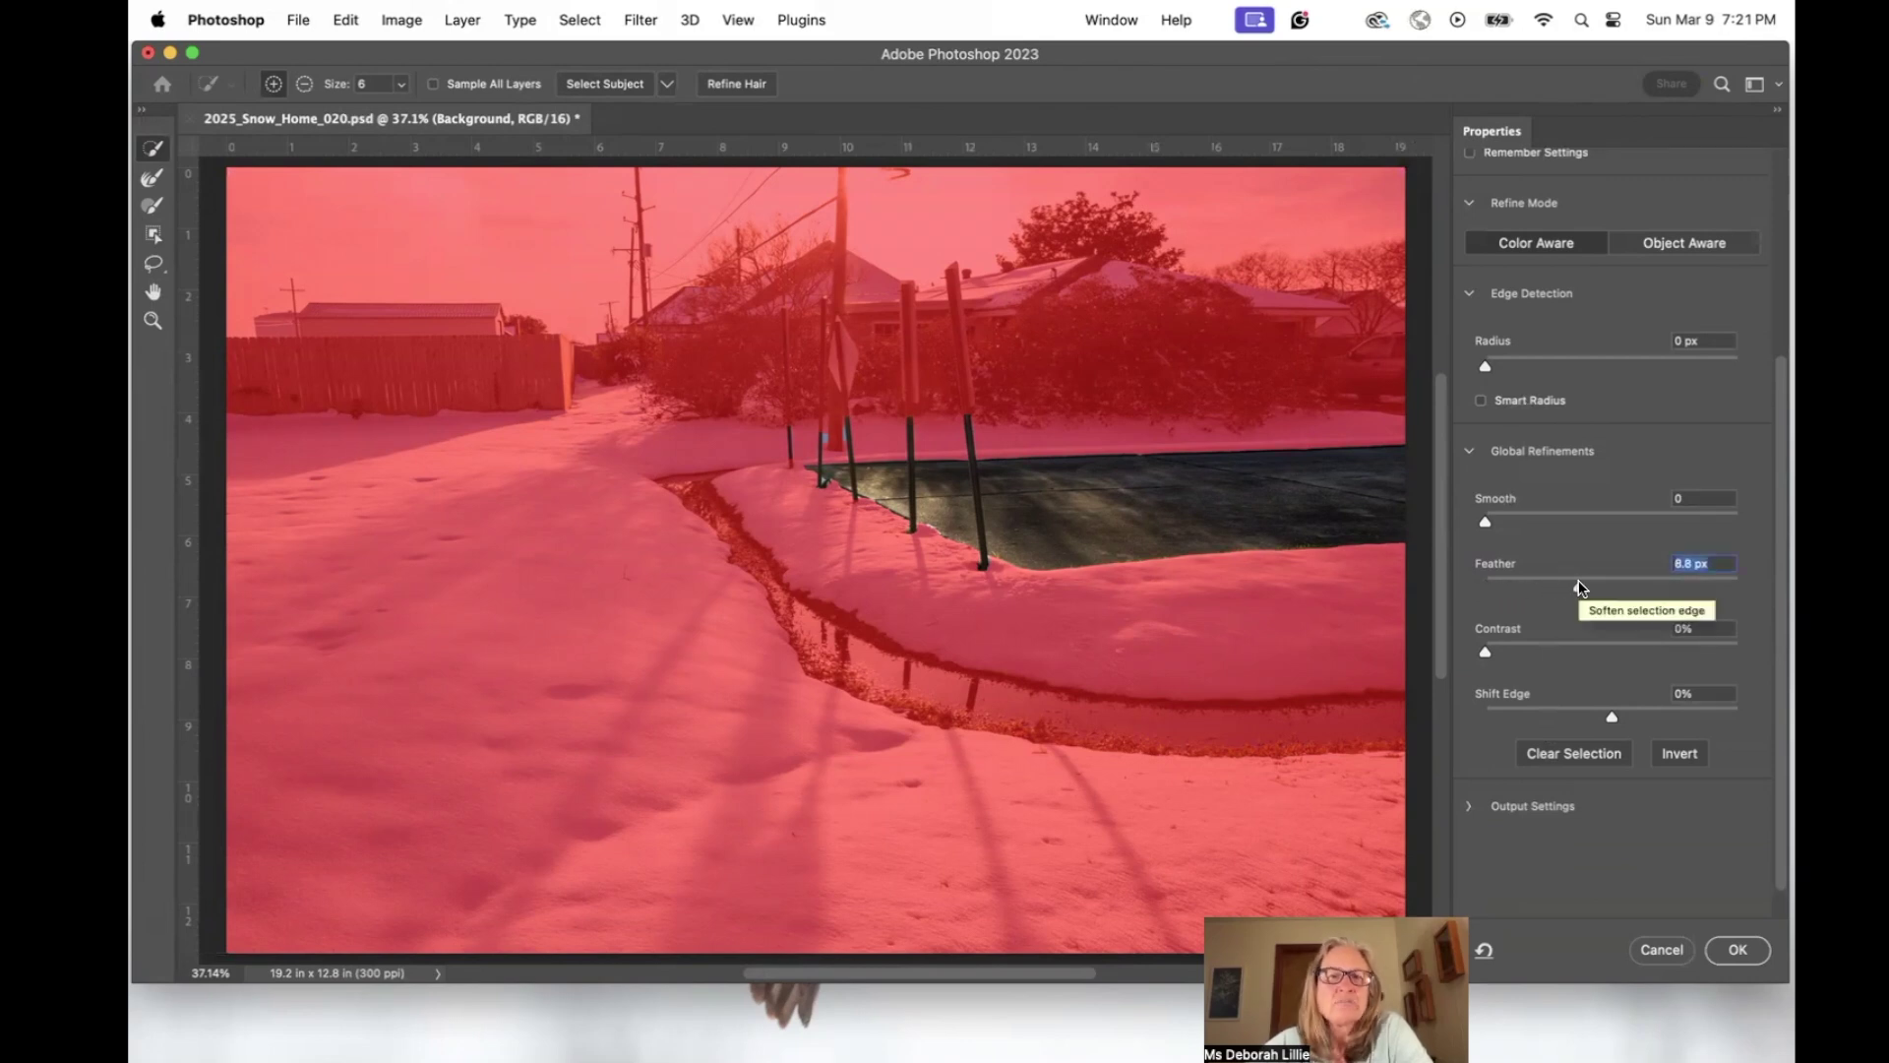
{"action": "mouse_move", "coordinate": [1578, 581]}
{"action": "left_mouse_down"}
{"action": "mouse_move", "coordinate": [1693, 572]}
{"action": "mouse_move", "coordinate": [1571, 576]}
{"action": "left_mouse_up"}
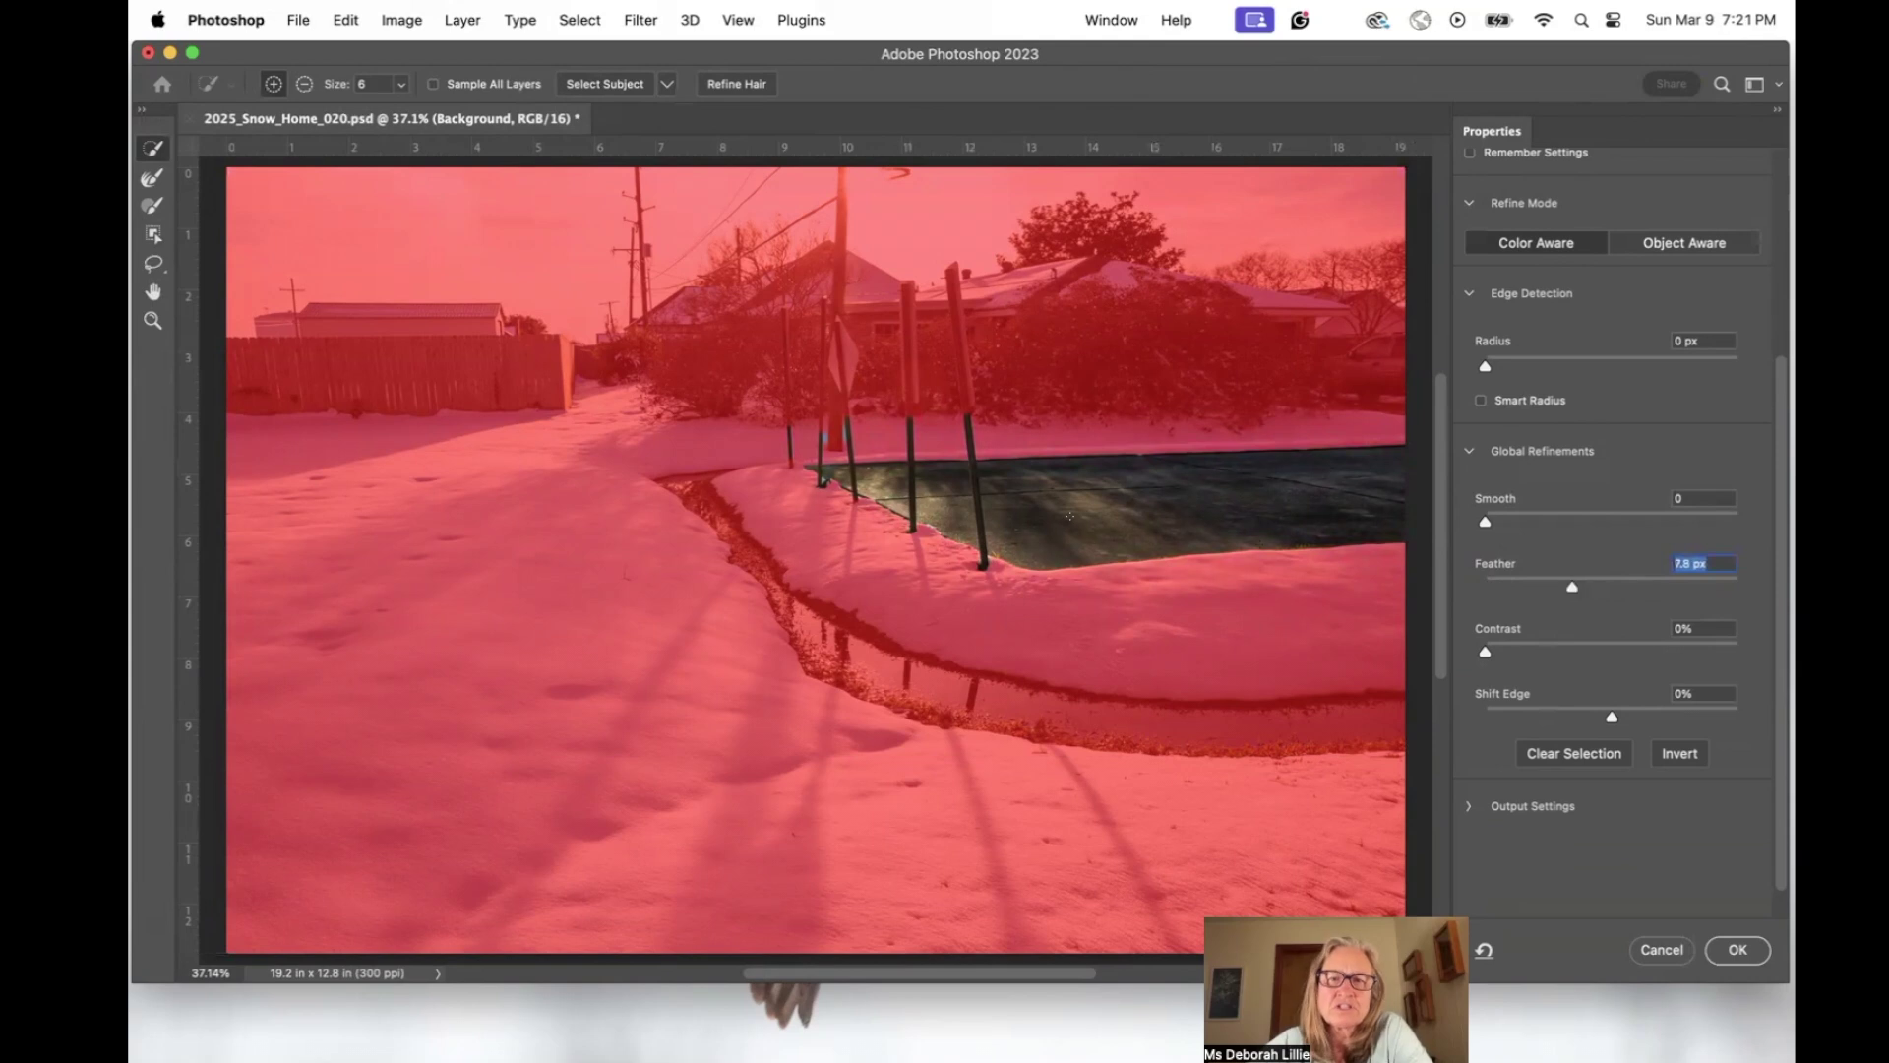
{"action": "scroll", "coordinate": [1070, 516], "scroll_direction": "up", "scroll_amount": 6}
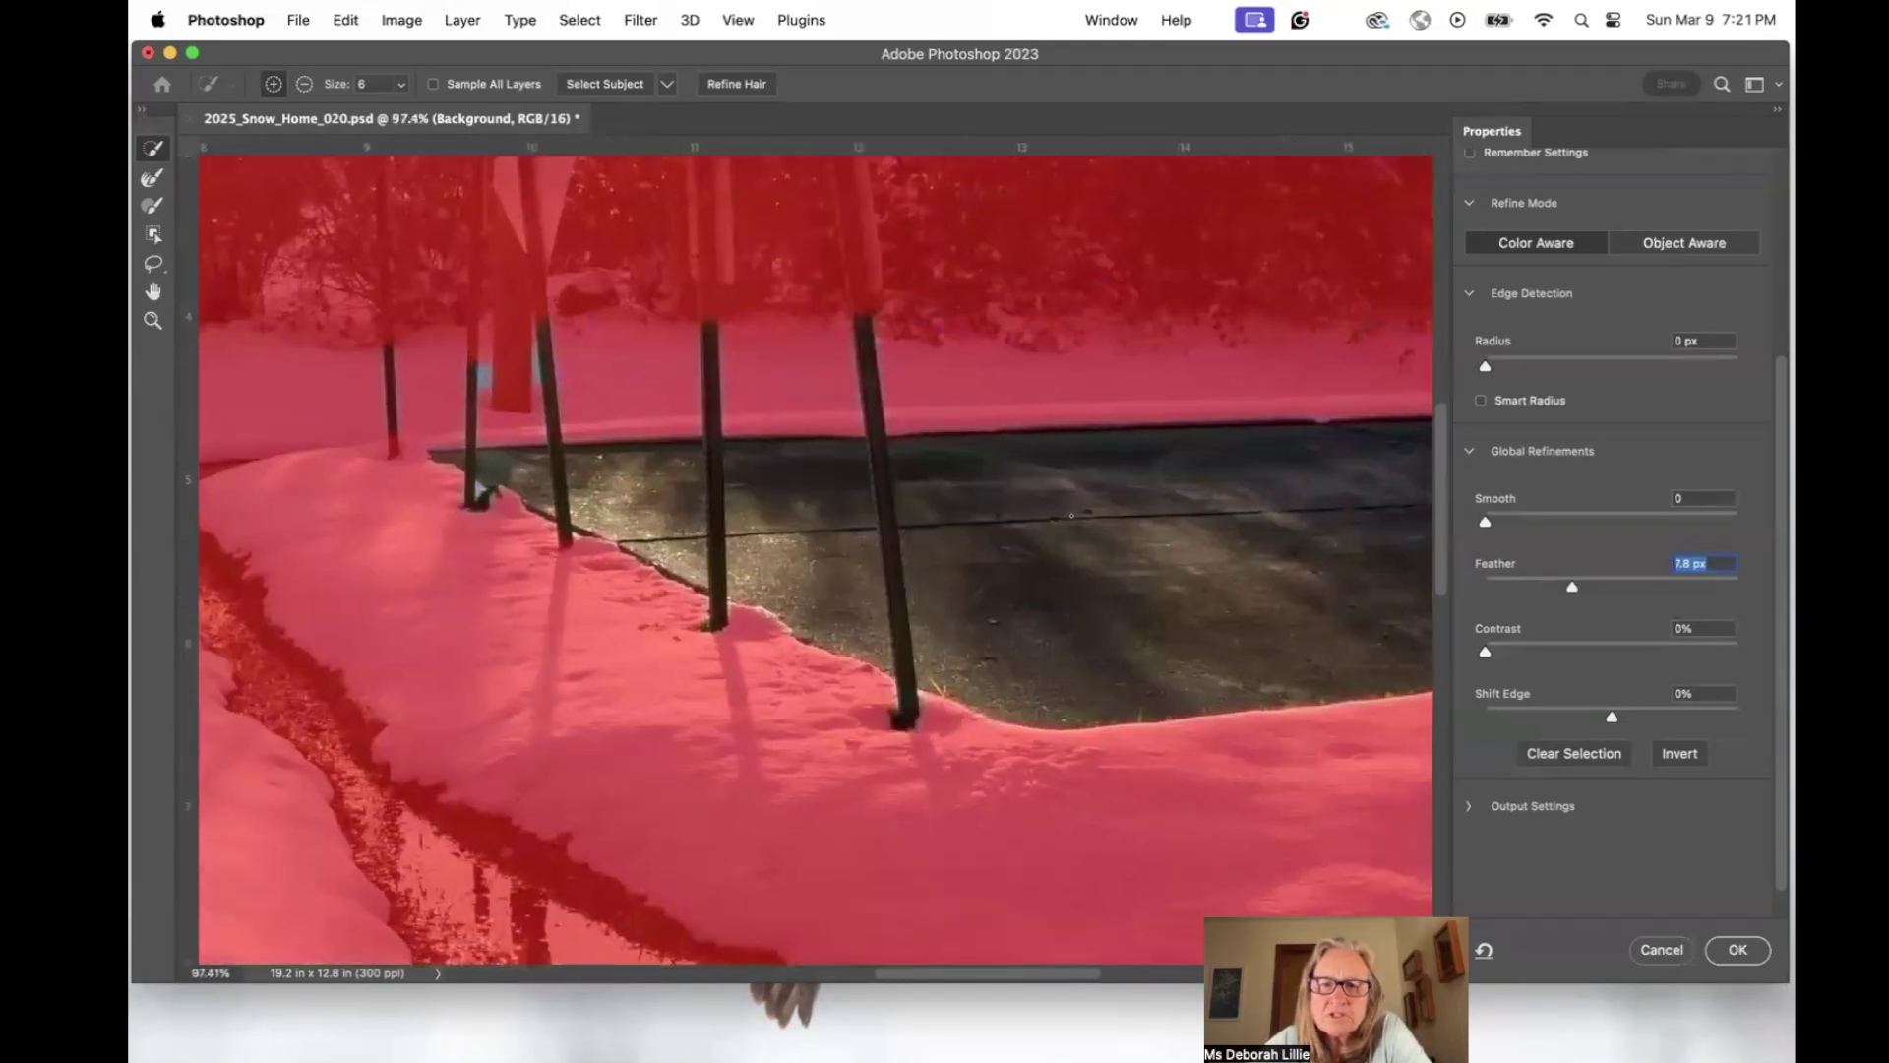
{"action": "scroll", "coordinate": [1072, 515], "scroll_direction": "up", "scroll_amount": 3}
{"action": "left_click_drag", "start_coordinate": [1568, 581], "coordinate": [1408, 583]}
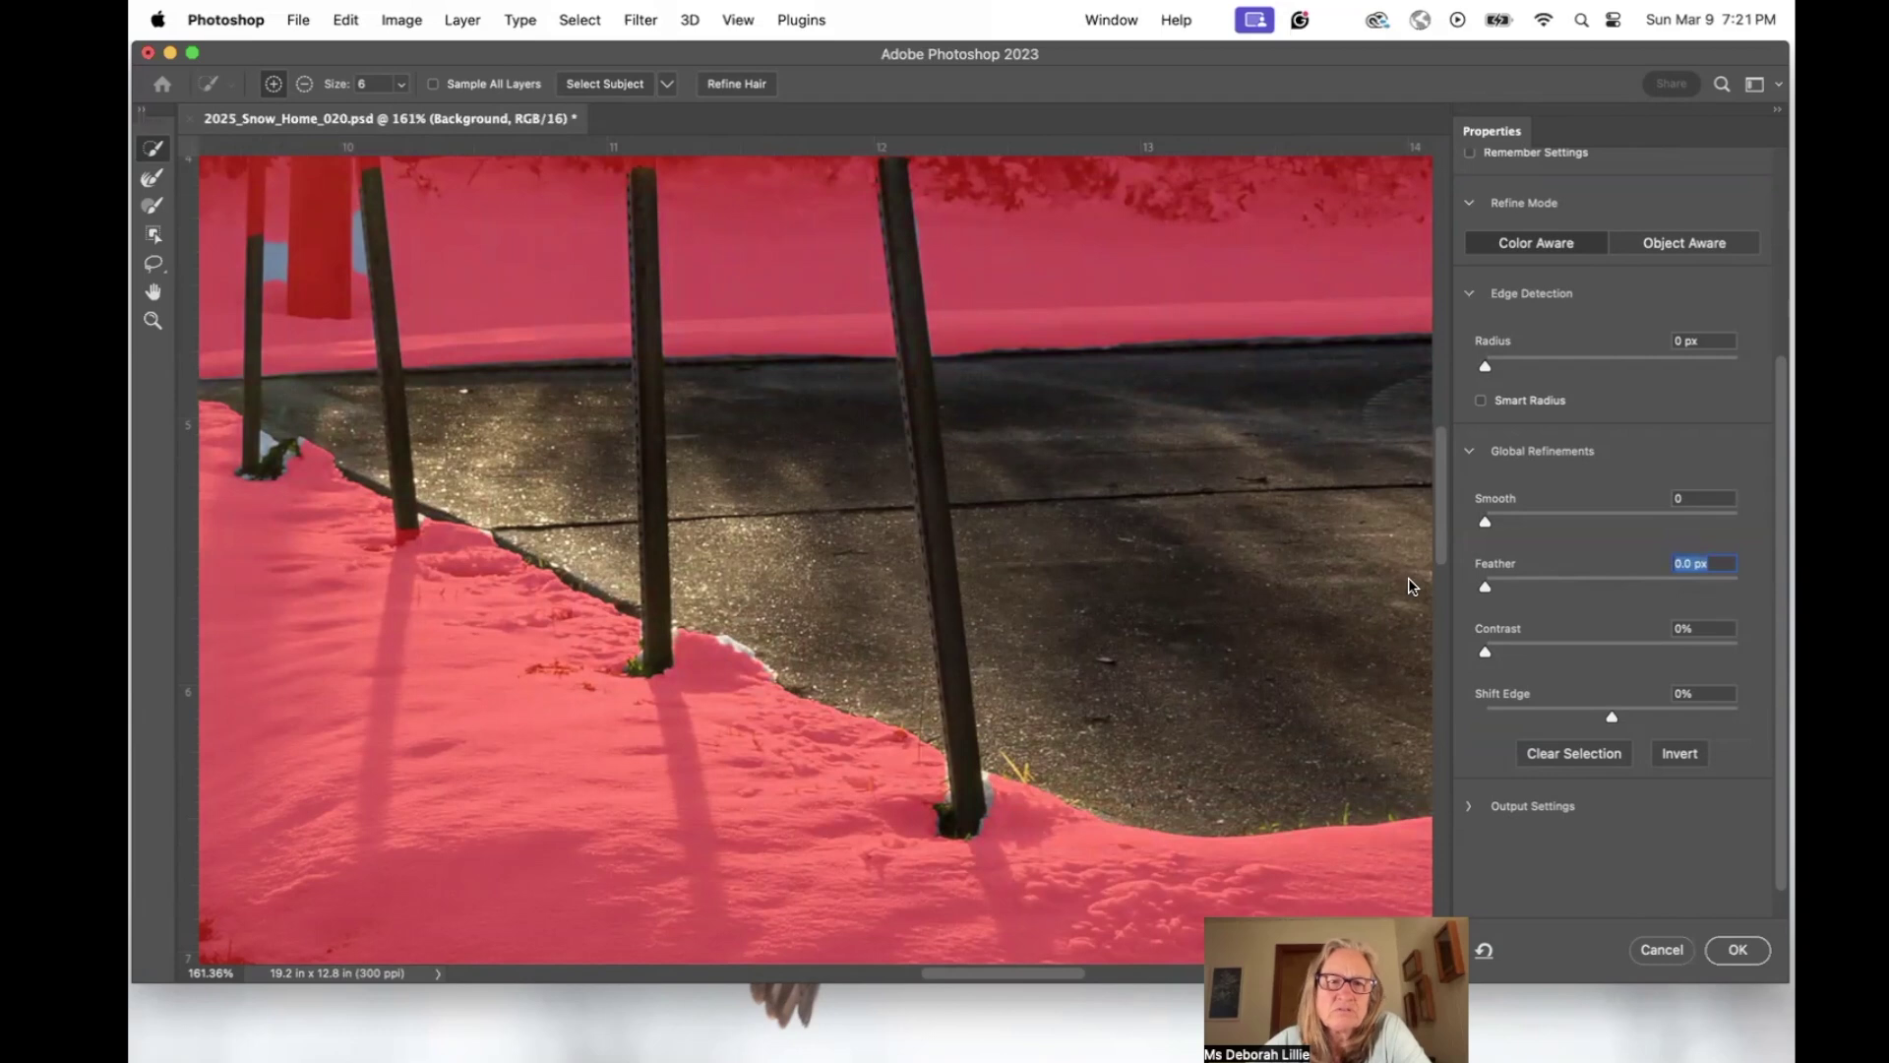
{"action": "left_click_drag", "start_coordinate": [1486, 589], "coordinate": [1559, 591]}
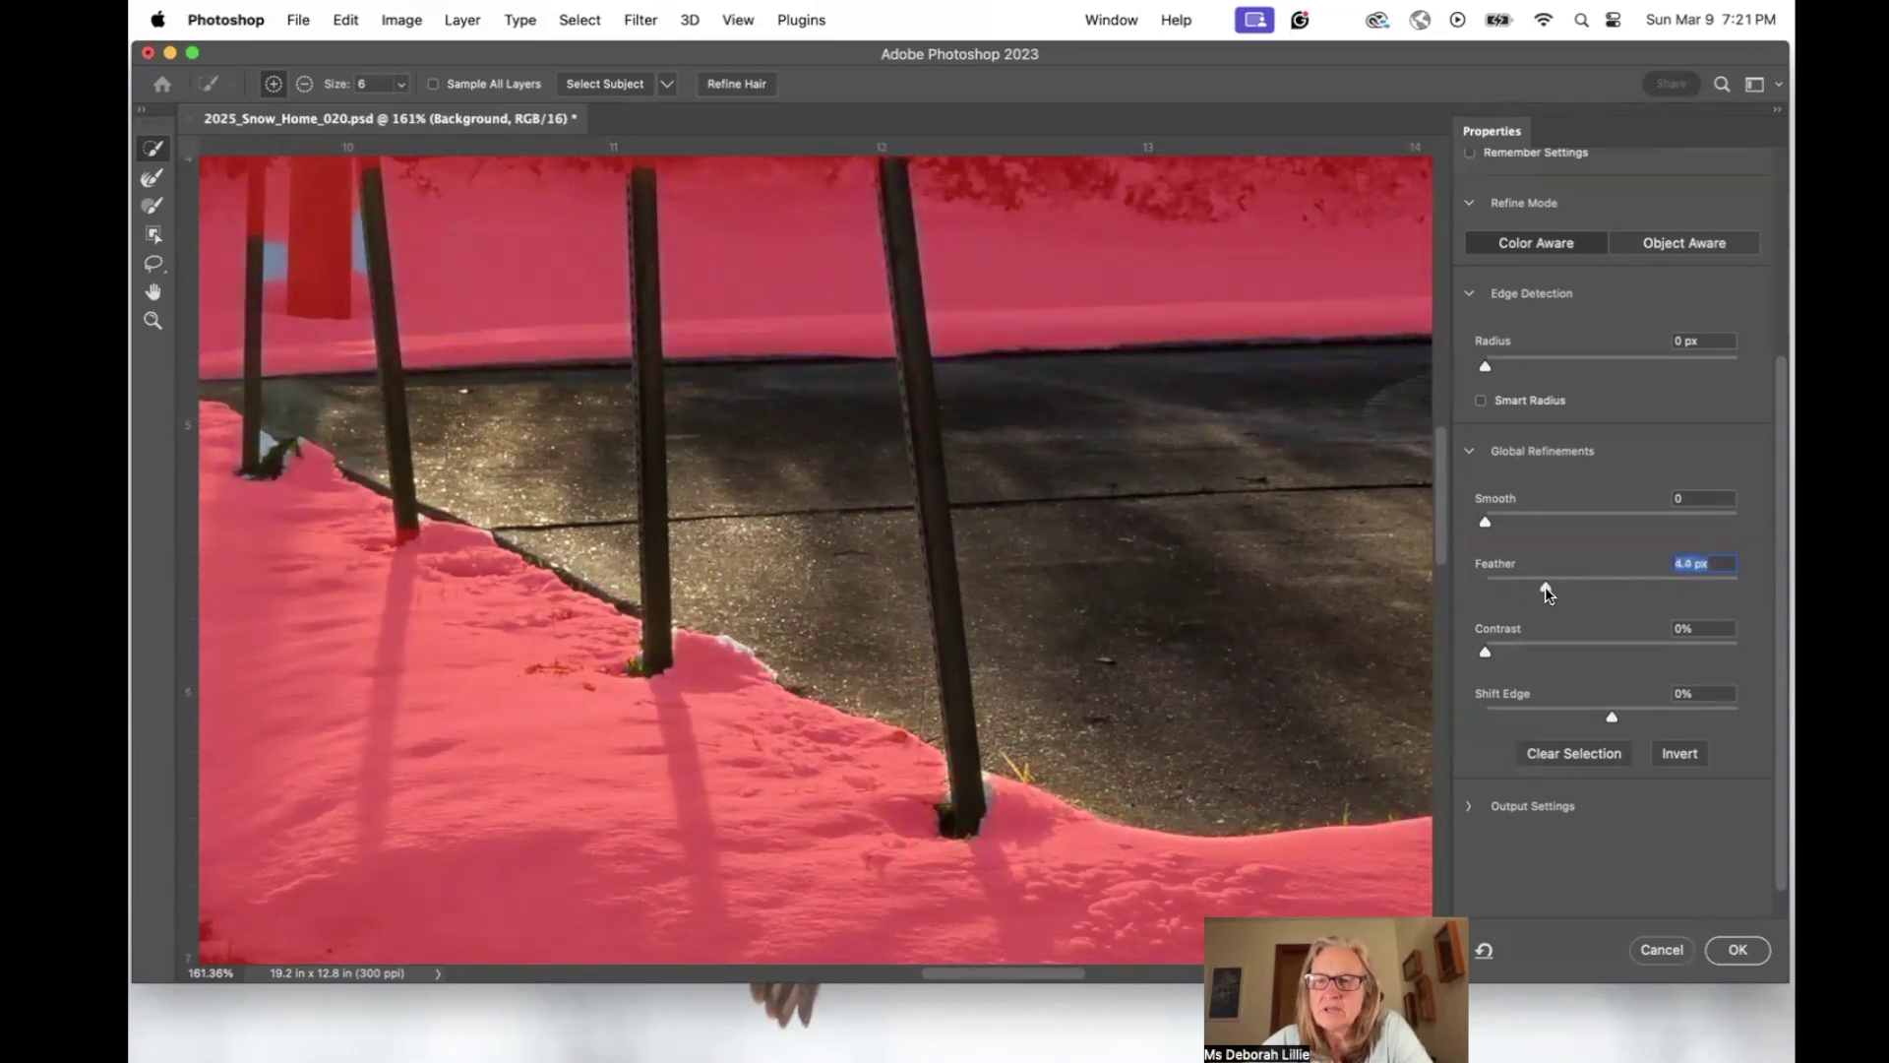
{"action": "mouse_move", "coordinate": [1608, 714]}
{"action": "left_mouse_down"}
{"action": "mouse_move", "coordinate": [1514, 697]}
{"action": "mouse_move", "coordinate": [1679, 702]}
{"action": "mouse_move", "coordinate": [1595, 706]}
{"action": "left_mouse_up"}
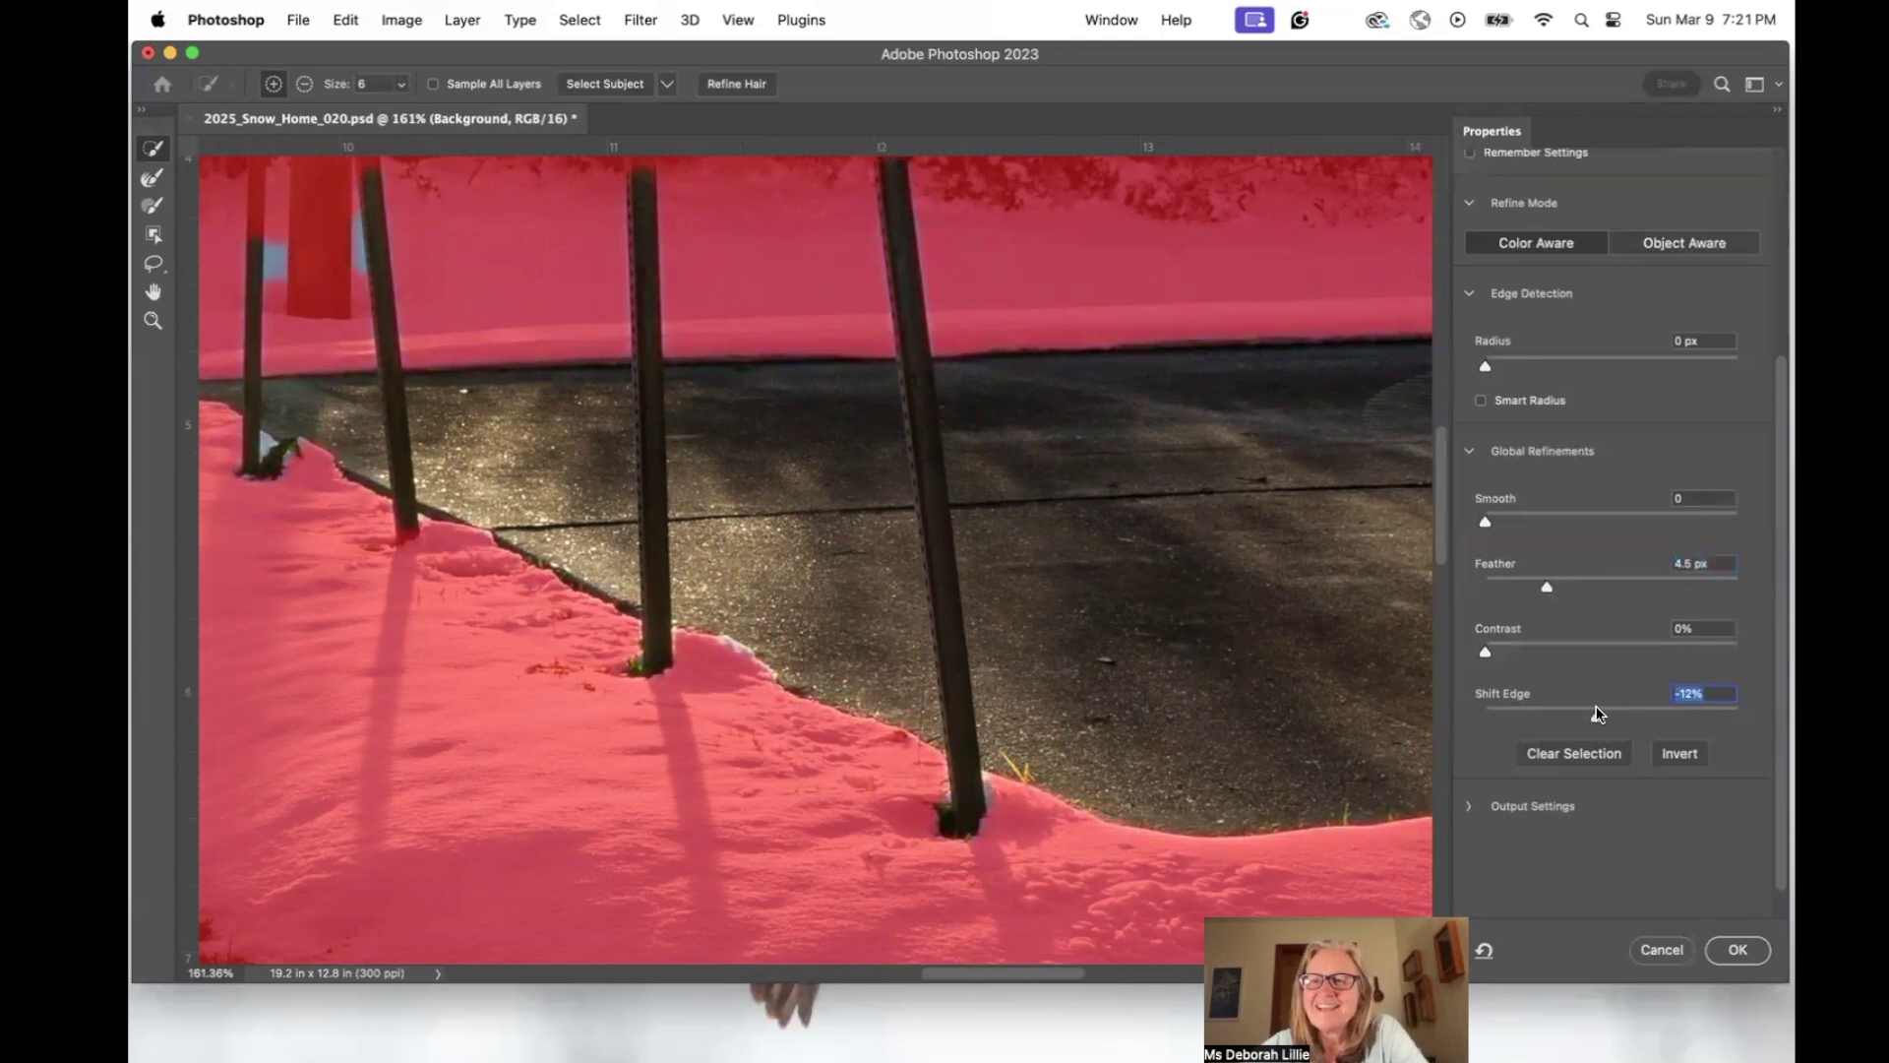
{"action": "left_click", "coordinate": [1738, 949]}
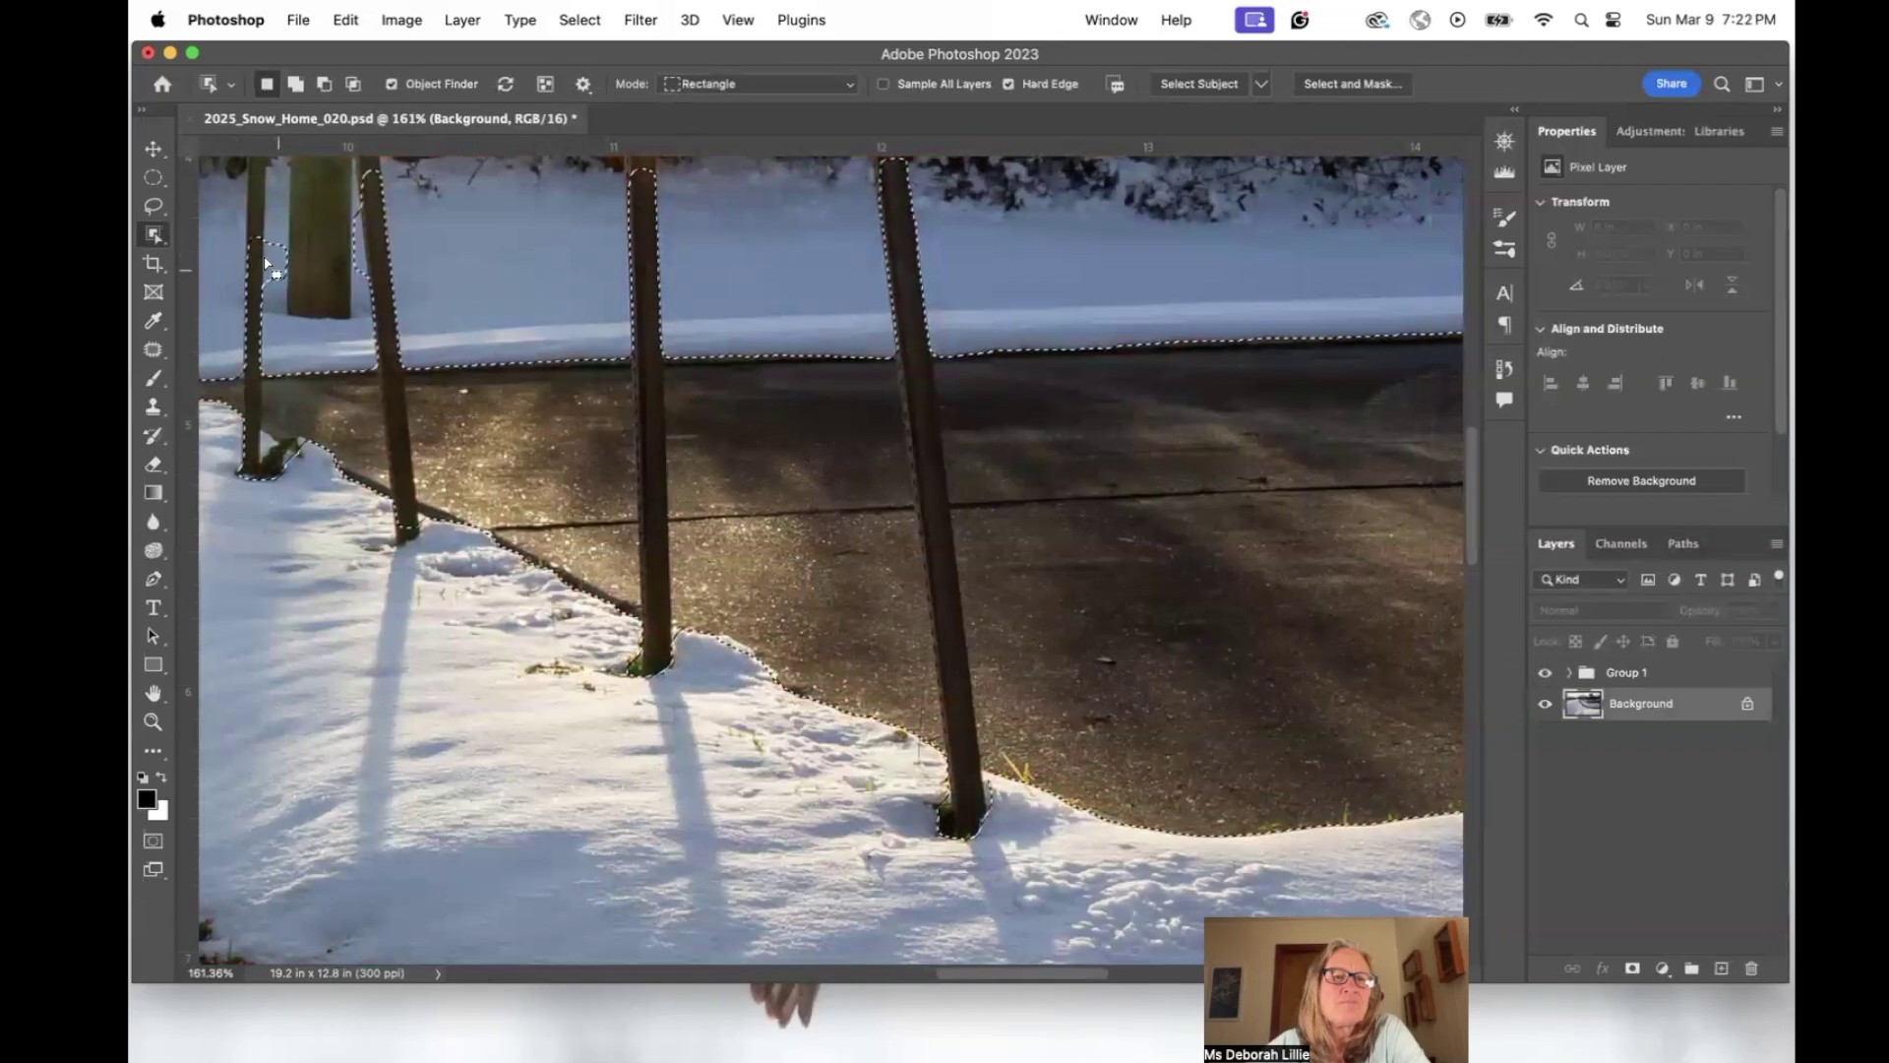
Subtract the stray snow patches beside the utility pole and the leftmost thin post from the selection with the Quick Selection tool.
{"action": "right_click", "coordinate": [154, 233]}
{"action": "left_click", "coordinate": [213, 254]}
{"action": "left_click_drag", "start_coordinate": [275, 251], "coordinate": [295, 275]}
{"action": "key", "text": "bracketleft"}
{"action": "key", "text": "bracketleft"}
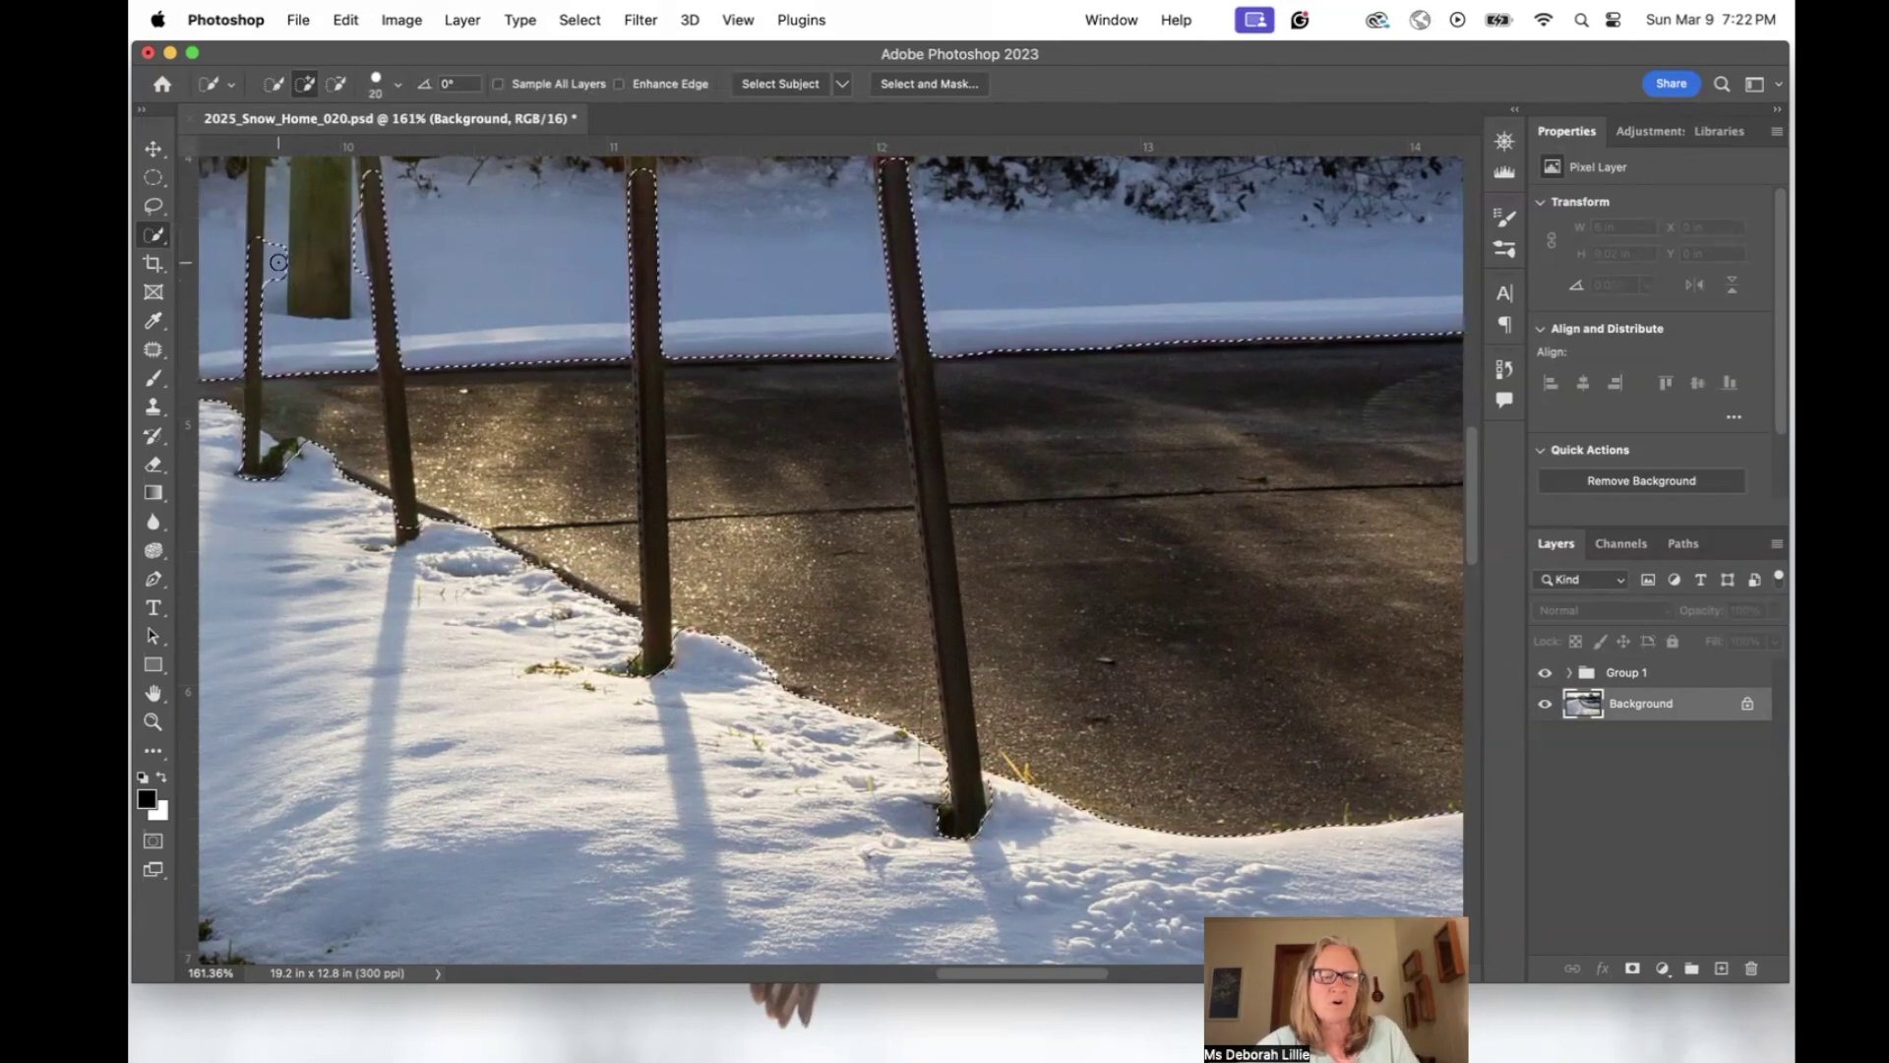
{"action": "key", "text": "alt"}
{"action": "left_click", "coordinate": [278, 263], "text": "alt"}
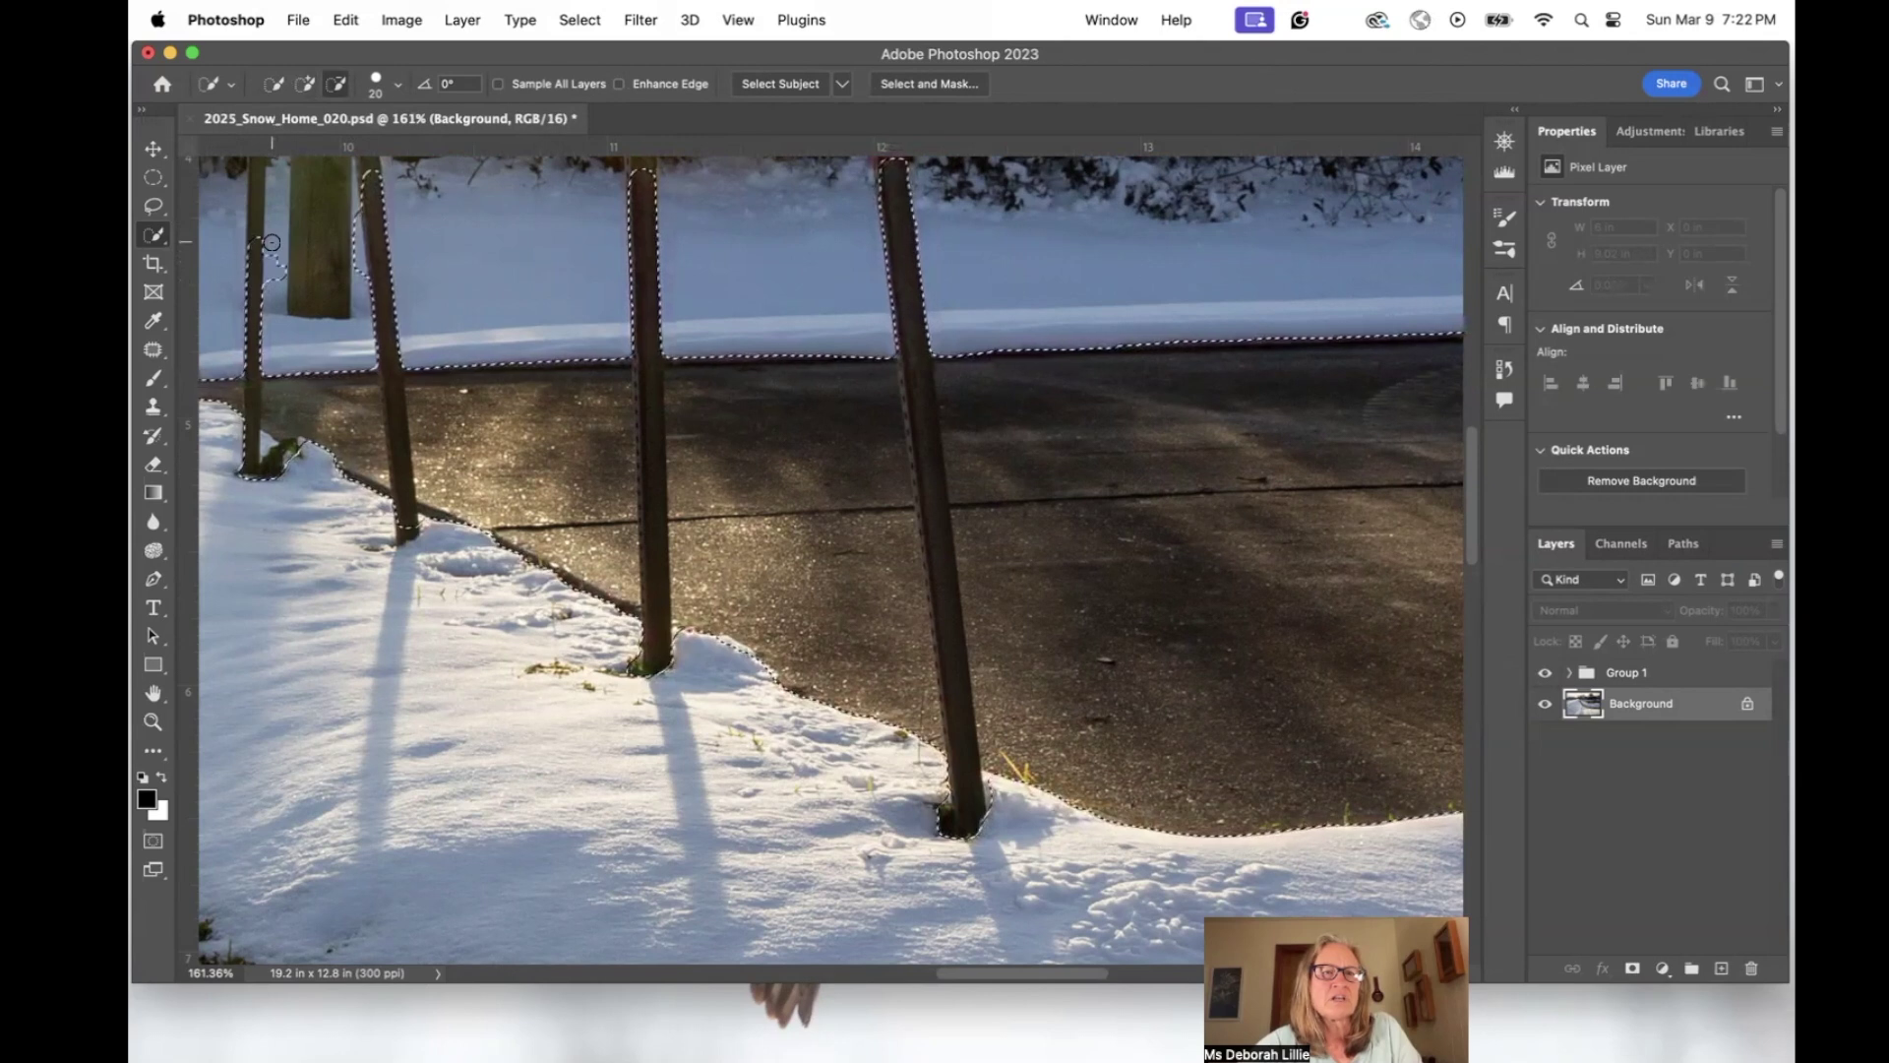
{"action": "left_click_drag", "start_coordinate": [356, 252], "coordinate": [344, 331]}
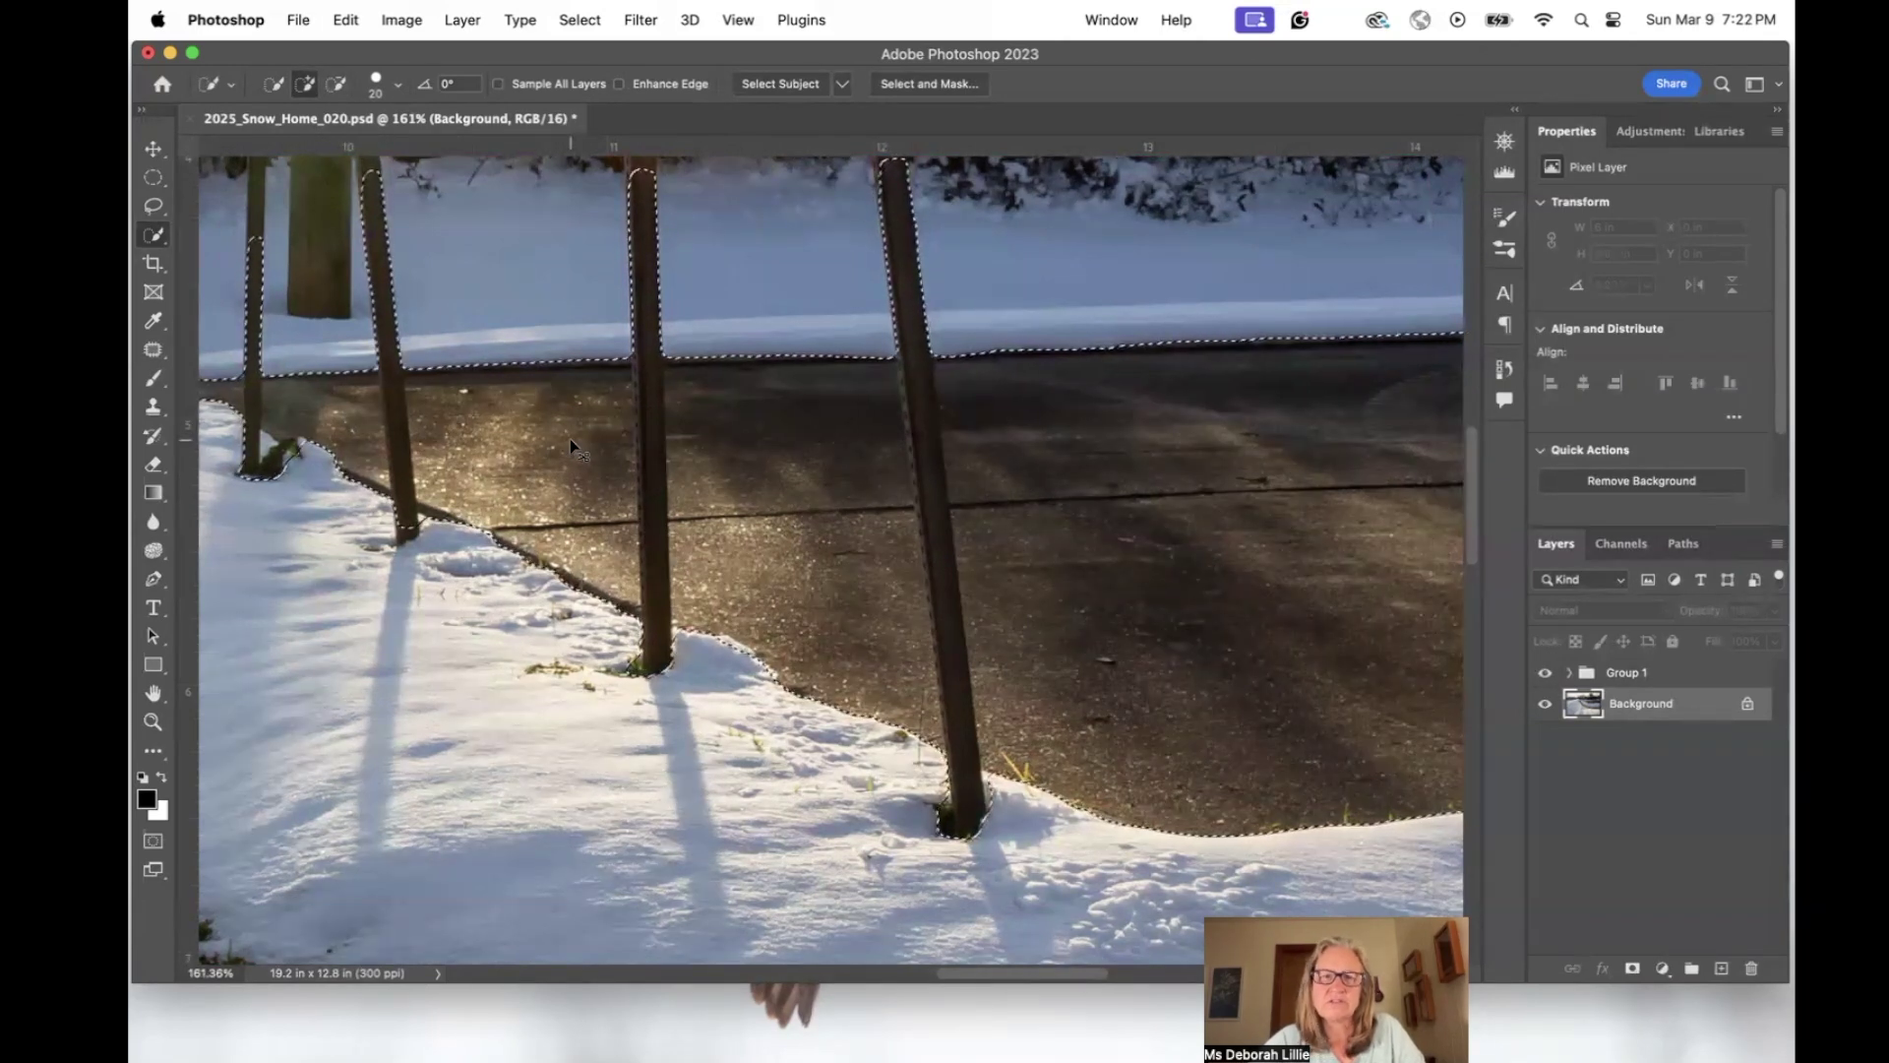
{"action": "key", "text": "super+0"}
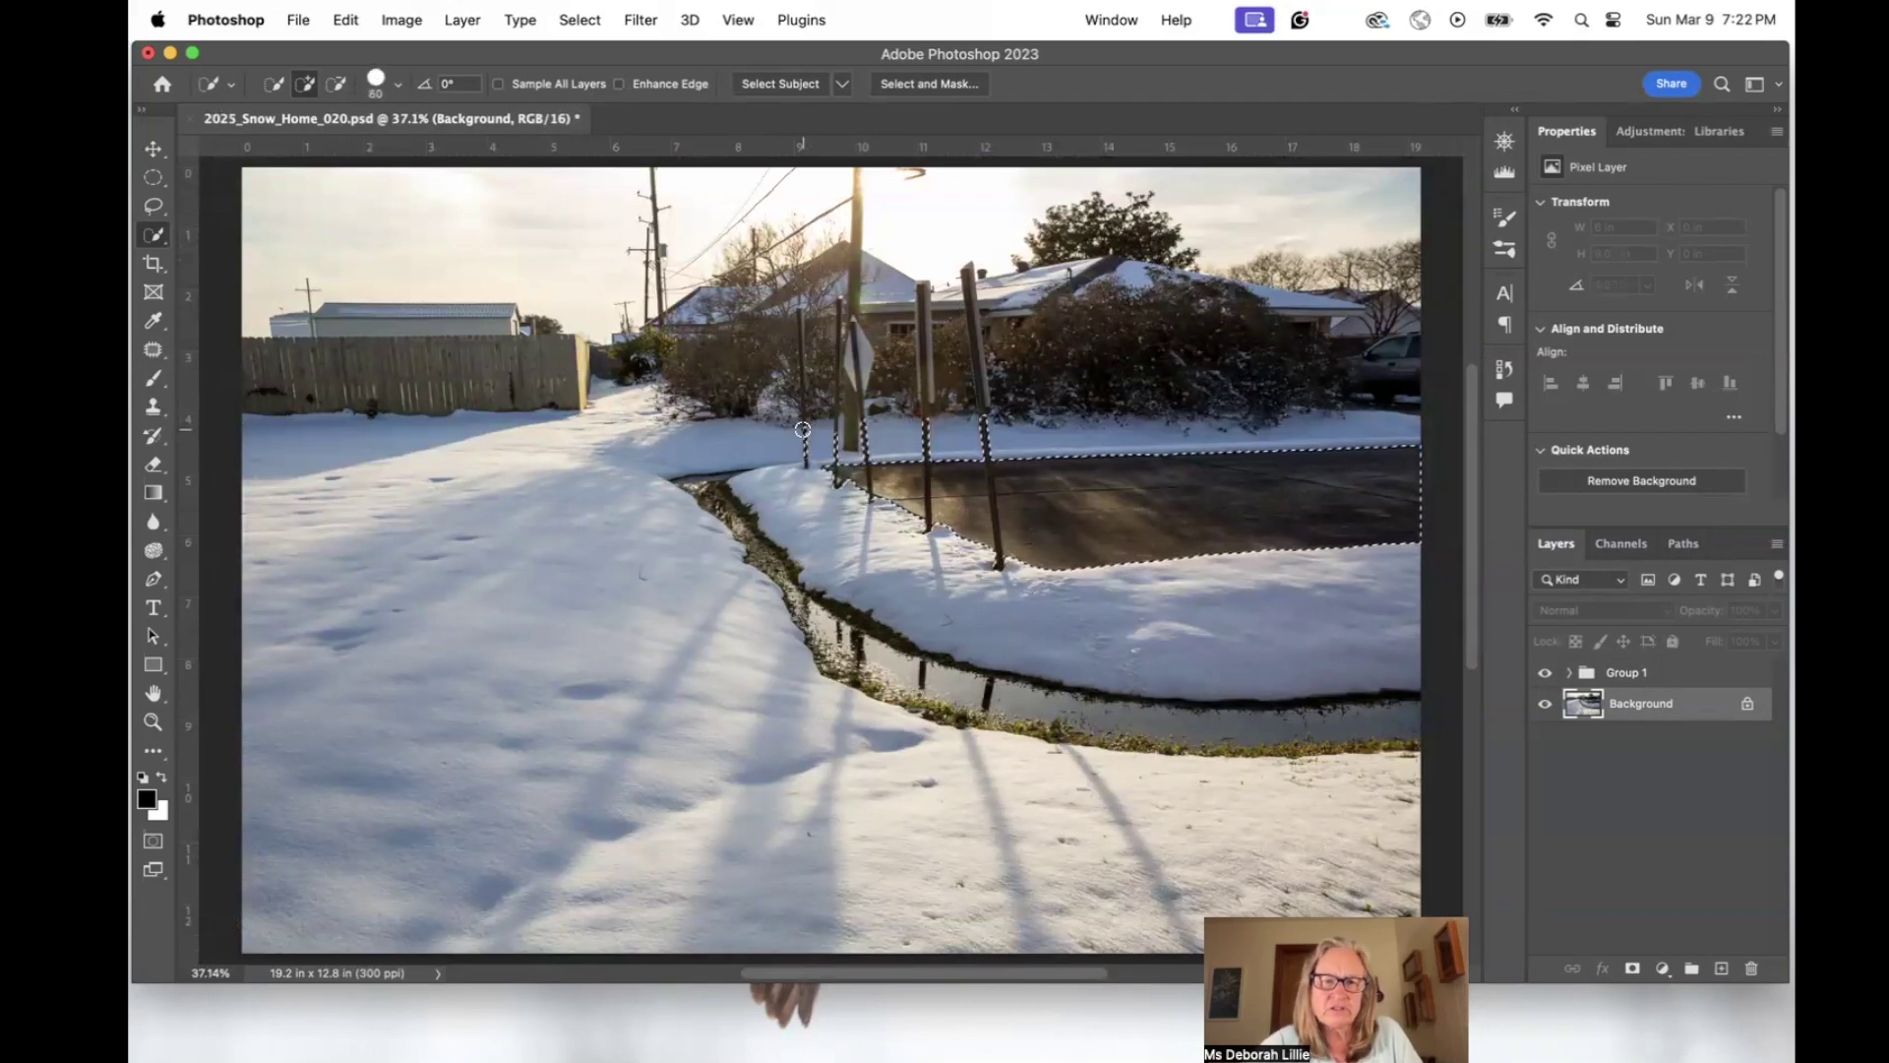
{"action": "key", "text": "alt"}
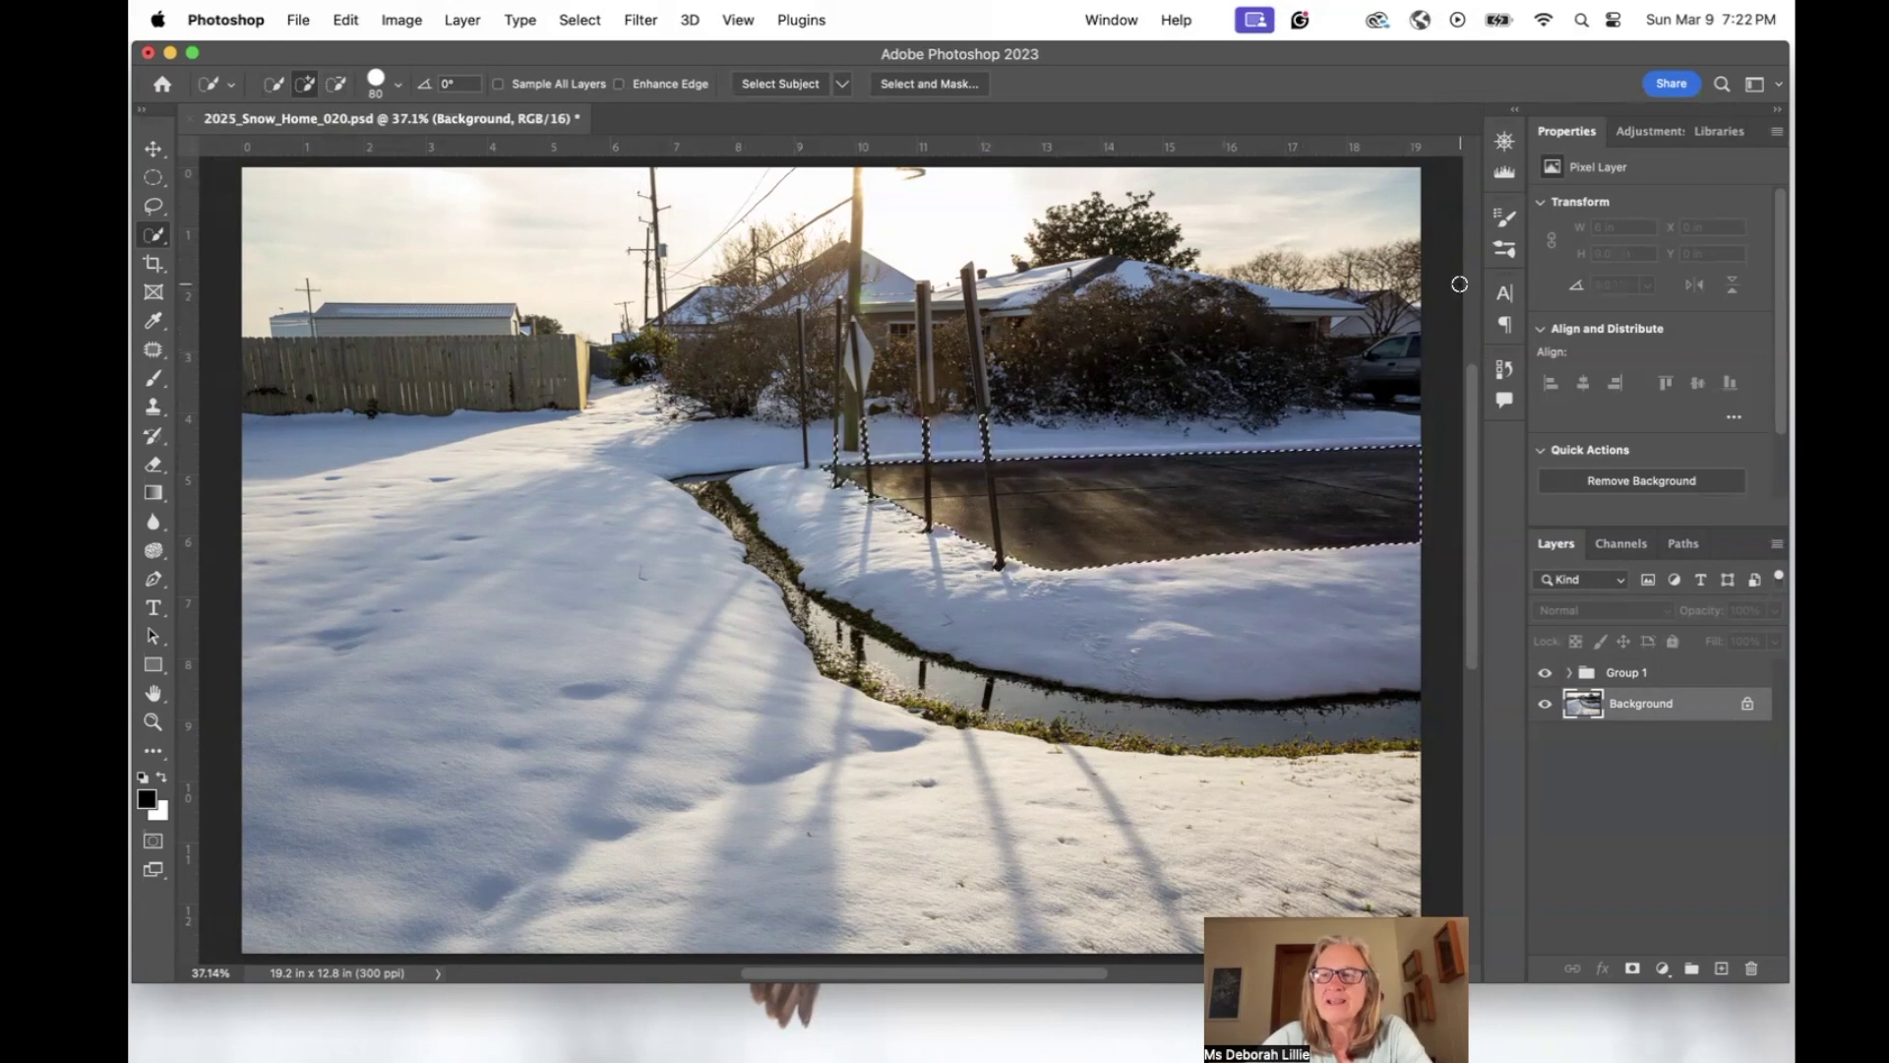
Add a Curves adjustment for the selected driveway and brighten its midtones with a point at input 122, output 163.
{"action": "left_click", "coordinate": [1658, 132]}
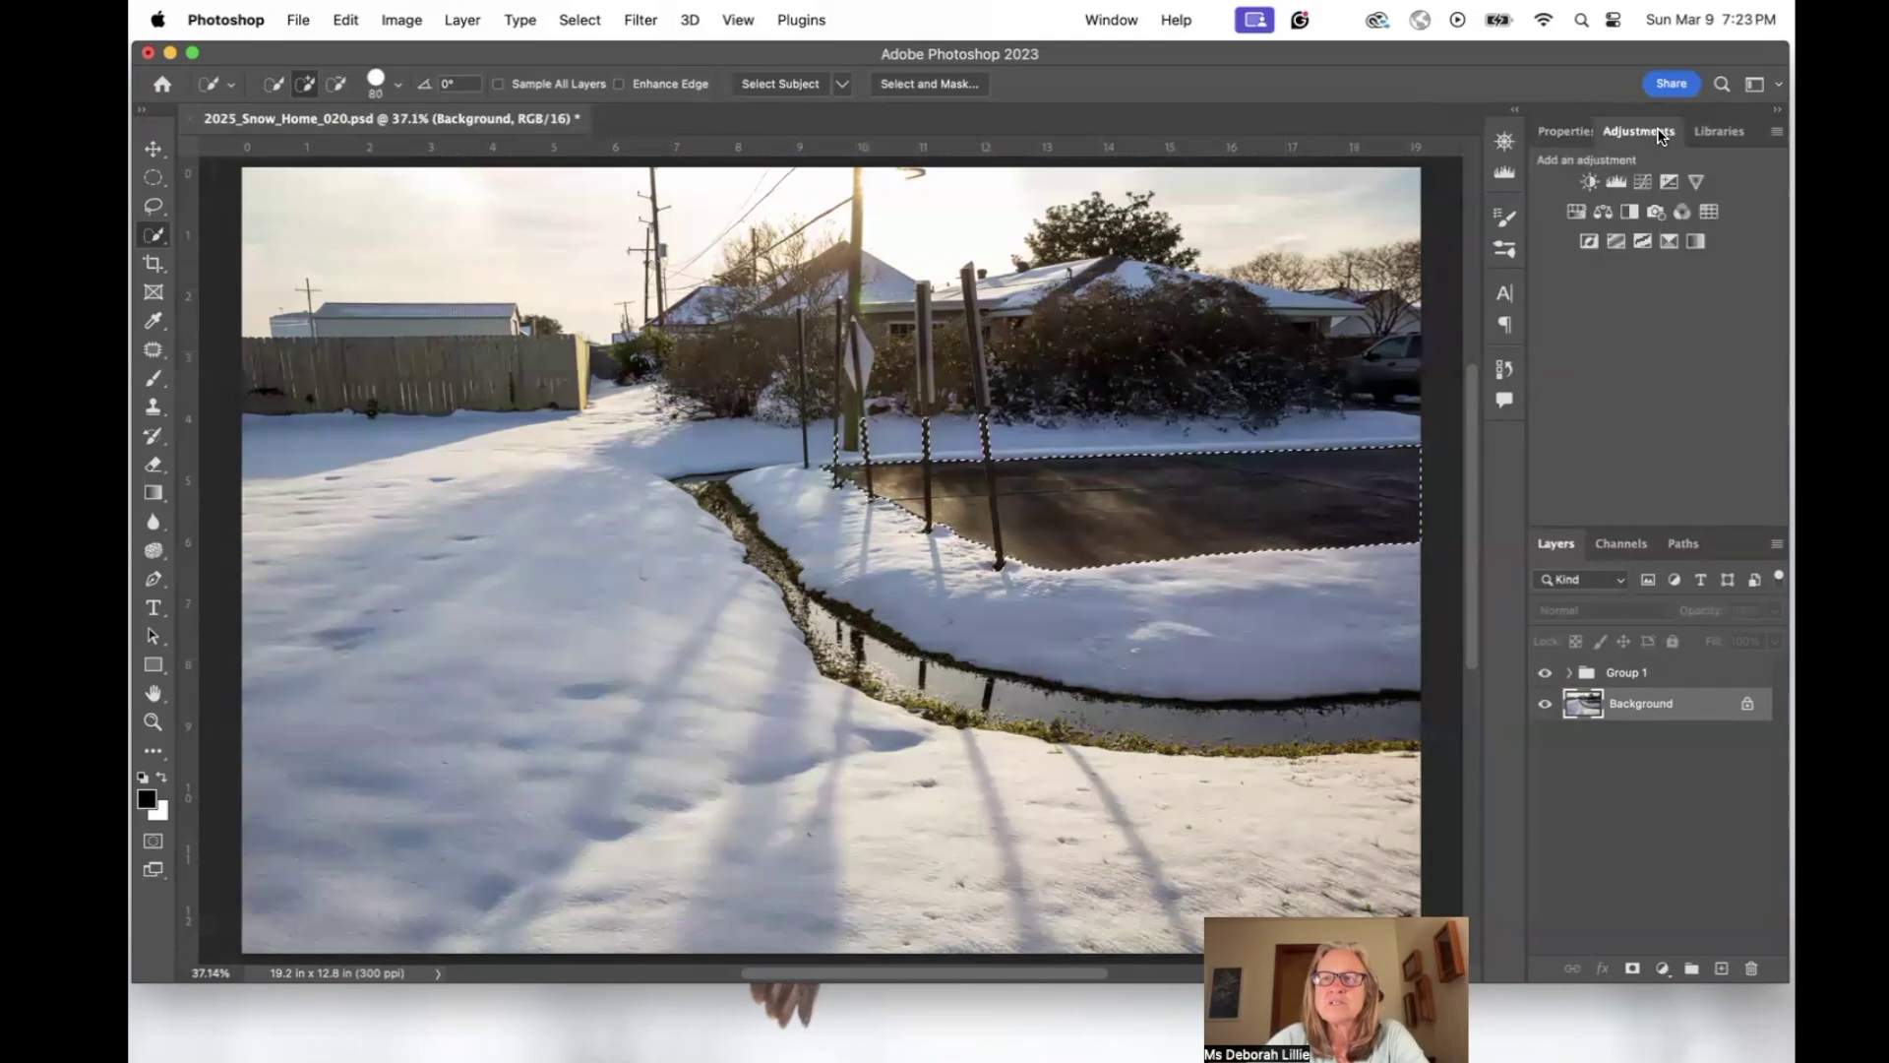
{"action": "left_click", "coordinate": [1643, 183]}
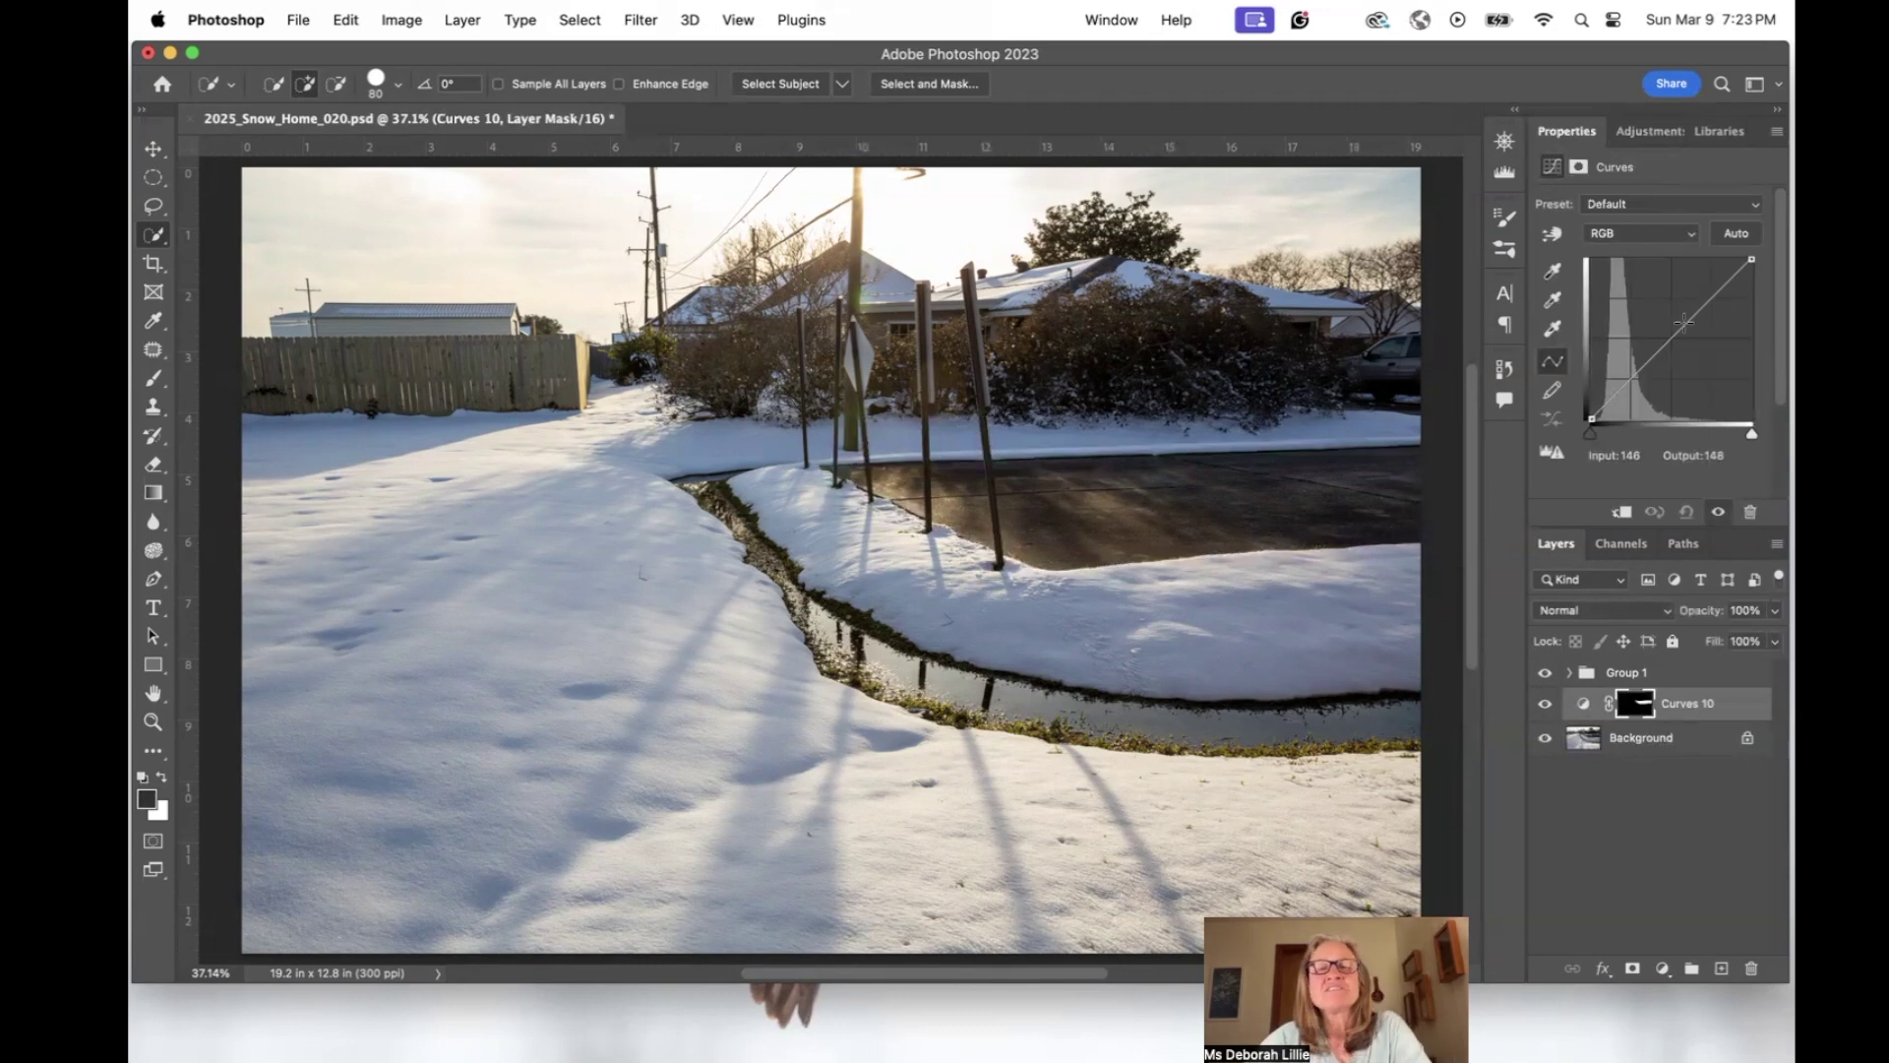
{"action": "left_click_drag", "start_coordinate": [1684, 323], "coordinate": [1668, 316]}
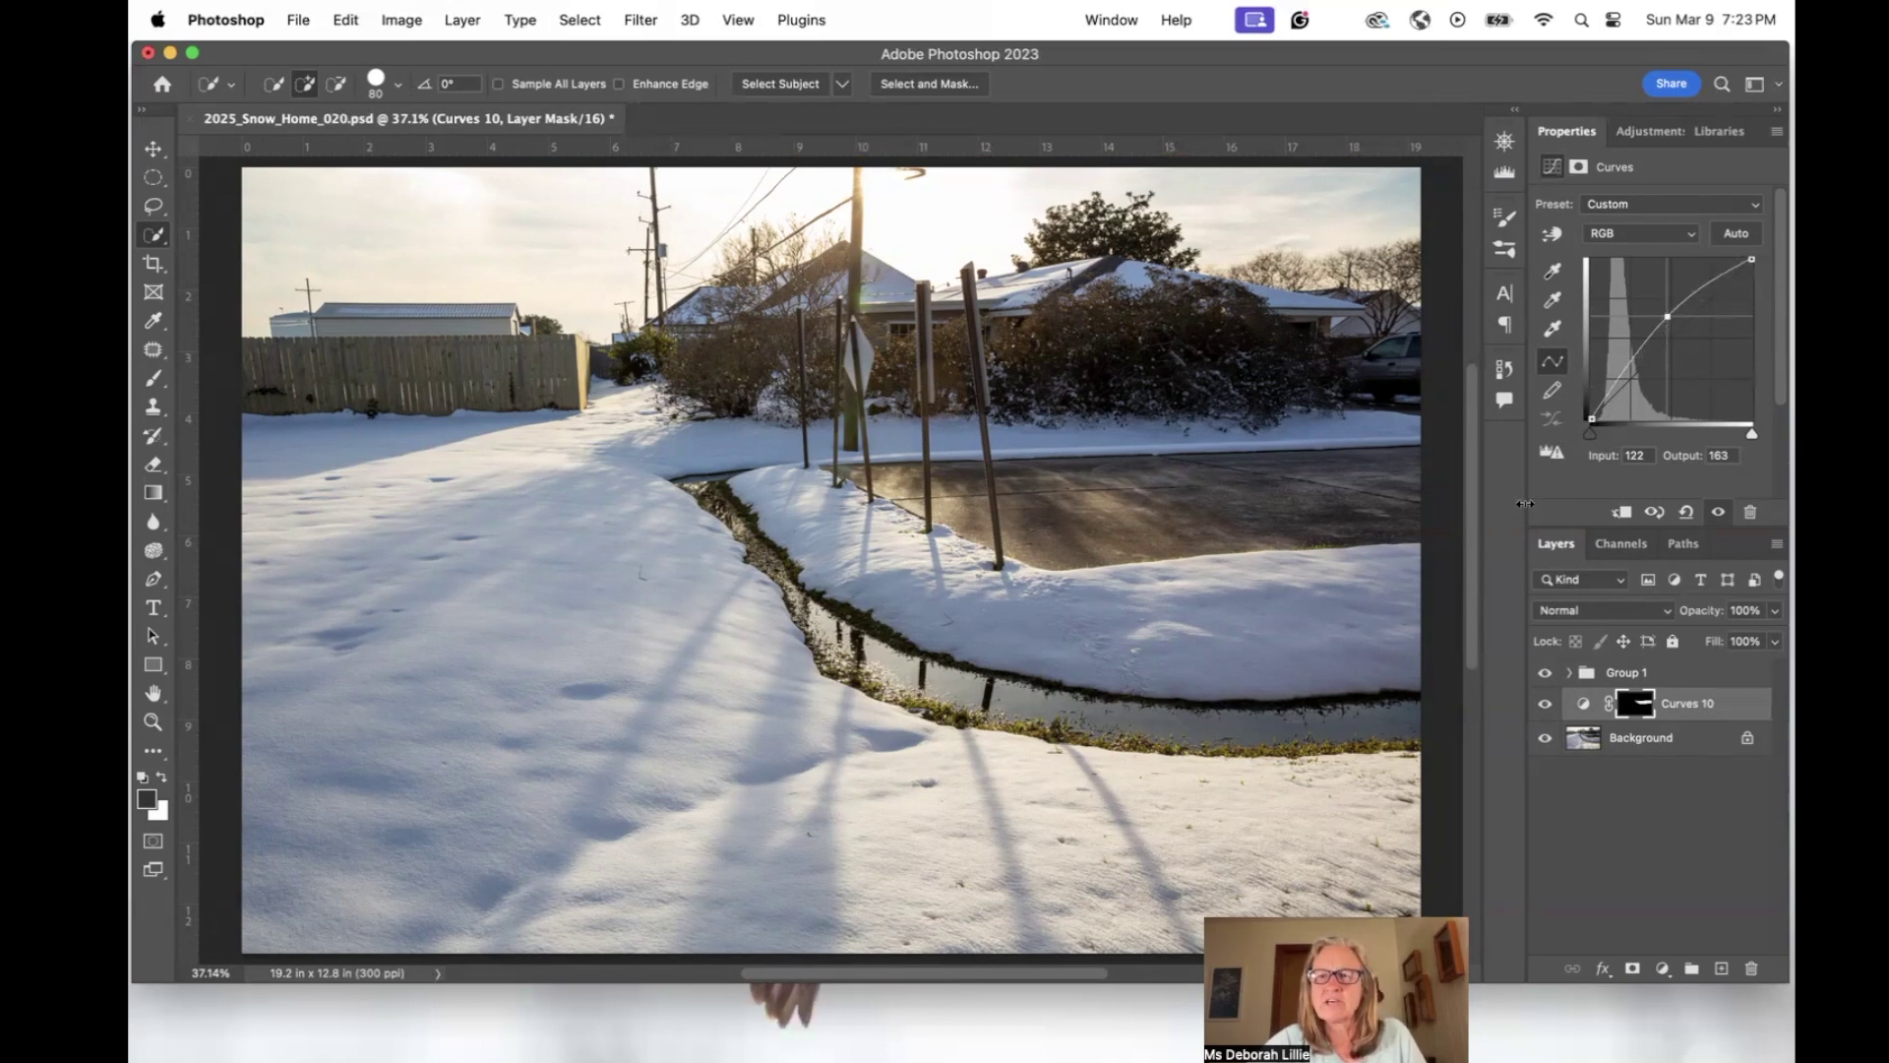
Enlarge the Curves graph and move the midtone point to input 105, output 168.
{"action": "left_click_drag", "start_coordinate": [1524, 504], "coordinate": [1449, 500]}
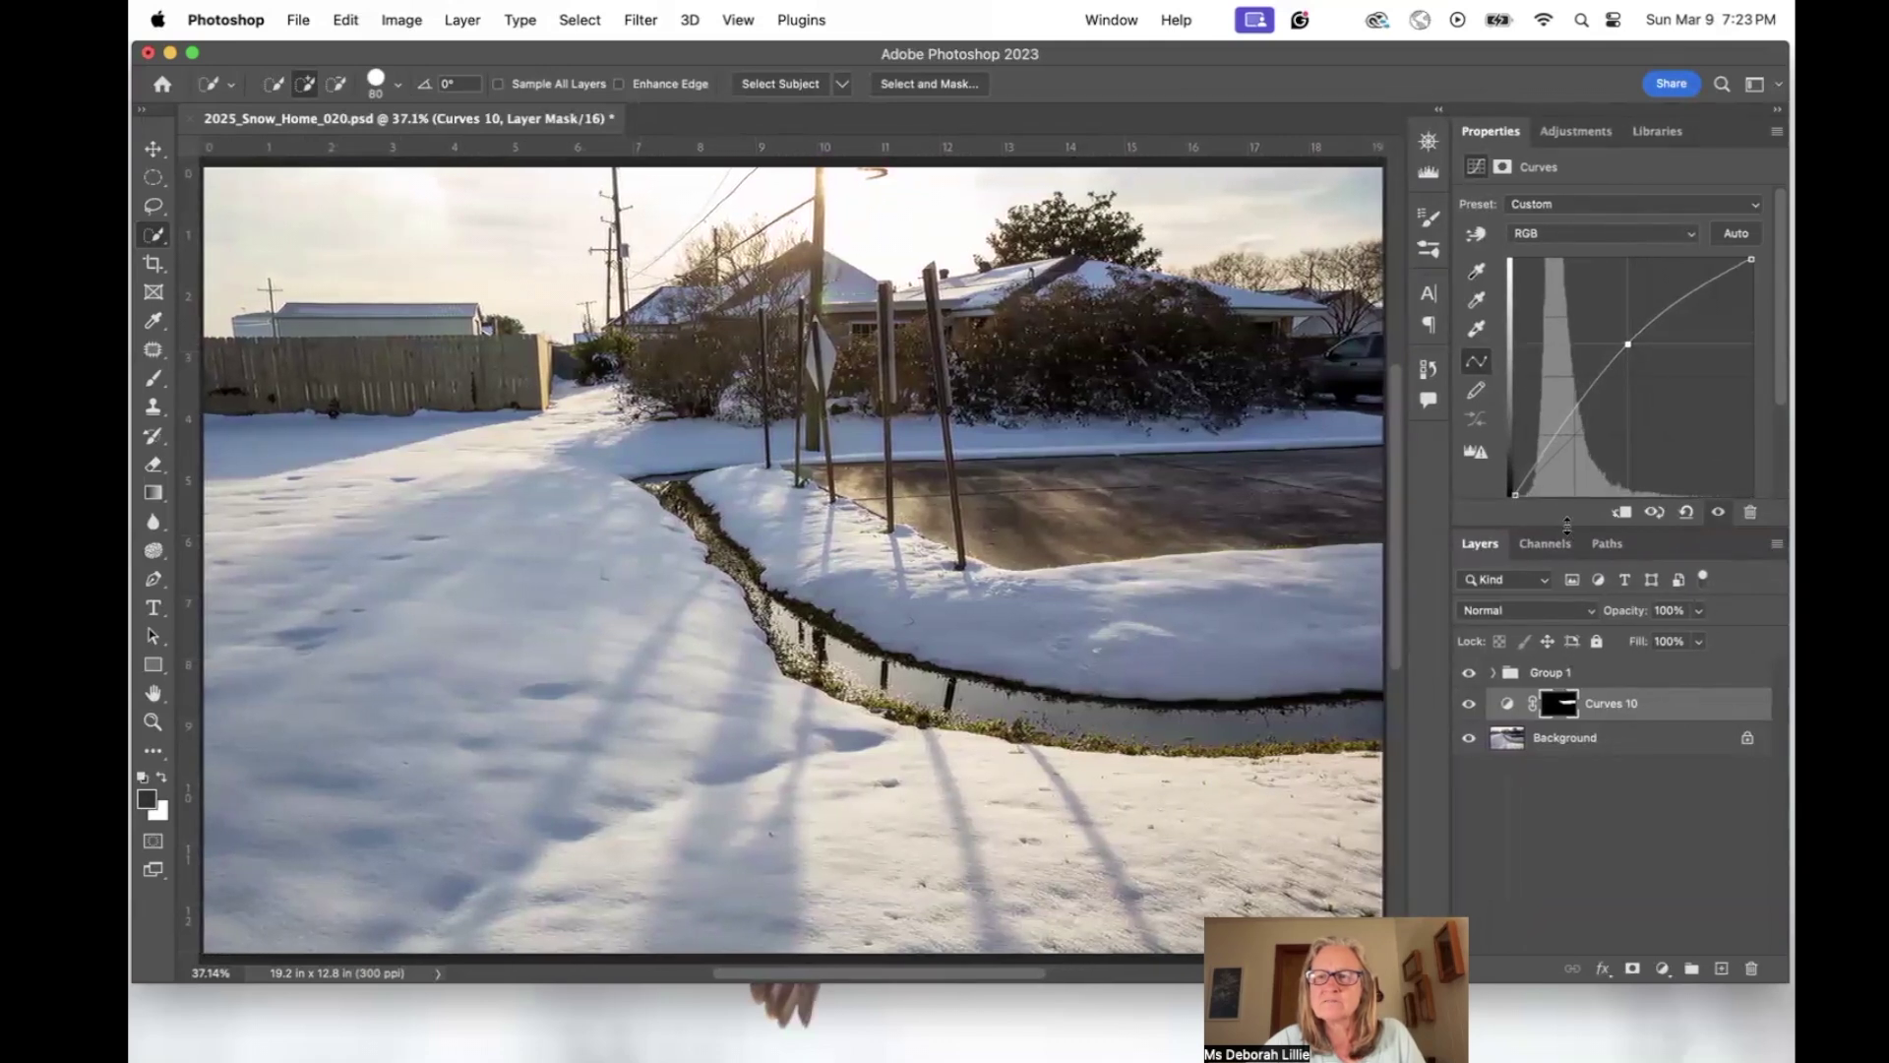
{"action": "left_click_drag", "start_coordinate": [1568, 525], "coordinate": [1566, 612]}
{"action": "mouse_move", "coordinate": [1629, 343]}
{"action": "left_mouse_down"}
{"action": "mouse_move", "coordinate": [1633, 368]}
{"action": "mouse_move", "coordinate": [1631, 349]}
{"action": "left_mouse_up"}
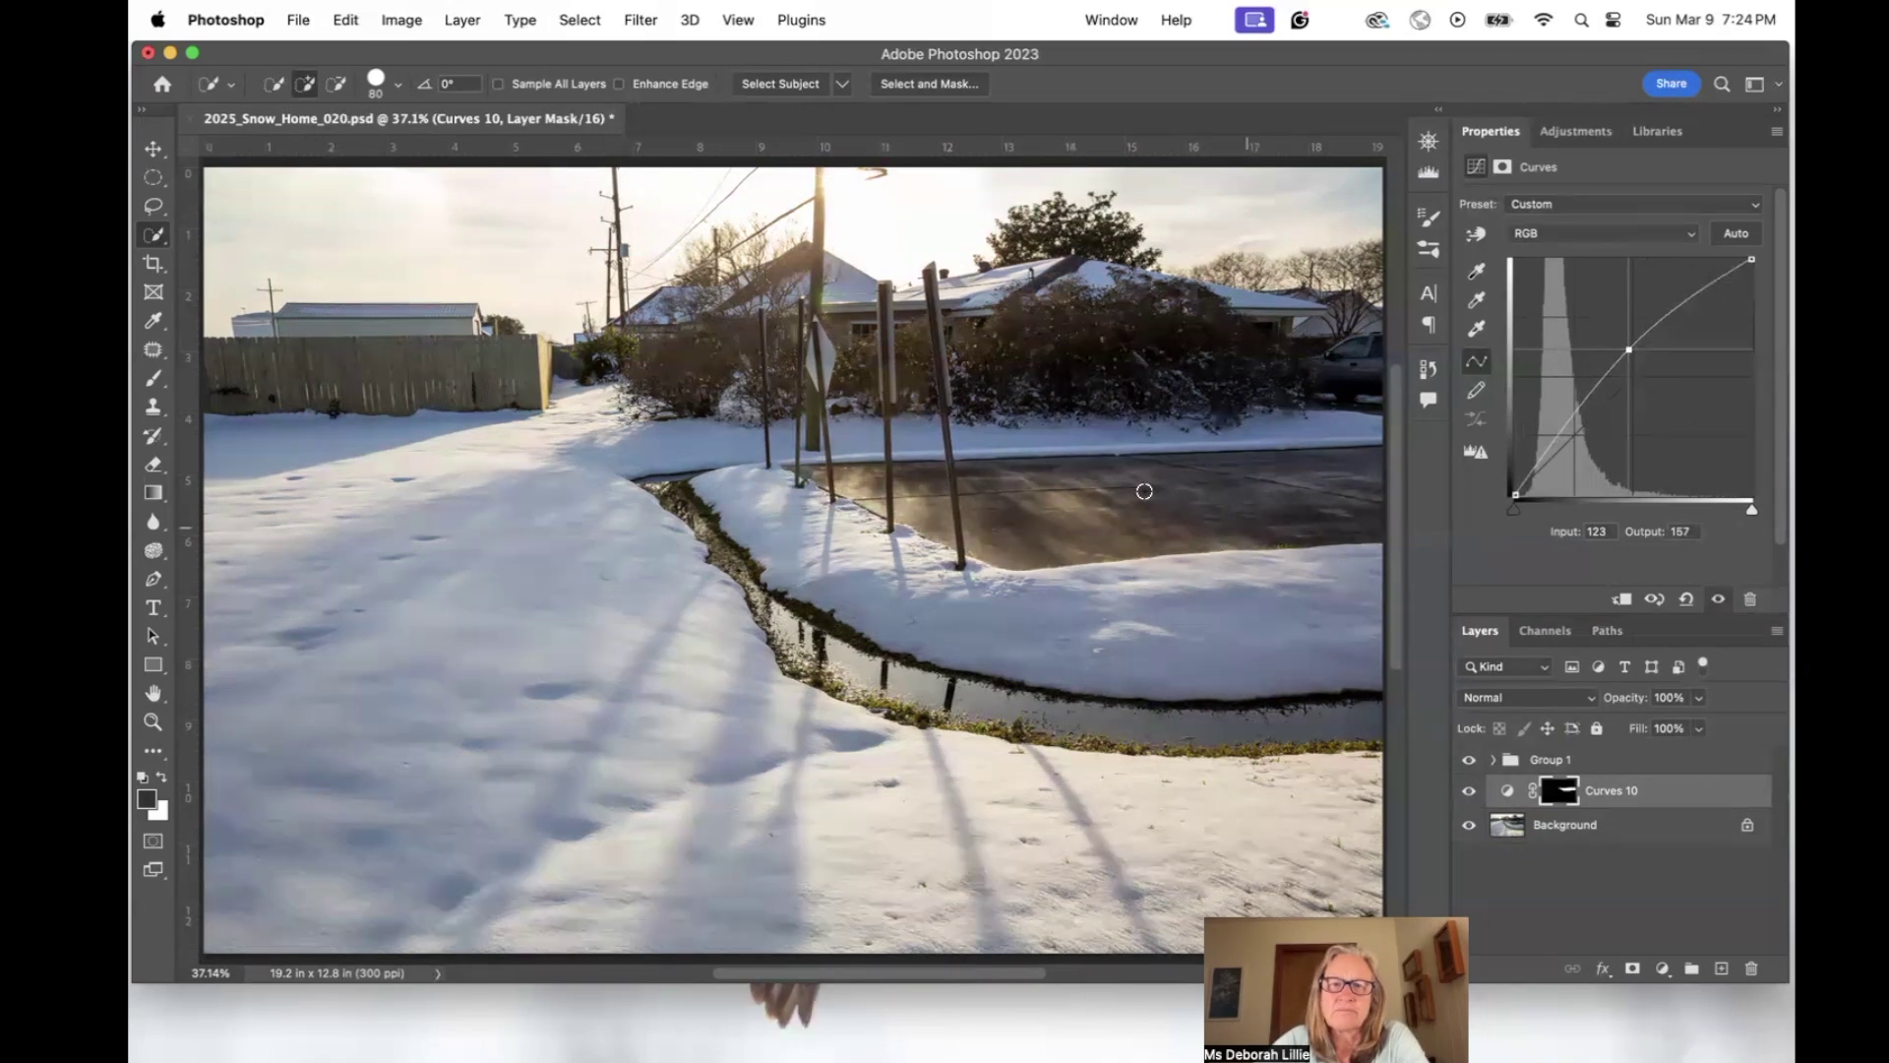
{"action": "scroll", "coordinate": [1243, 623], "scroll_direction": "down", "scroll_amount": 1}
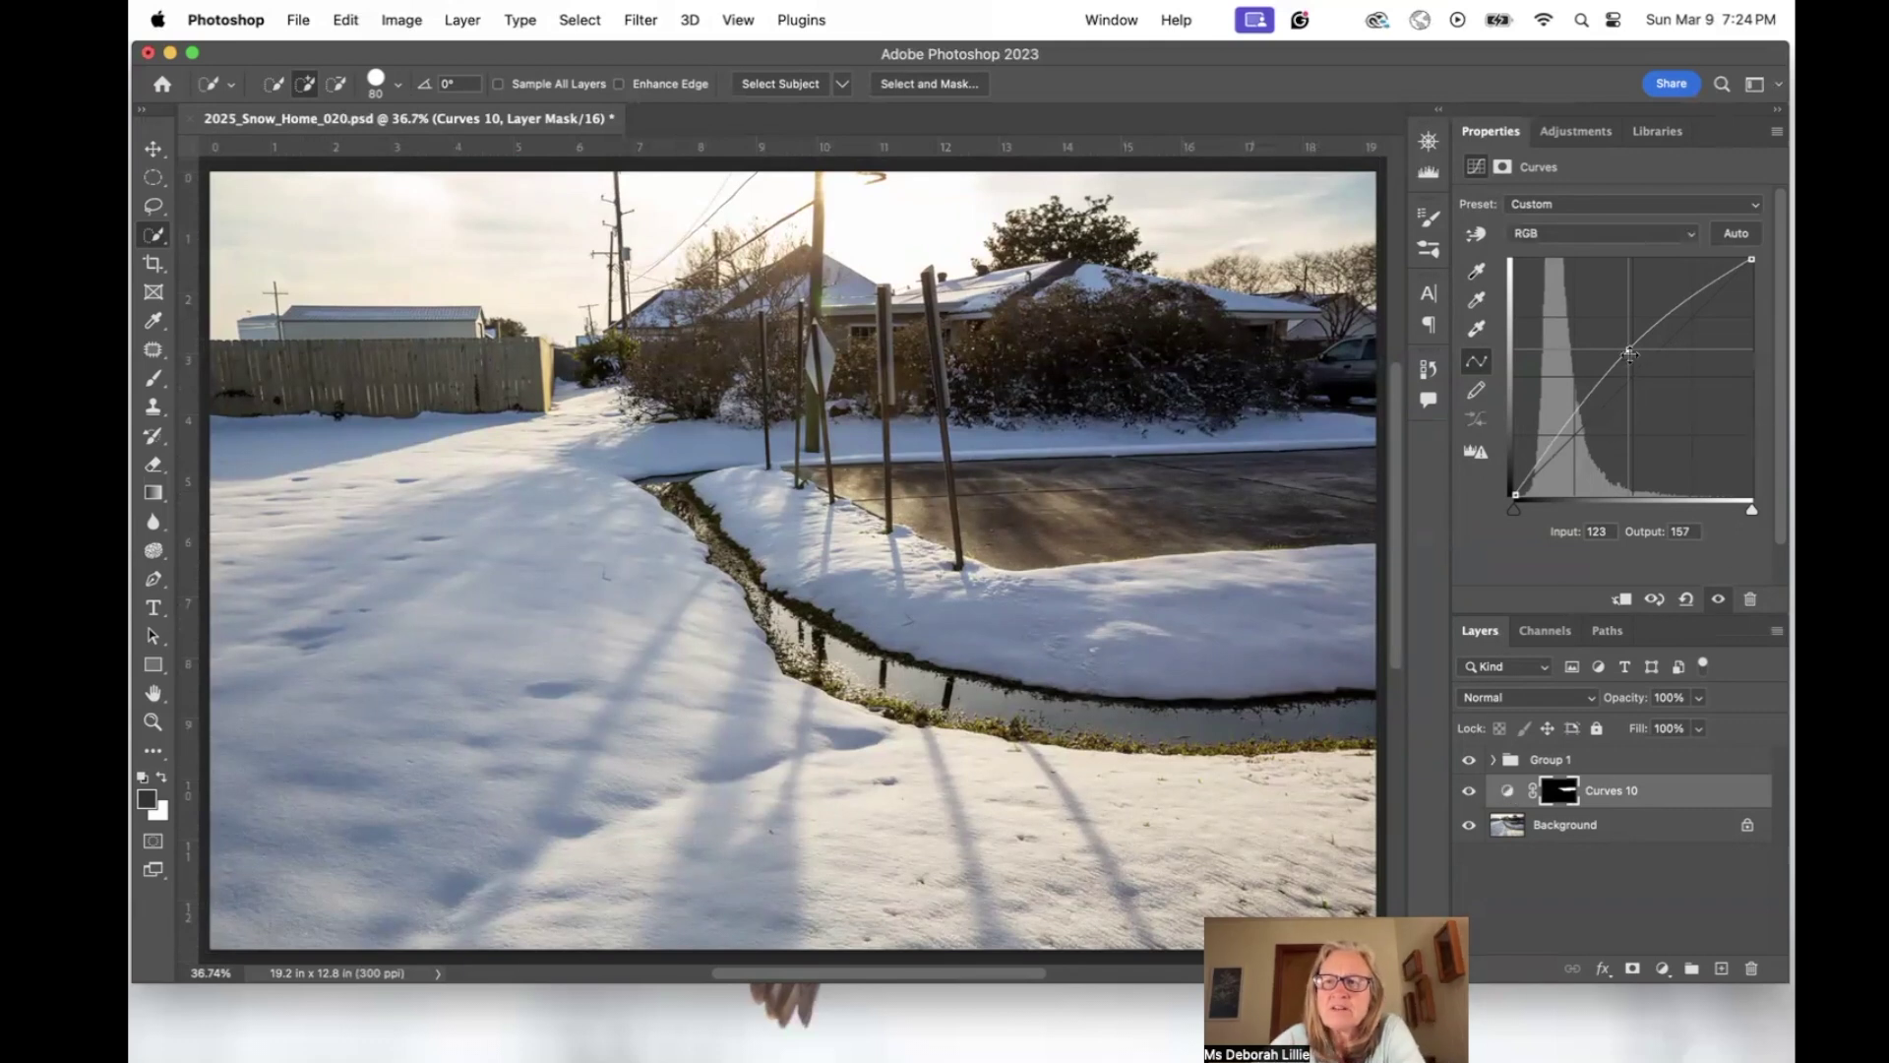
{"action": "mouse_move", "coordinate": [1628, 349]}
{"action": "left_mouse_down"}
{"action": "mouse_move", "coordinate": [1585, 300]}
{"action": "mouse_move", "coordinate": [1602, 295]}
{"action": "mouse_move", "coordinate": [1670, 392]}
{"action": "mouse_move", "coordinate": [1615, 340]}
{"action": "left_mouse_up"}
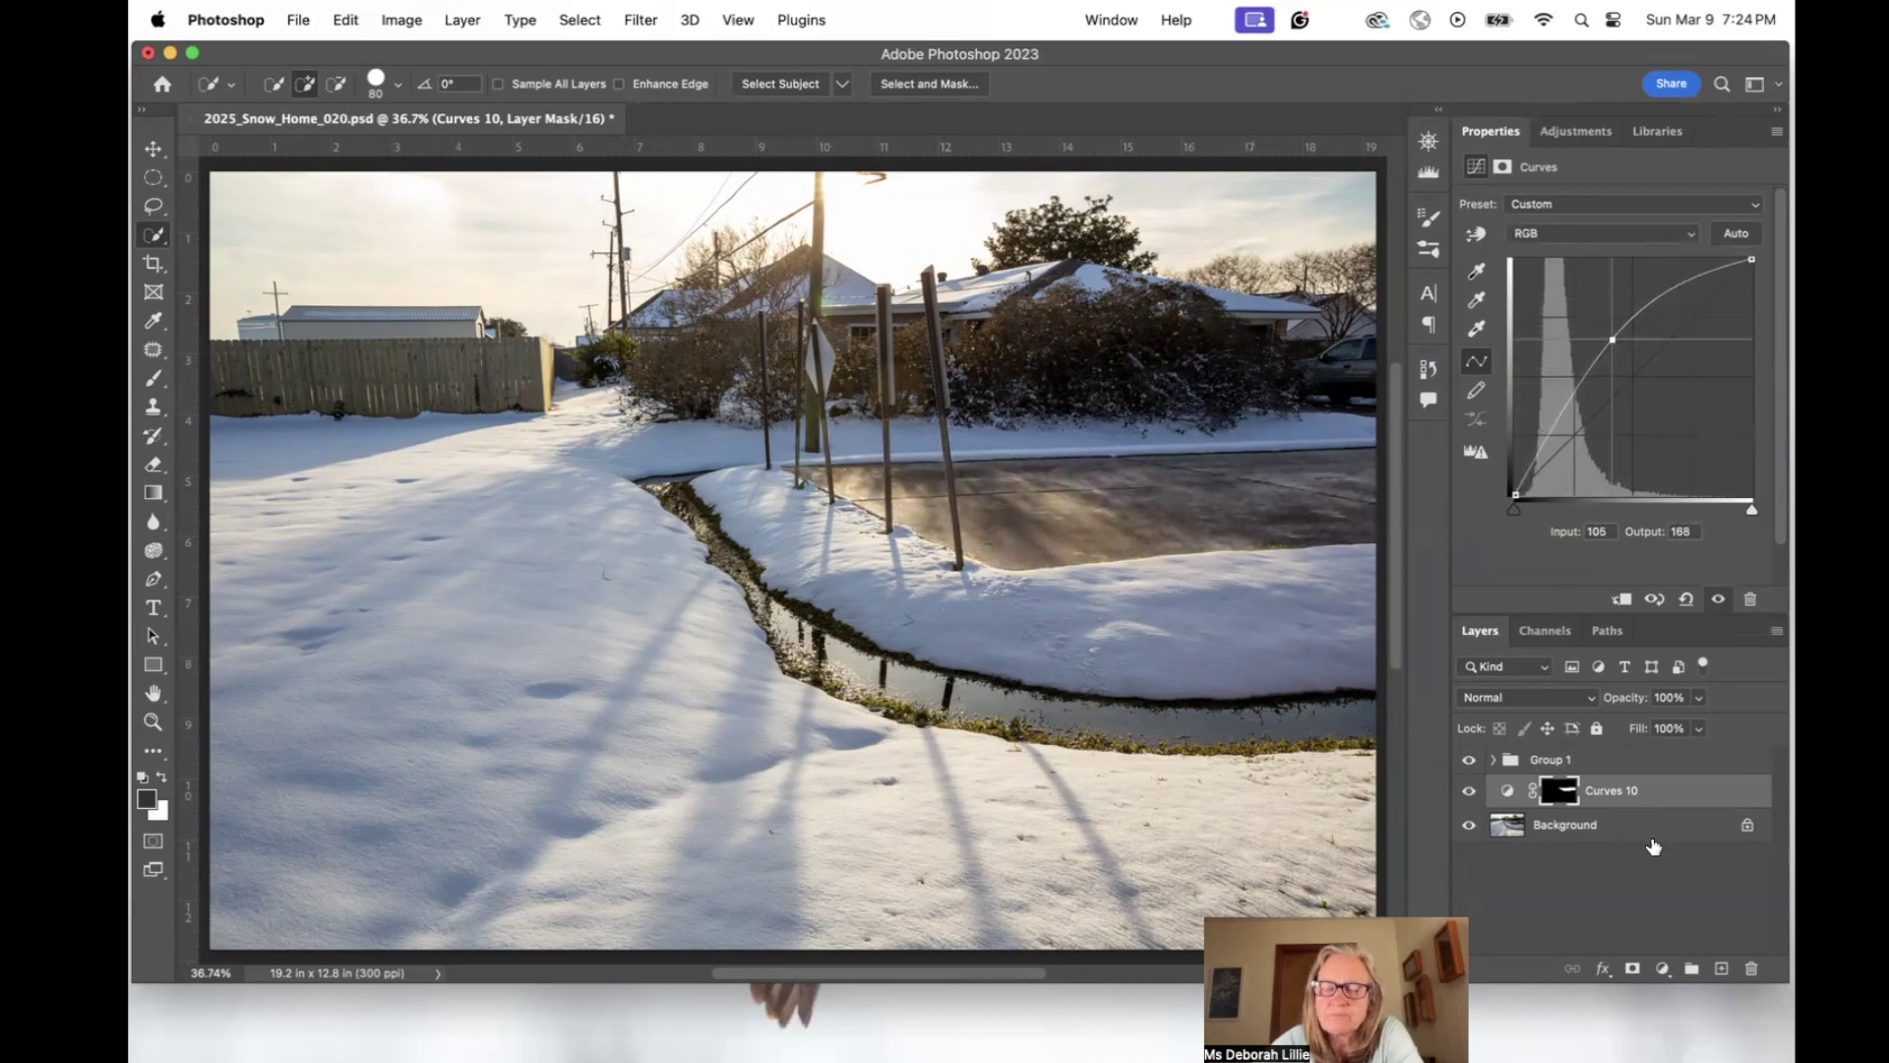
Shape the driveway curve with two points, at input 50, output 82 and input 150, output 192.
{"action": "left_click_drag", "start_coordinate": [1612, 339], "coordinate": [1559, 414]}
{"action": "left_click_drag", "start_coordinate": [1645, 320], "coordinate": [1650, 317]}
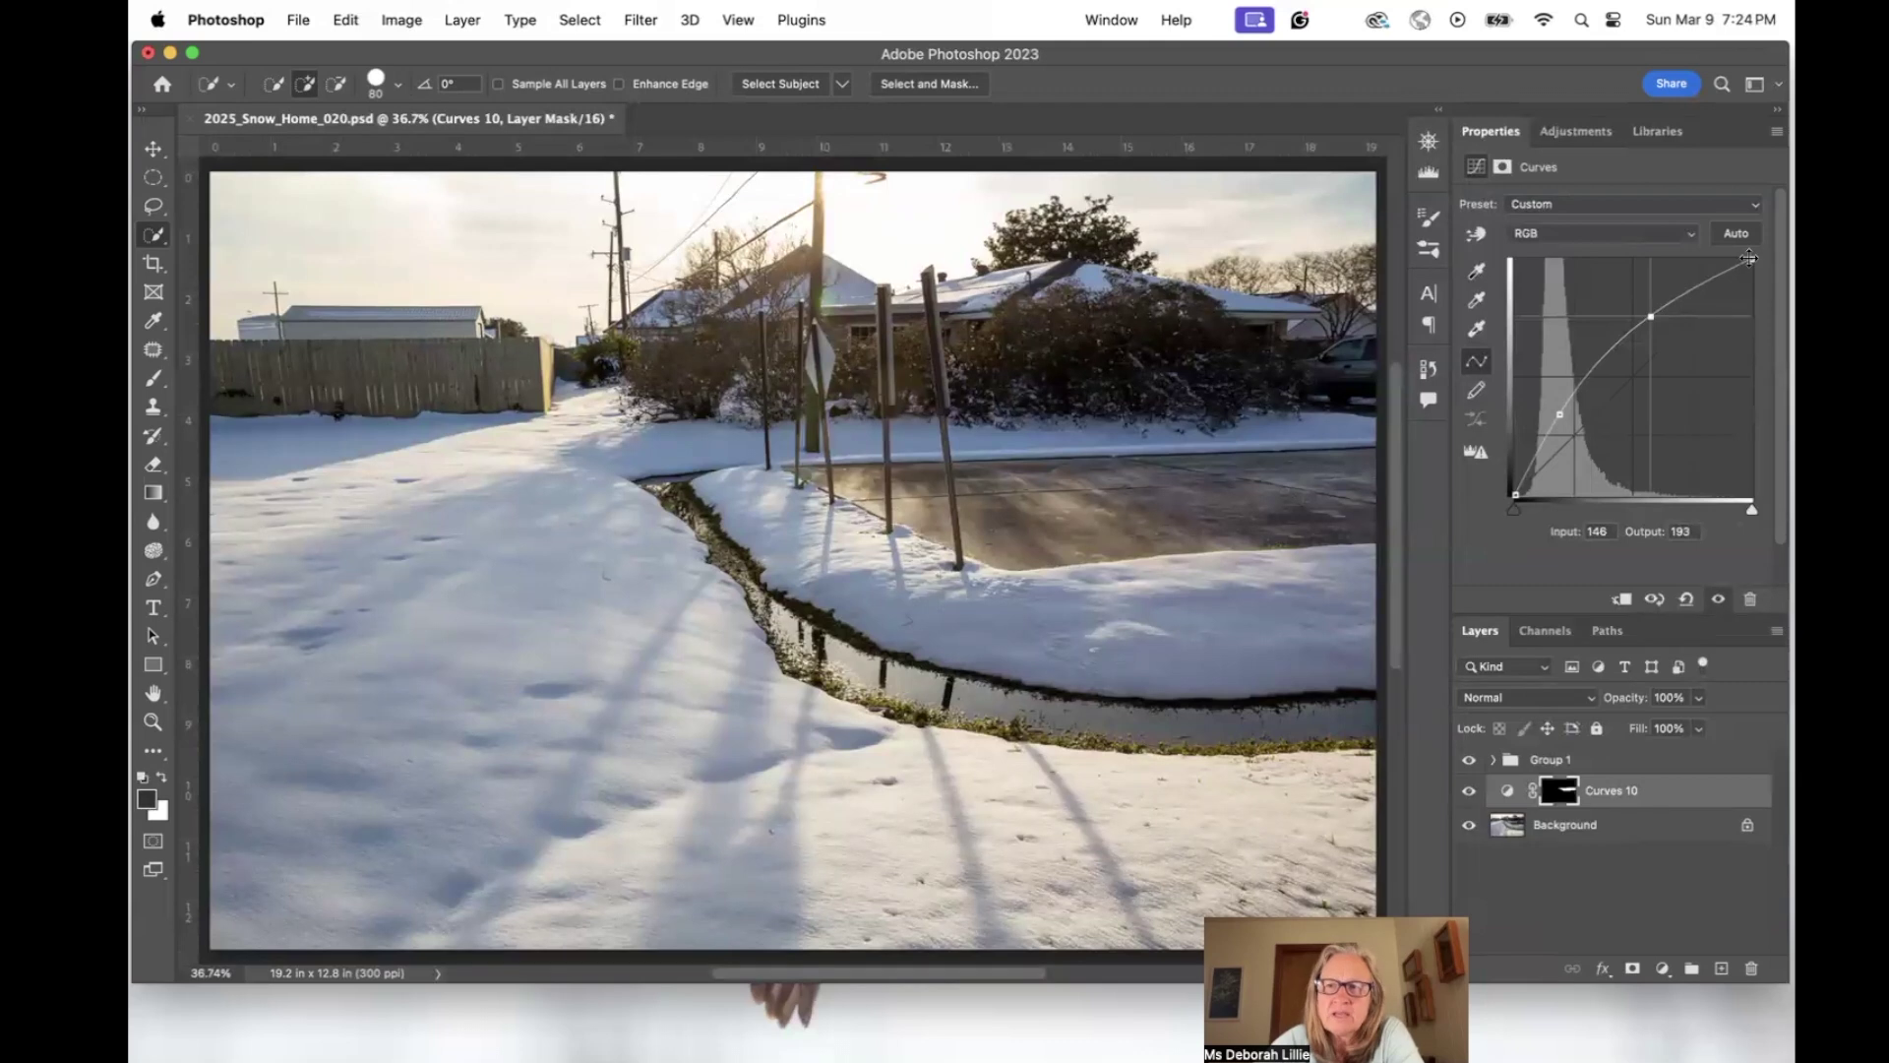
{"action": "left_click_drag", "start_coordinate": [1651, 317], "coordinate": [1654, 317]}
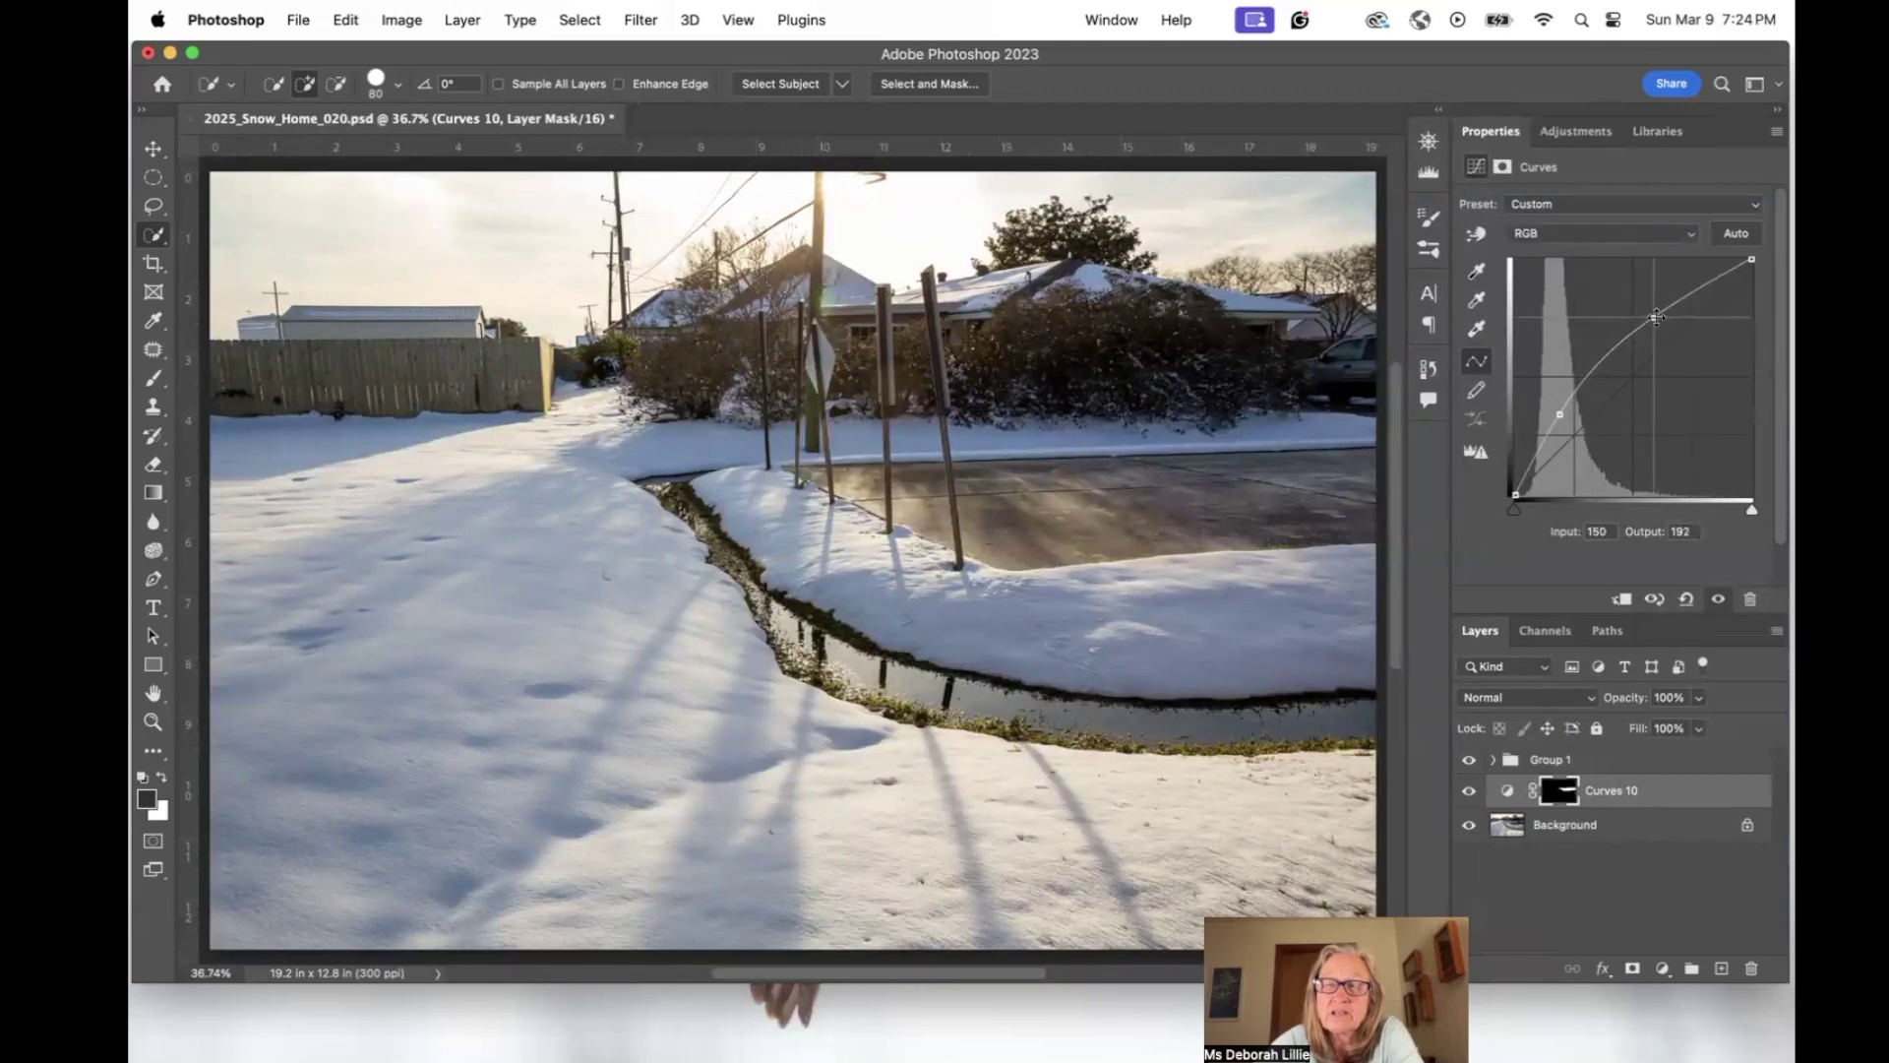
{"action": "left_click", "coordinate": [1559, 414]}
{"action": "left_click_drag", "start_coordinate": [1557, 414], "coordinate": [1562, 419]}
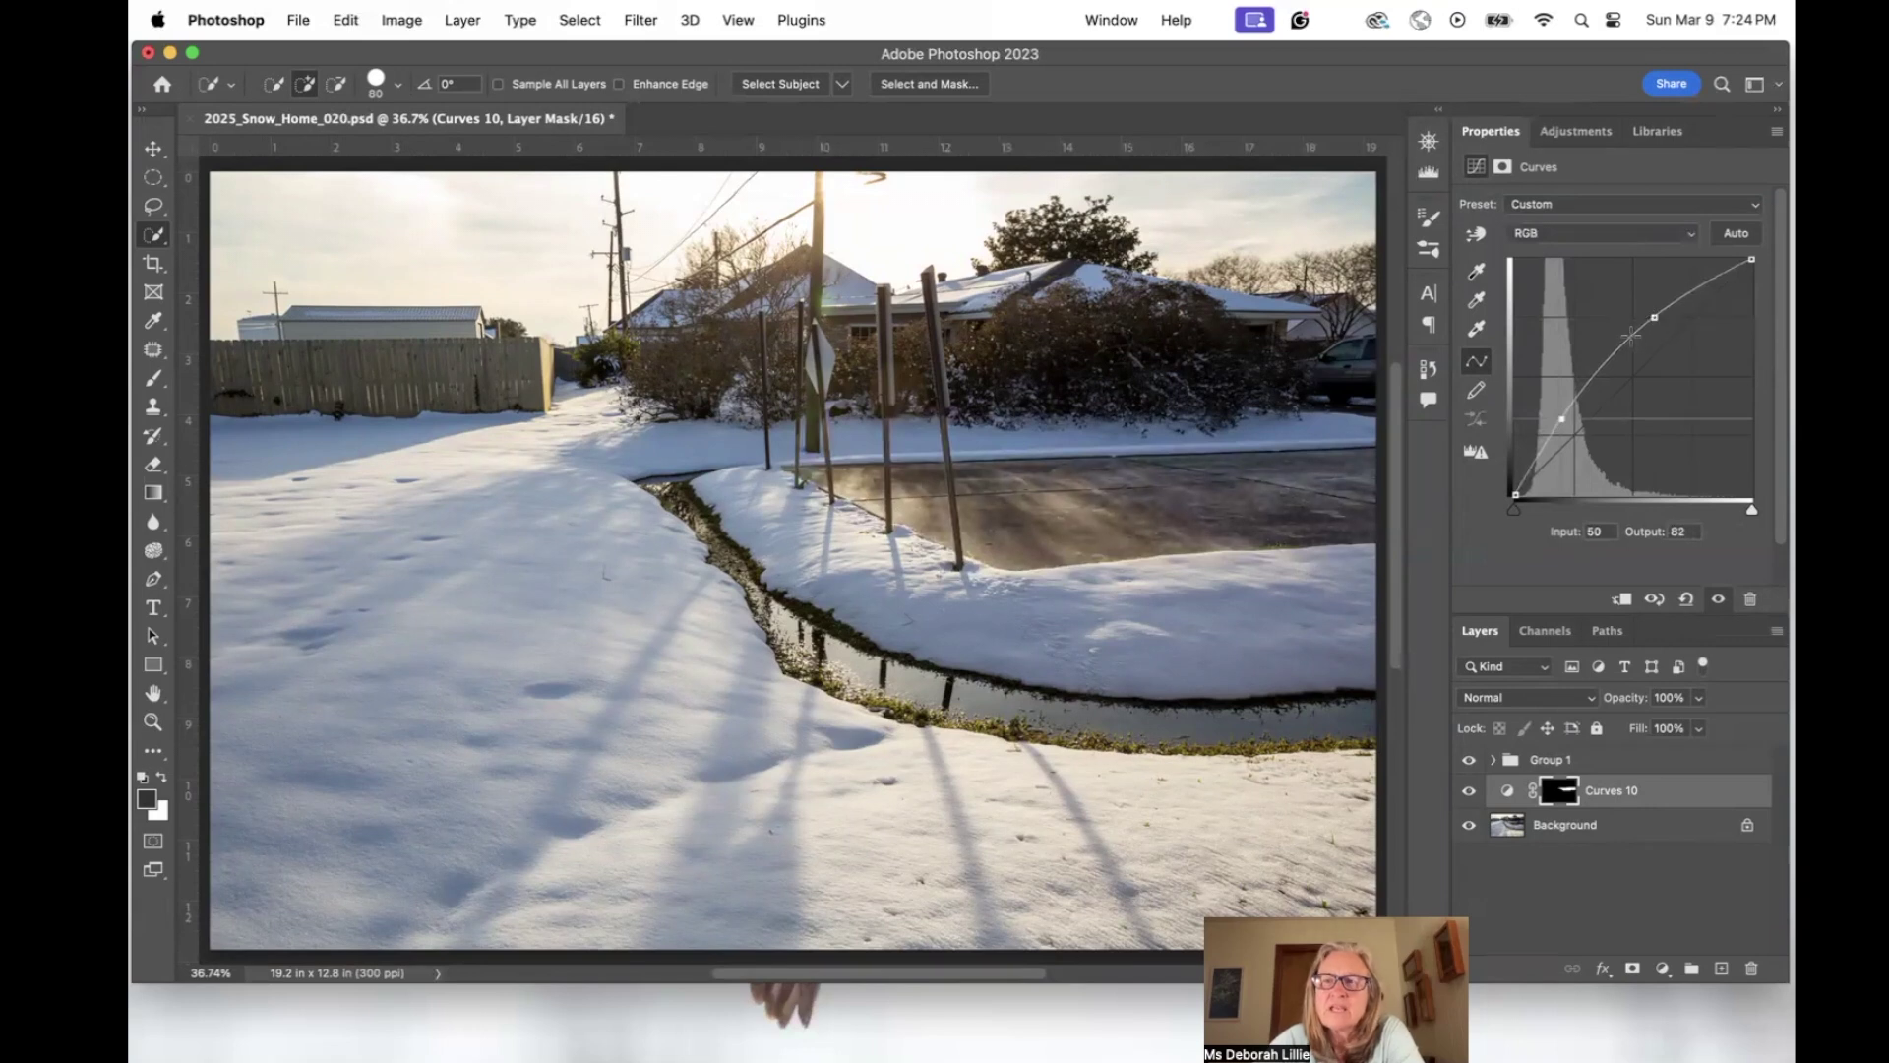
{"action": "left_click_drag", "start_coordinate": [1598, 372], "coordinate": [1483, 393]}
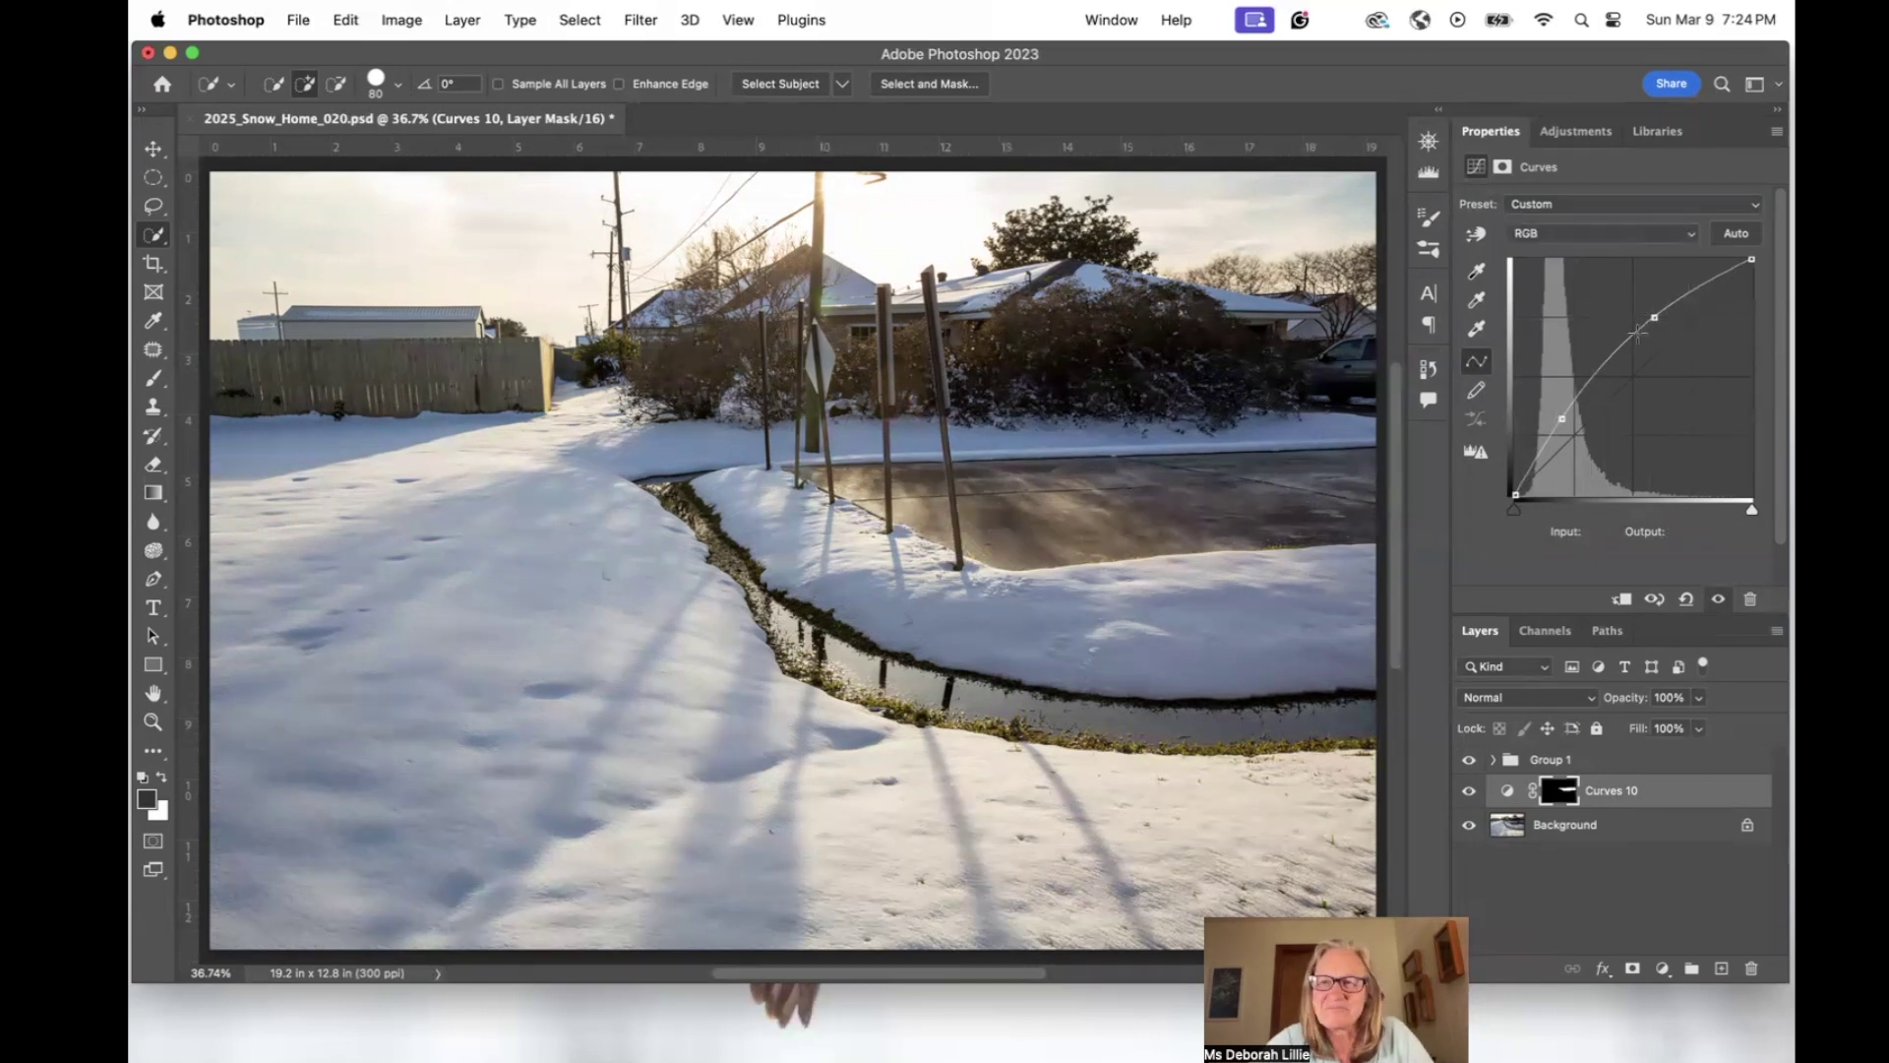
Compare the driveway with and without the Curves adjustment by toggling the layer's visibility.
{"action": "left_click", "coordinate": [1470, 791]}
{"action": "left_click", "coordinate": [1470, 791]}
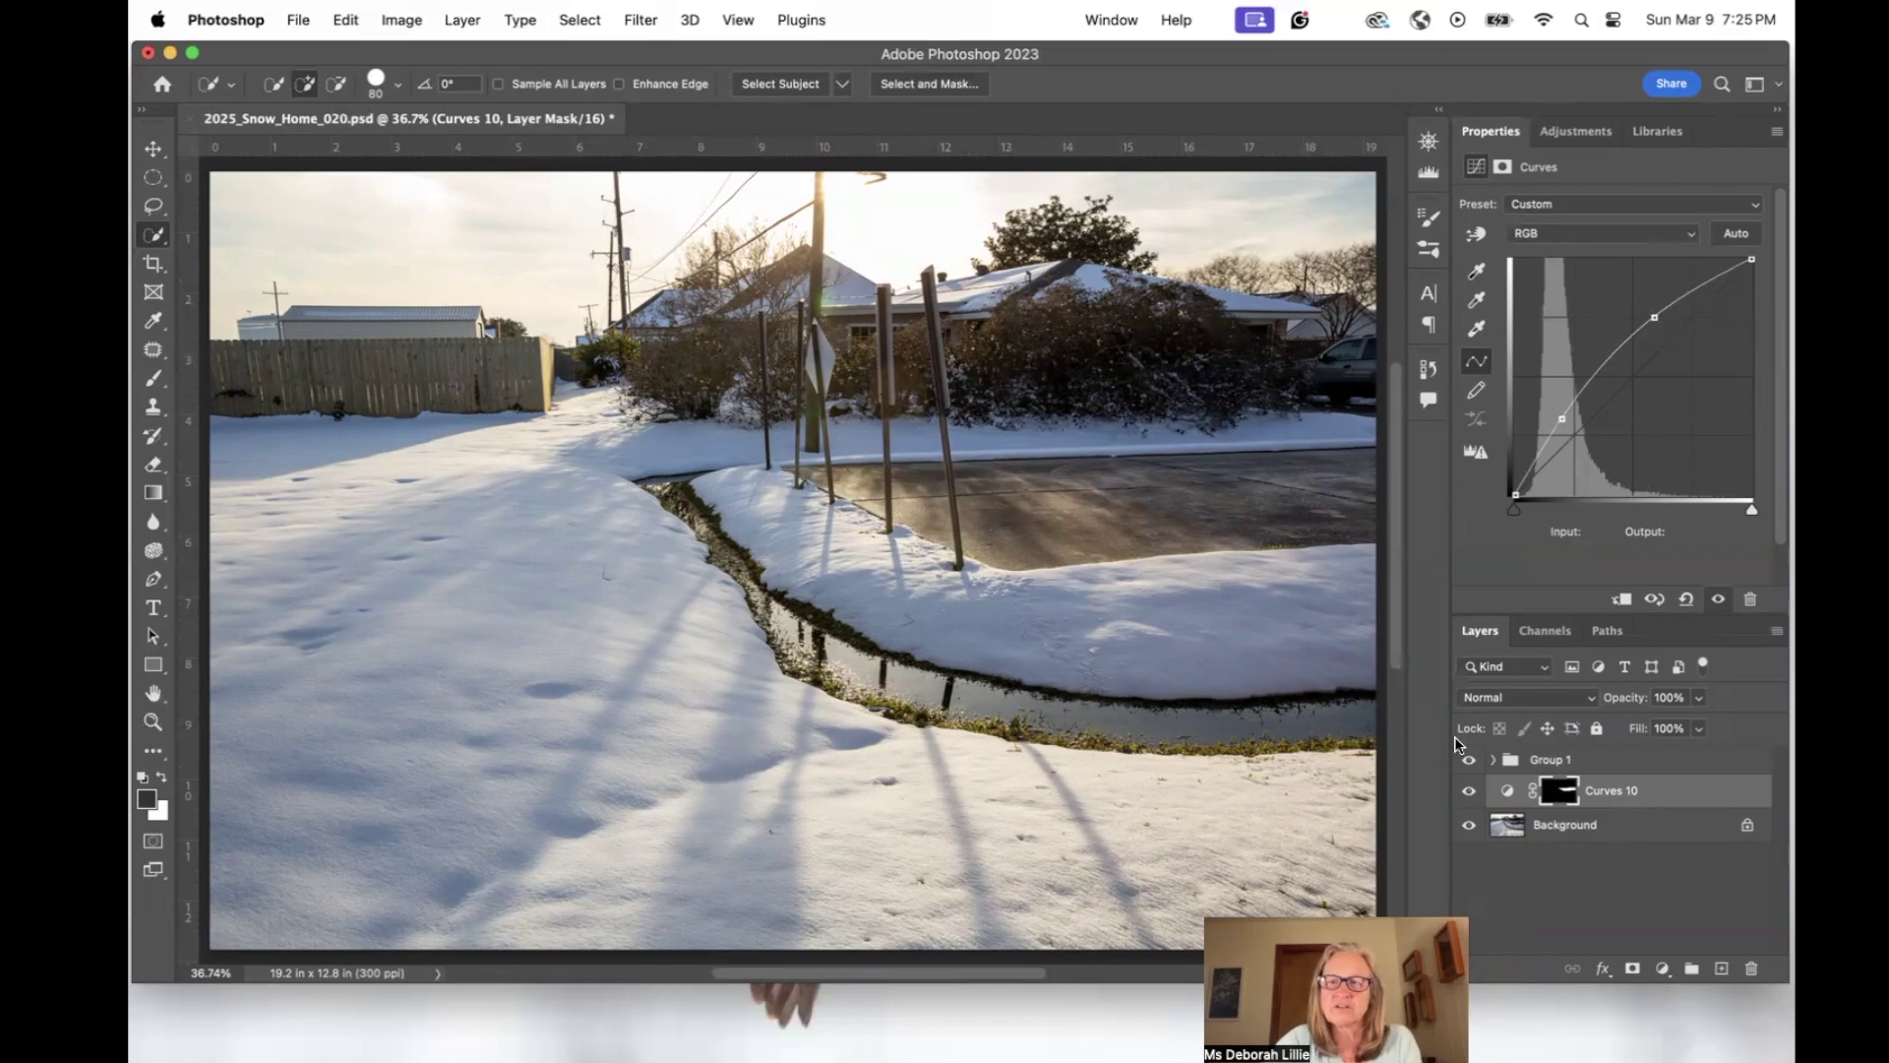
{"action": "left_click", "coordinate": [1469, 791]}
{"action": "left_click", "coordinate": [1469, 793]}
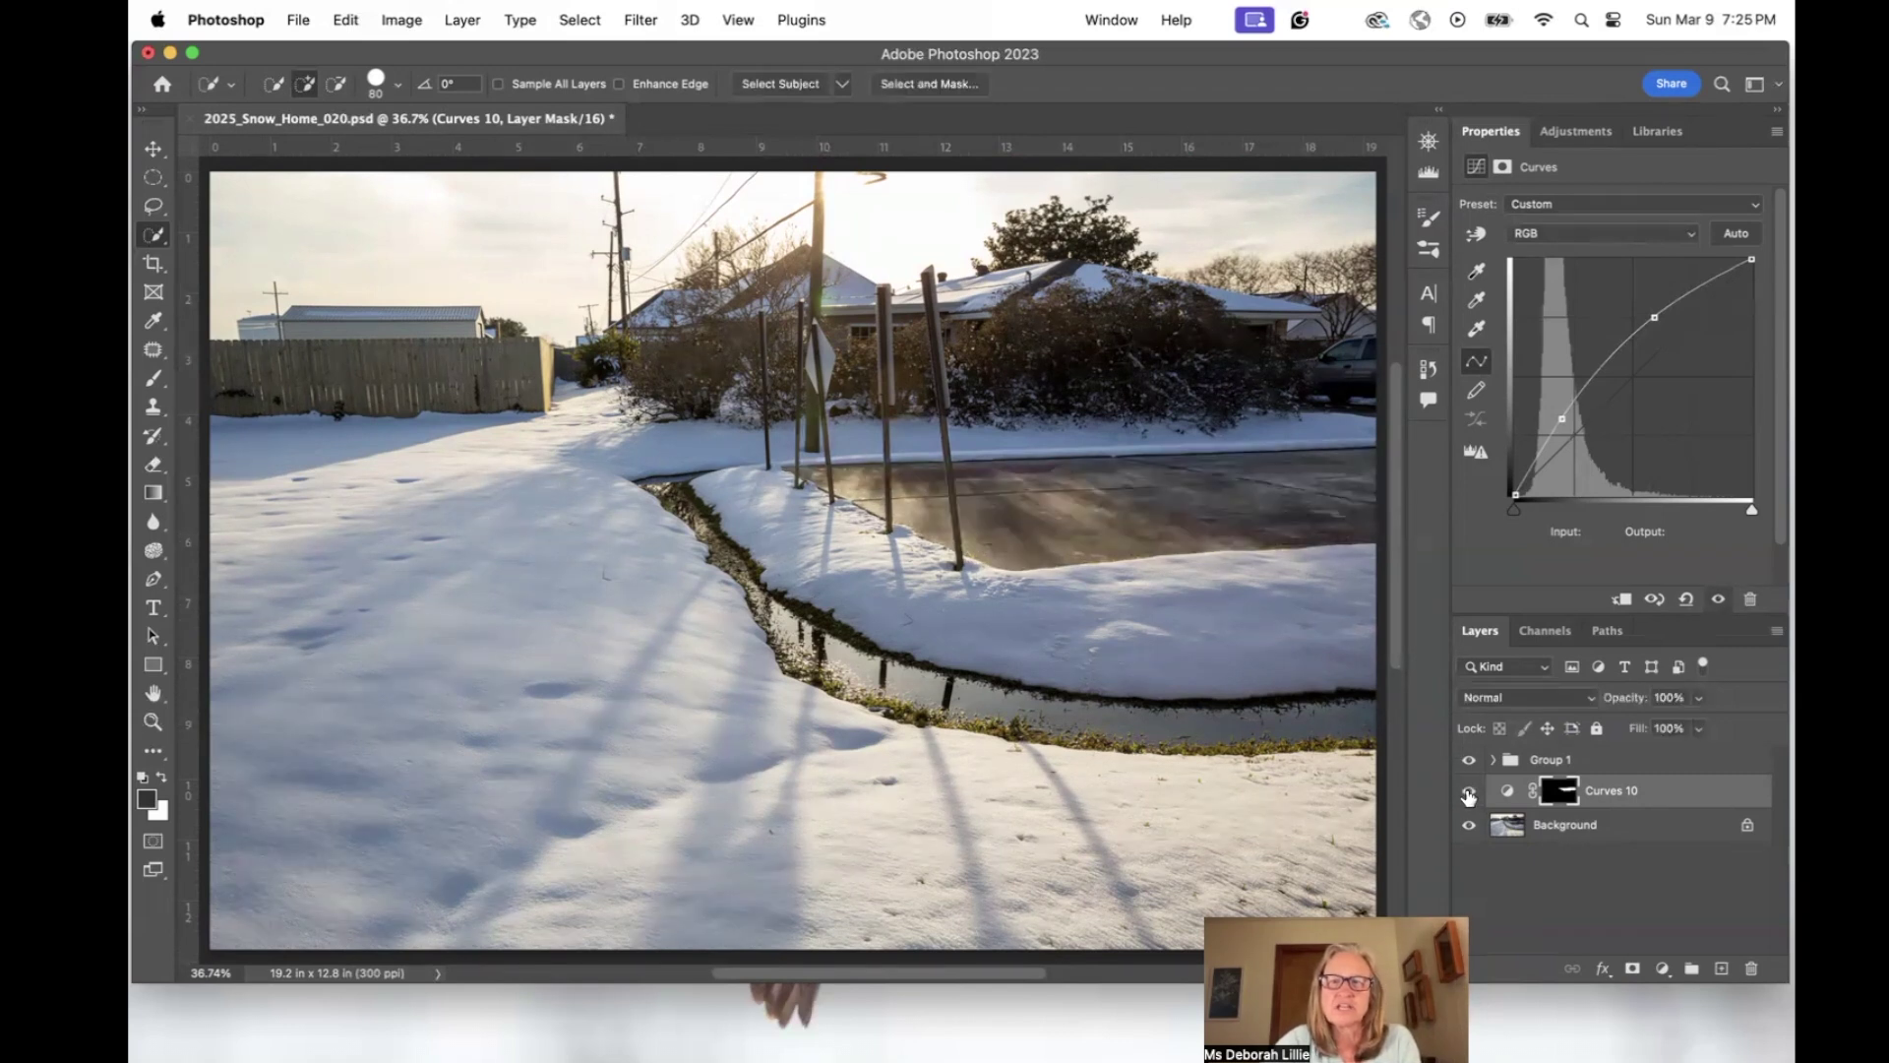
Reduce the curve to a single midtone point at input 100, output 134, and compare the layer's effect on and off.
{"action": "left_click_drag", "start_coordinate": [1657, 316], "coordinate": [1607, 371]}
{"action": "left_click", "coordinate": [1468, 790]}
{"action": "left_click", "coordinate": [1468, 790]}
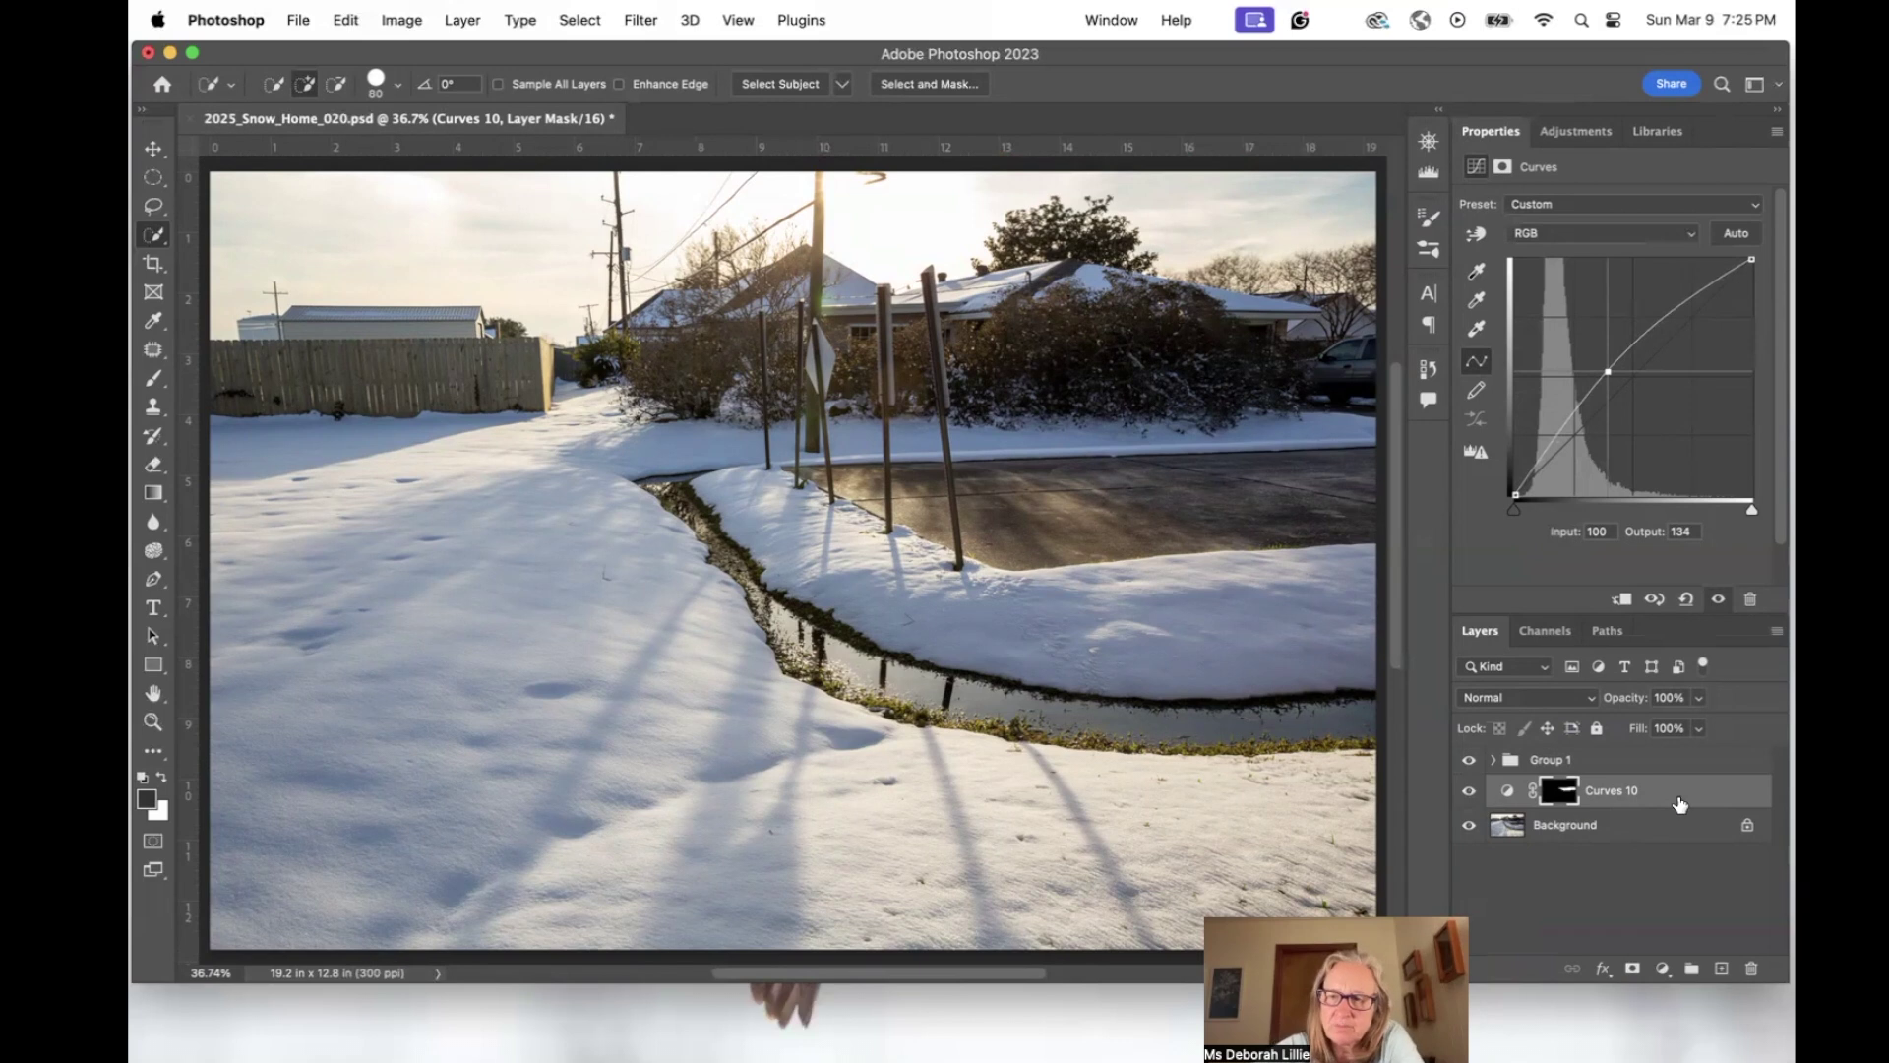
{"action": "left_click", "coordinate": [1468, 792]}
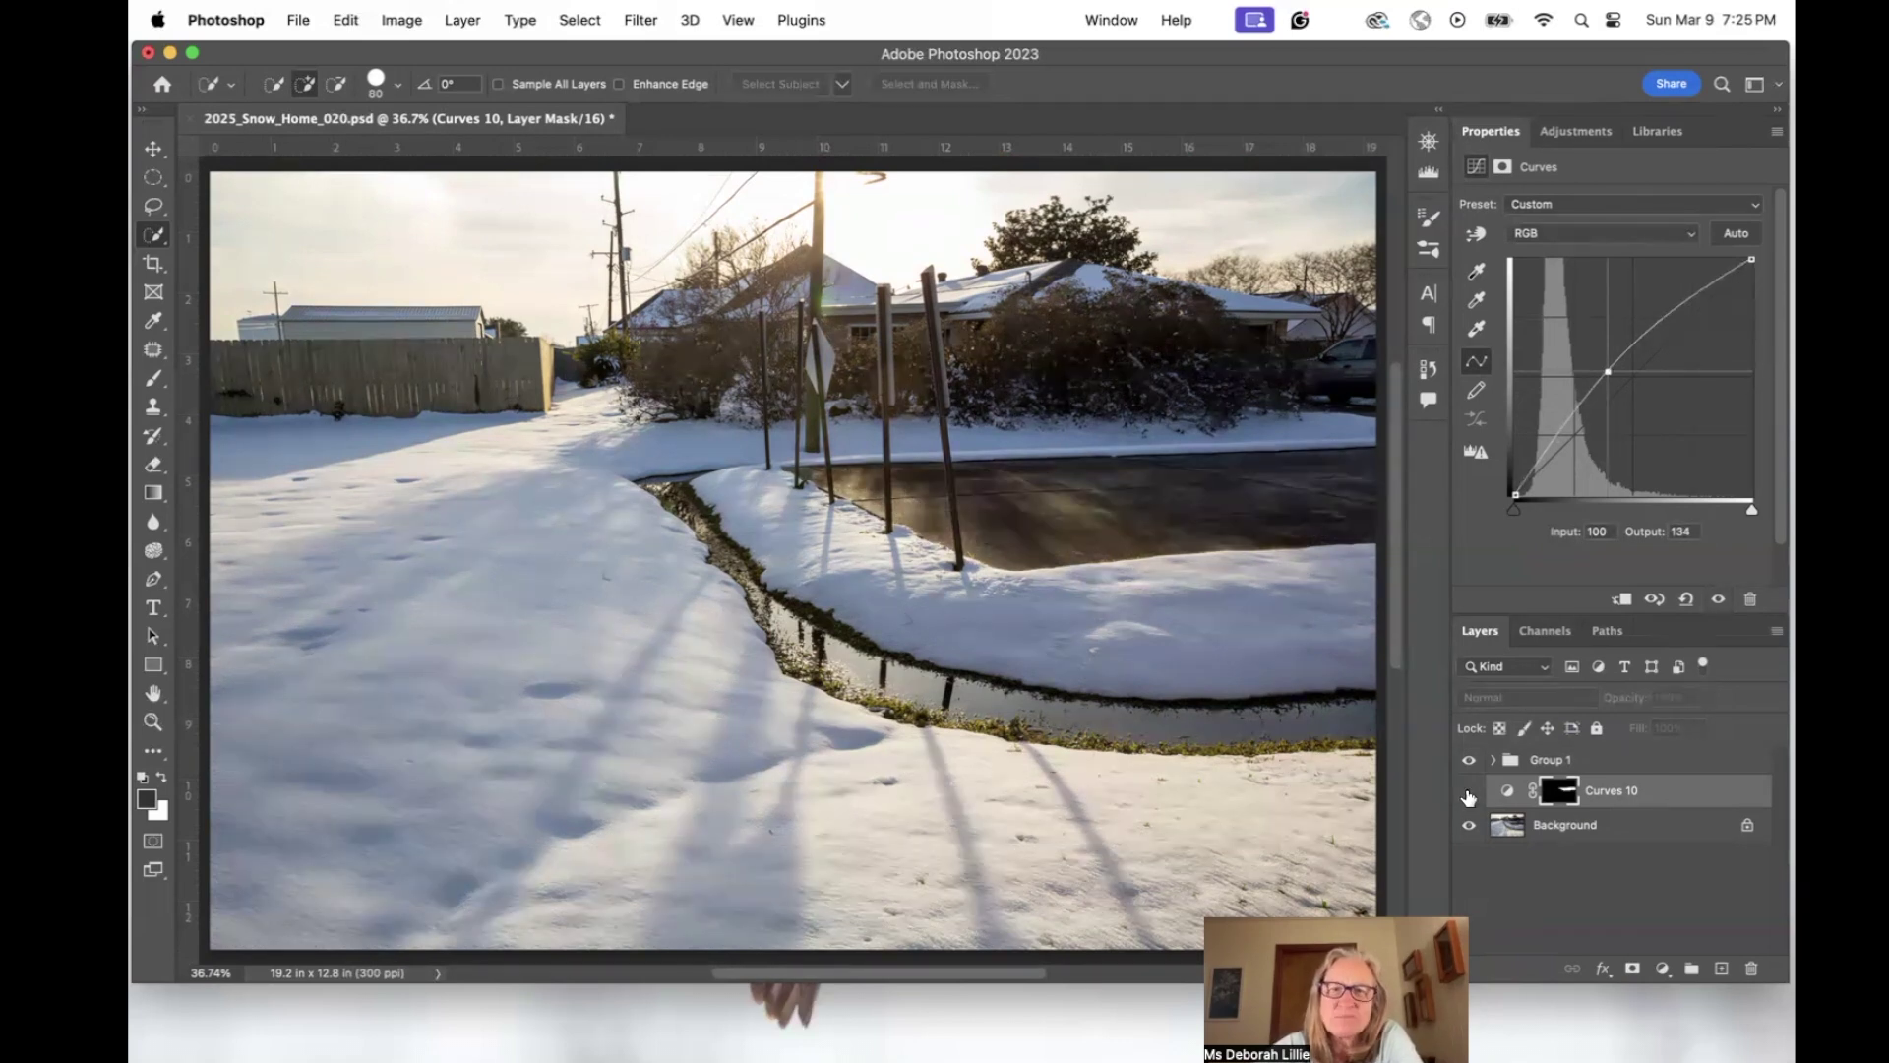
{"action": "left_click", "coordinate": [1468, 793]}
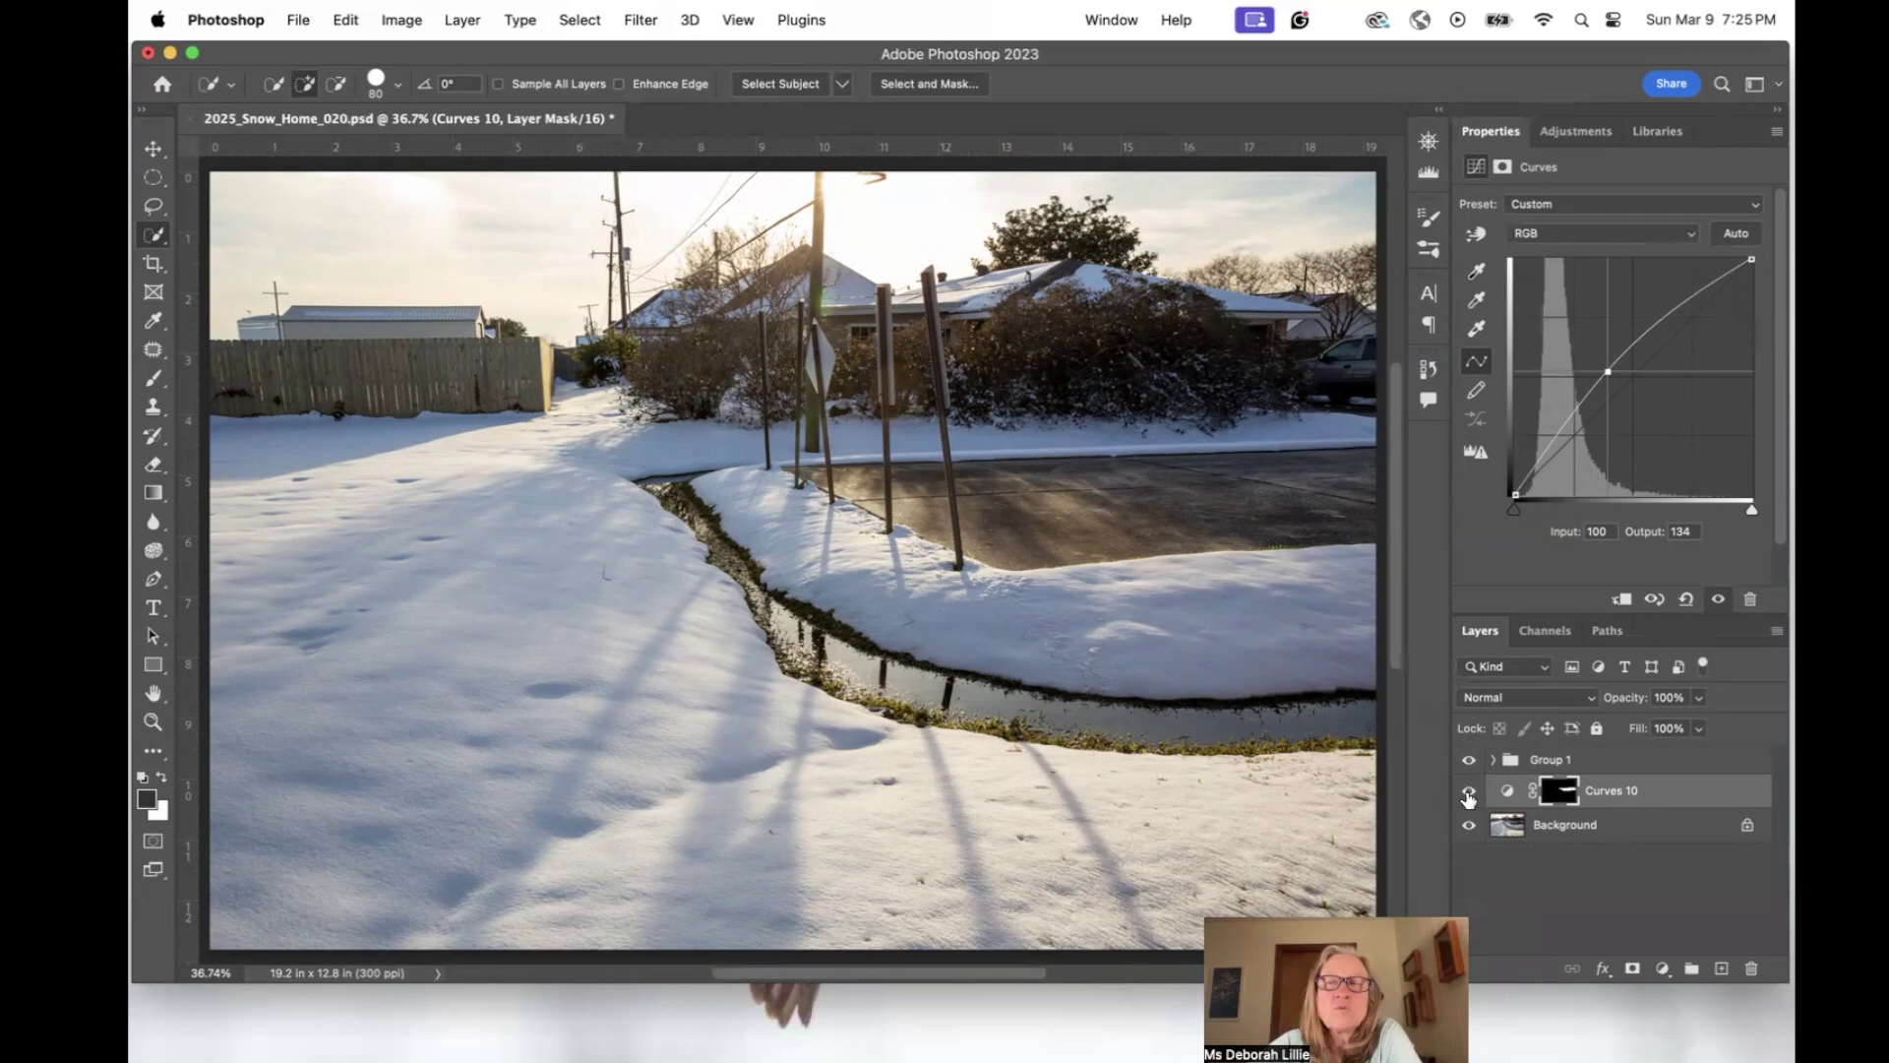
{"action": "left_click", "coordinate": [1469, 793]}
{"action": "left_click", "coordinate": [1469, 793]}
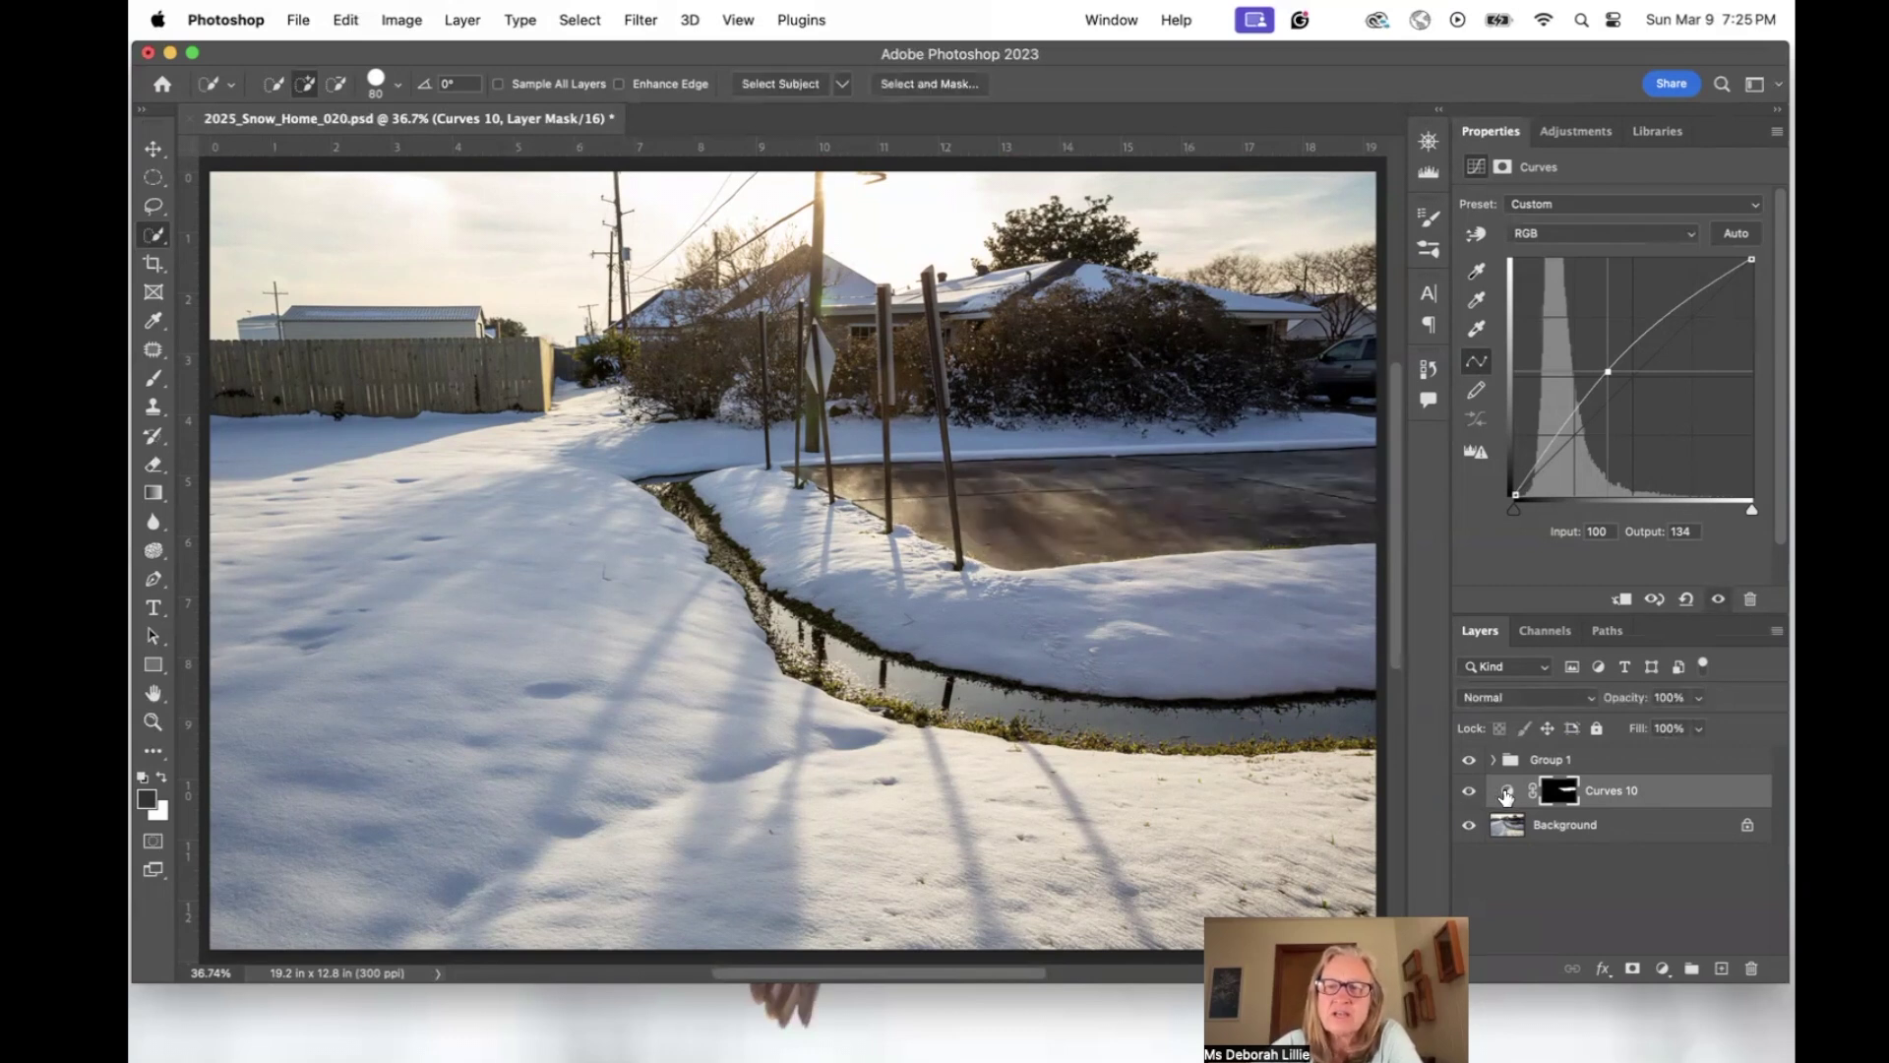
Nudge the midtone point of the Curves 10 adjustment slightly toward the shadows.
{"action": "left_click", "coordinate": [1508, 797]}
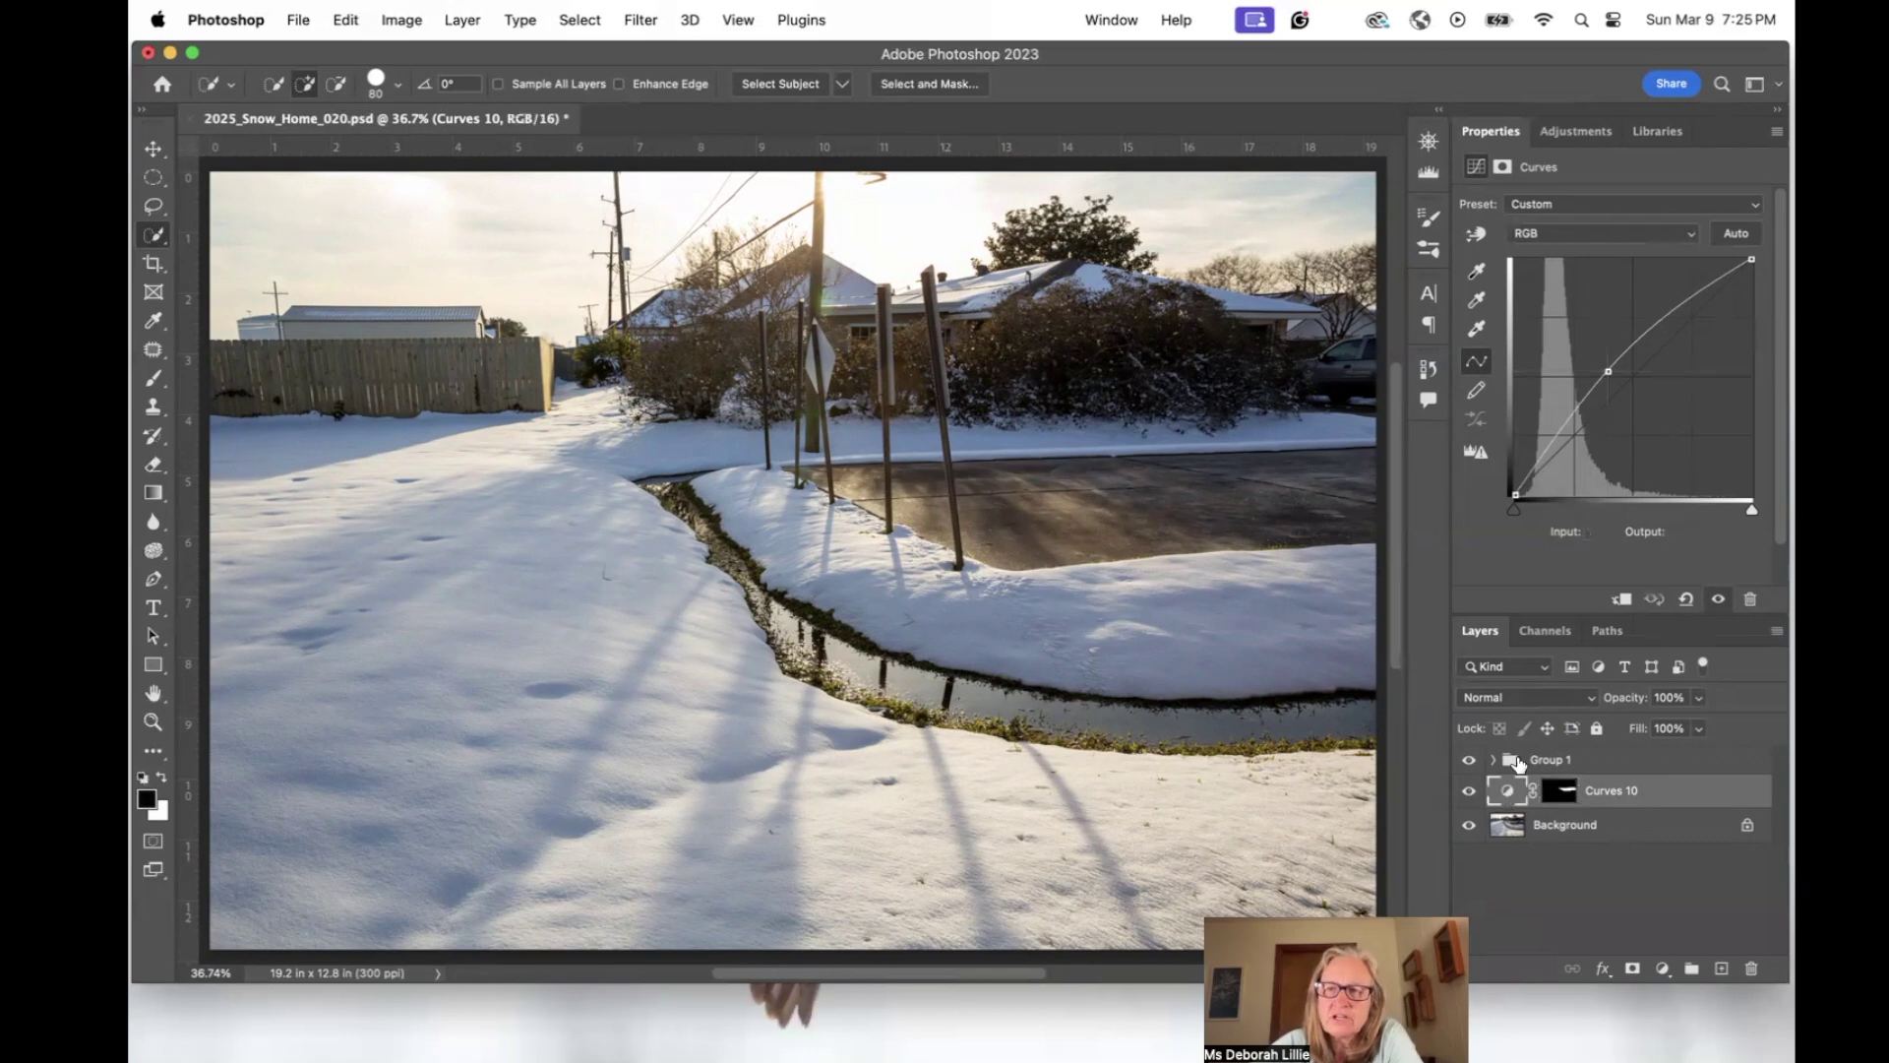
{"action": "mouse_move", "coordinate": [1607, 370]}
{"action": "left_mouse_down"}
{"action": "mouse_move", "coordinate": [1609, 391]}
{"action": "mouse_move", "coordinate": [1603, 372]}
{"action": "left_mouse_up"}
Display the Curves 10 layer mask as a red overlay and inspect its edge around the posts beside the driveway.
{"action": "left_click", "coordinate": [1558, 795]}
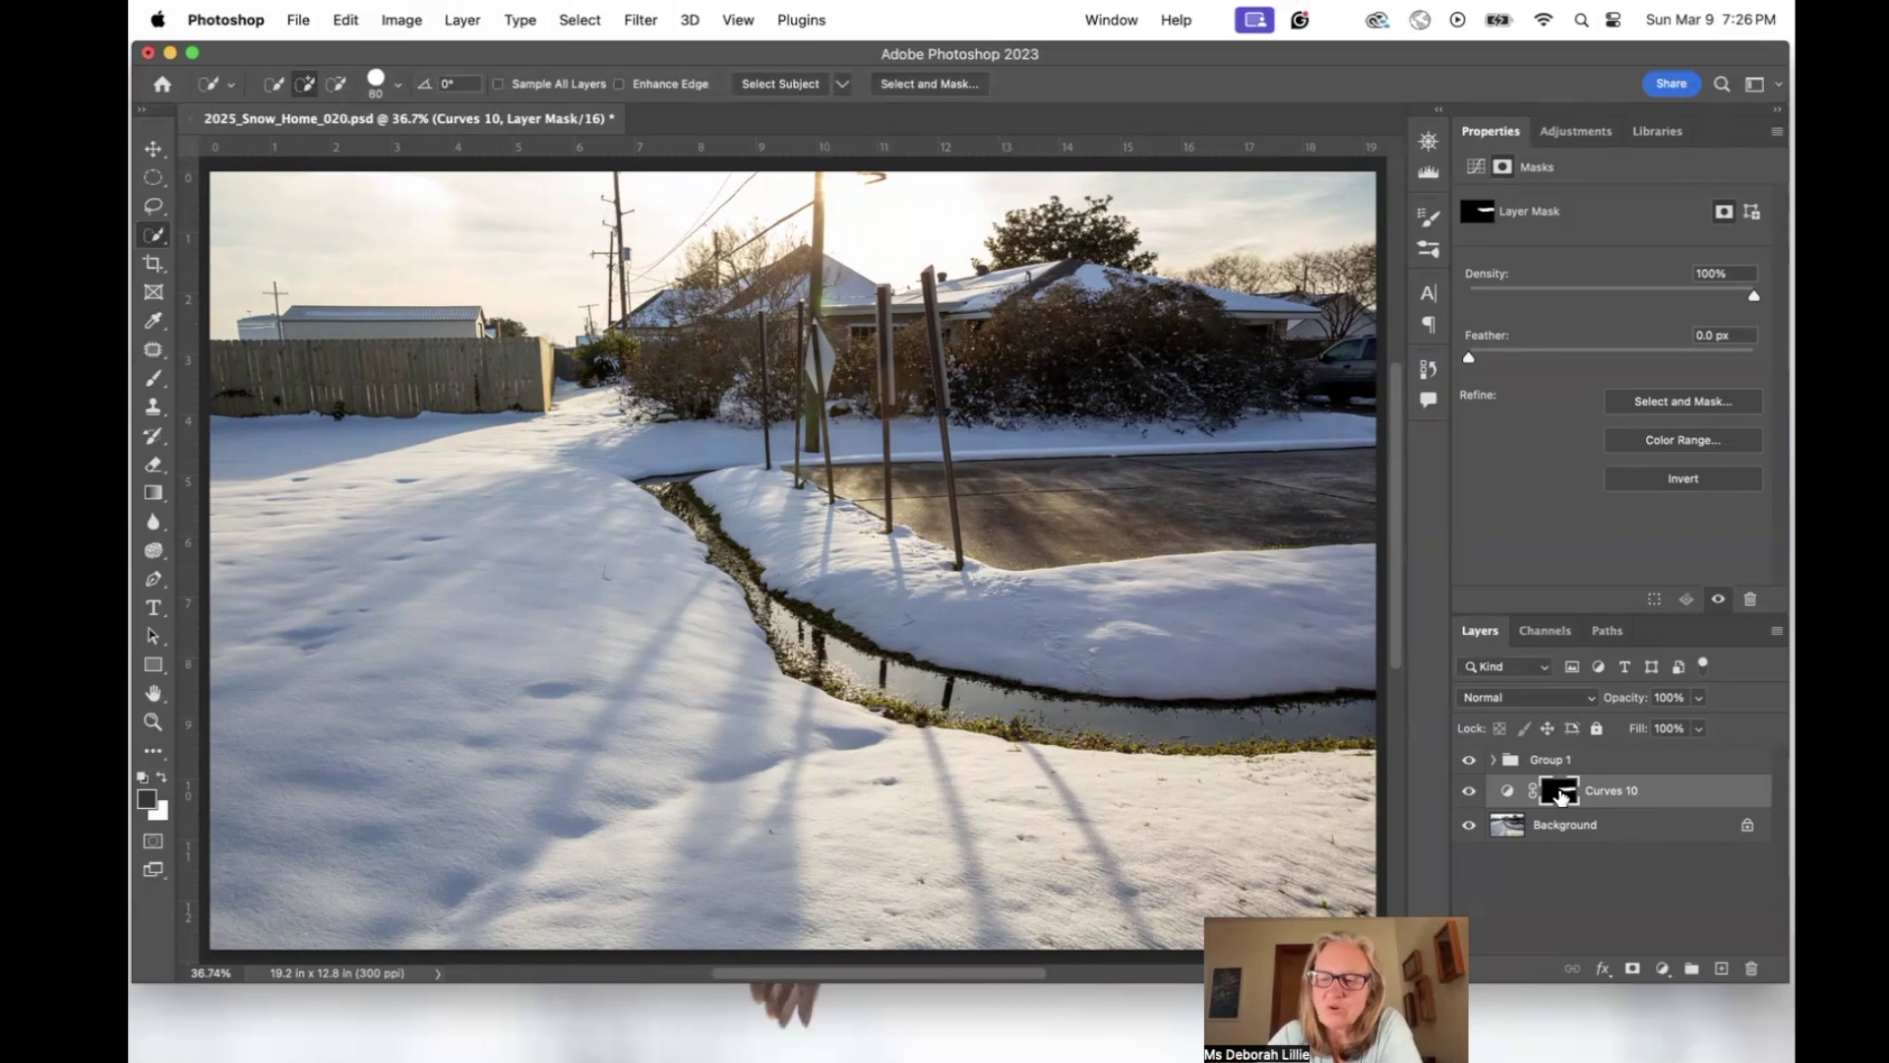
{"action": "left_click", "coordinate": [1560, 795], "text": "alt+shift"}
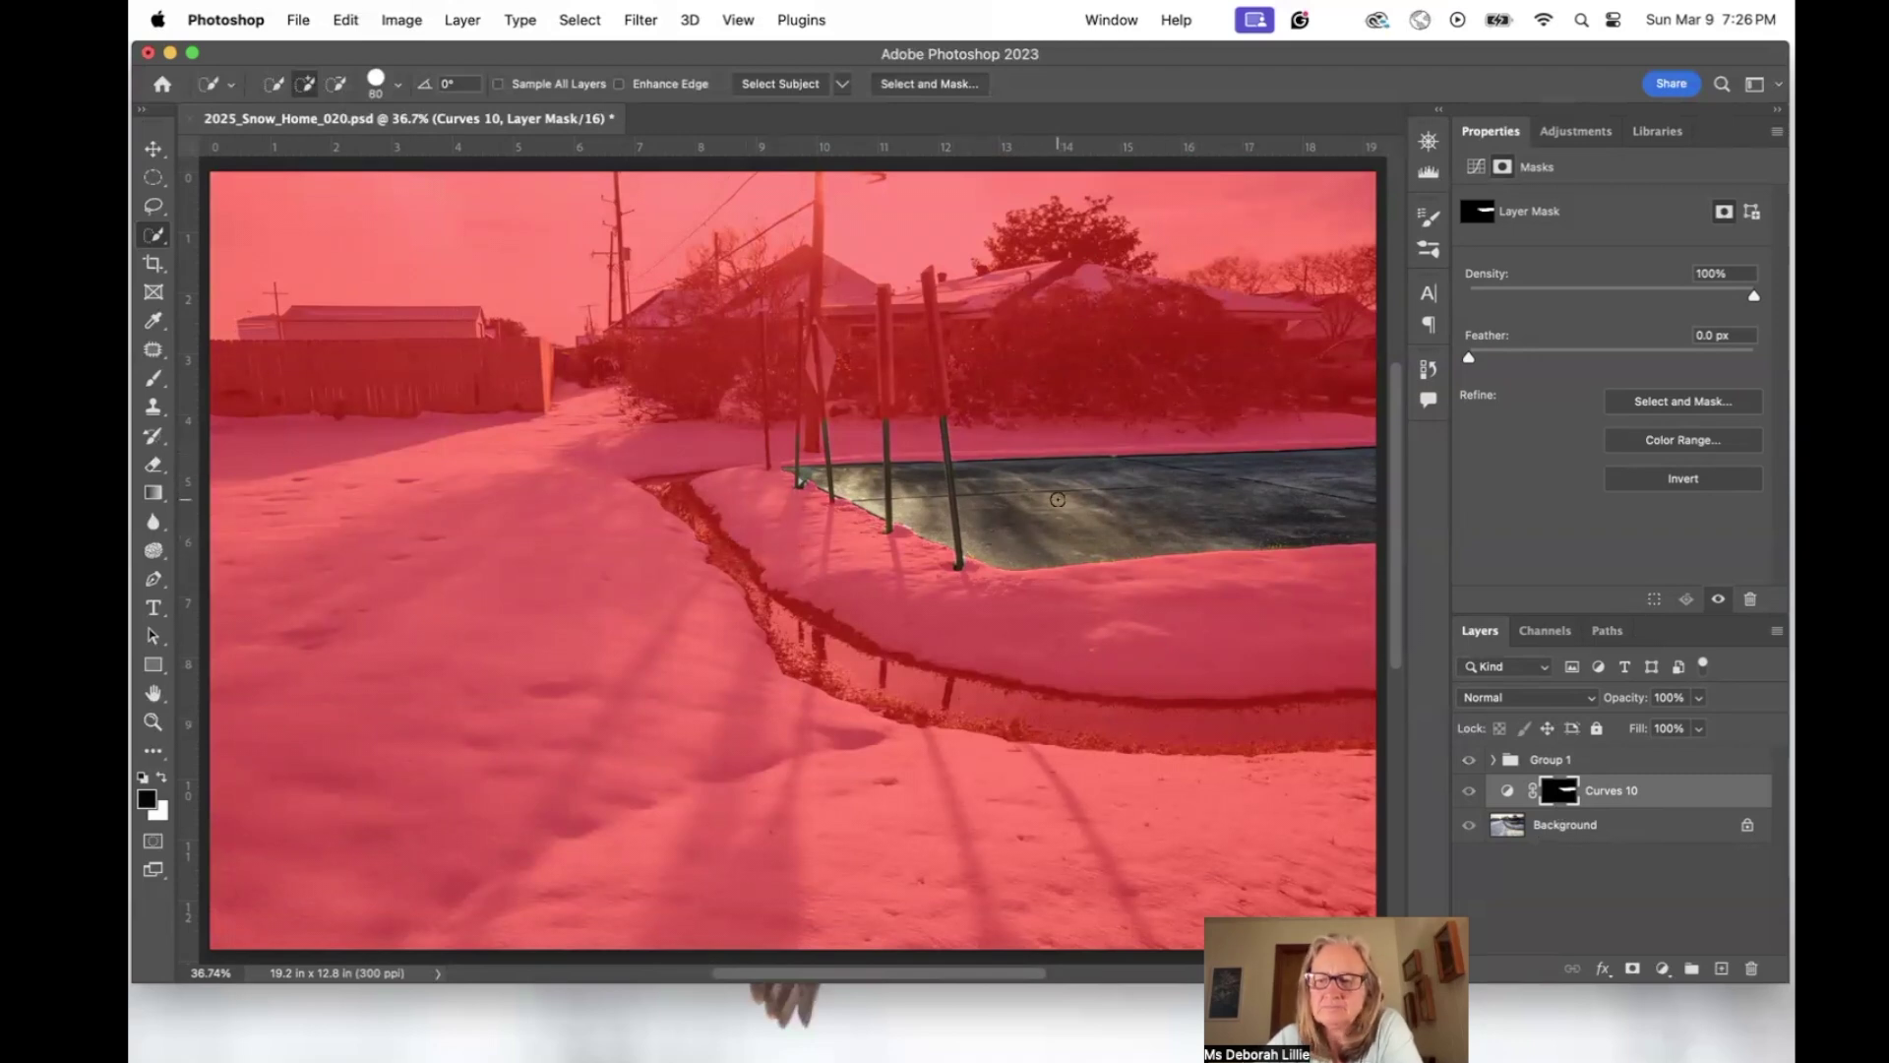
{"action": "key", "text": "backslash"}
{"action": "key", "text": "backslash"}
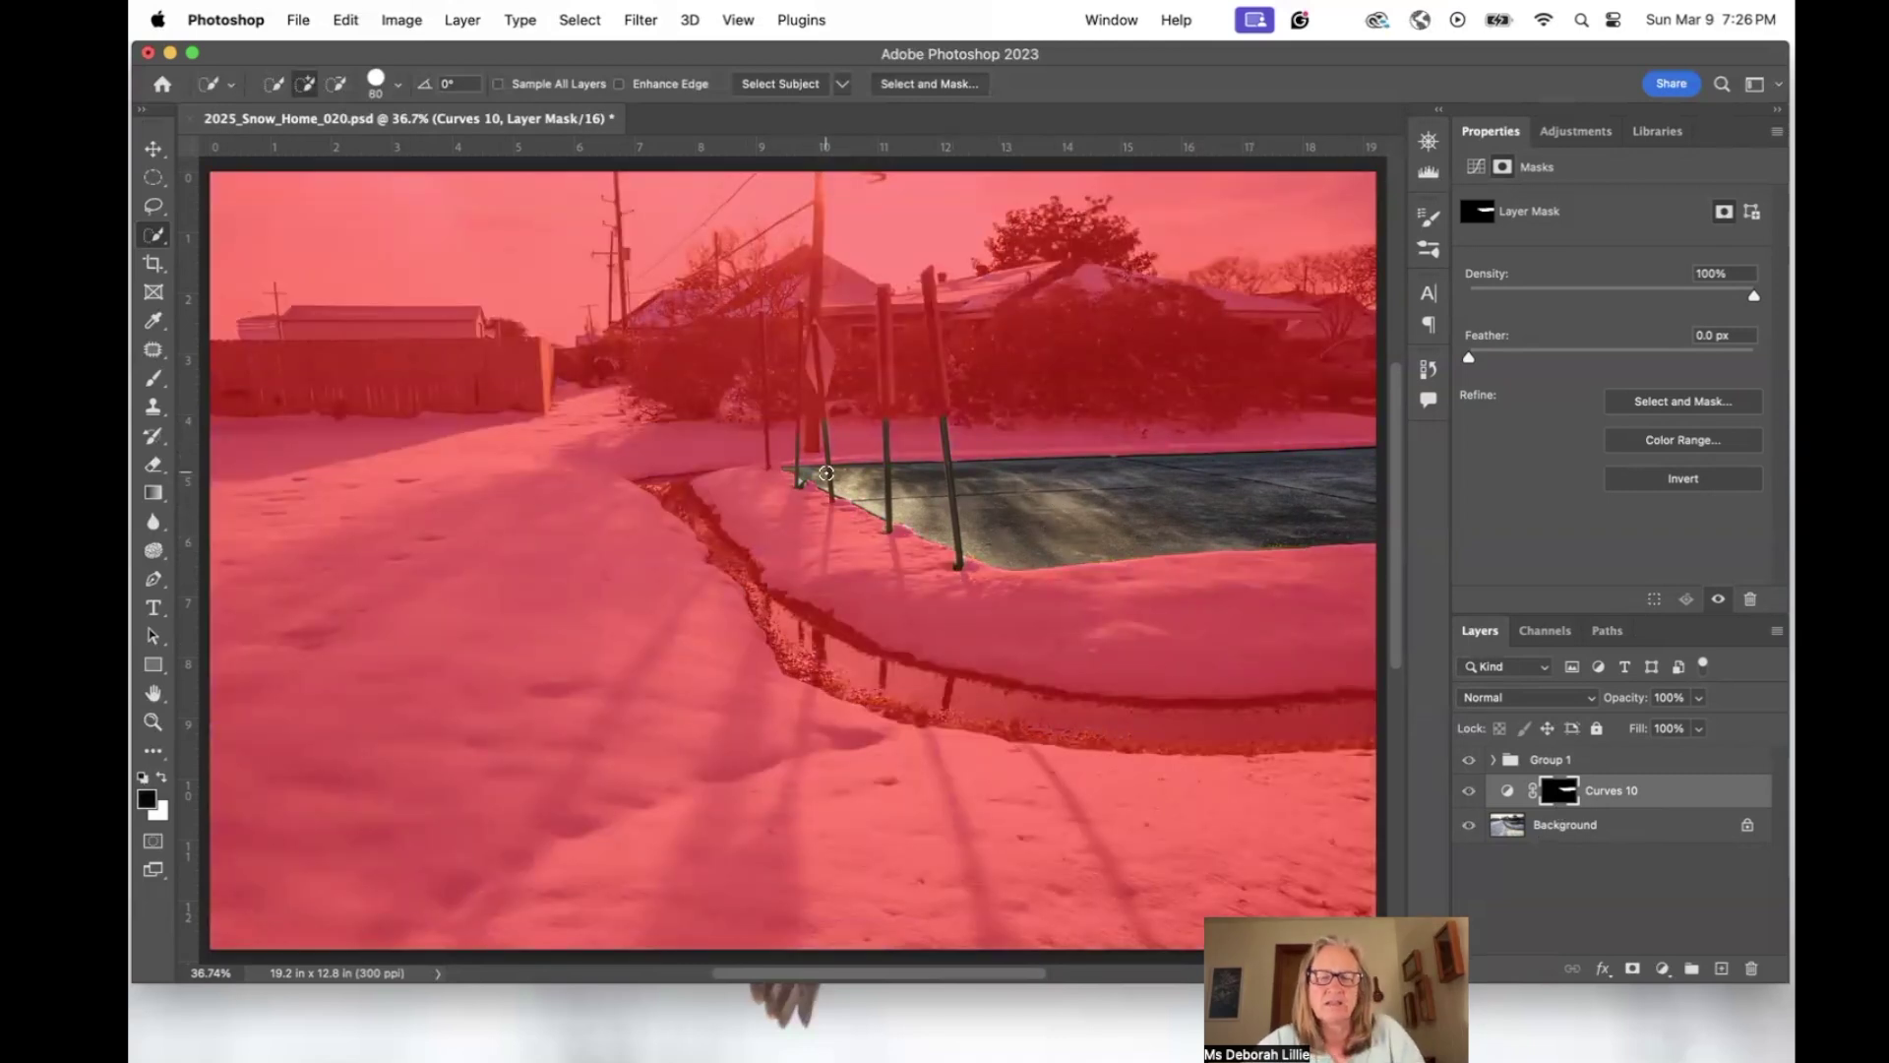
{"action": "scroll", "coordinate": [691, 539], "scroll_direction": "up", "scroll_amount": 3}
{"action": "scroll", "coordinate": [694, 535], "scroll_direction": "up", "scroll_amount": 5}
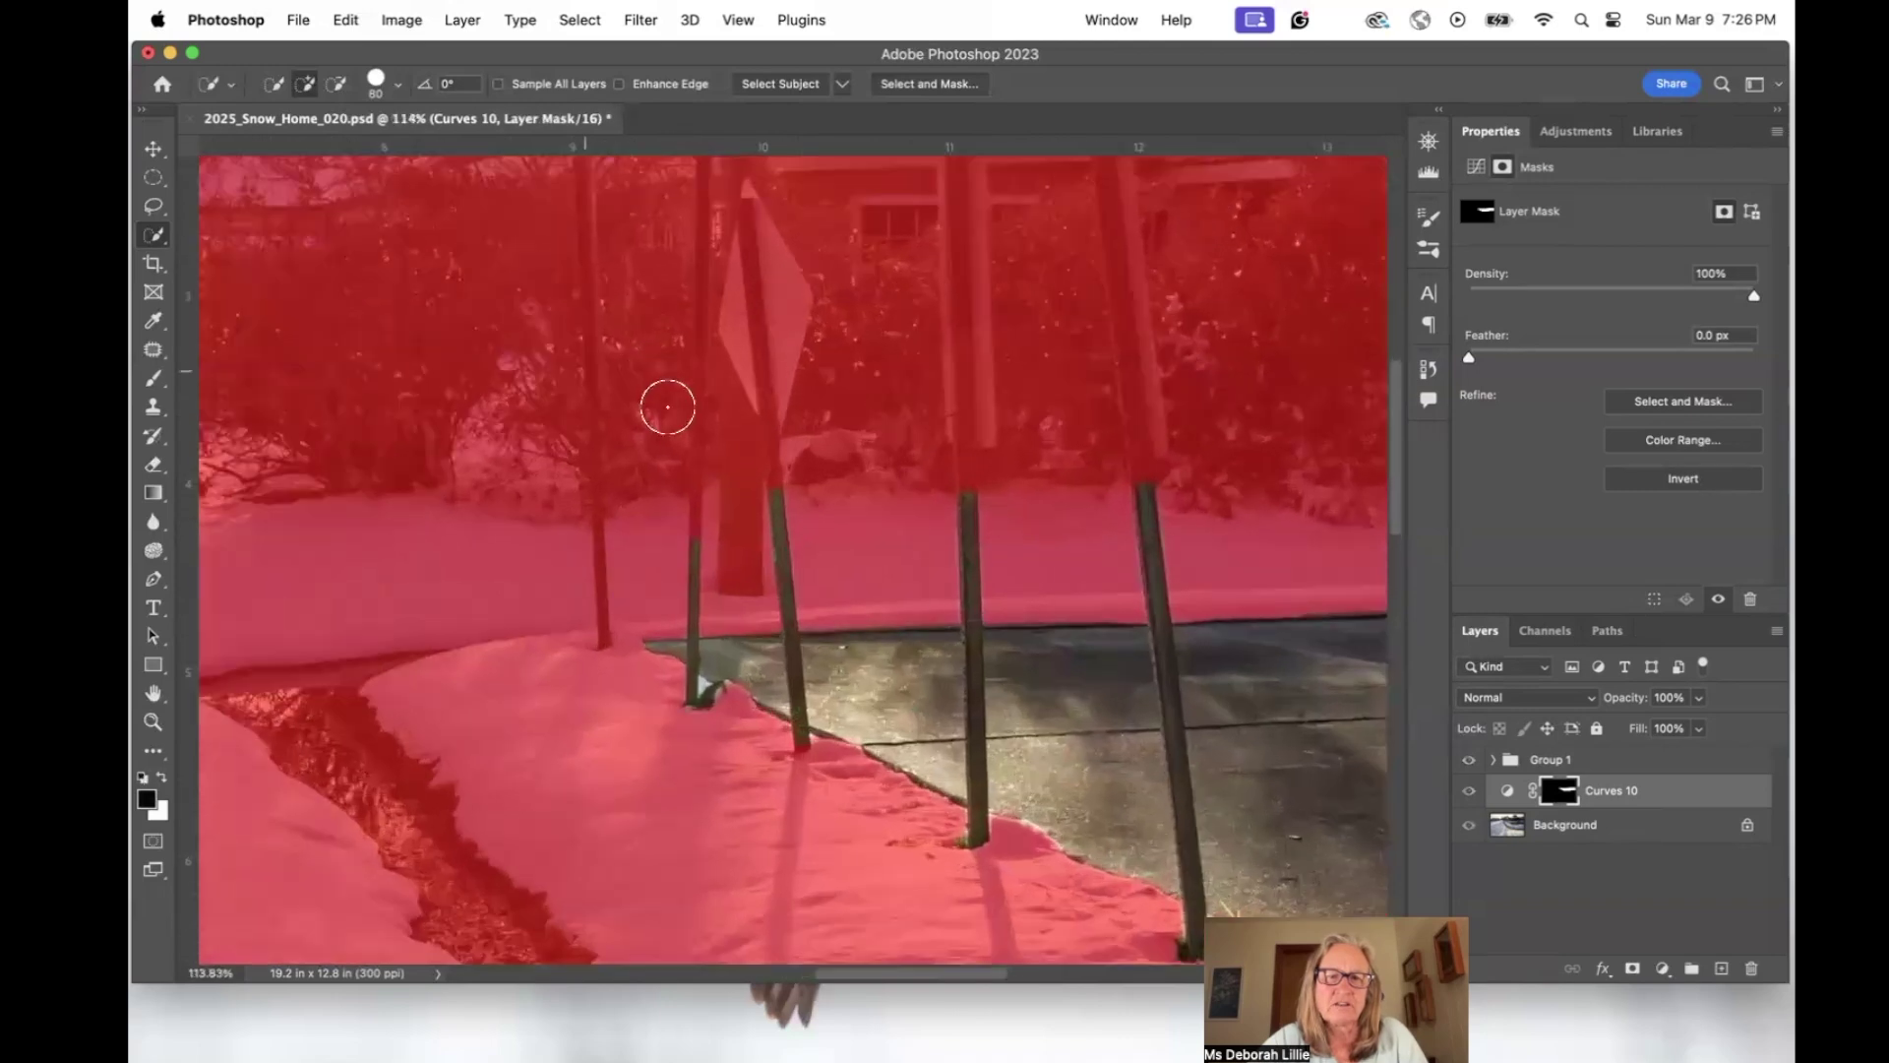
{"action": "scroll", "coordinate": [708, 661], "scroll_direction": "up", "scroll_amount": 8}
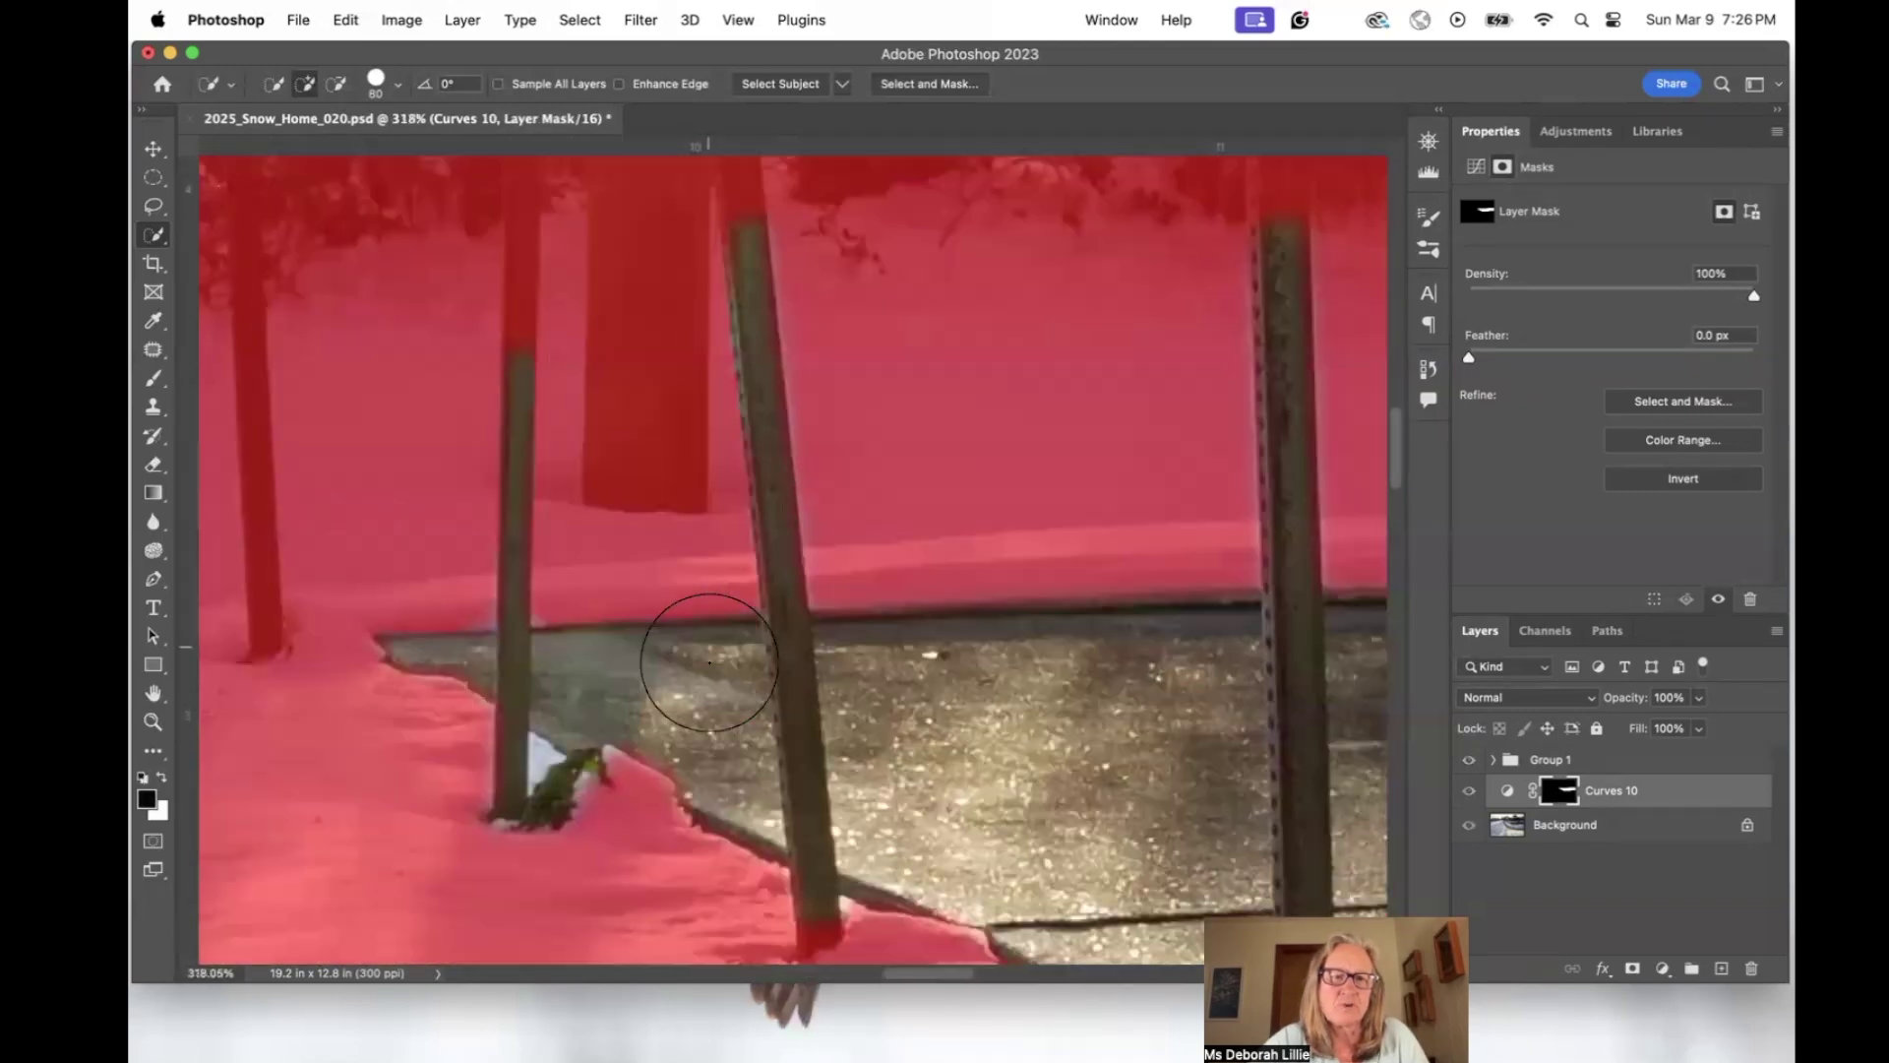
{"action": "scroll", "coordinate": [709, 661], "scroll_direction": "down", "scroll_amount": 1}
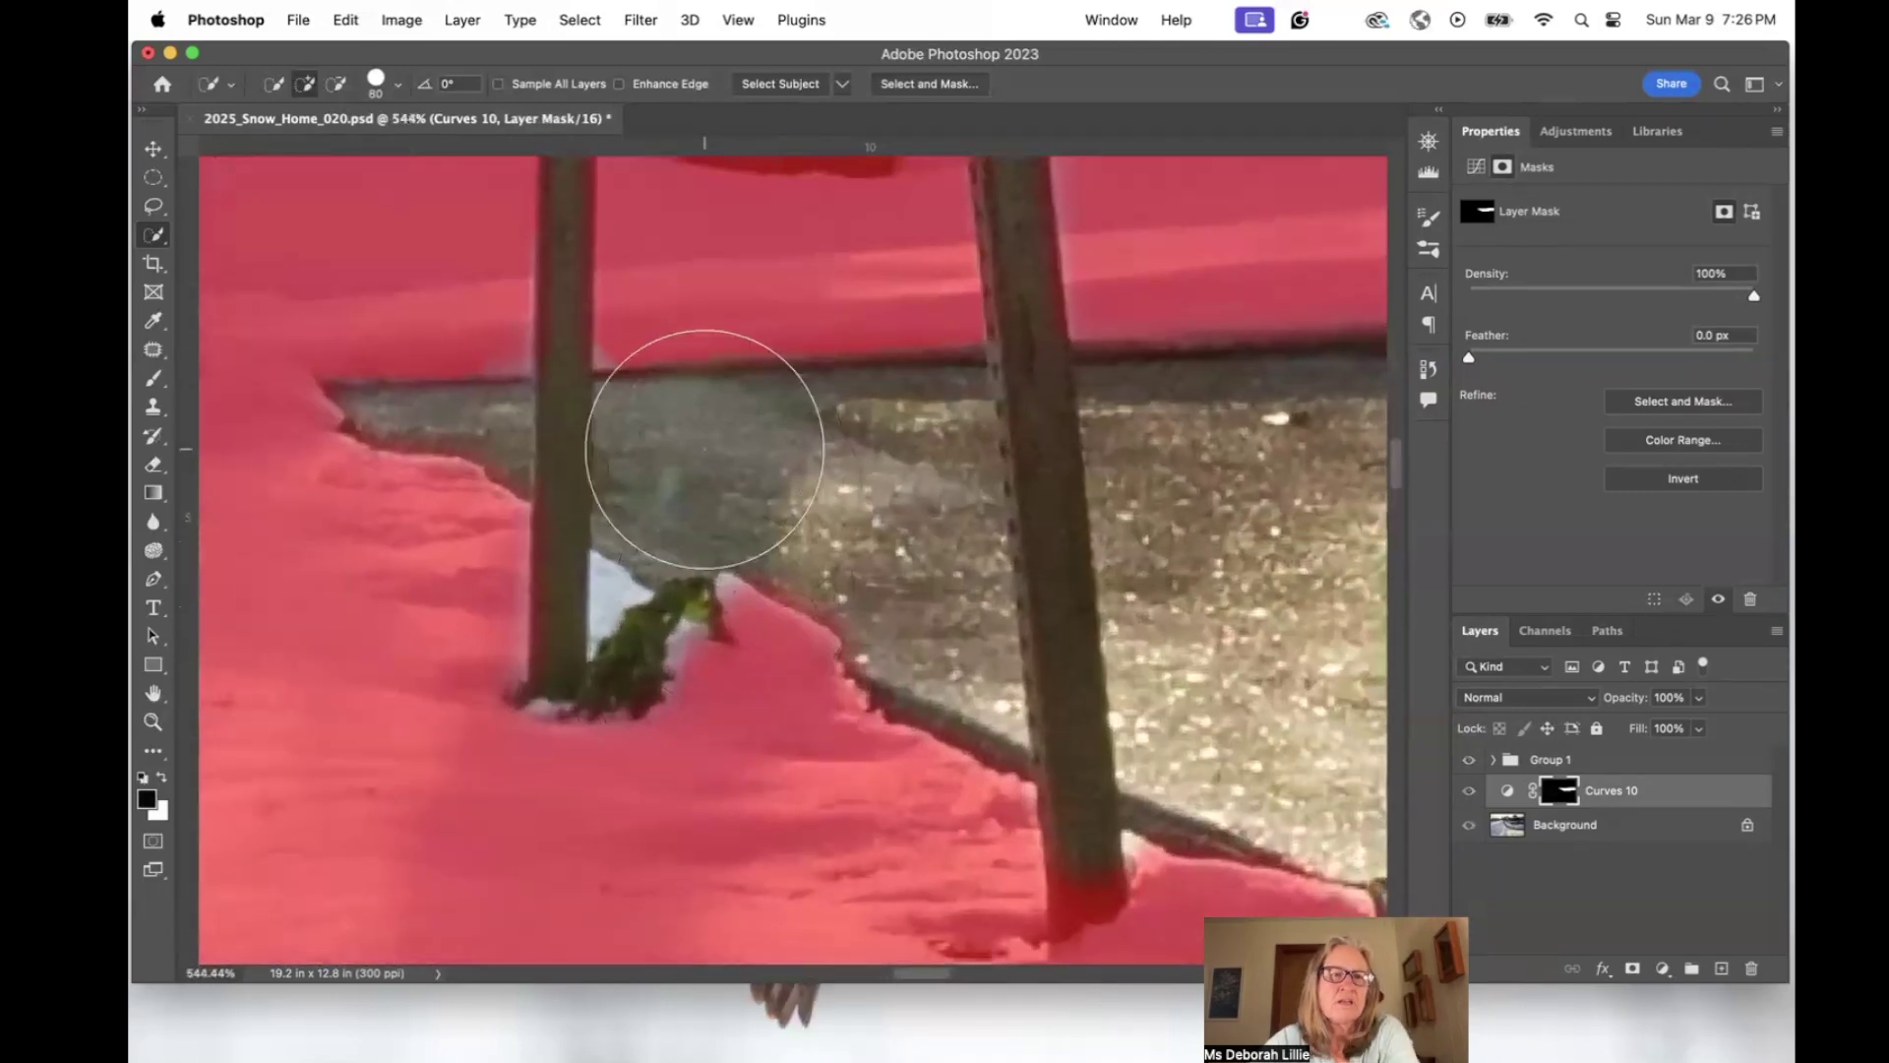
Set up the Brush tool for mask painting with a 15 px size, 0% hardness and 100% opacity.
{"action": "left_click", "coordinate": [153, 385]}
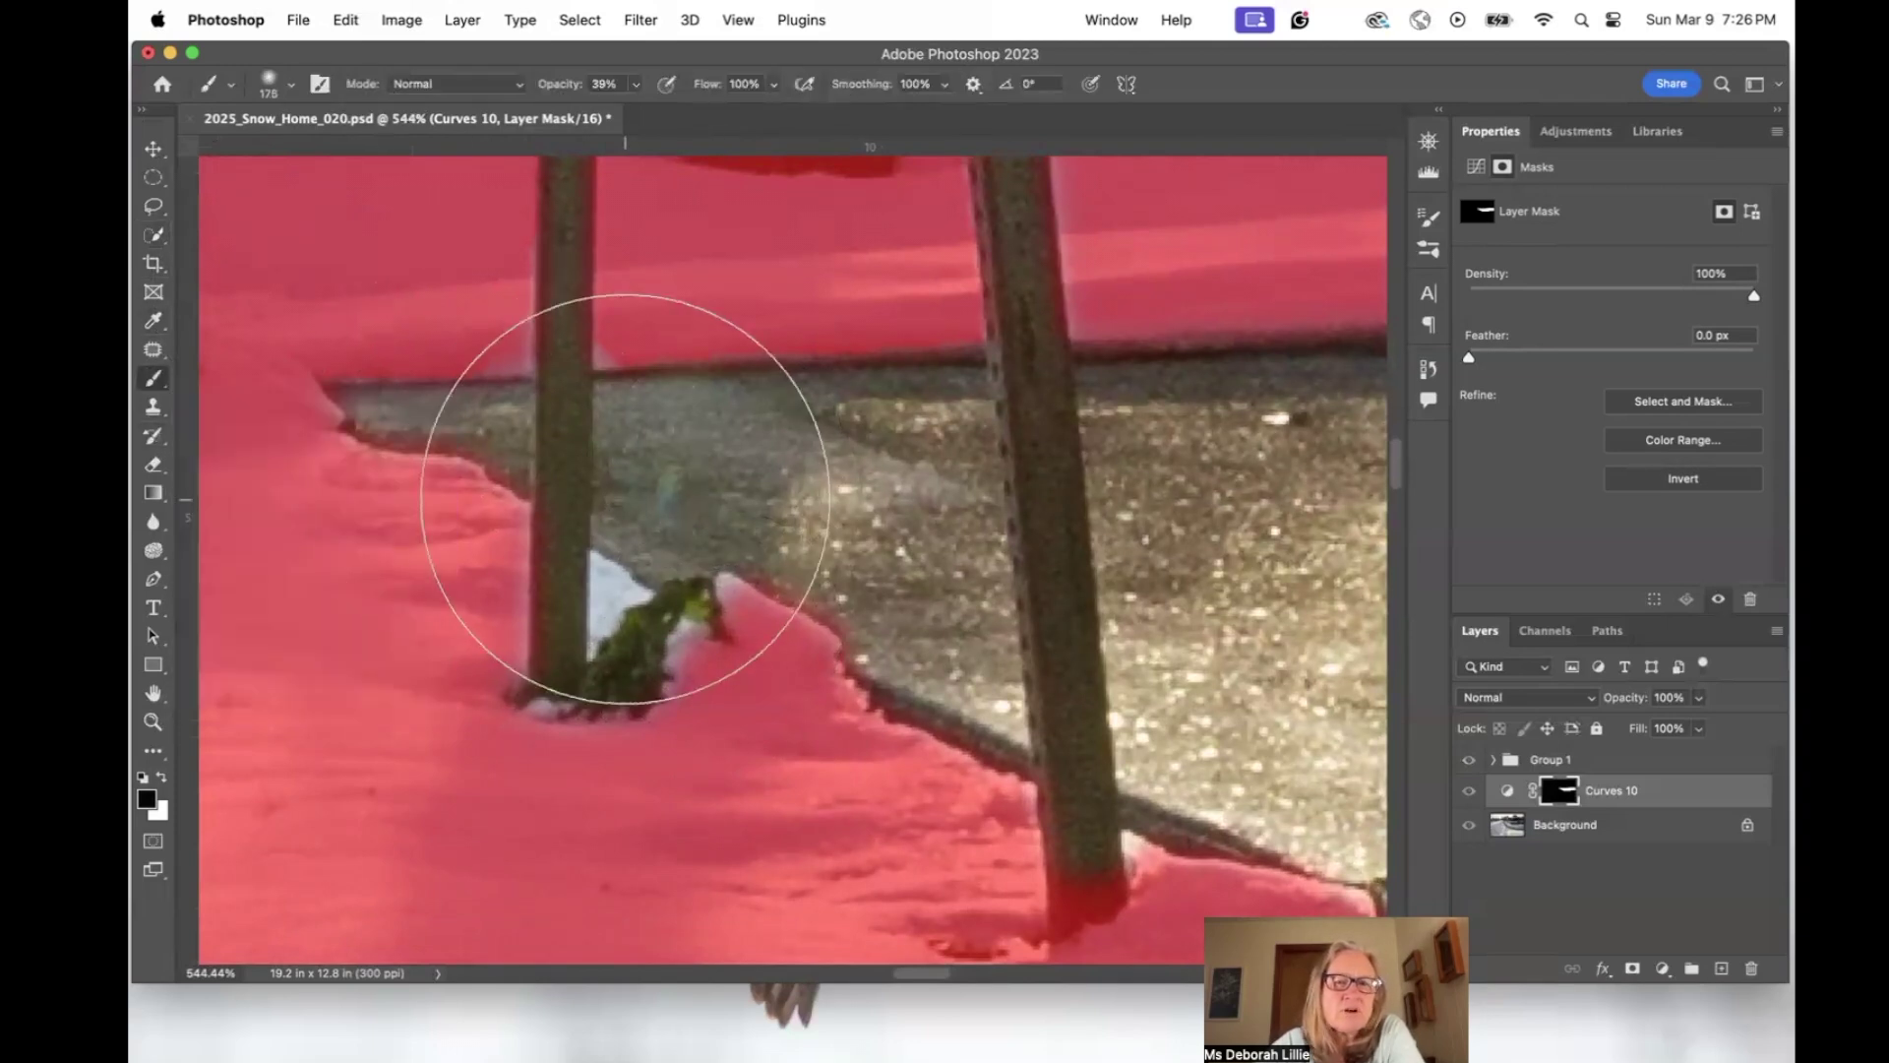
{"action": "left_click_drag", "start_coordinate": [809, 526], "coordinate": [809, 525]}
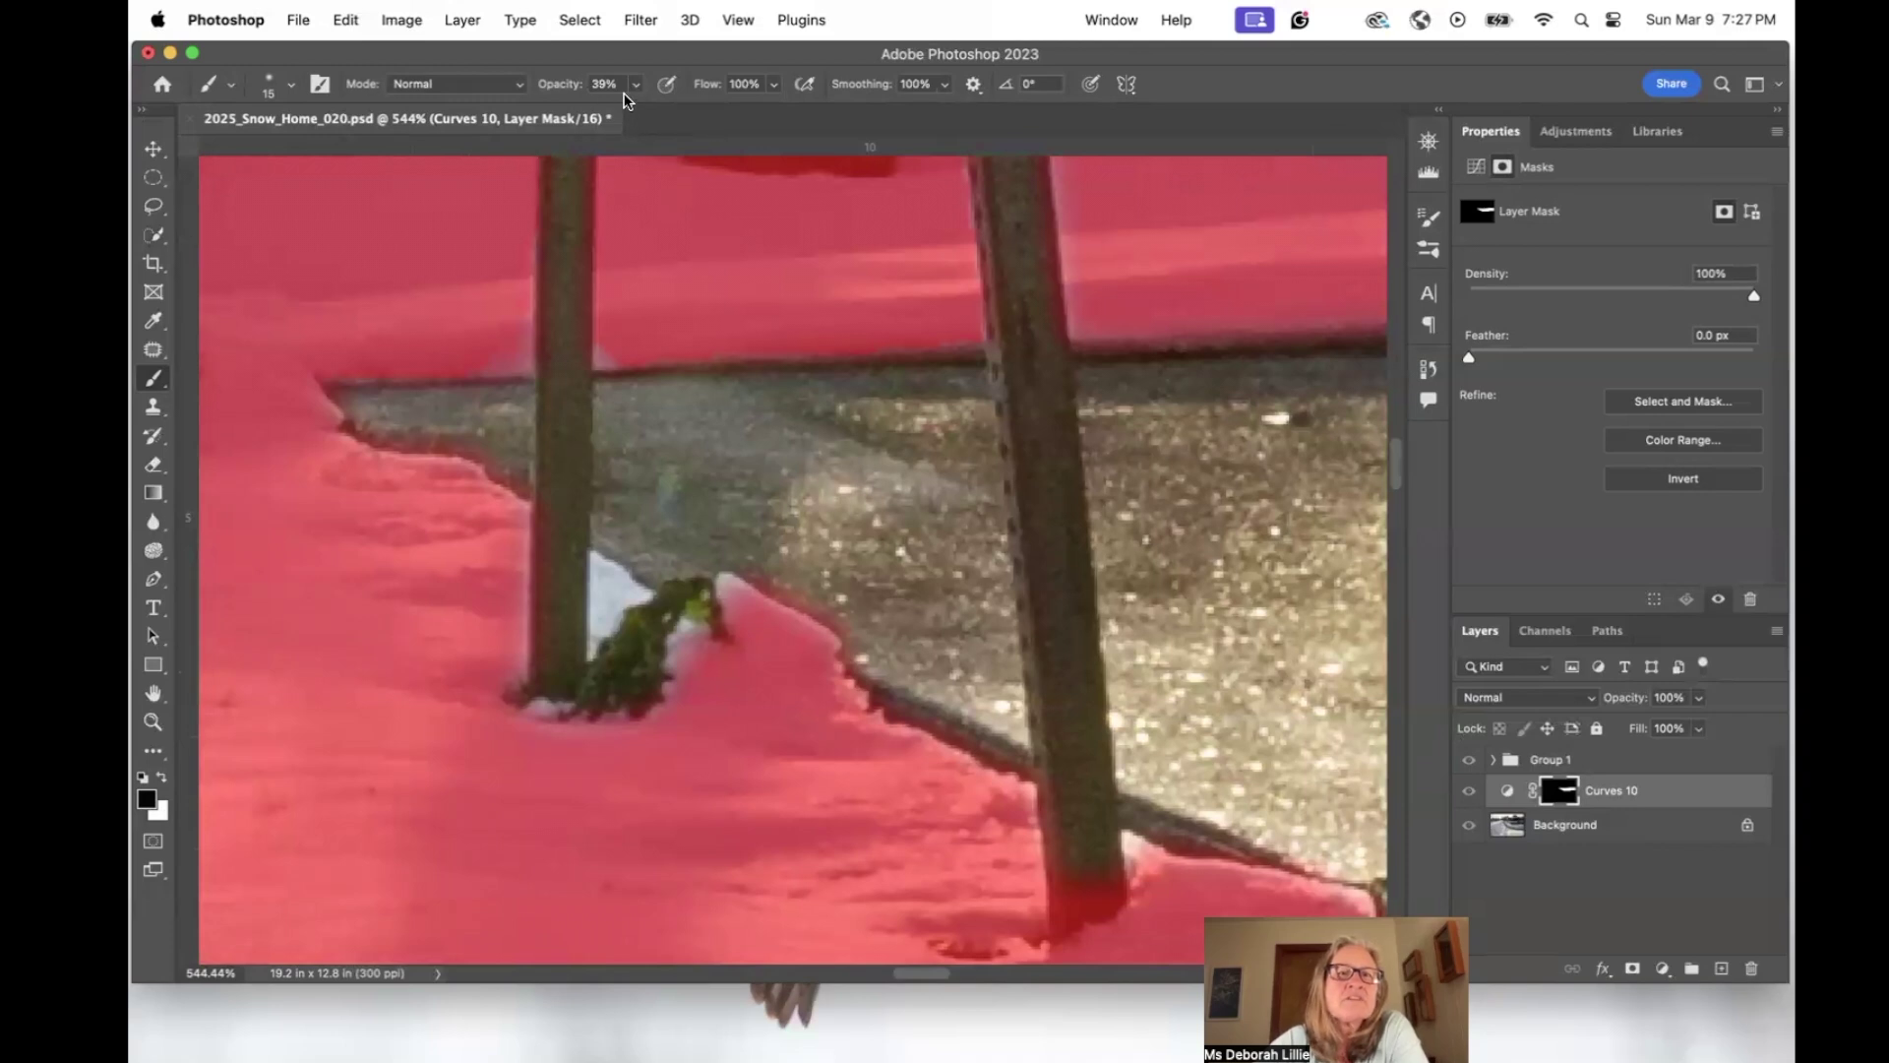
{"action": "left_click", "coordinate": [636, 84]}
{"action": "left_click_drag", "start_coordinate": [630, 110], "coordinate": [719, 114]}
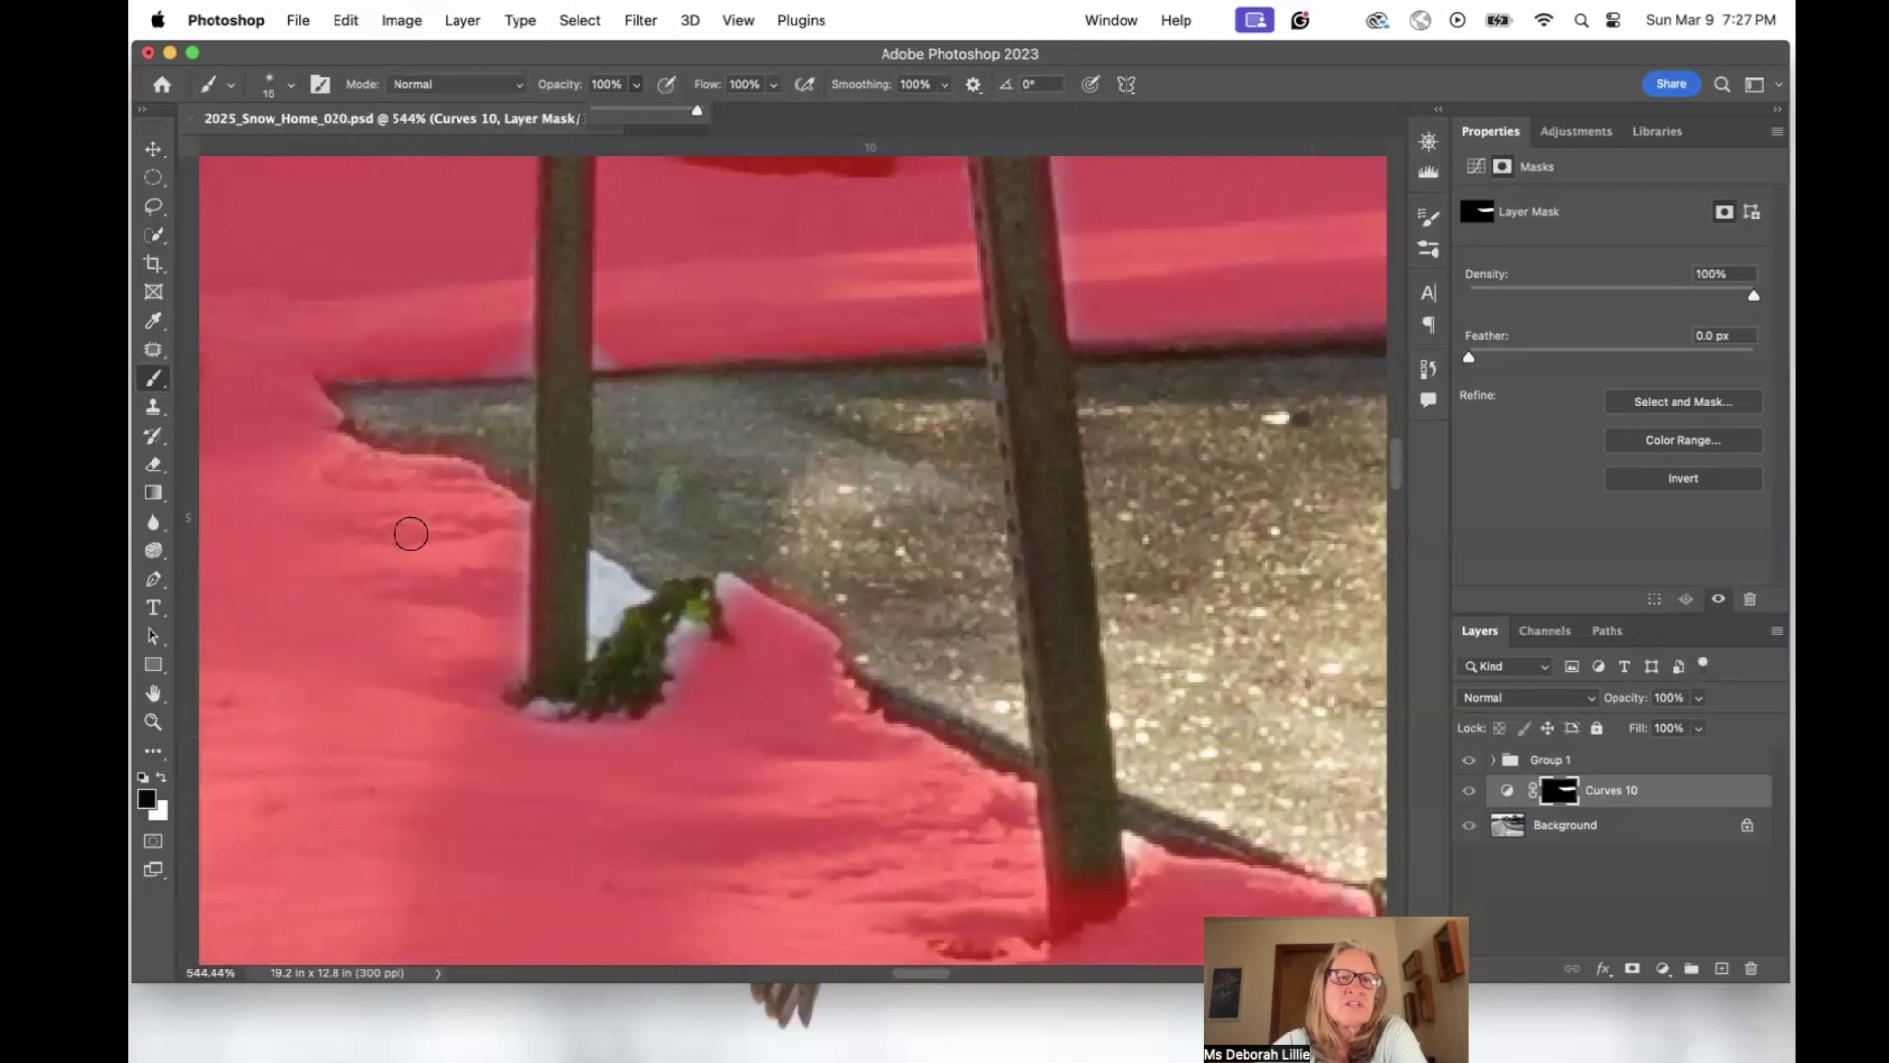
{"action": "left_click", "coordinate": [228, 91]}
{"action": "left_click", "coordinate": [231, 91]}
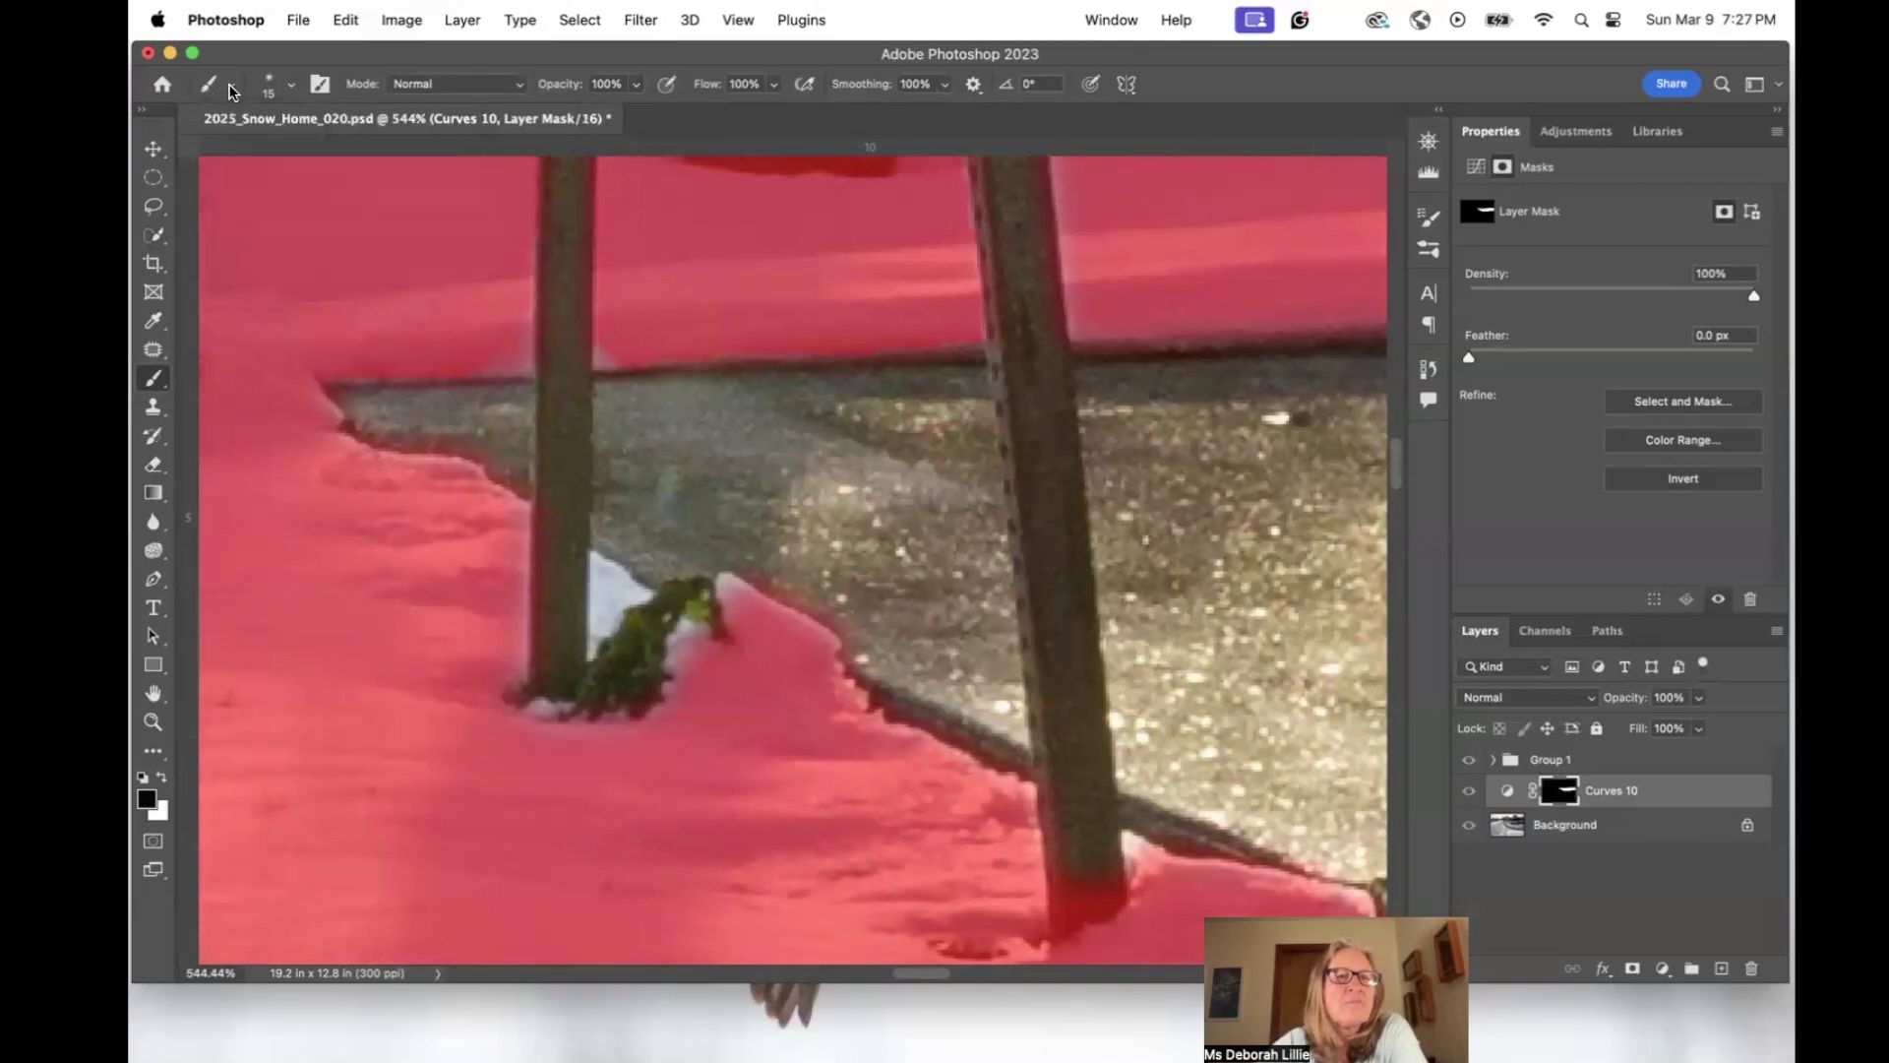
{"action": "left_click", "coordinate": [292, 87]}
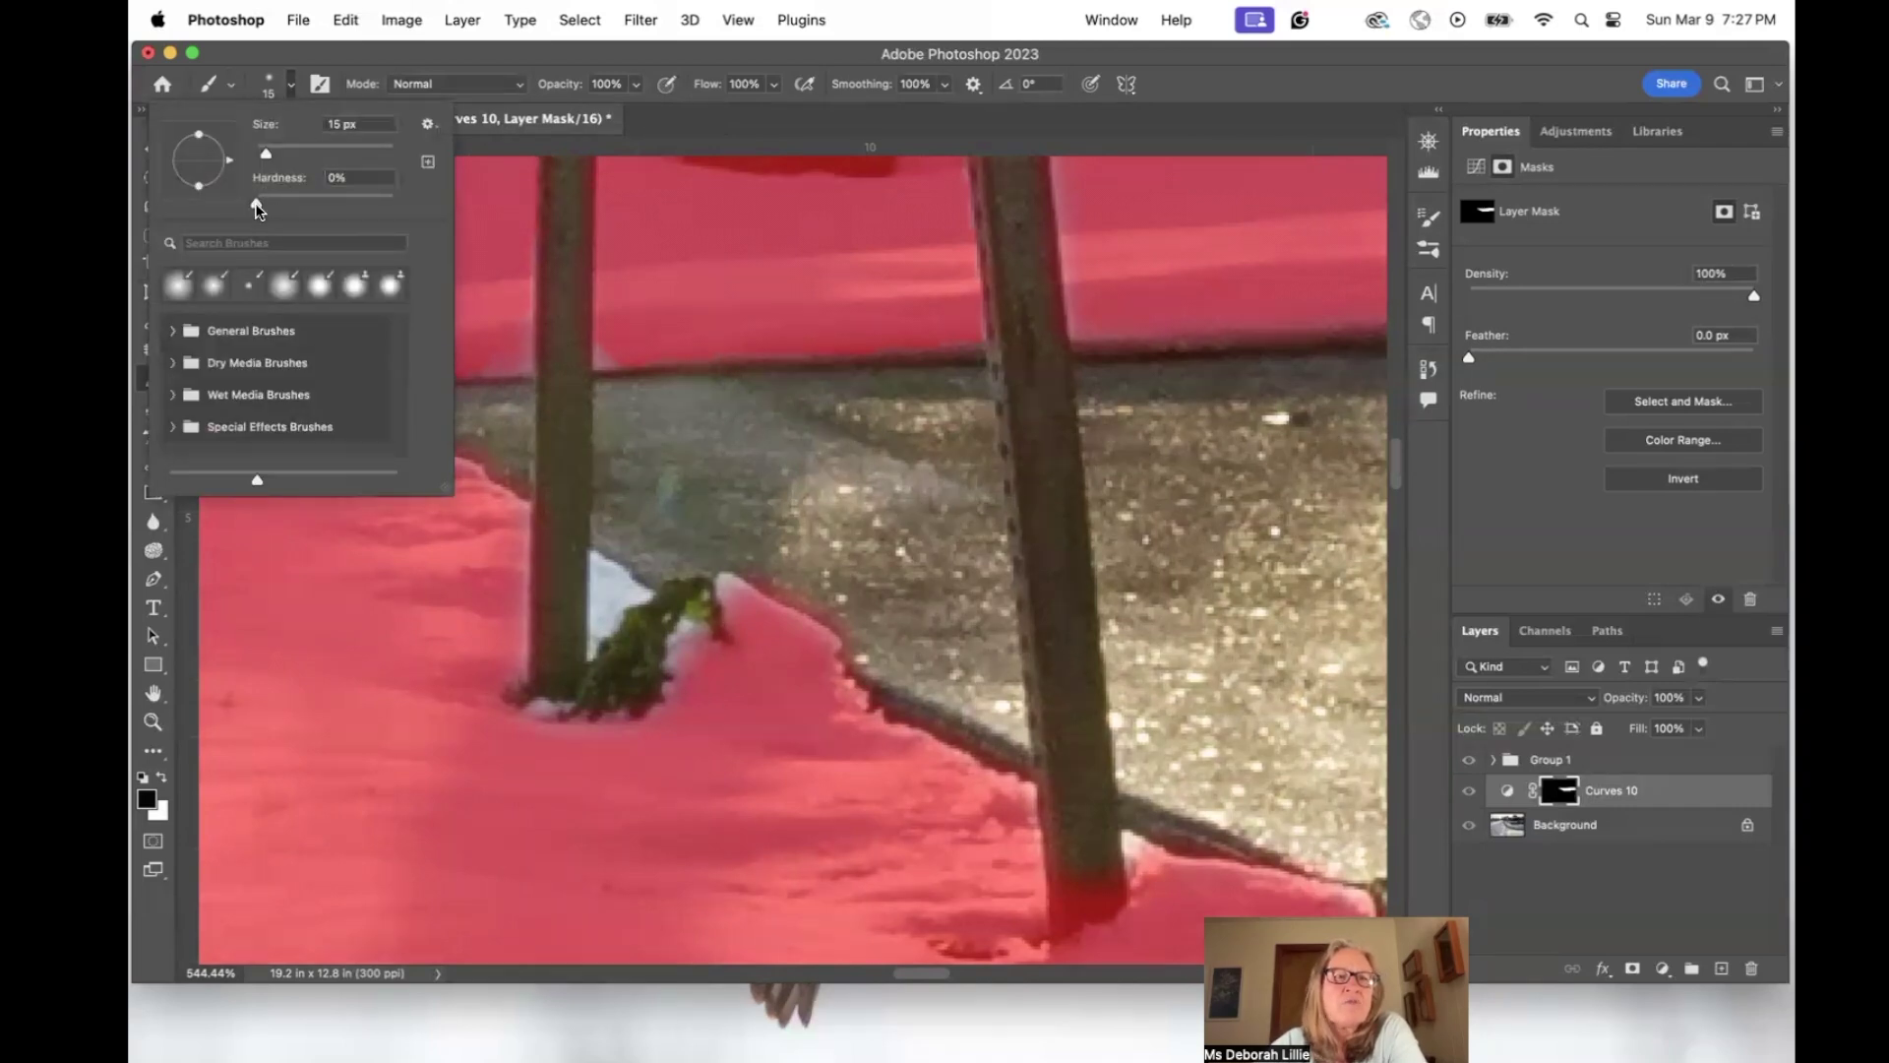
{"action": "left_click_drag", "start_coordinate": [281, 203], "coordinate": [240, 196]}
{"action": "left_click", "coordinate": [248, 51]}
Paint black on the mask over the small snow patch beside the post, and compare the photo with and without Curves 10.
{"action": "mouse_move", "coordinate": [602, 571]}
{"action": "left_mouse_down"}
{"action": "mouse_move", "coordinate": [598, 644]}
{"action": "mouse_move", "coordinate": [635, 590]}
{"action": "mouse_move", "coordinate": [611, 581]}
{"action": "left_mouse_up"}
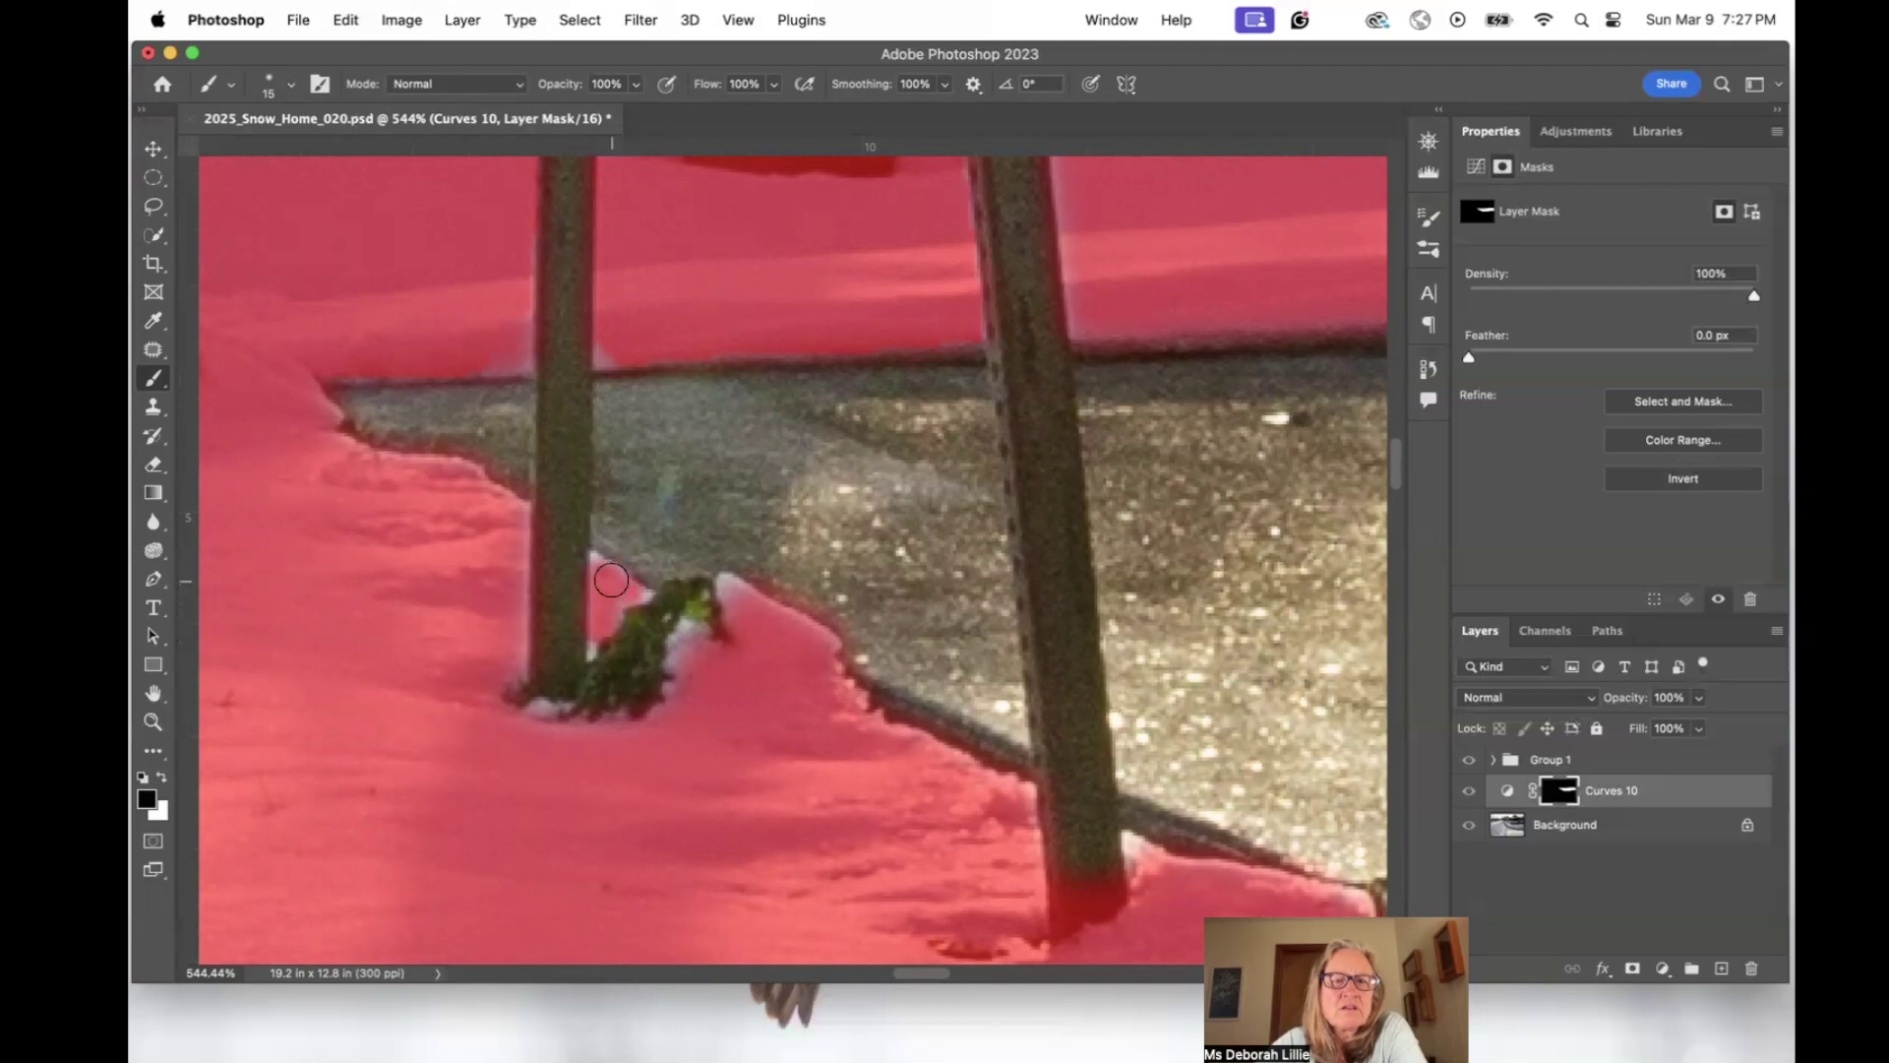
{"action": "key", "text": "backslash"}
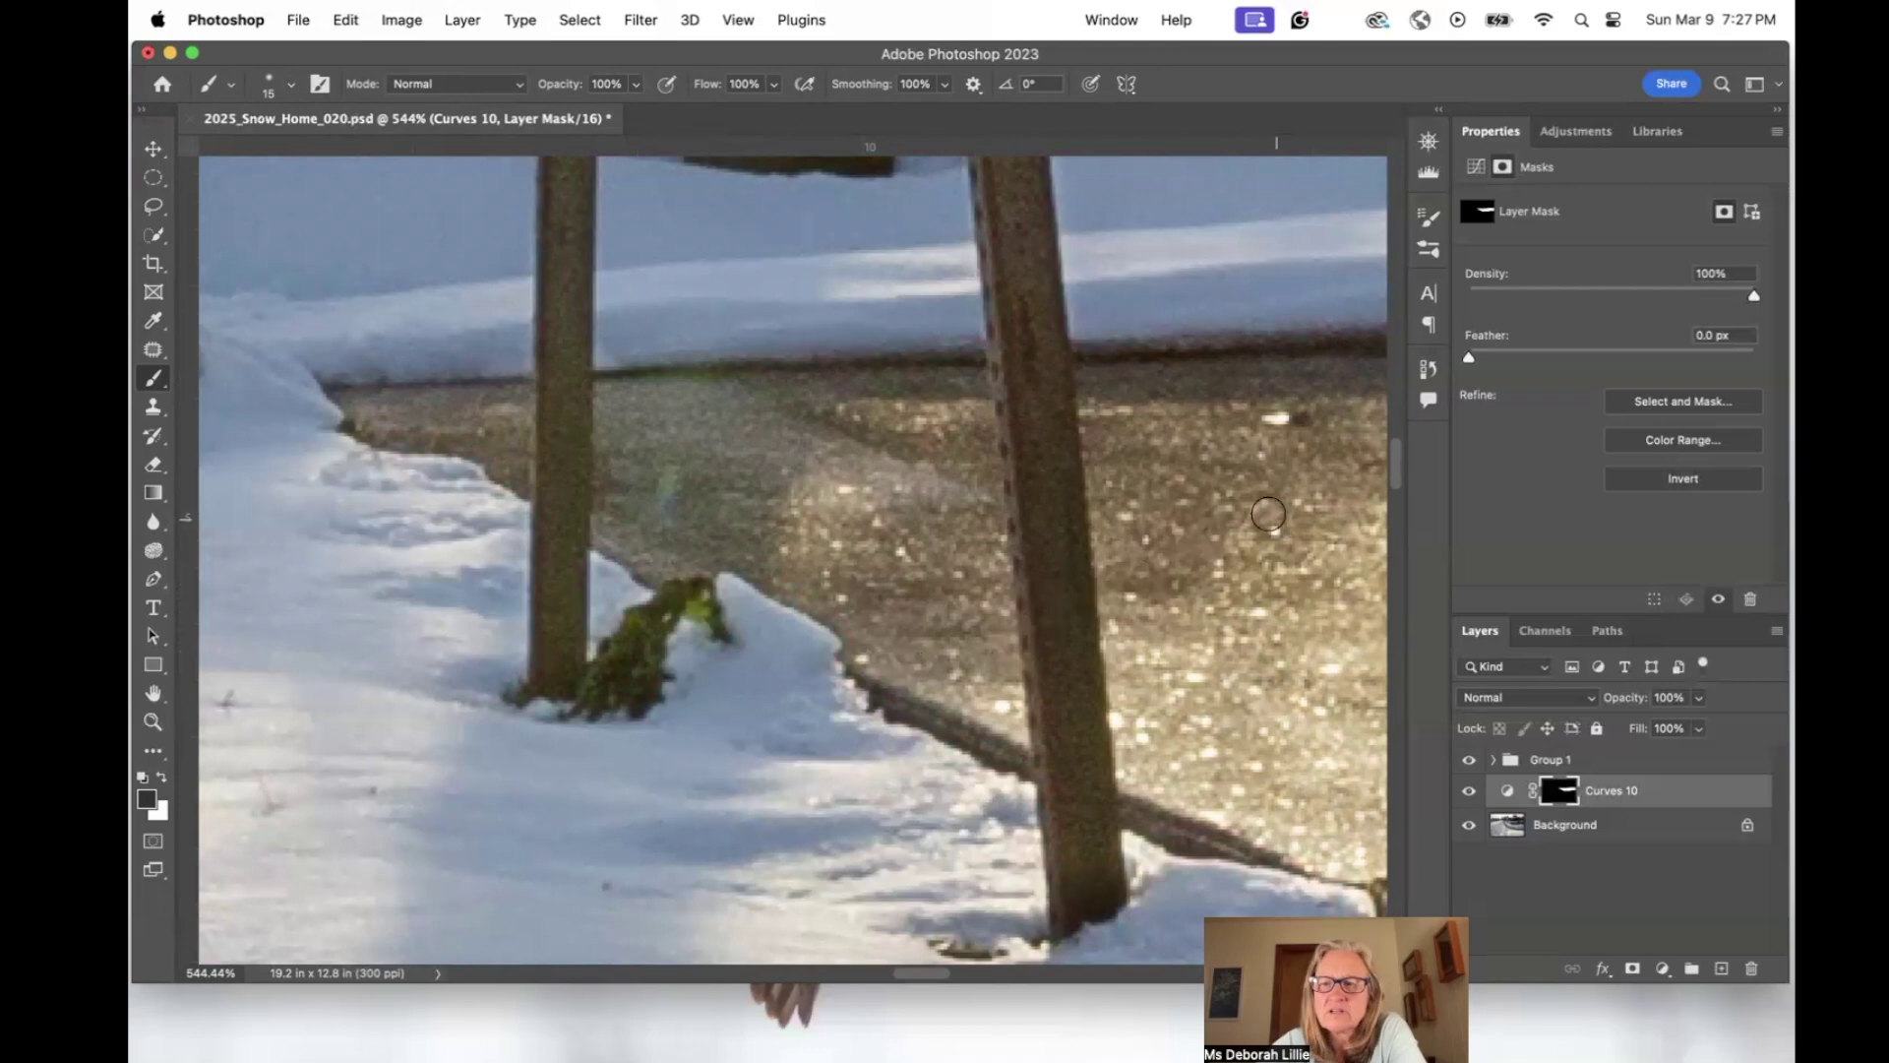
{"action": "left_click", "coordinate": [1469, 791]}
{"action": "left_click", "coordinate": [1470, 793]}
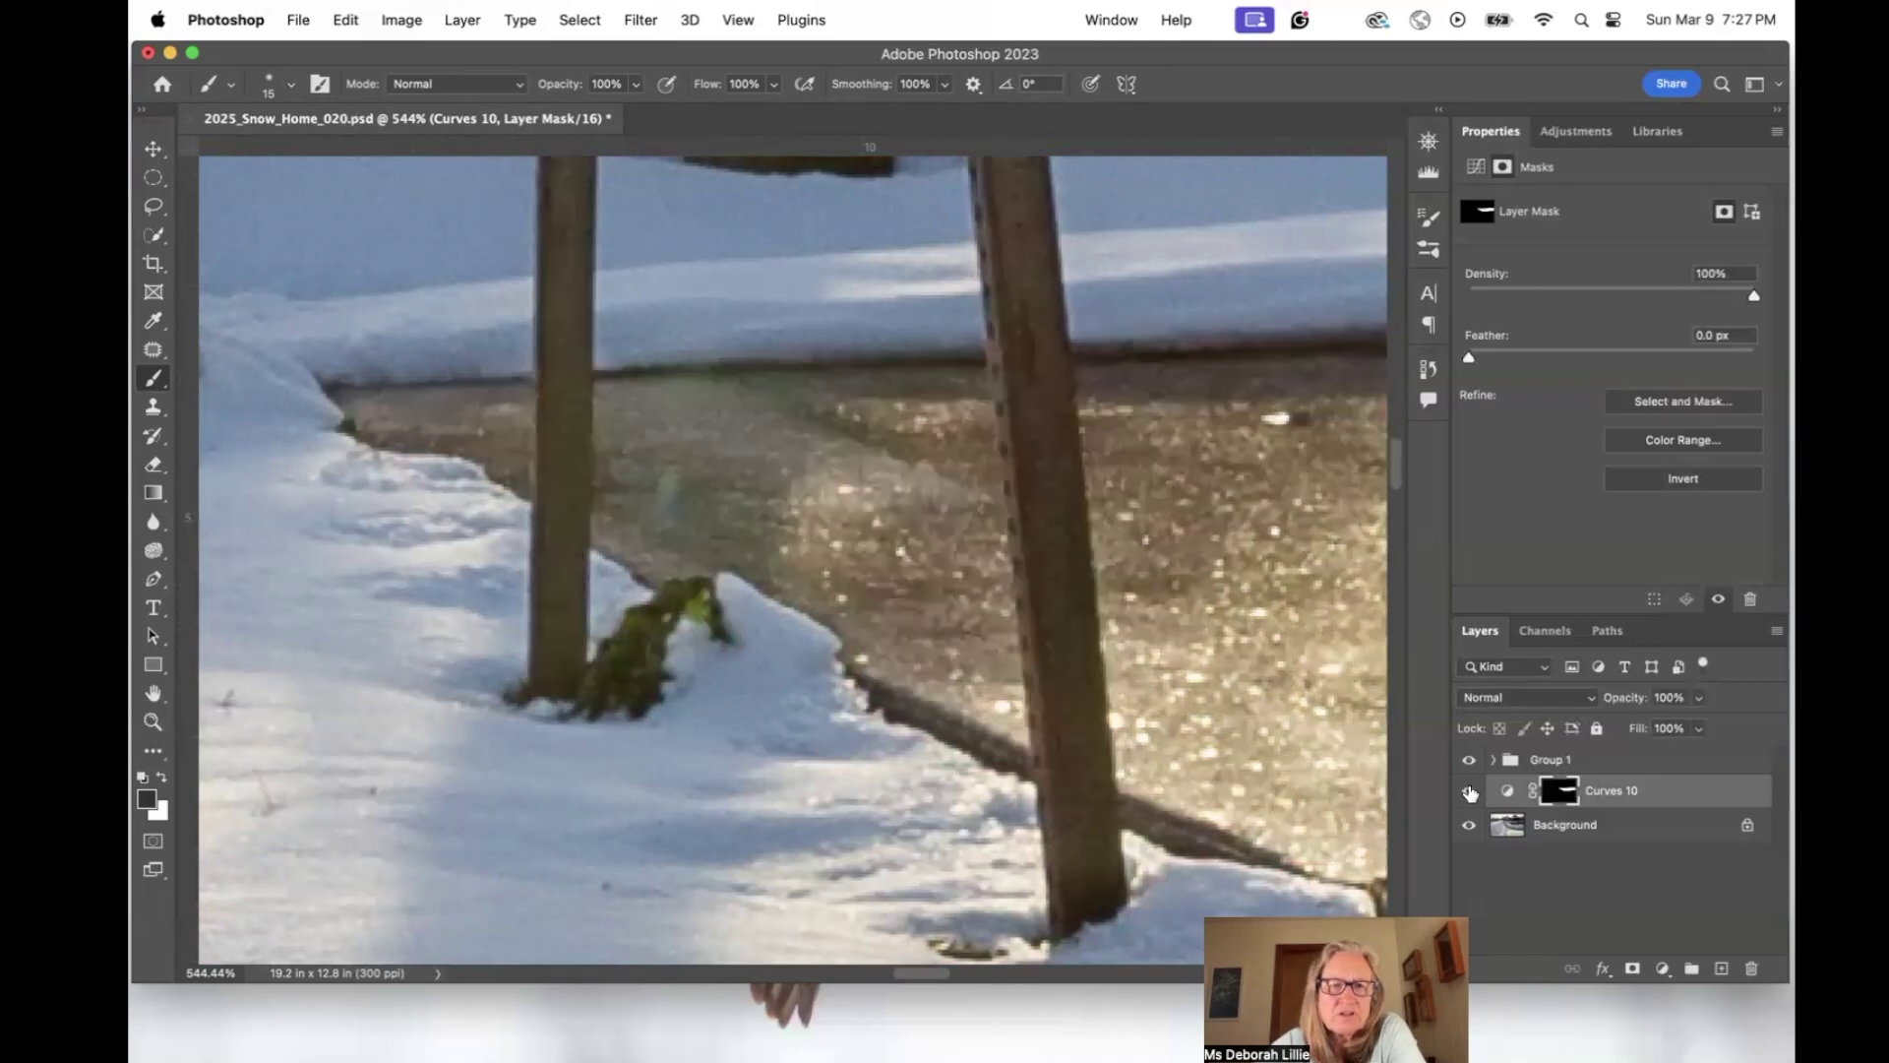
{"action": "left_click", "coordinate": [1470, 792]}
{"action": "left_click", "coordinate": [1470, 792]}
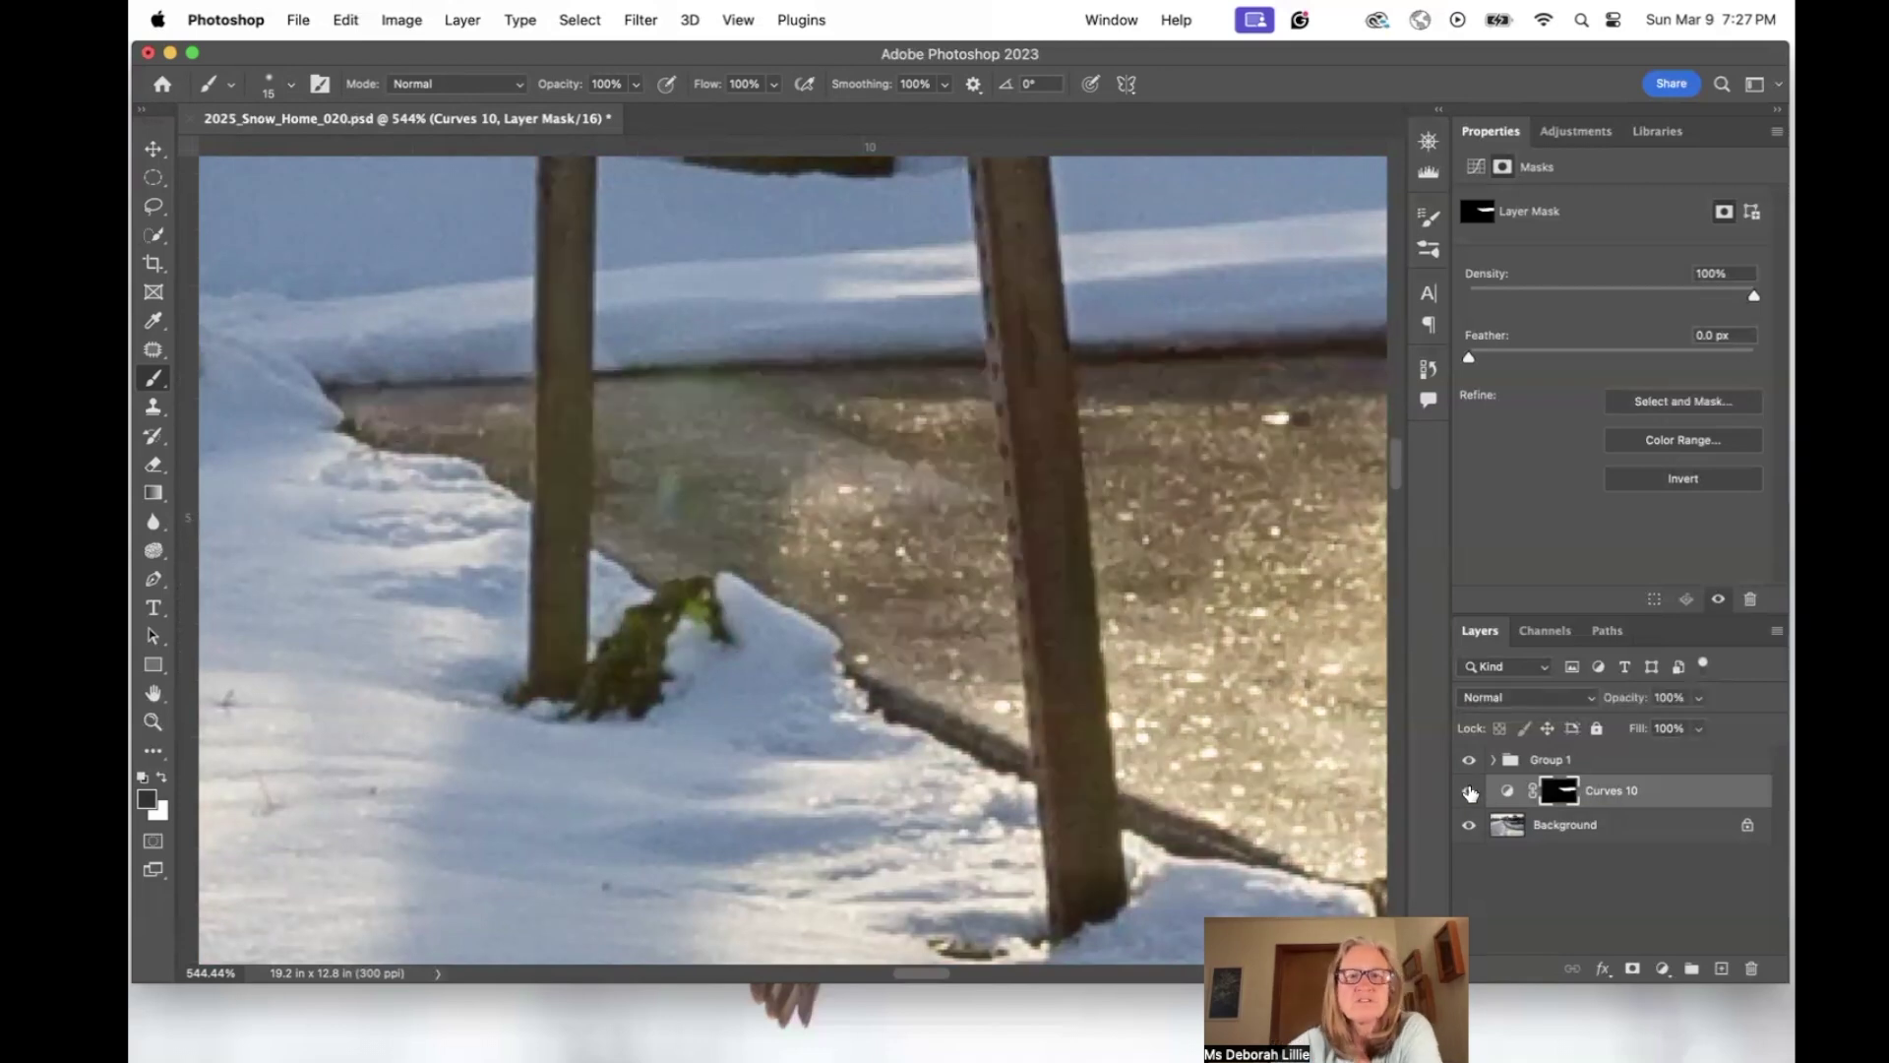
Show the mask overlay again and paint black along the snow edge between the post and the green plant.
{"action": "left_click", "coordinate": [1564, 792], "text": "alt+shift"}
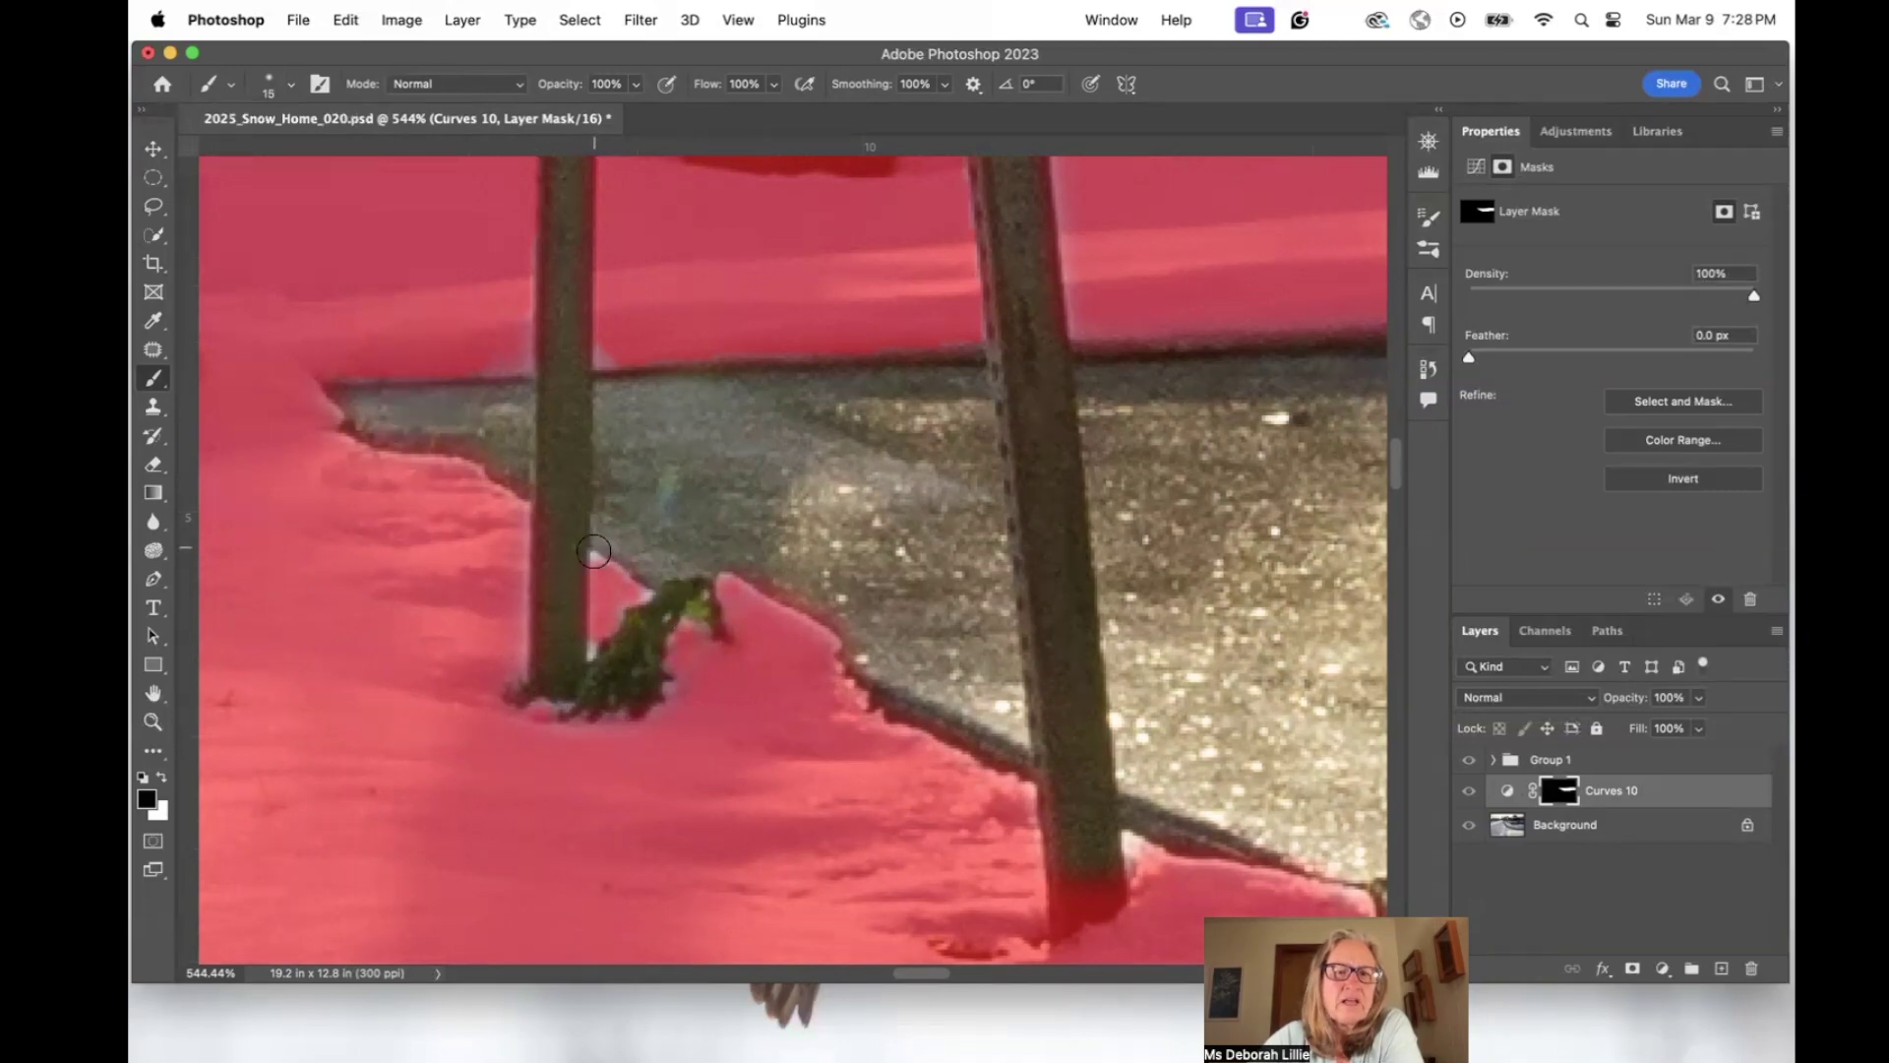
{"action": "left_click_drag", "start_coordinate": [593, 553], "coordinate": [646, 597]}
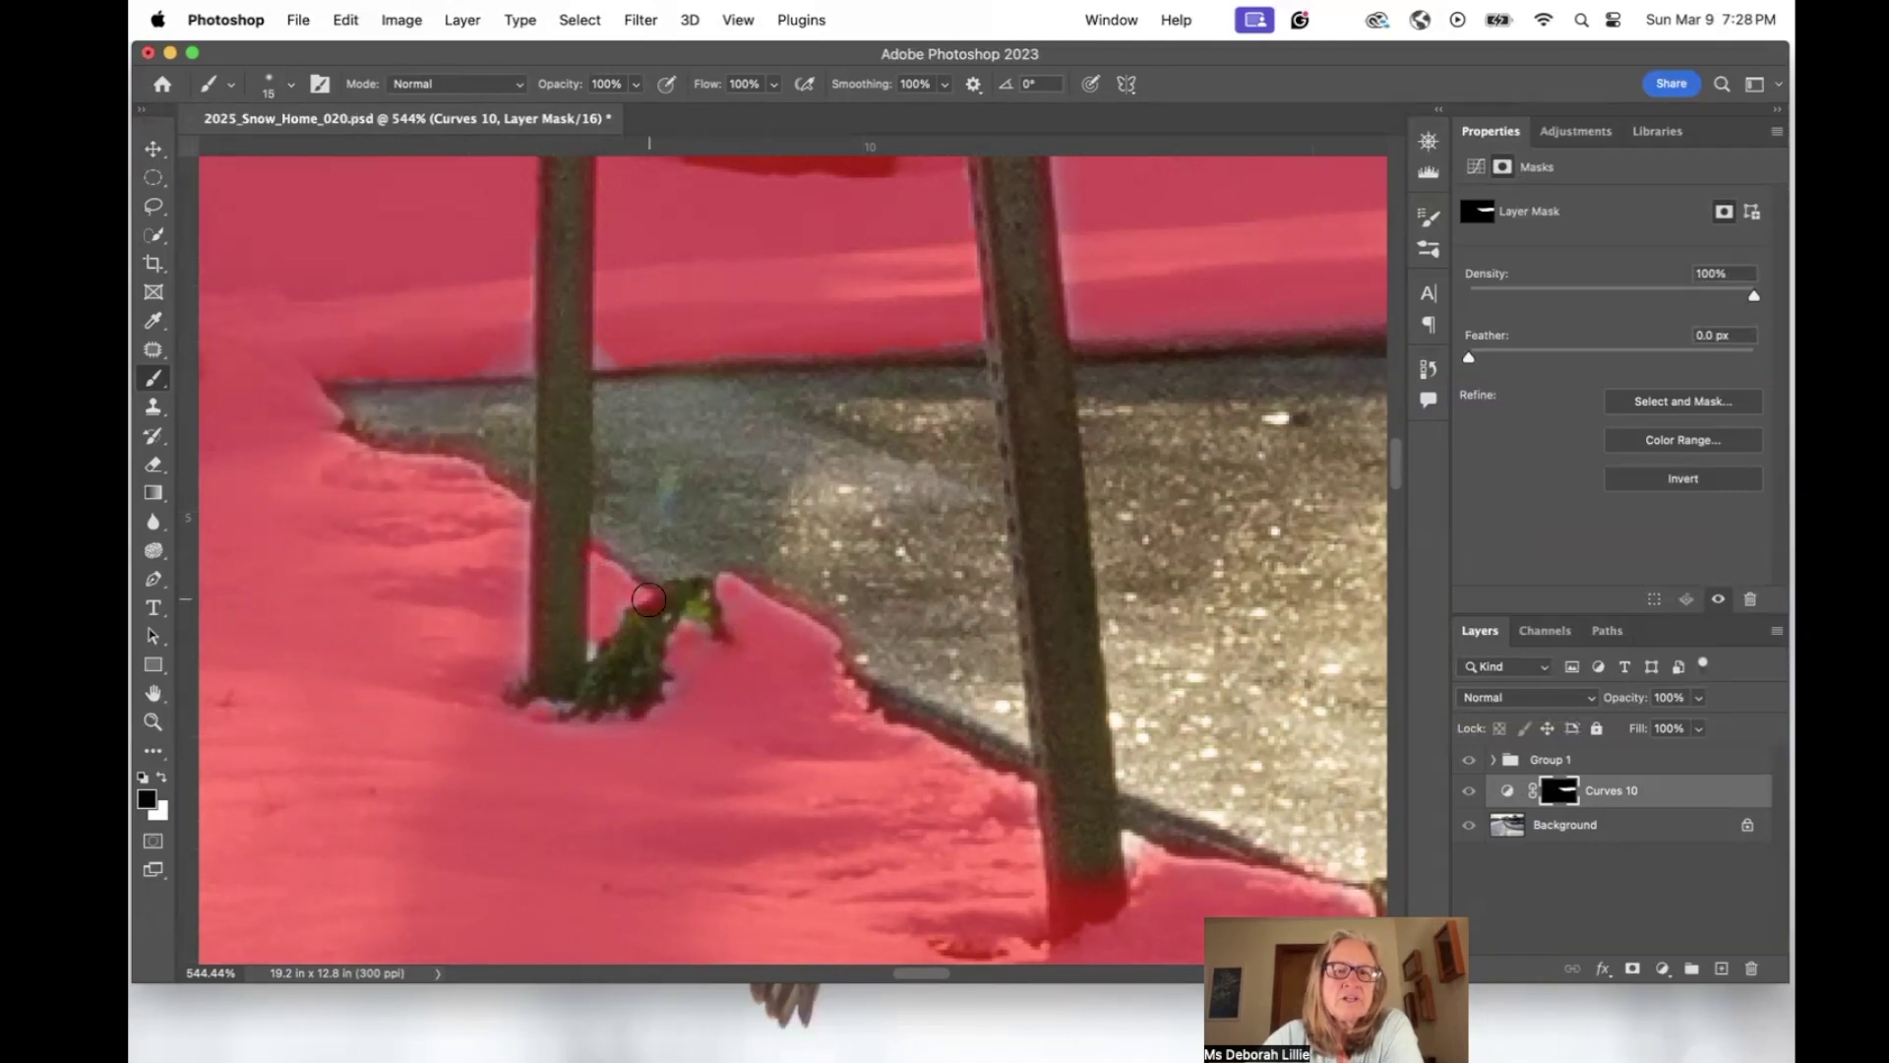
{"action": "left_click", "coordinate": [592, 658]}
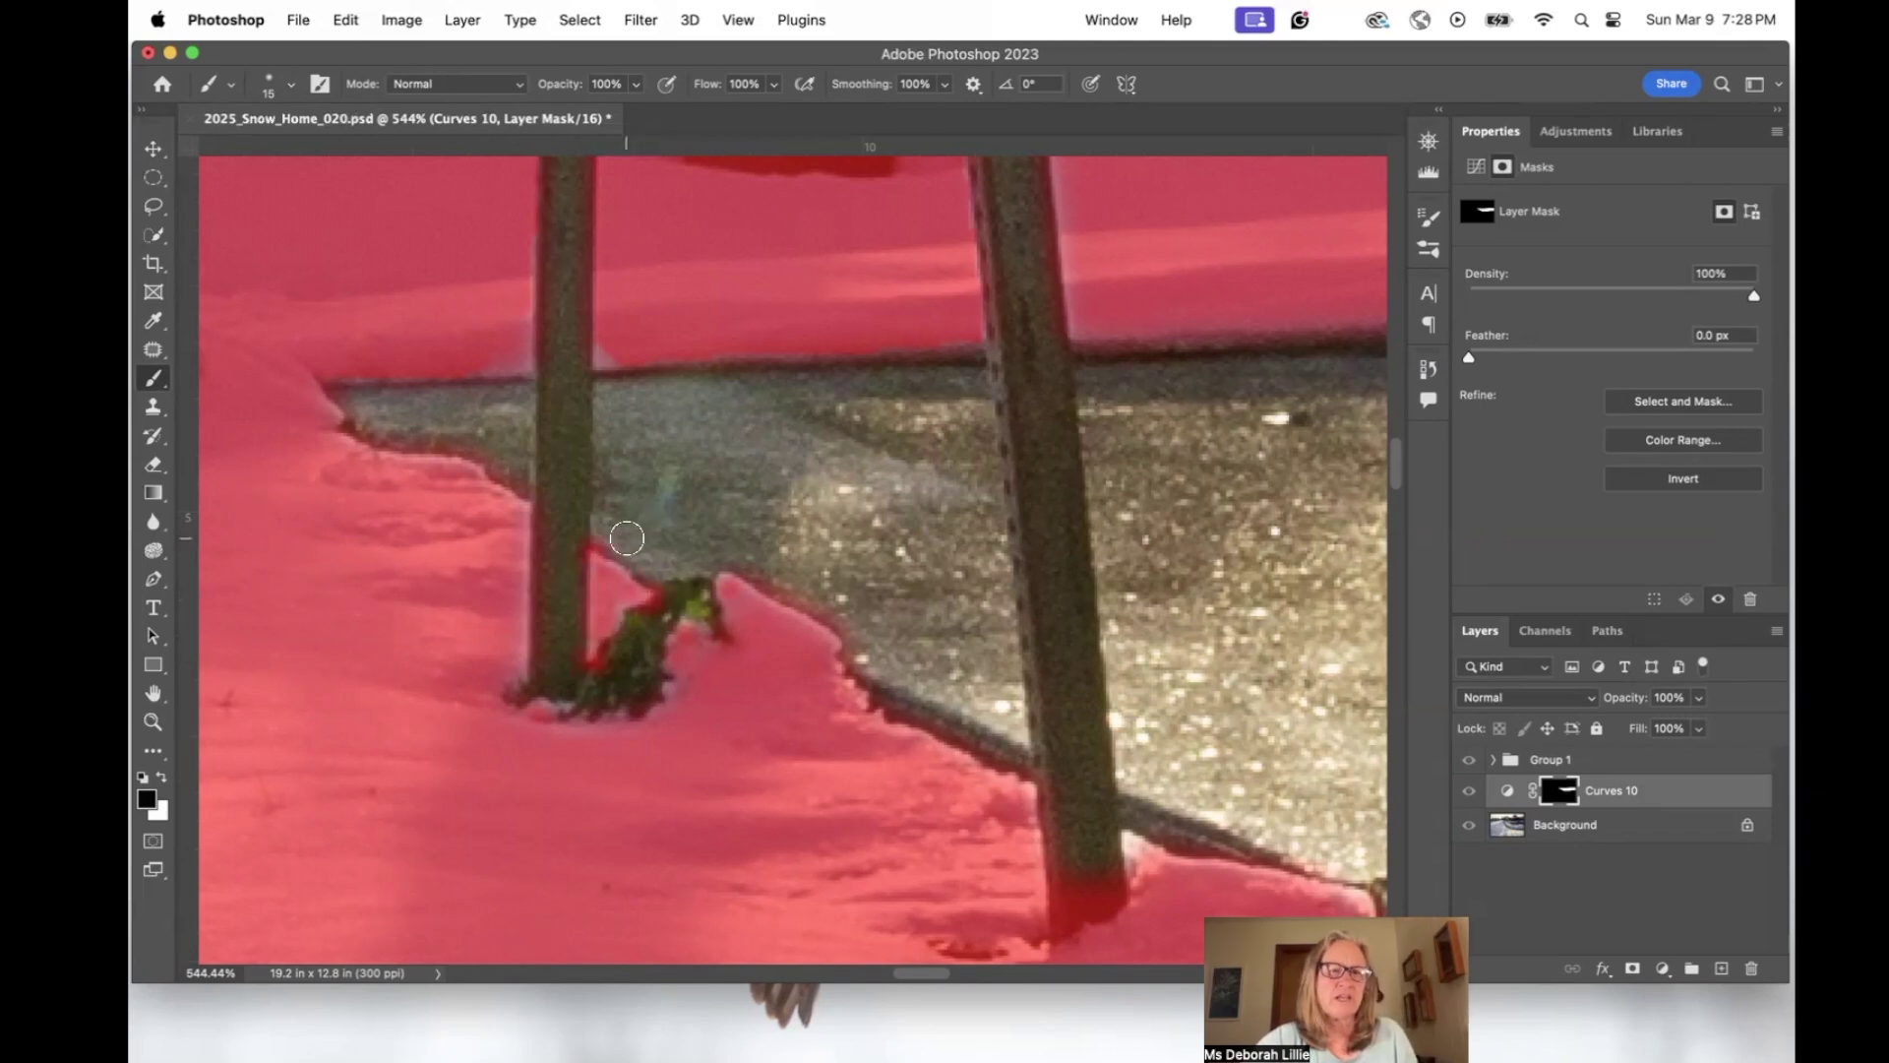
Paint white on the mask to restore the overpainted plant area, hide the overlay and return to the whole photo.
{"action": "left_click", "coordinate": [163, 779]}
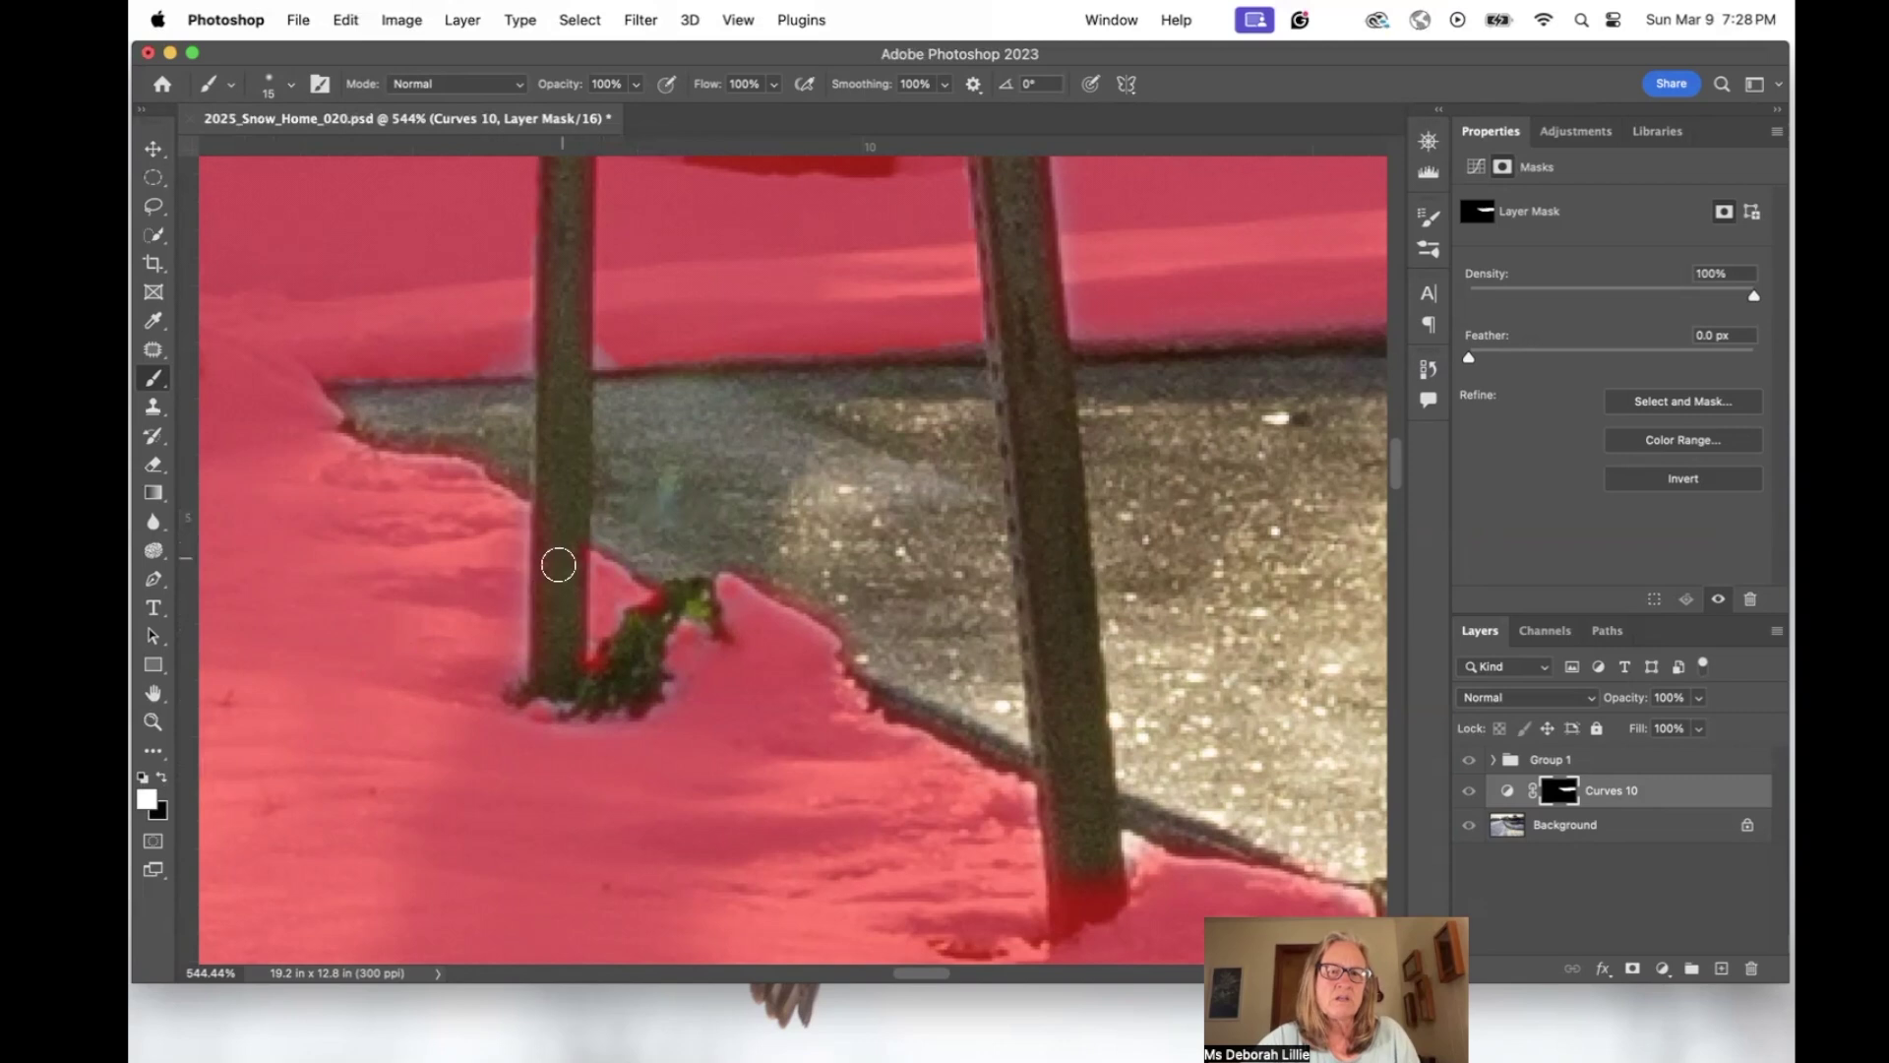
{"action": "mouse_move", "coordinate": [657, 572]}
{"action": "left_mouse_down"}
{"action": "mouse_move", "coordinate": [611, 665]}
{"action": "mouse_move", "coordinate": [568, 667]}
{"action": "mouse_move", "coordinate": [675, 627]}
{"action": "mouse_move", "coordinate": [603, 675]}
{"action": "left_mouse_up"}
{"action": "key", "text": "backslash"}
{"action": "key", "text": "x"}
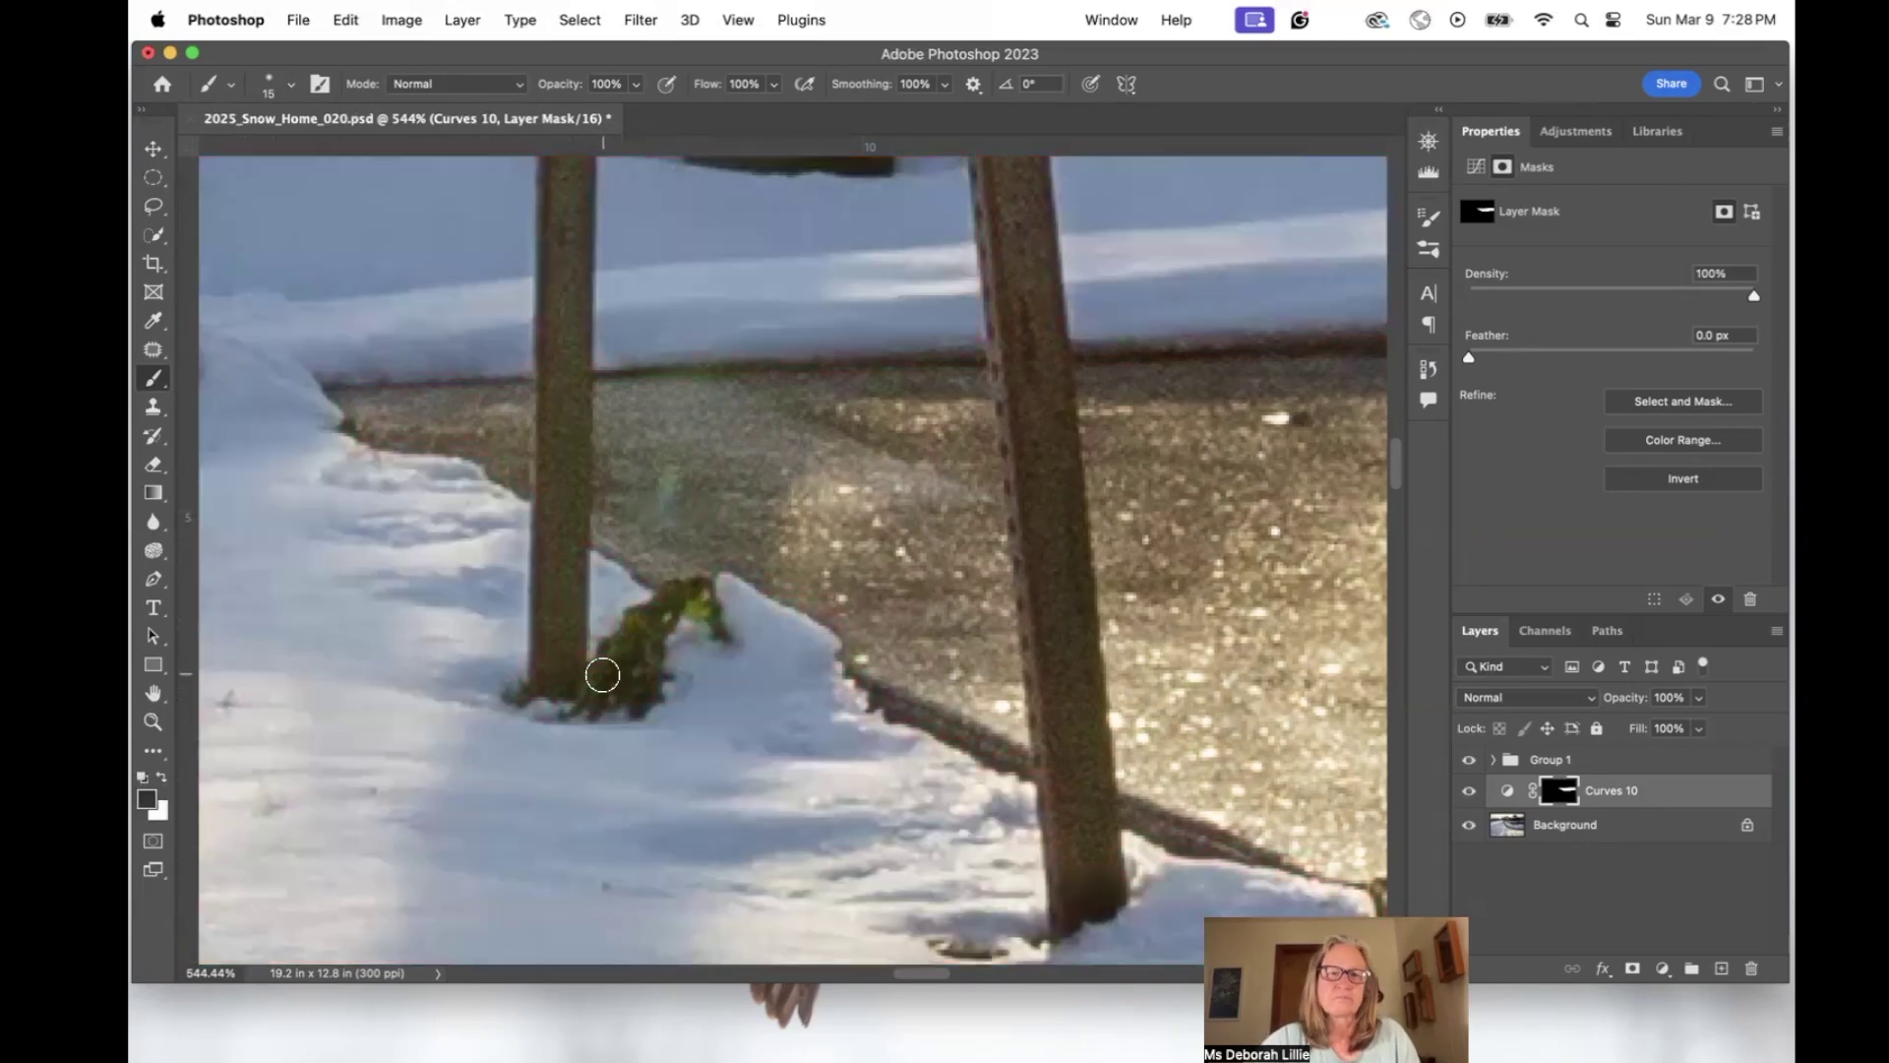
{"action": "key", "text": "super+minus"}
{"action": "key", "text": "super+0"}
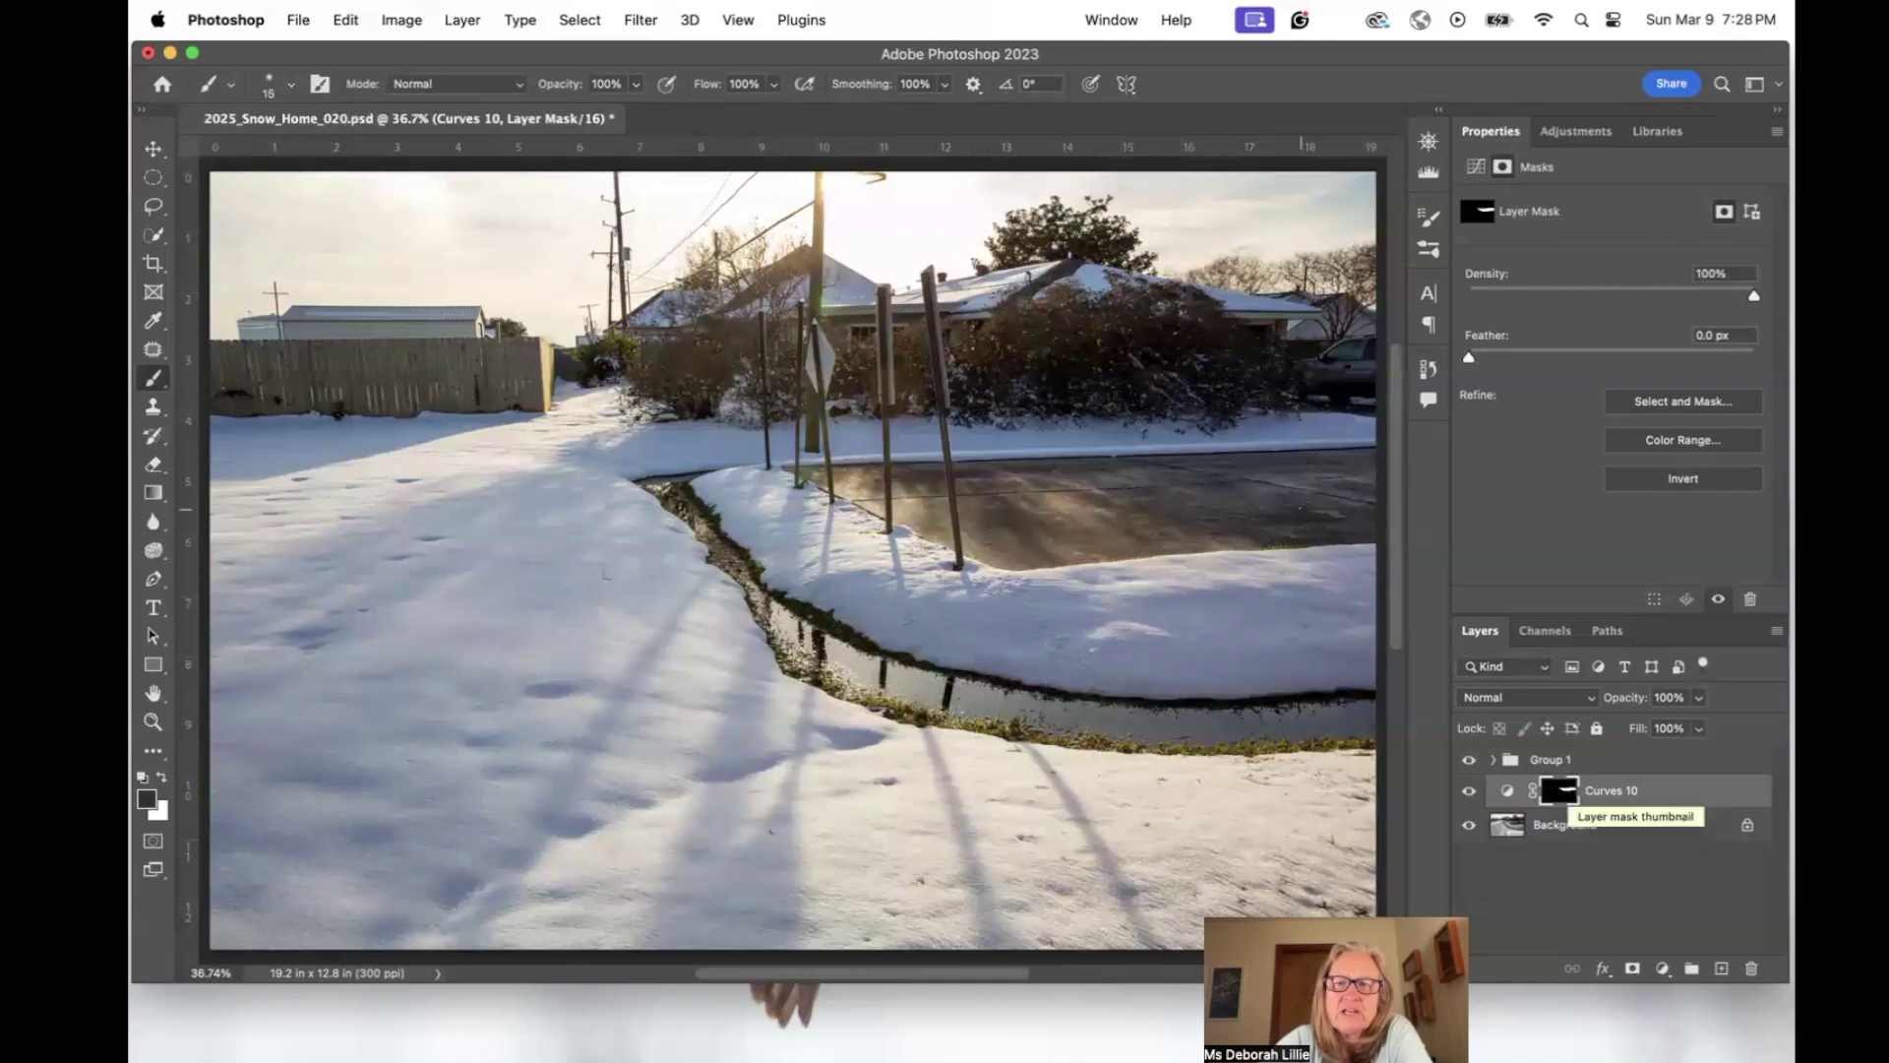
Expand Group 1 and turn on the Curves 1 layer, comparing the photo with and without it.
{"action": "left_click", "coordinate": [1493, 763]}
{"action": "scroll", "coordinate": [1596, 831], "scroll_direction": "down", "scroll_amount": 4}
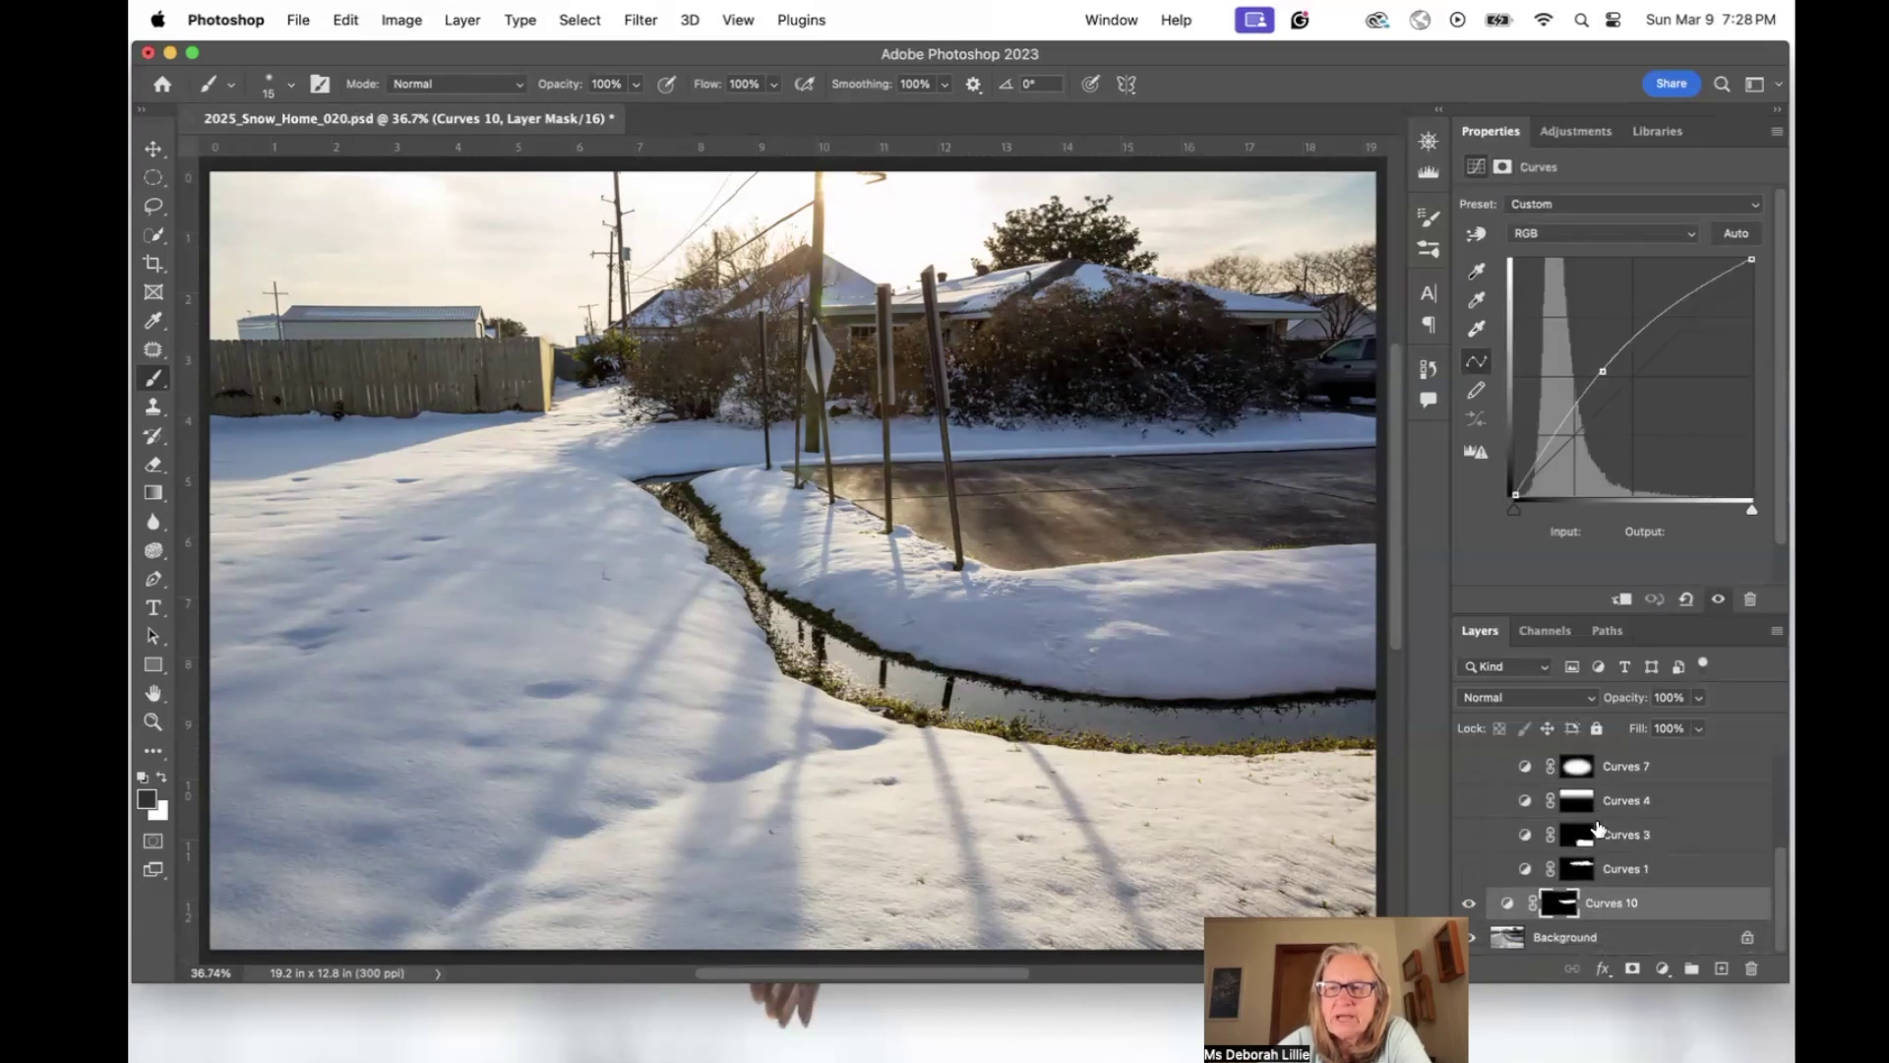
{"action": "left_click", "coordinate": [1469, 872]}
{"action": "left_click", "coordinate": [1469, 872]}
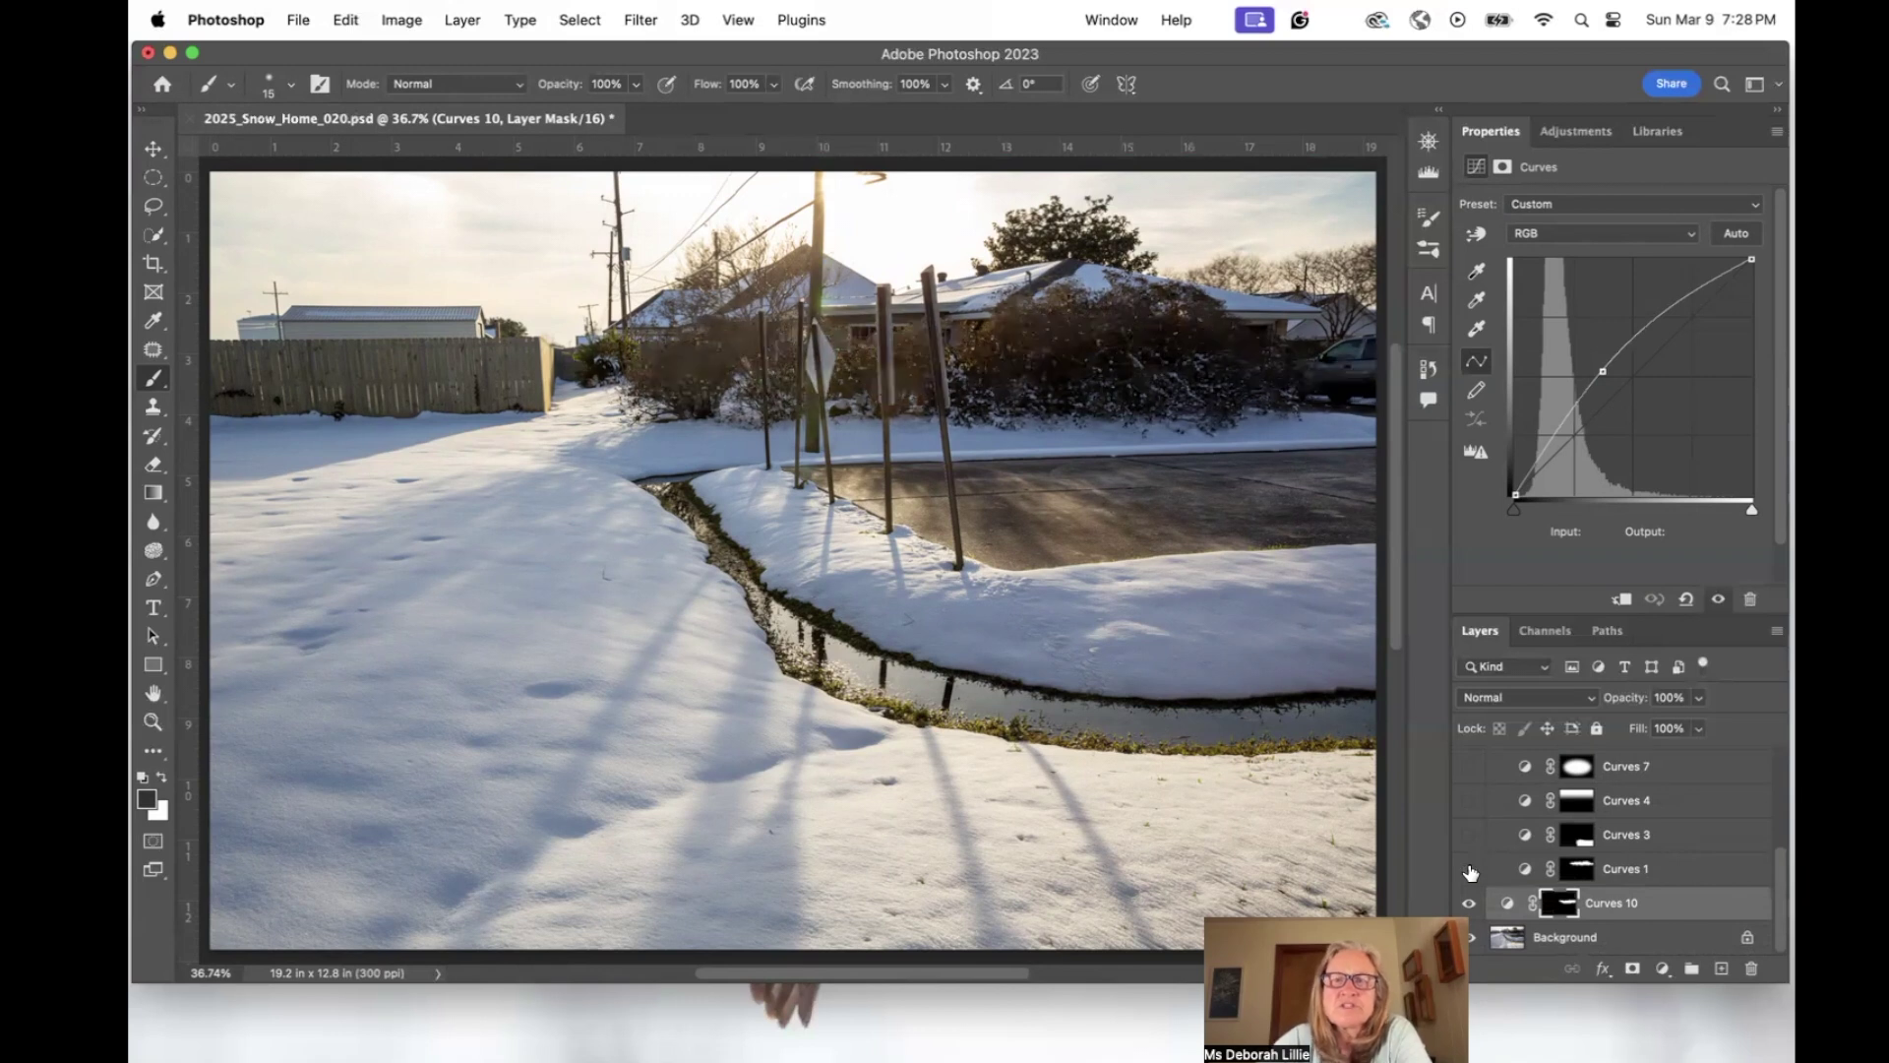
{"action": "left_click", "coordinate": [1470, 871]}
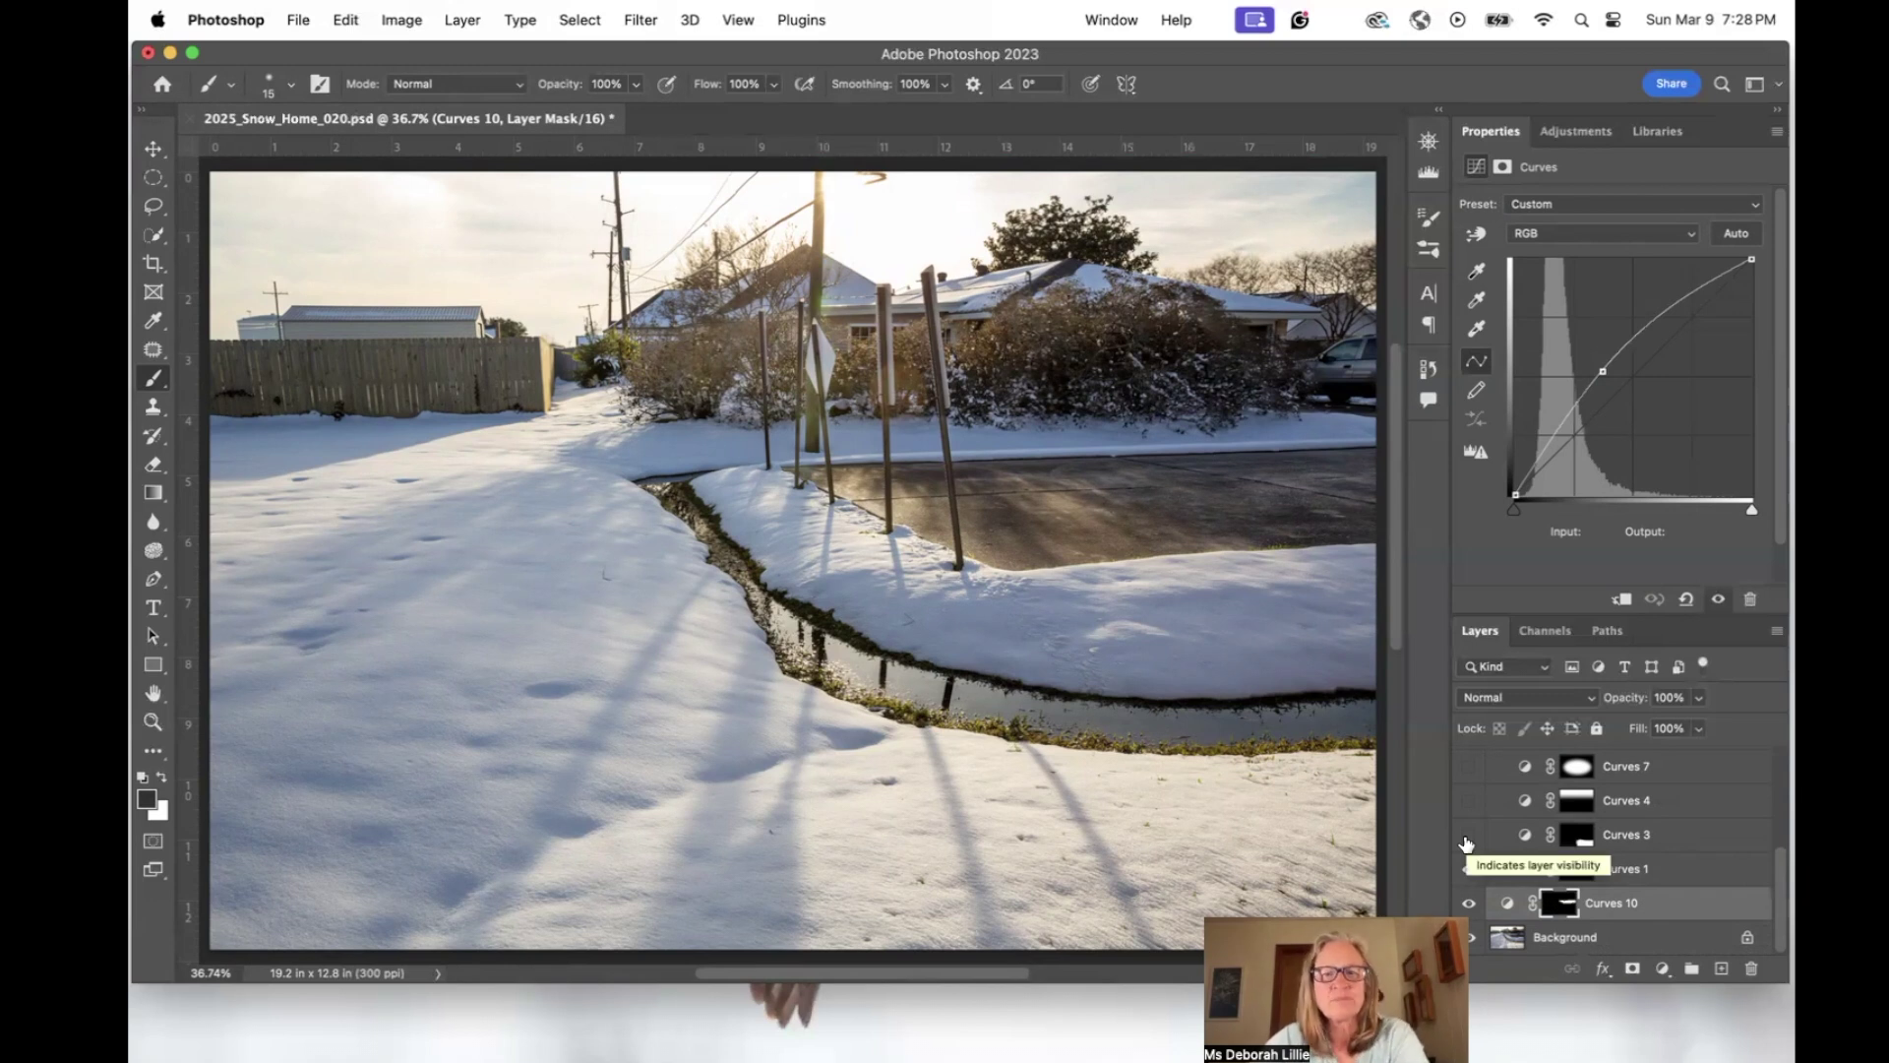
Turn on the Curves 3 and Curves 4 layers in Group 1, toggling them to compare their effect.
{"action": "left_click", "coordinate": [1467, 836]}
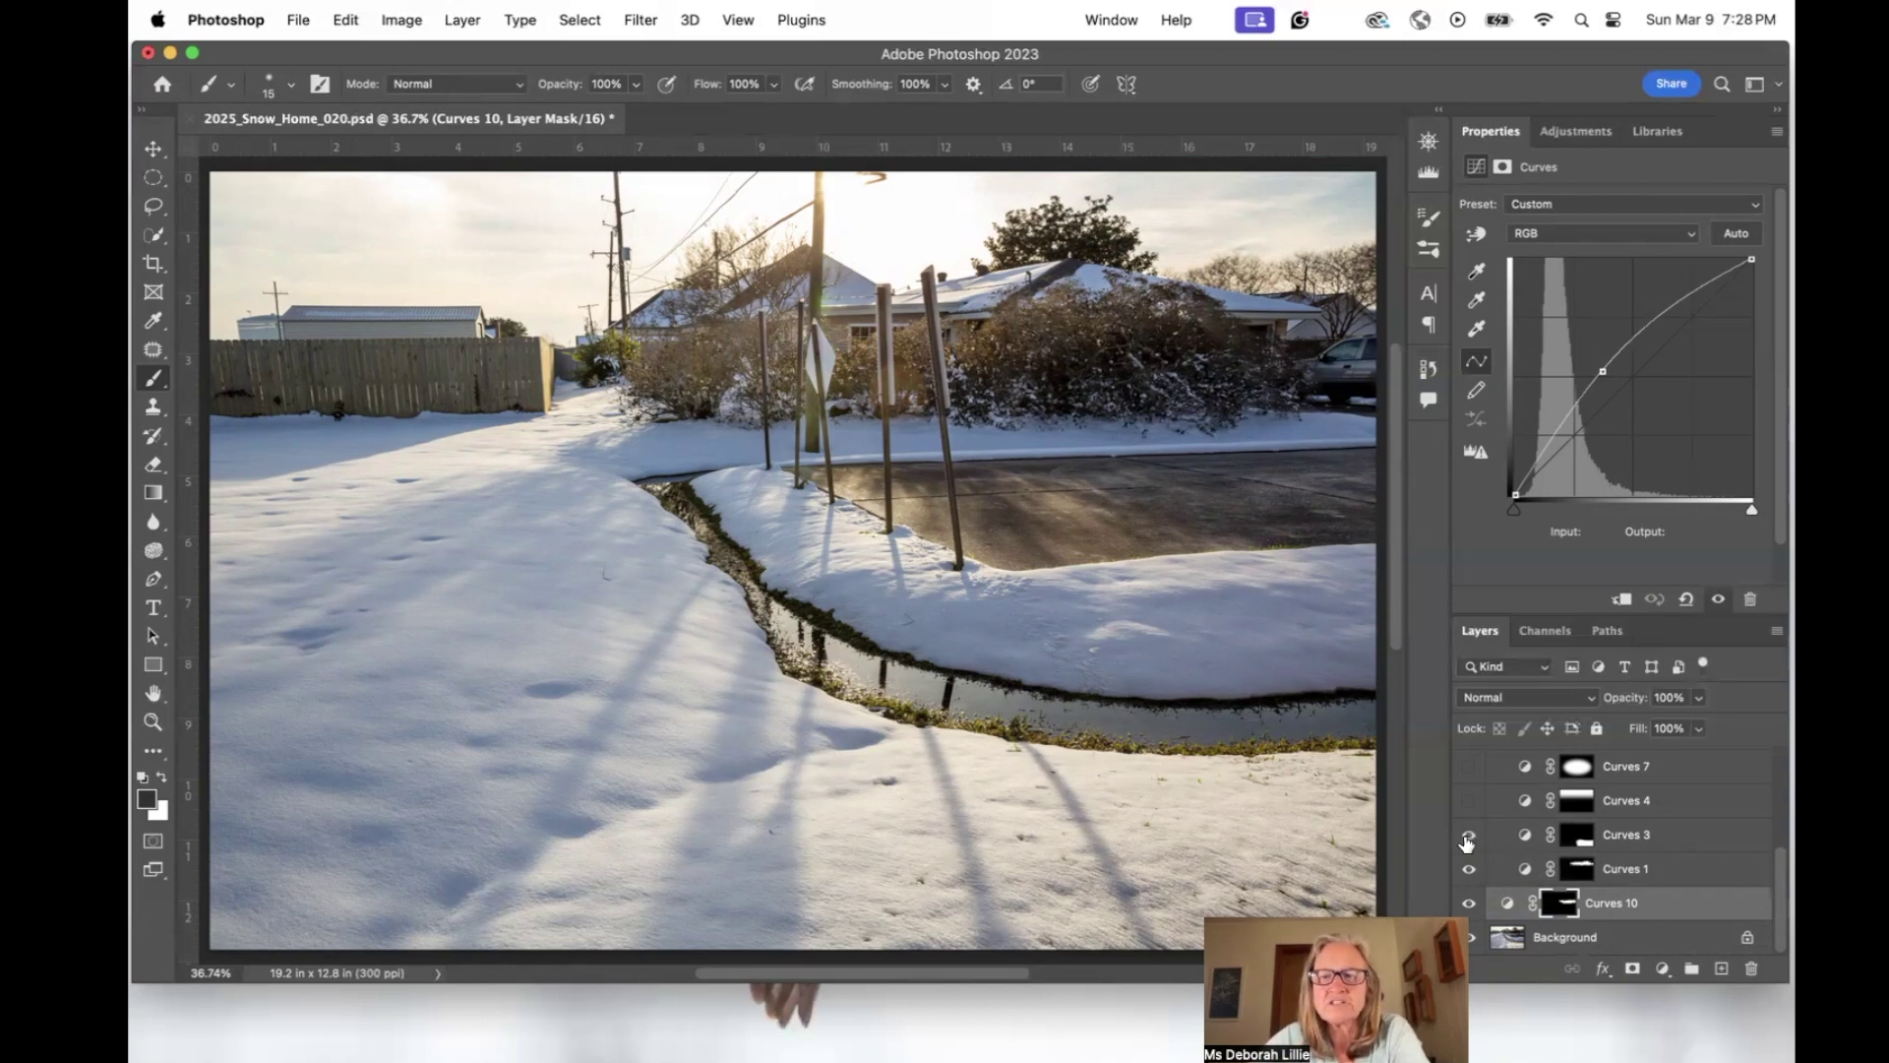
{"action": "left_click", "coordinate": [1467, 838]}
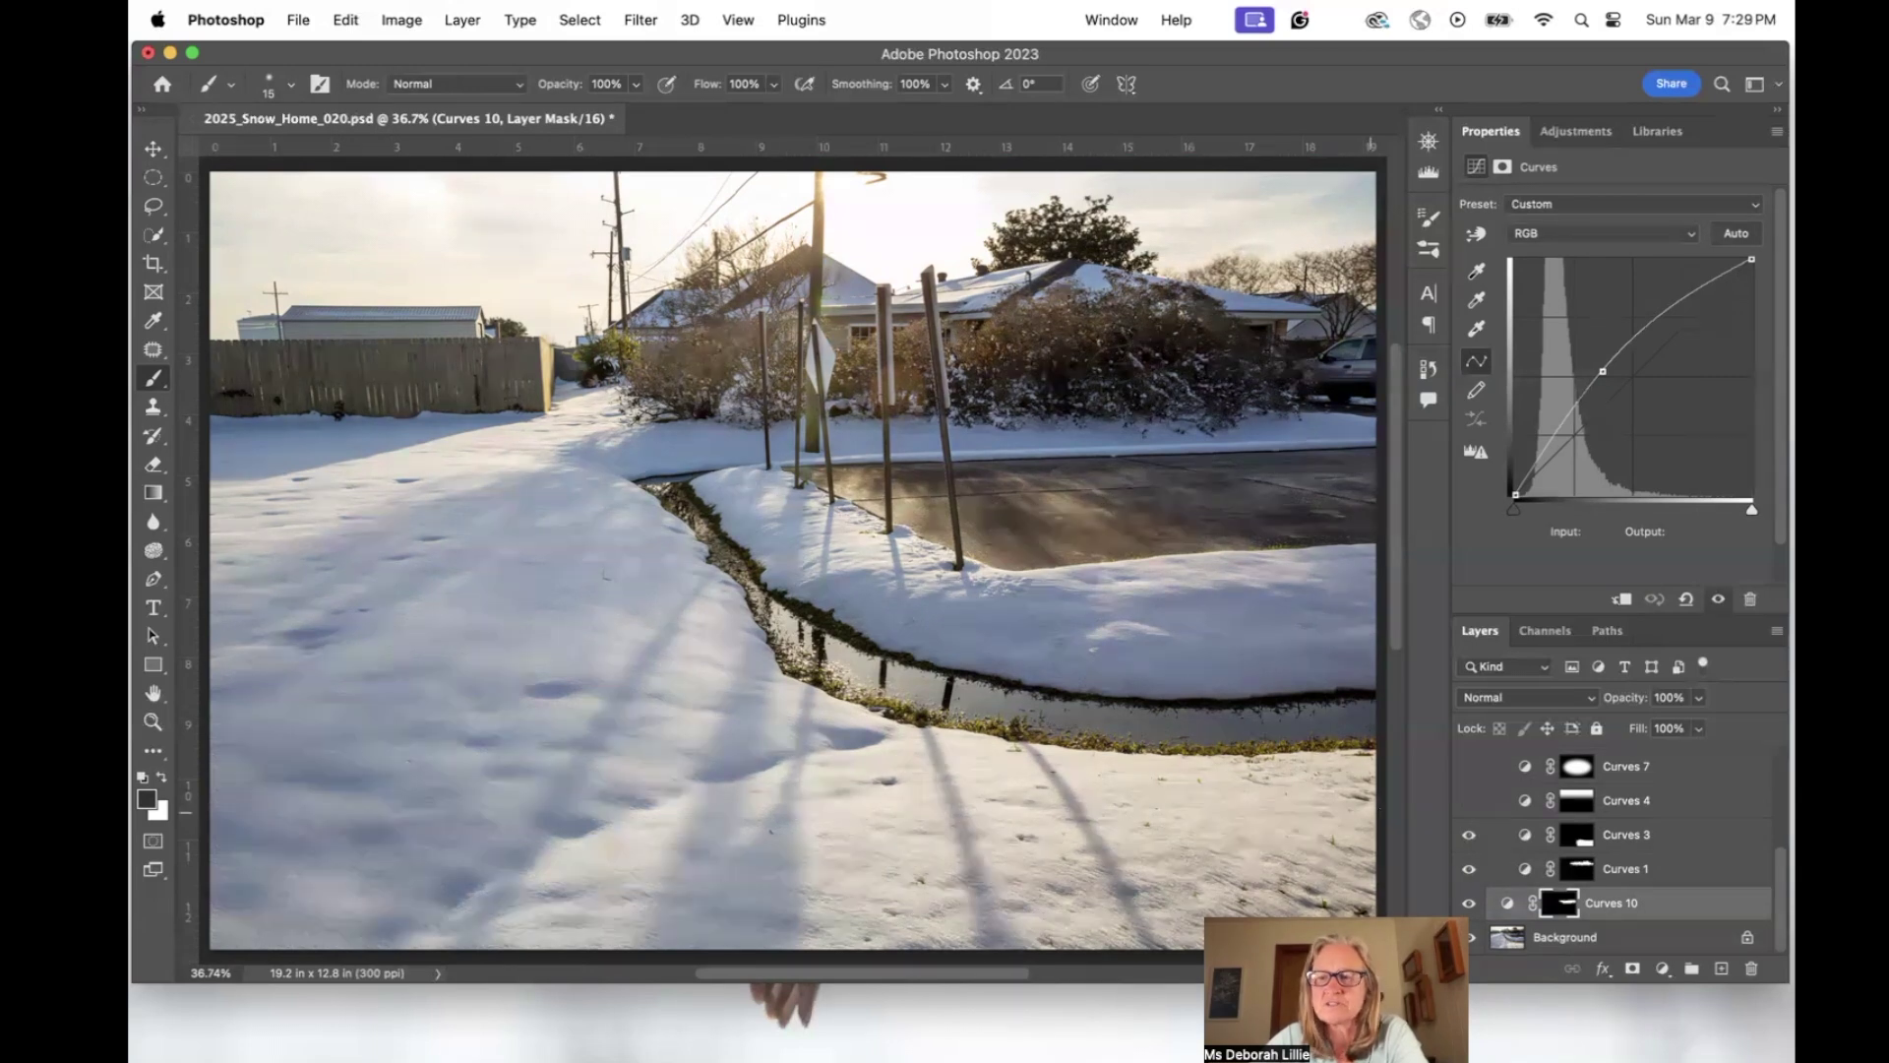
{"action": "left_click", "coordinate": [1469, 801]}
{"action": "left_click", "coordinate": [1469, 802]}
{"action": "left_click", "coordinate": [1469, 802]}
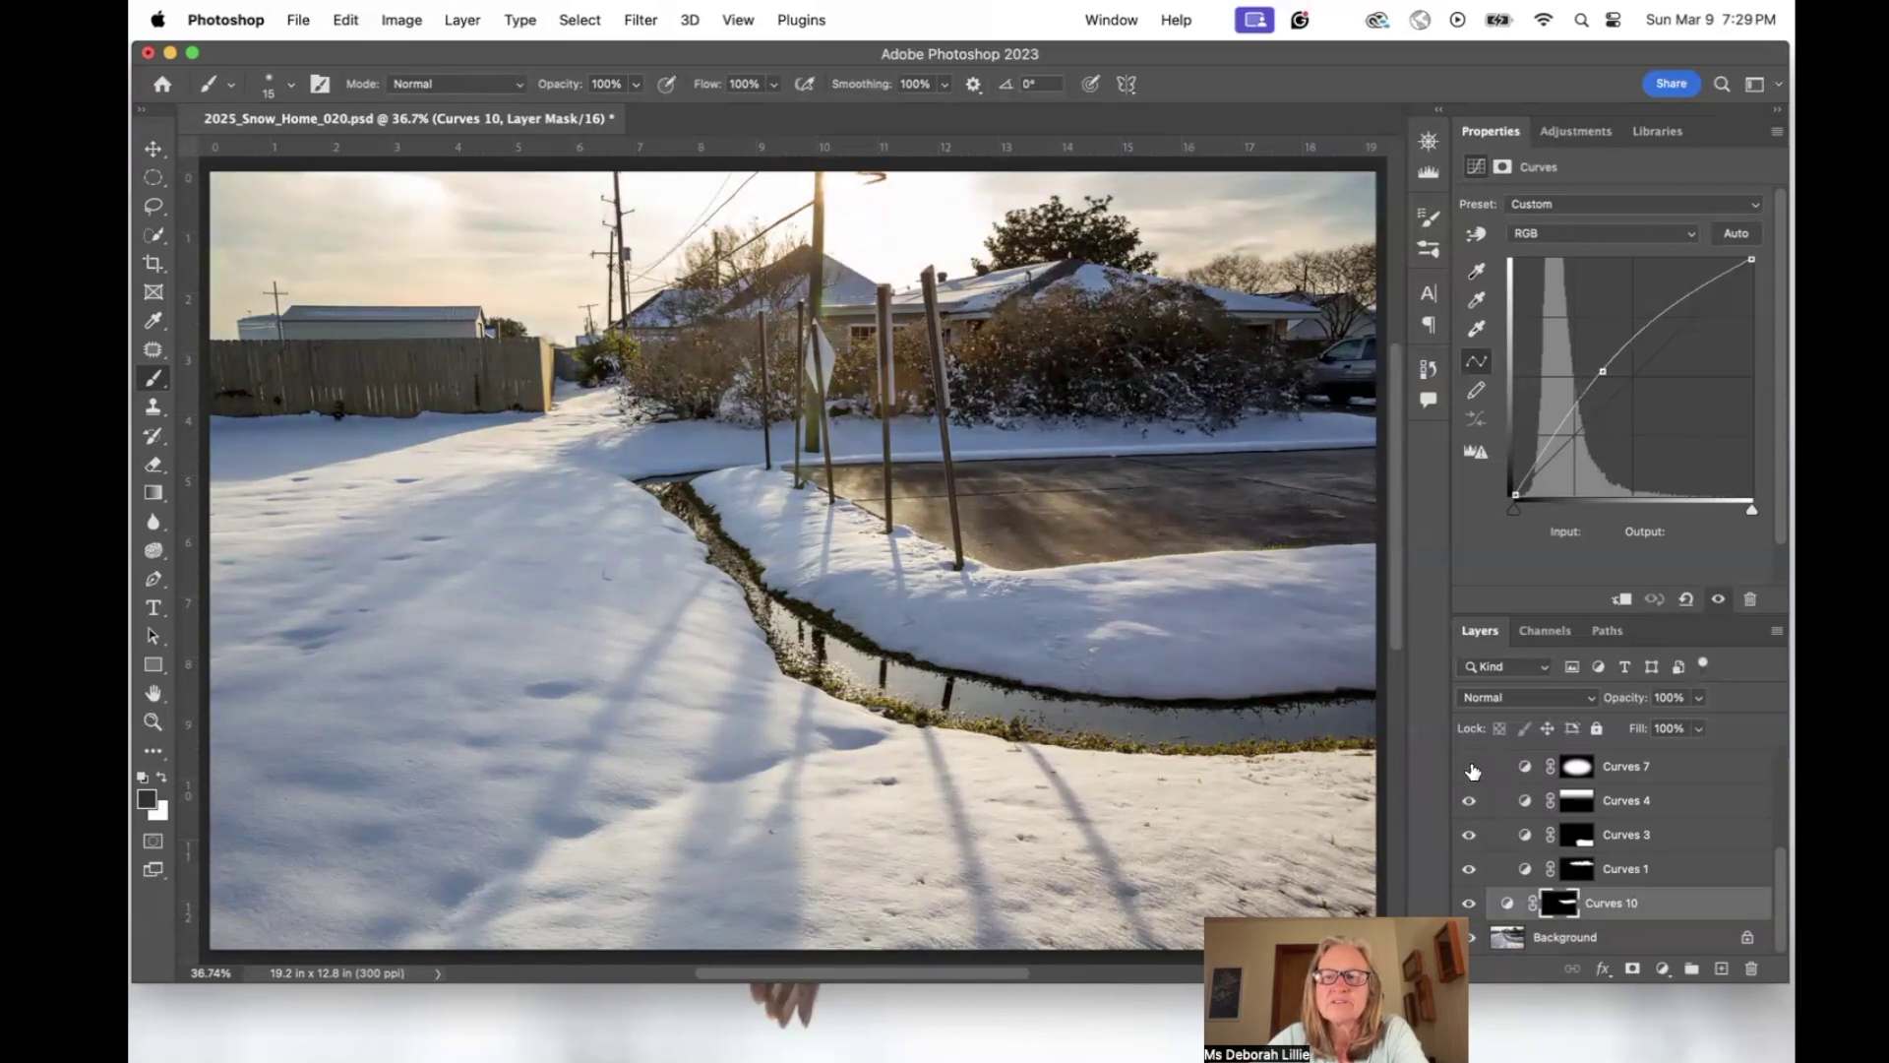
Turn on Curves 7 temporarily and examine its oval layer mask as a red overlay.
{"action": "scroll", "coordinate": [1565, 797], "scroll_direction": "up", "scroll_amount": 2}
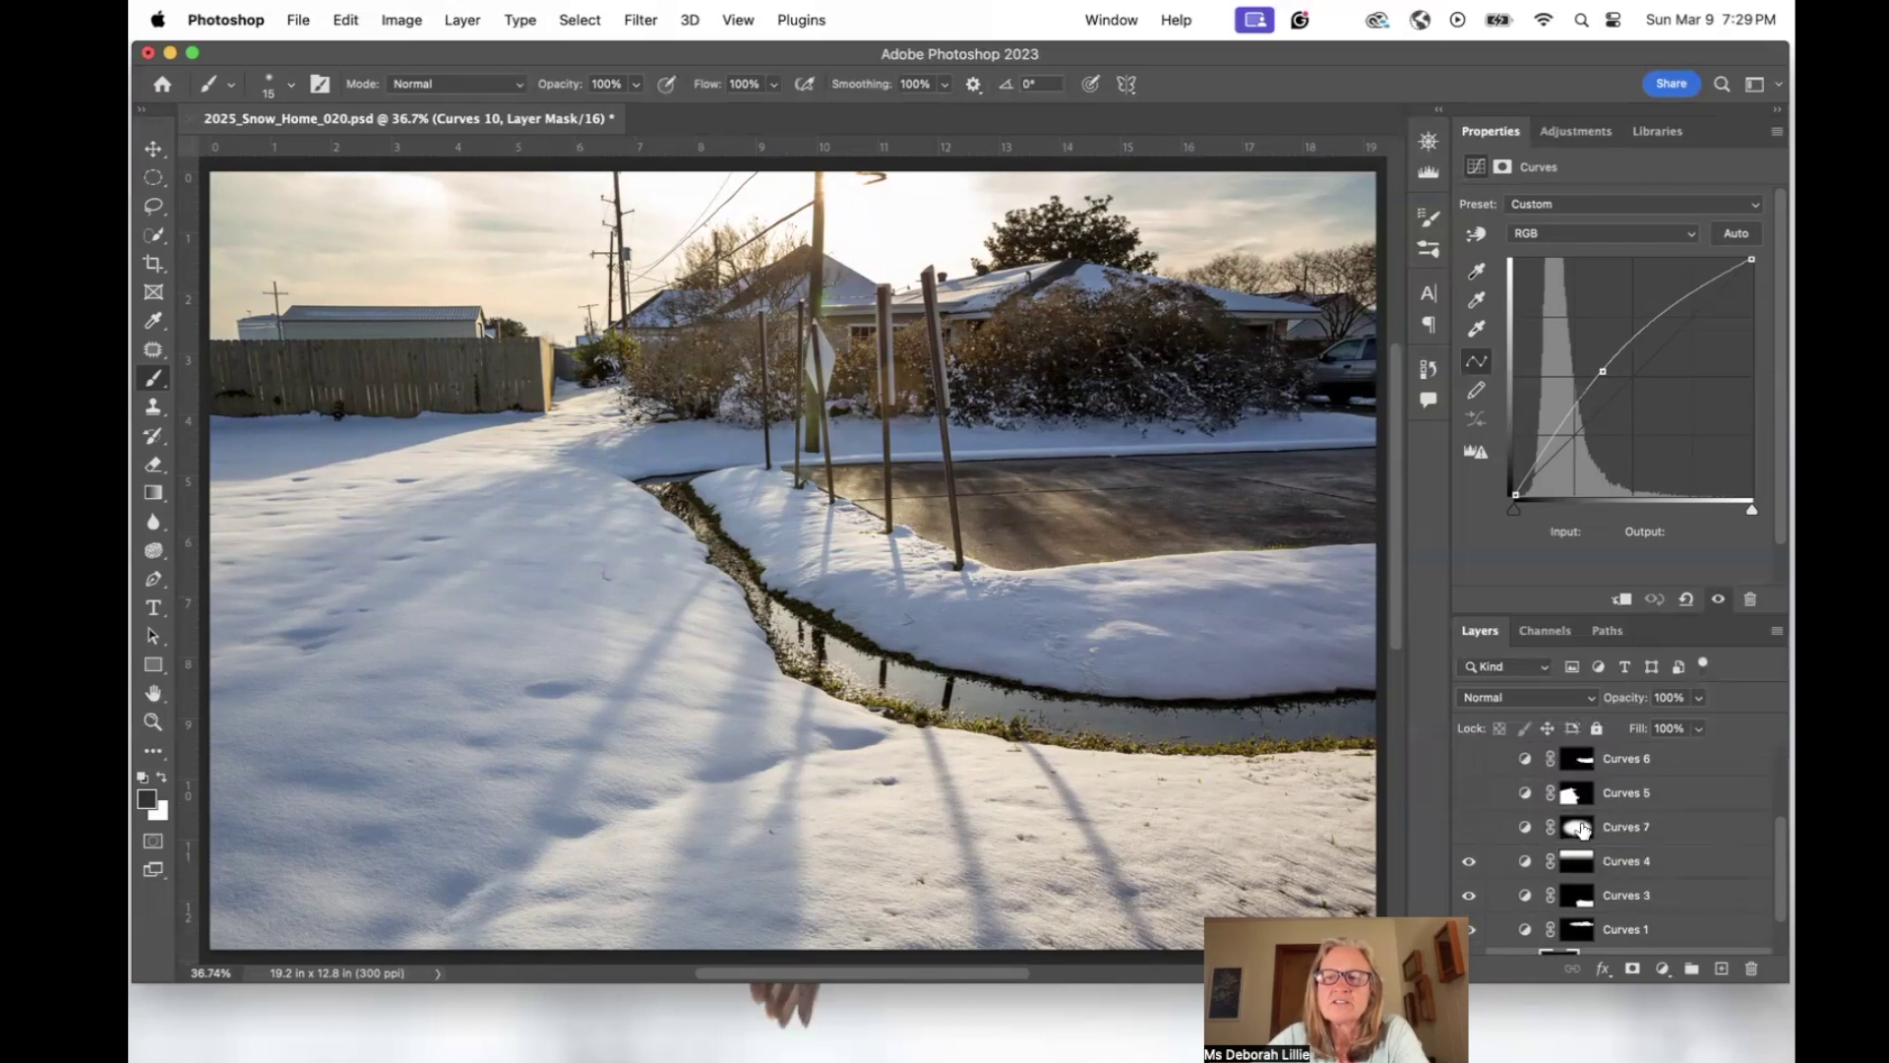
{"action": "left_click", "coordinate": [1469, 827]}
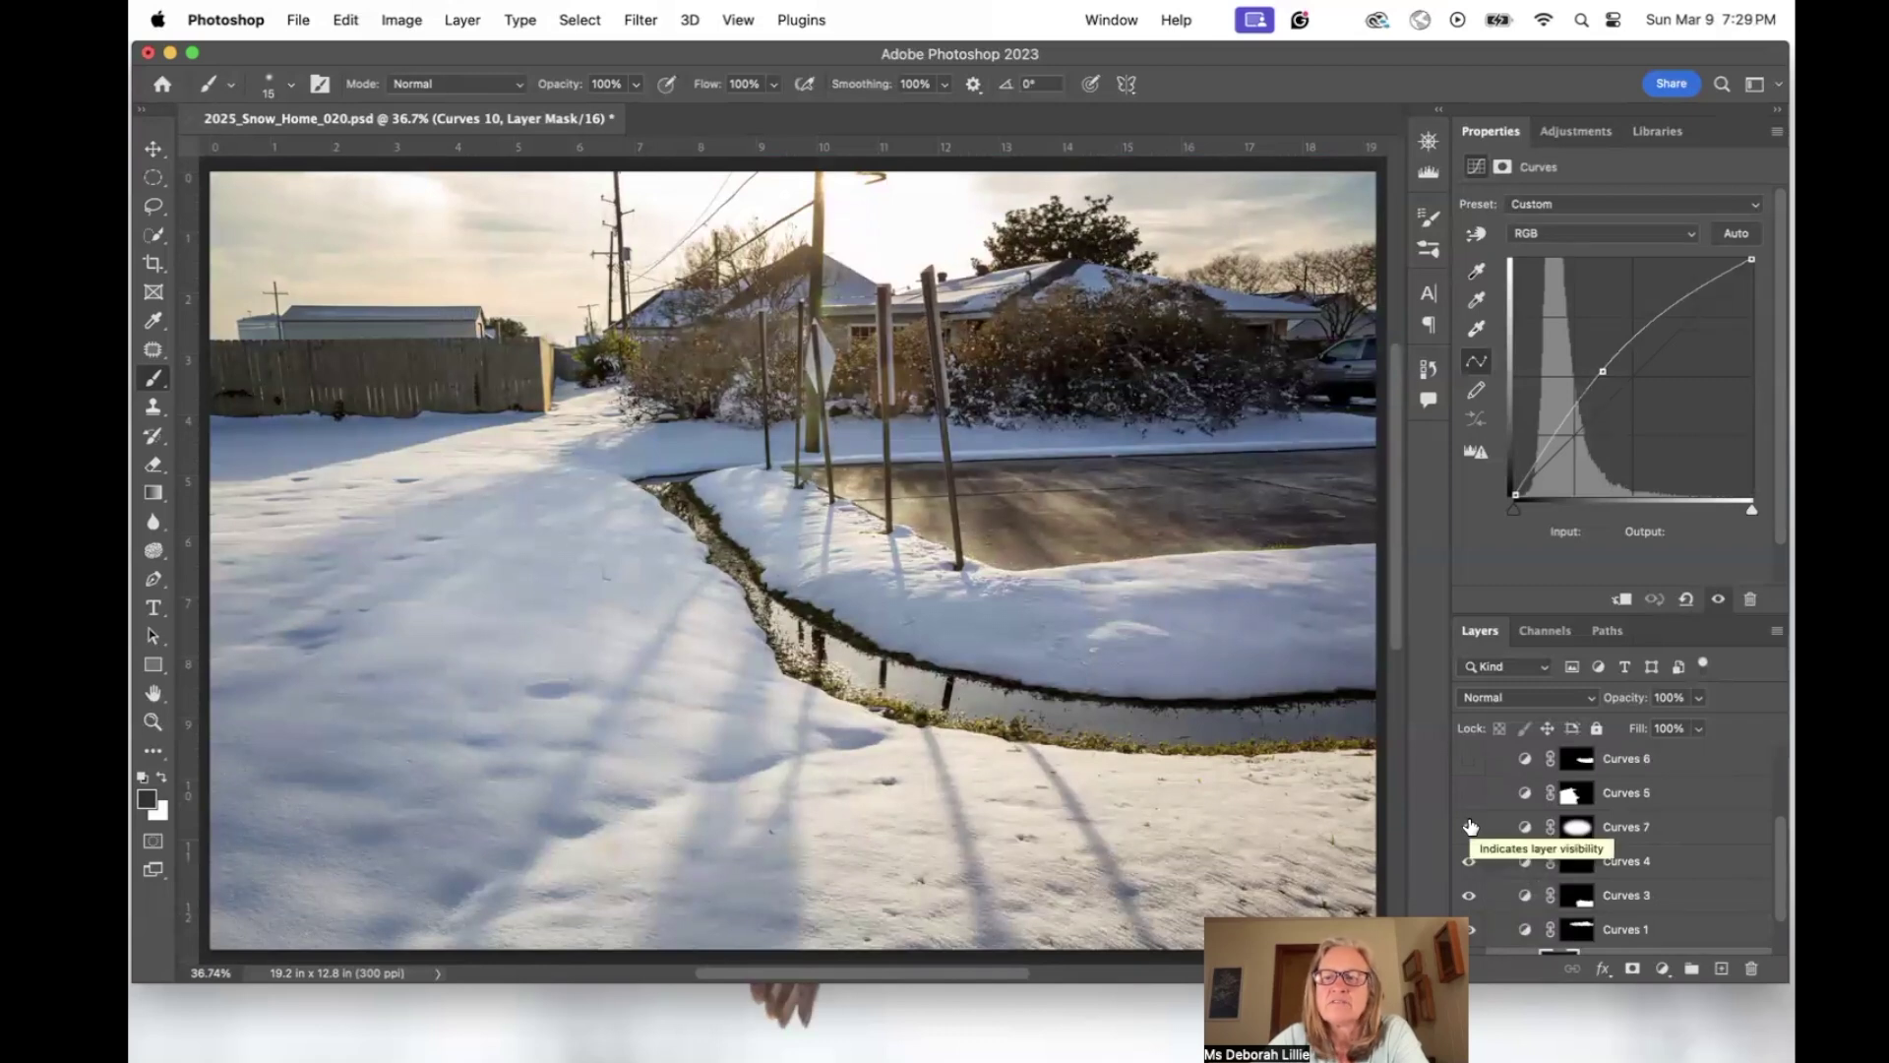
{"action": "left_click", "coordinate": [1574, 827]}
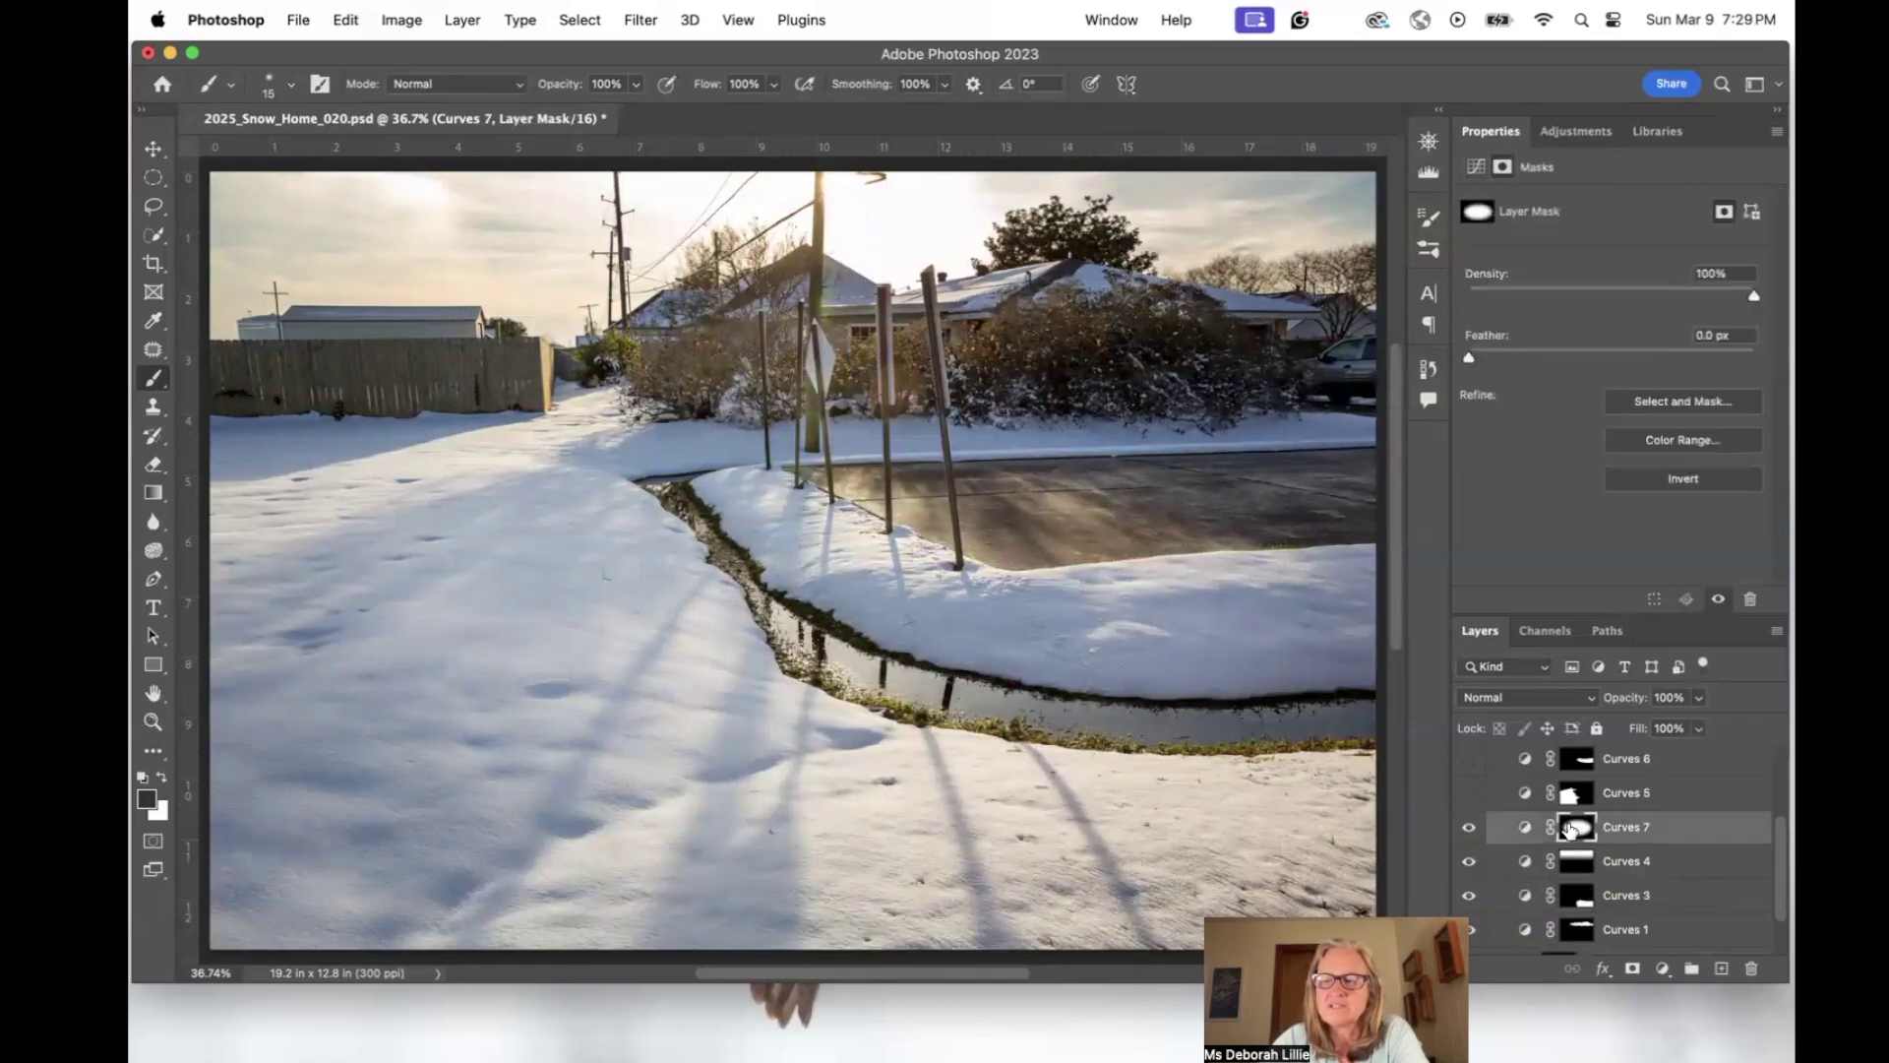
{"action": "key", "text": "x"}
{"action": "key", "text": "backslash"}
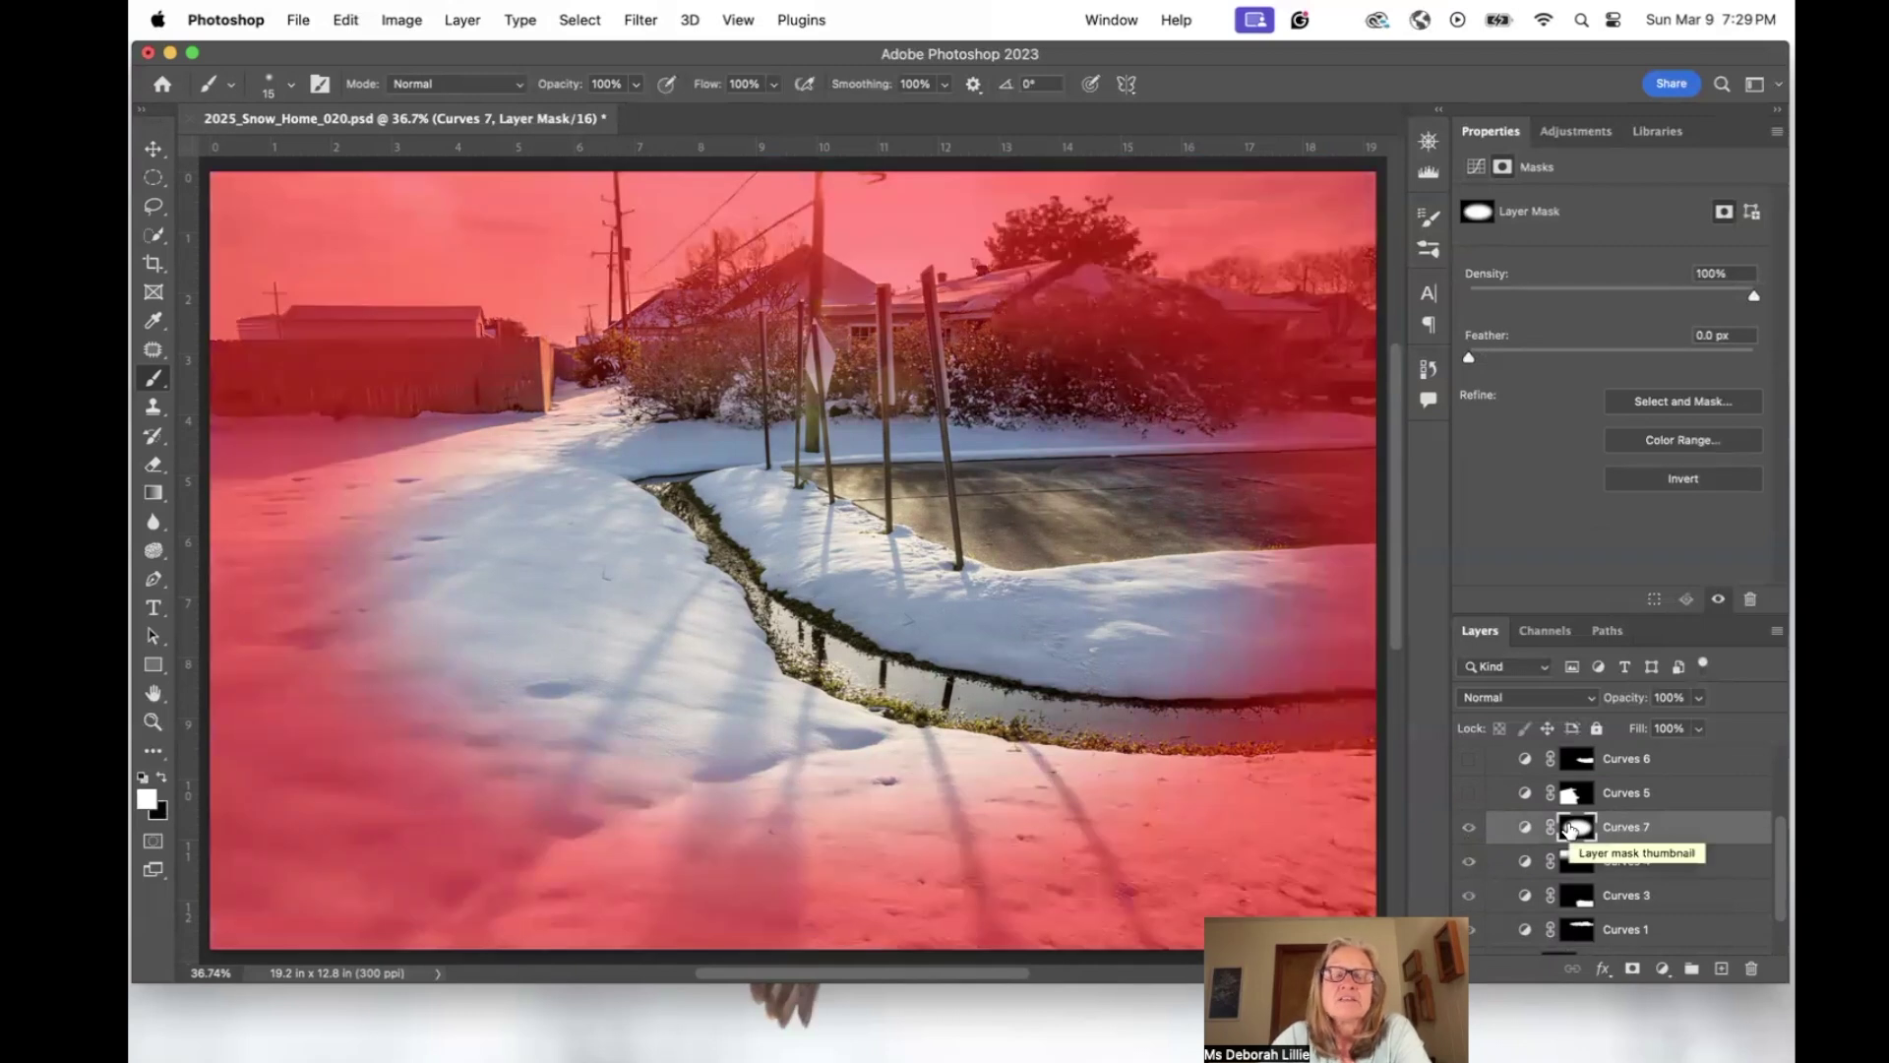
{"action": "key", "text": "x"}
{"action": "key", "text": "backslash"}
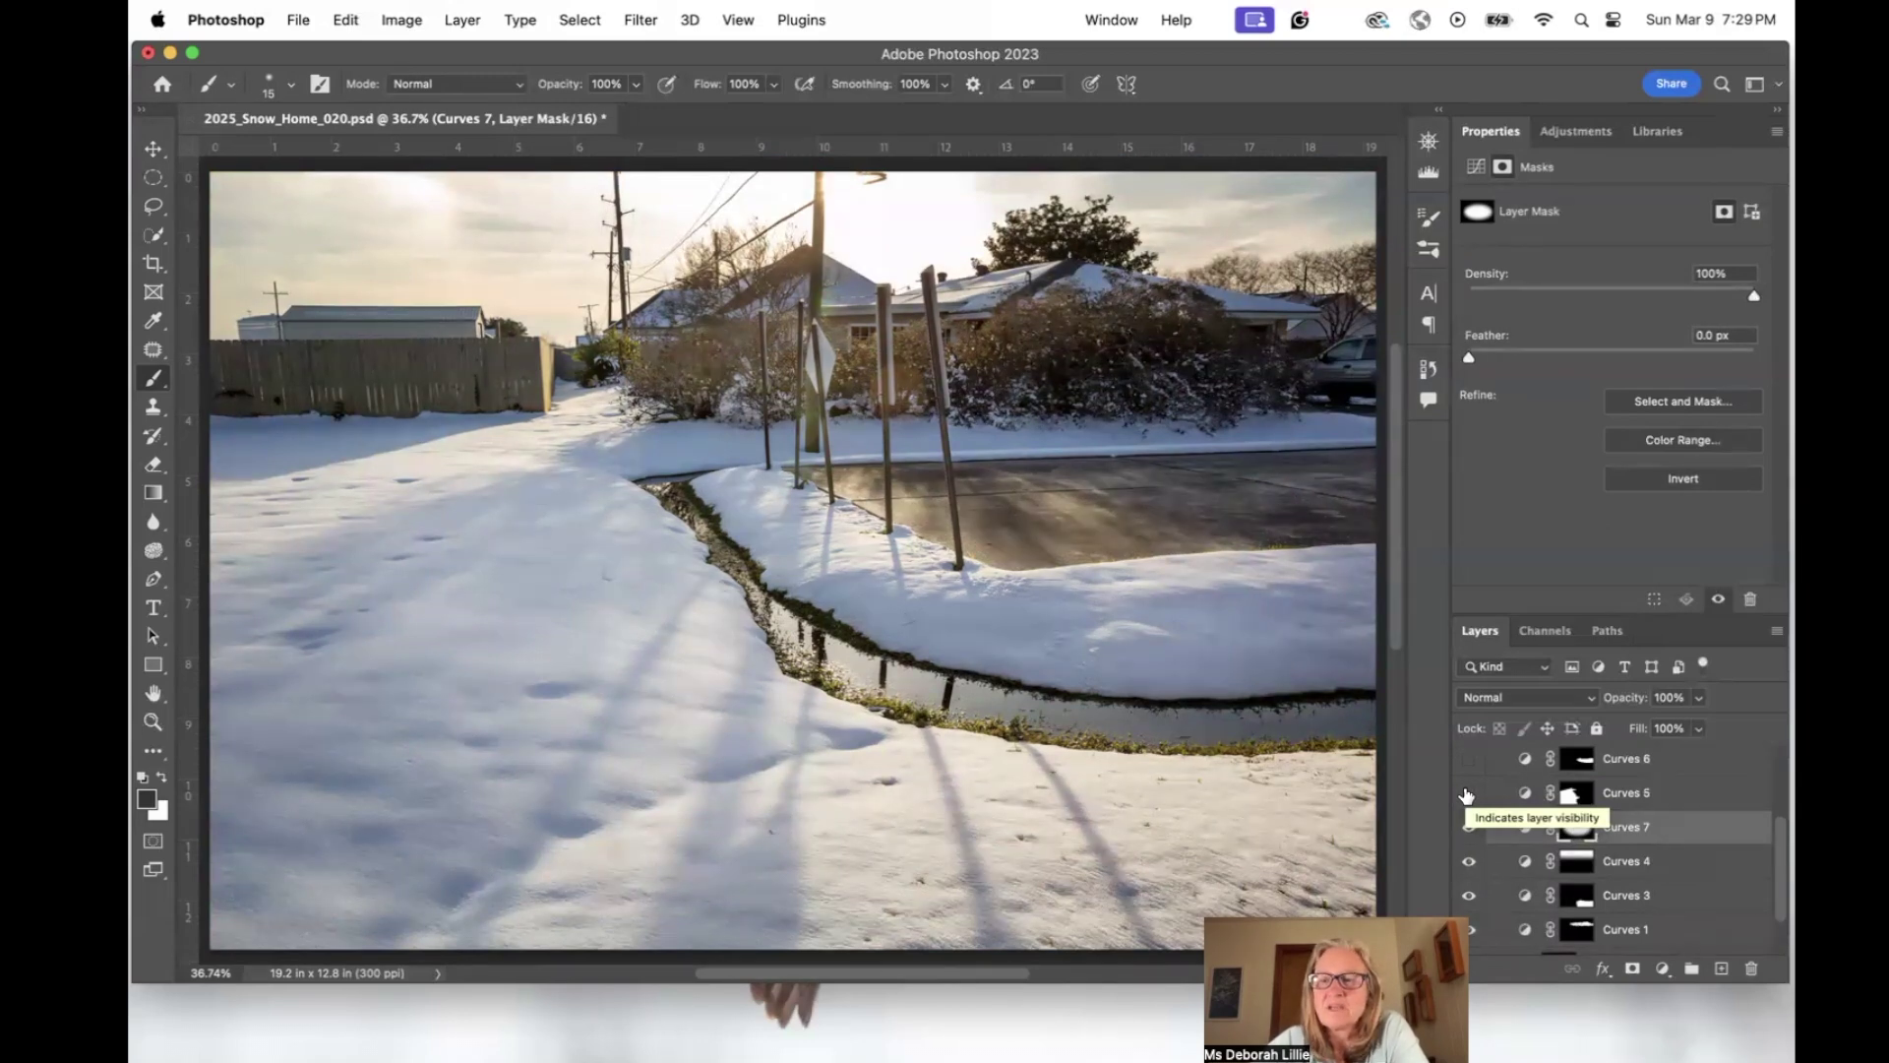
{"action": "left_click", "coordinate": [1467, 829]}
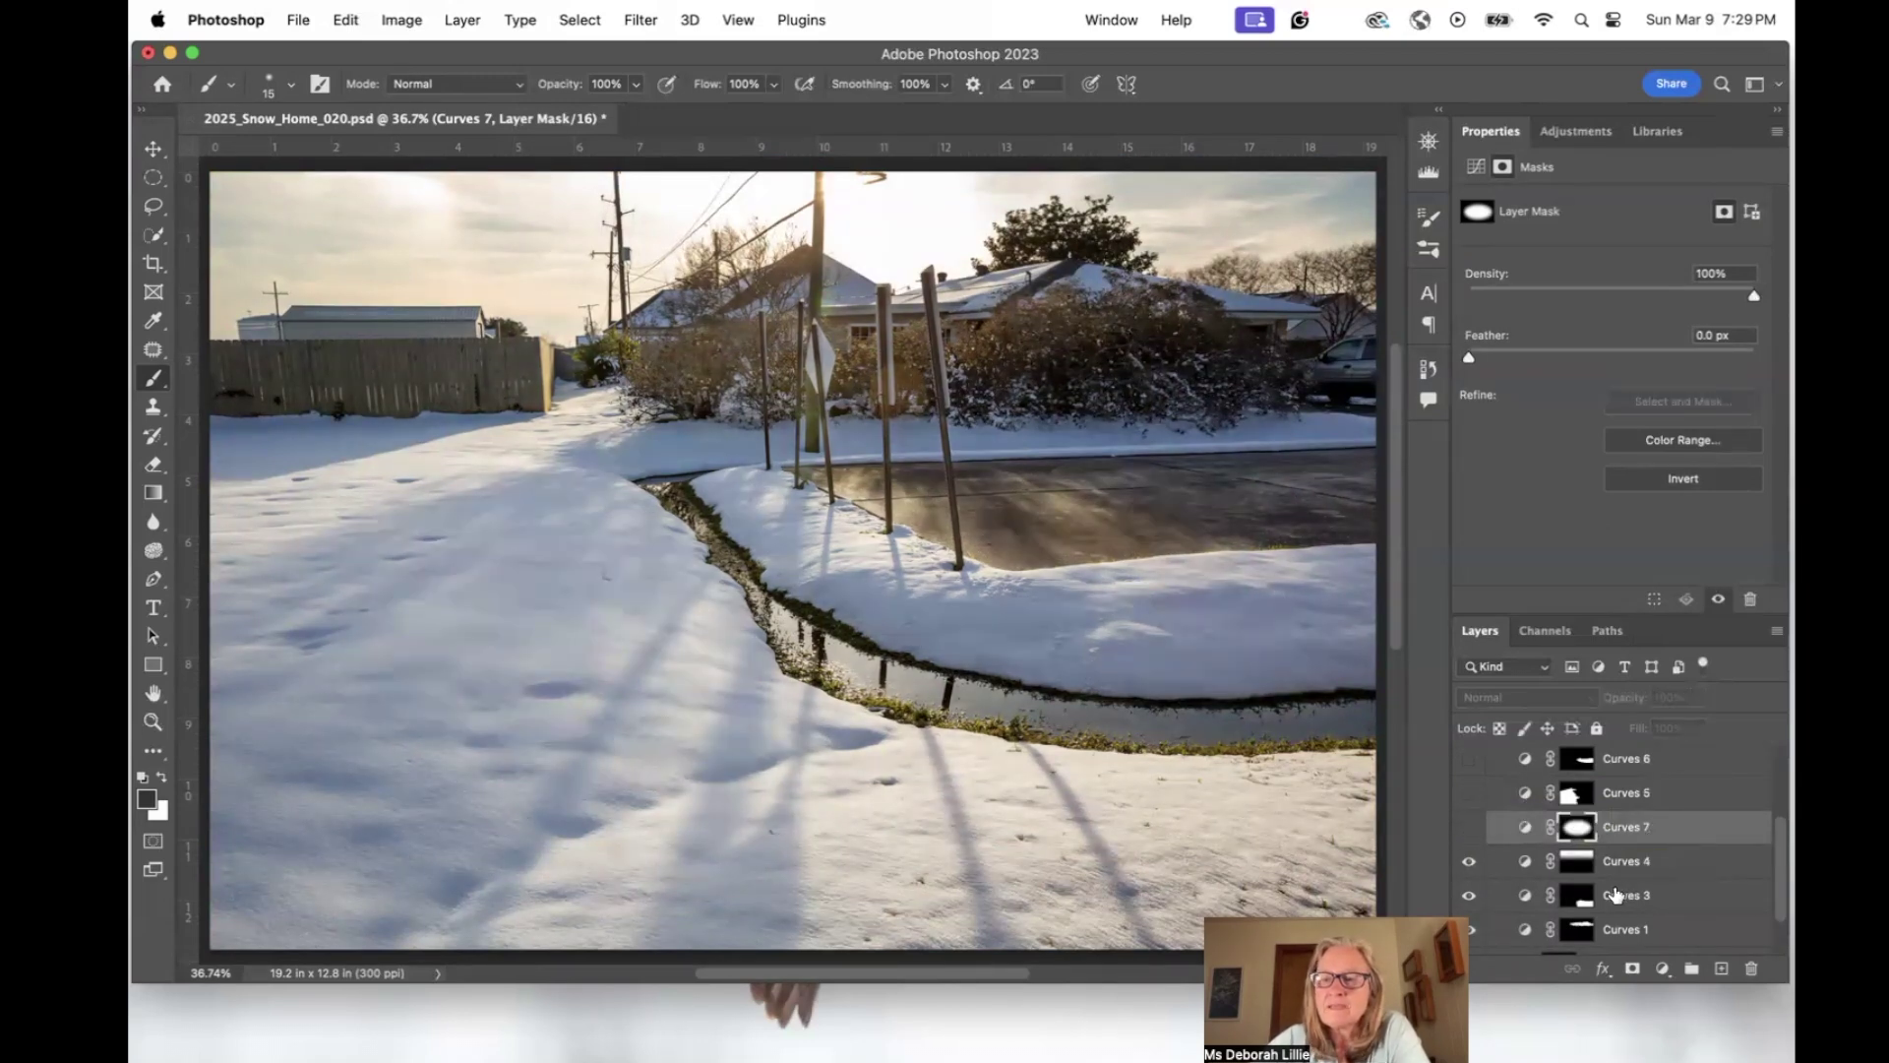
Draw a wide elliptical marquee selection over the middle of the snow scene on the Background layer and reposition it.
{"action": "scroll", "coordinate": [1616, 895], "scroll_direction": "down", "scroll_amount": 2}
{"action": "left_click", "coordinate": [1557, 939]}
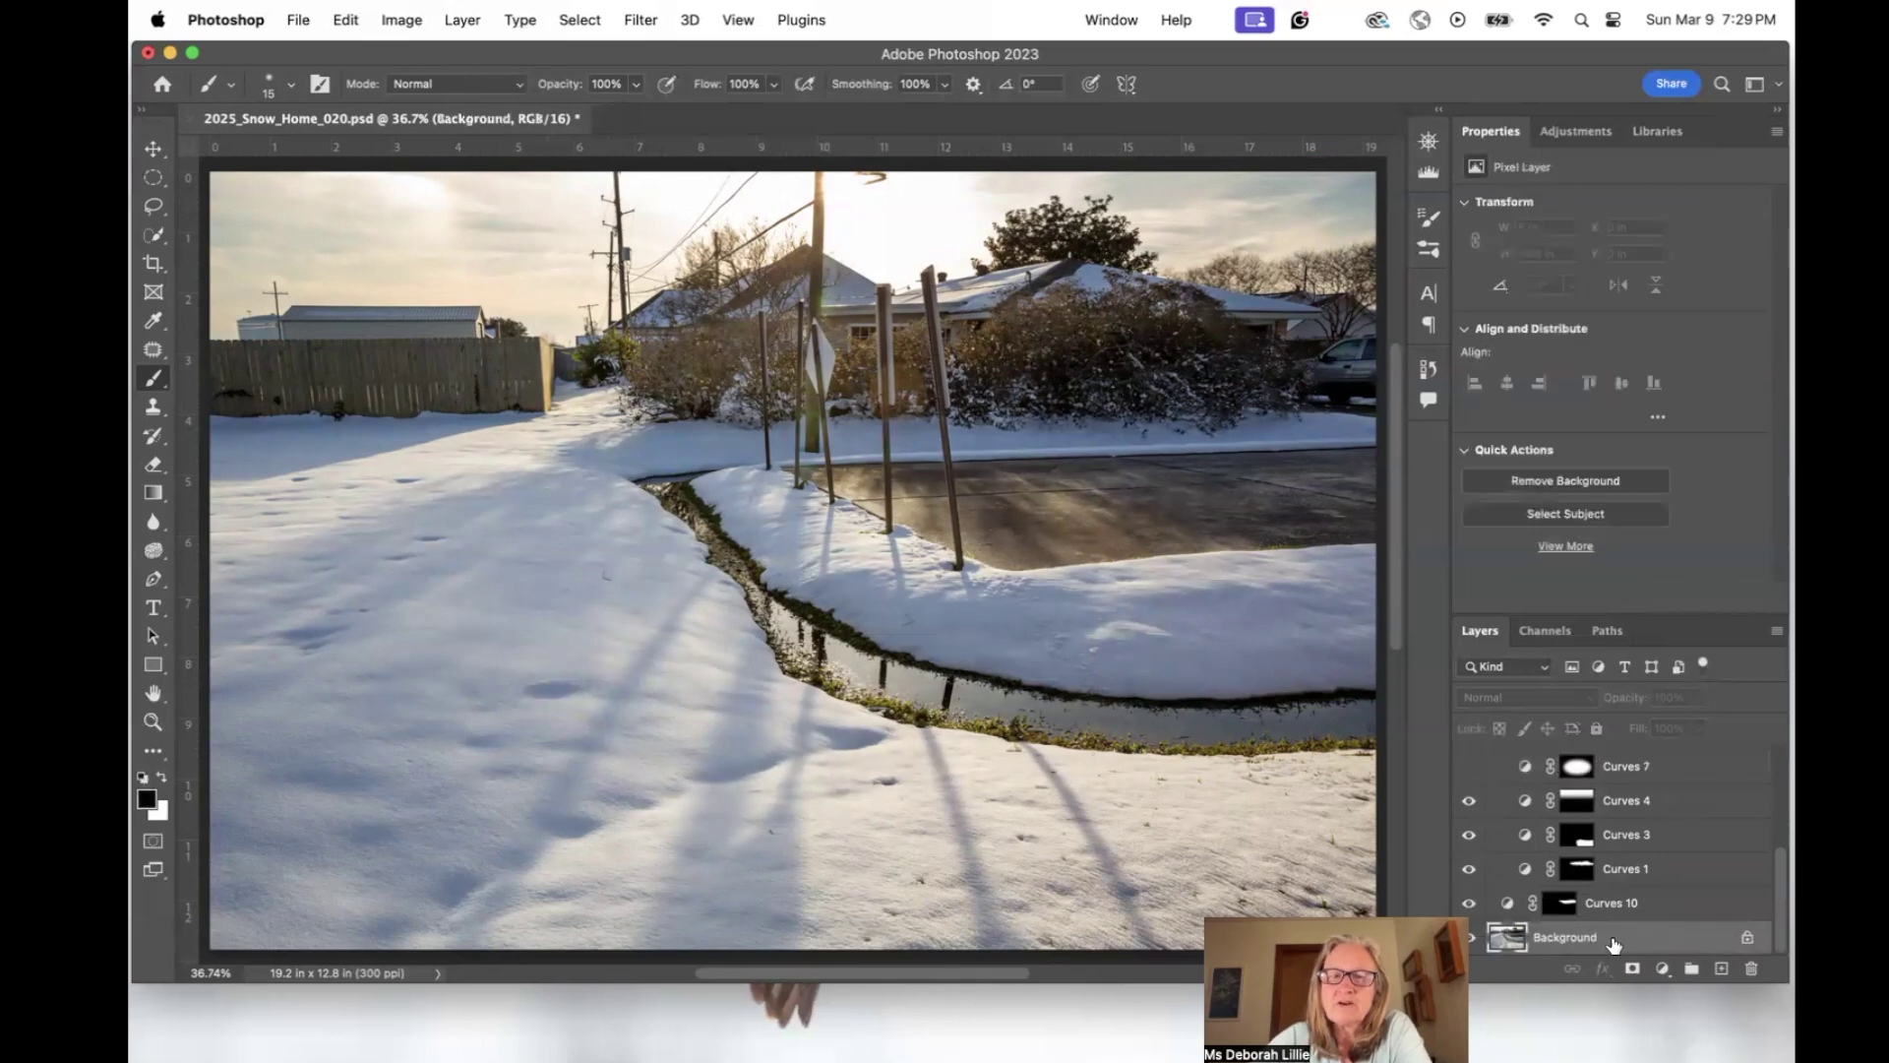
{"action": "left_click", "coordinate": [154, 181]}
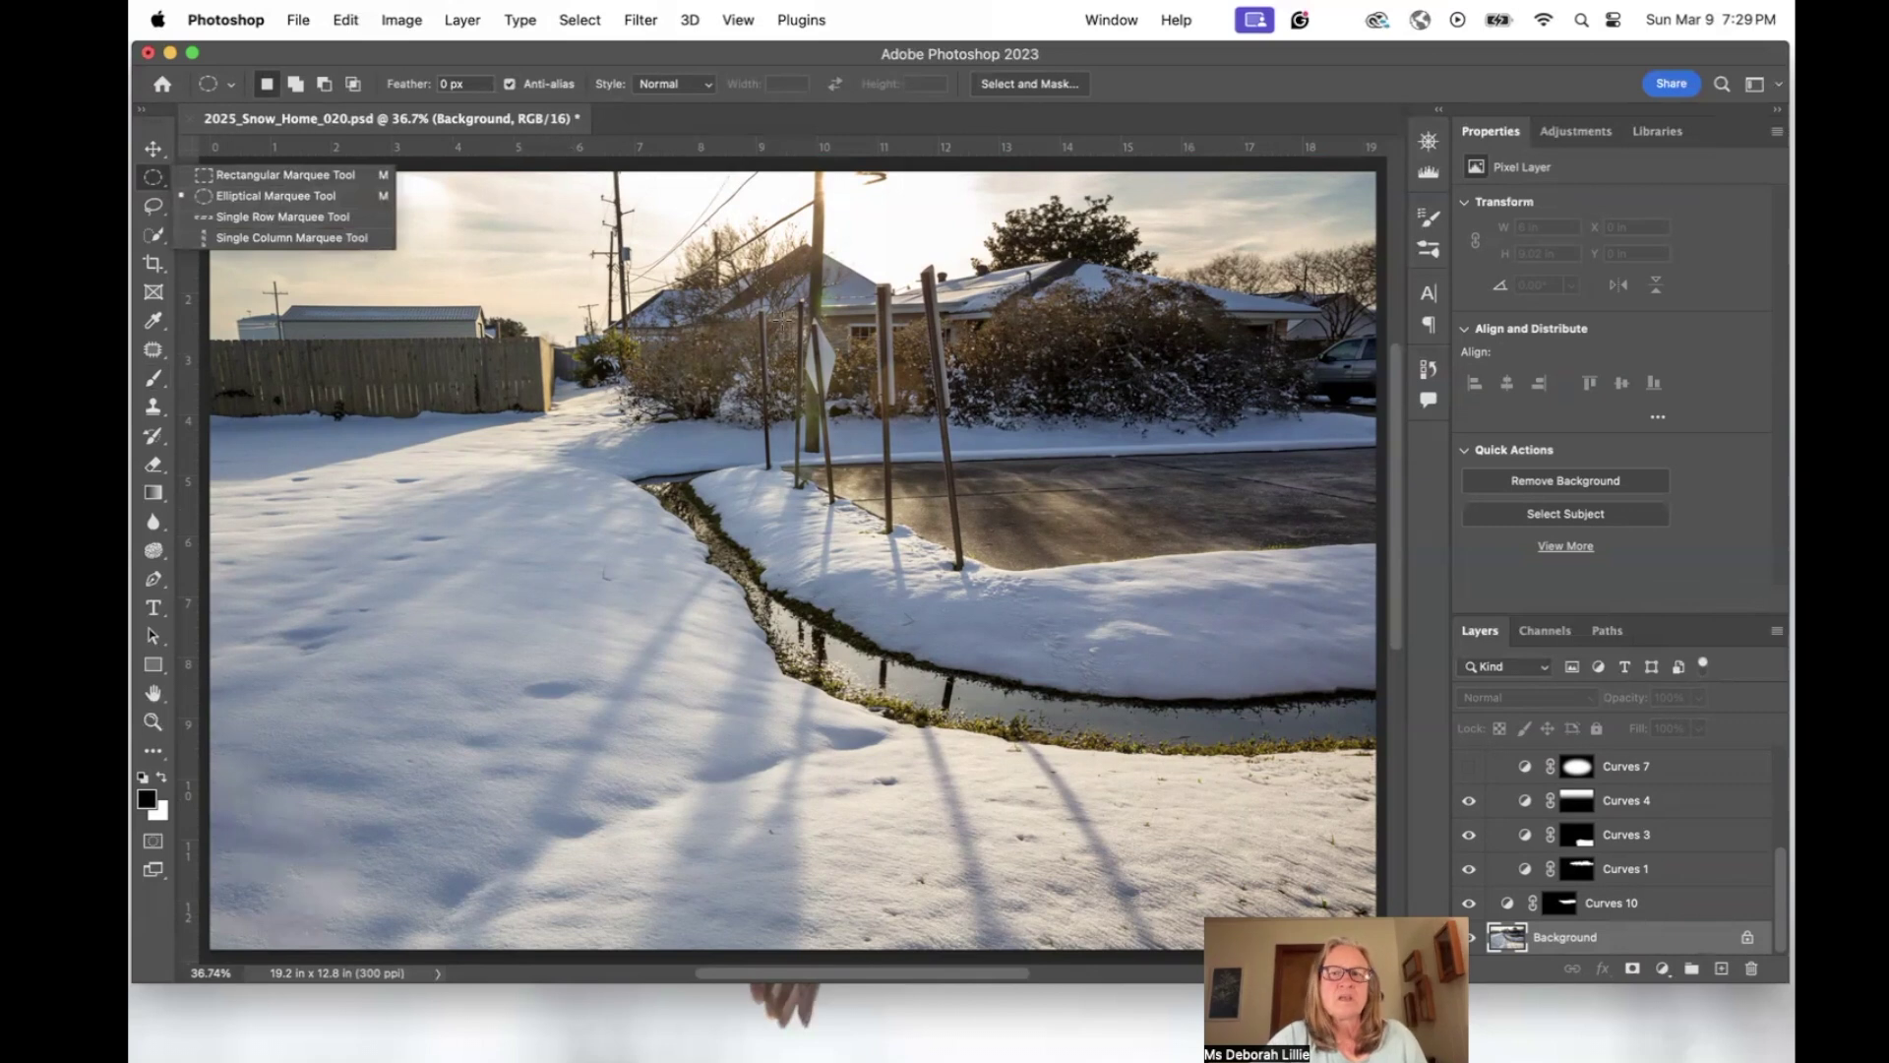
{"action": "left_click_drag", "start_coordinate": [1322, 327], "coordinate": [310, 831]}
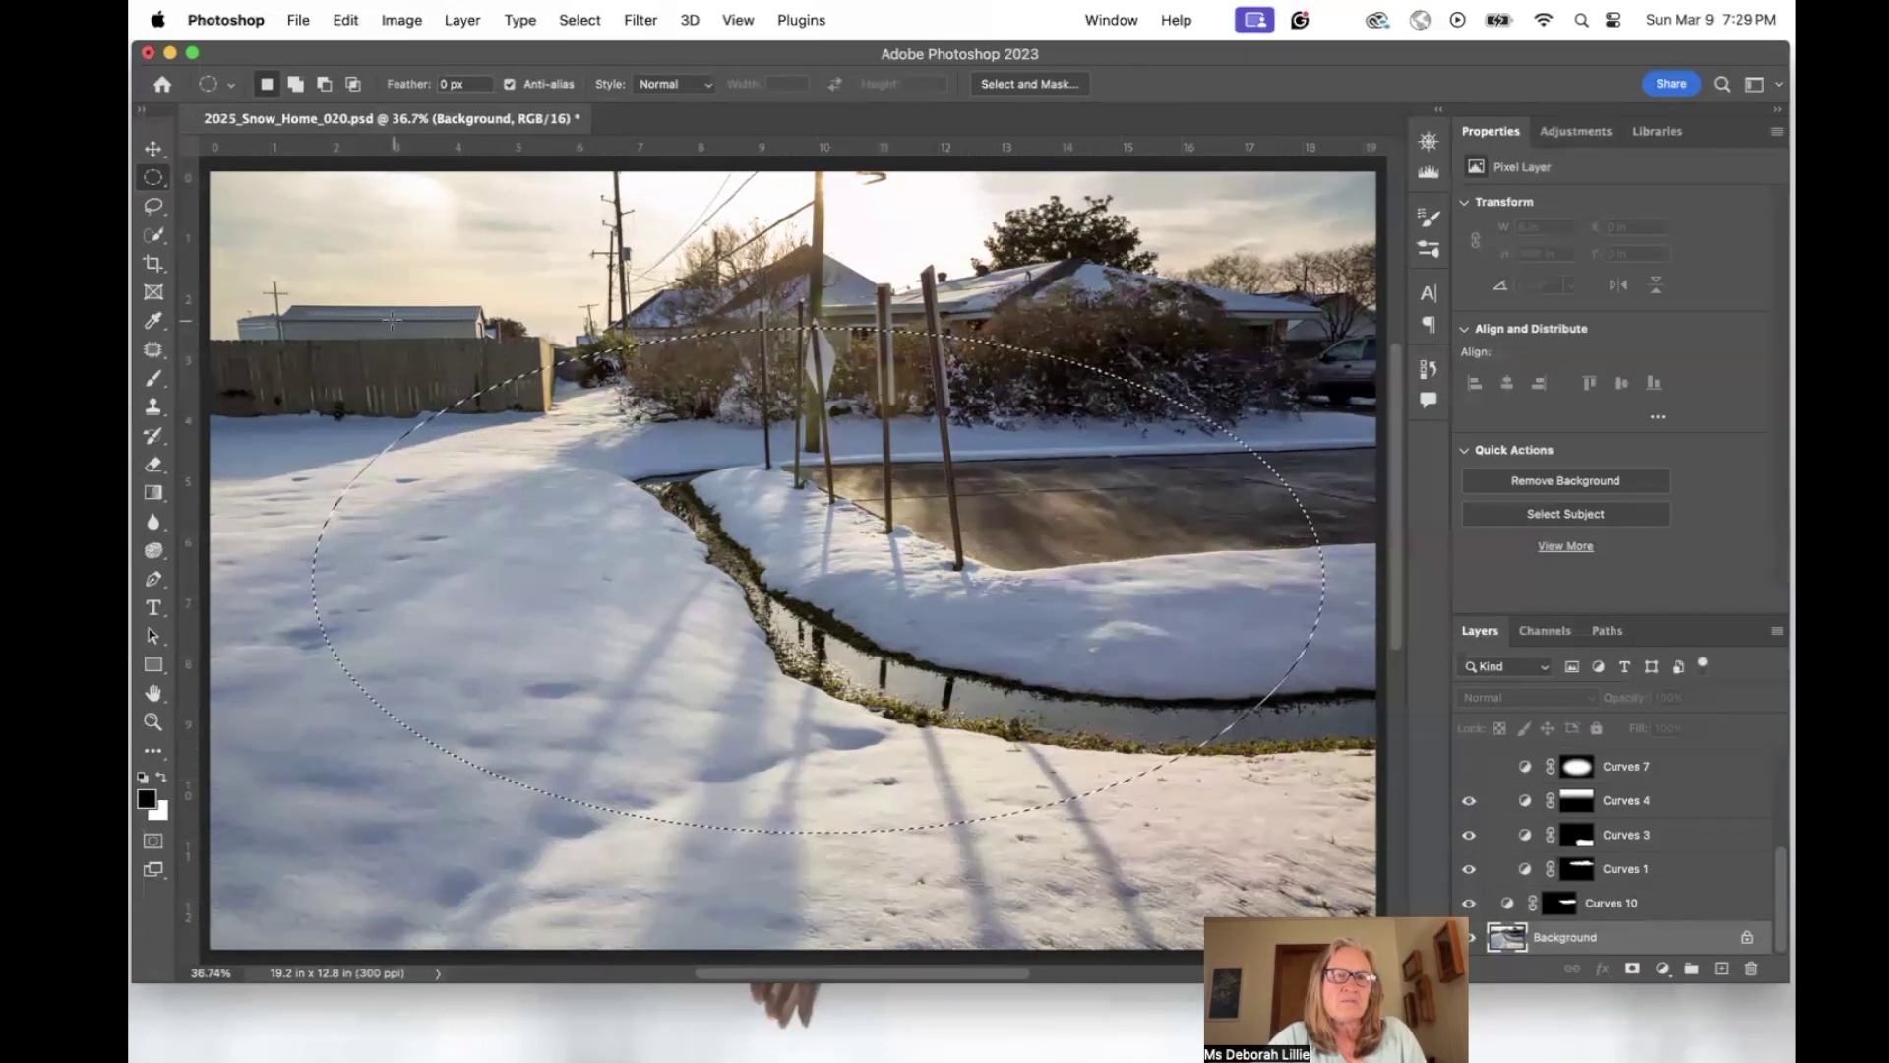
{"action": "left_click_drag", "start_coordinate": [349, 441], "coordinate": [1214, 829]}
{"action": "left_click_drag", "start_coordinate": [848, 723], "coordinate": [866, 685]}
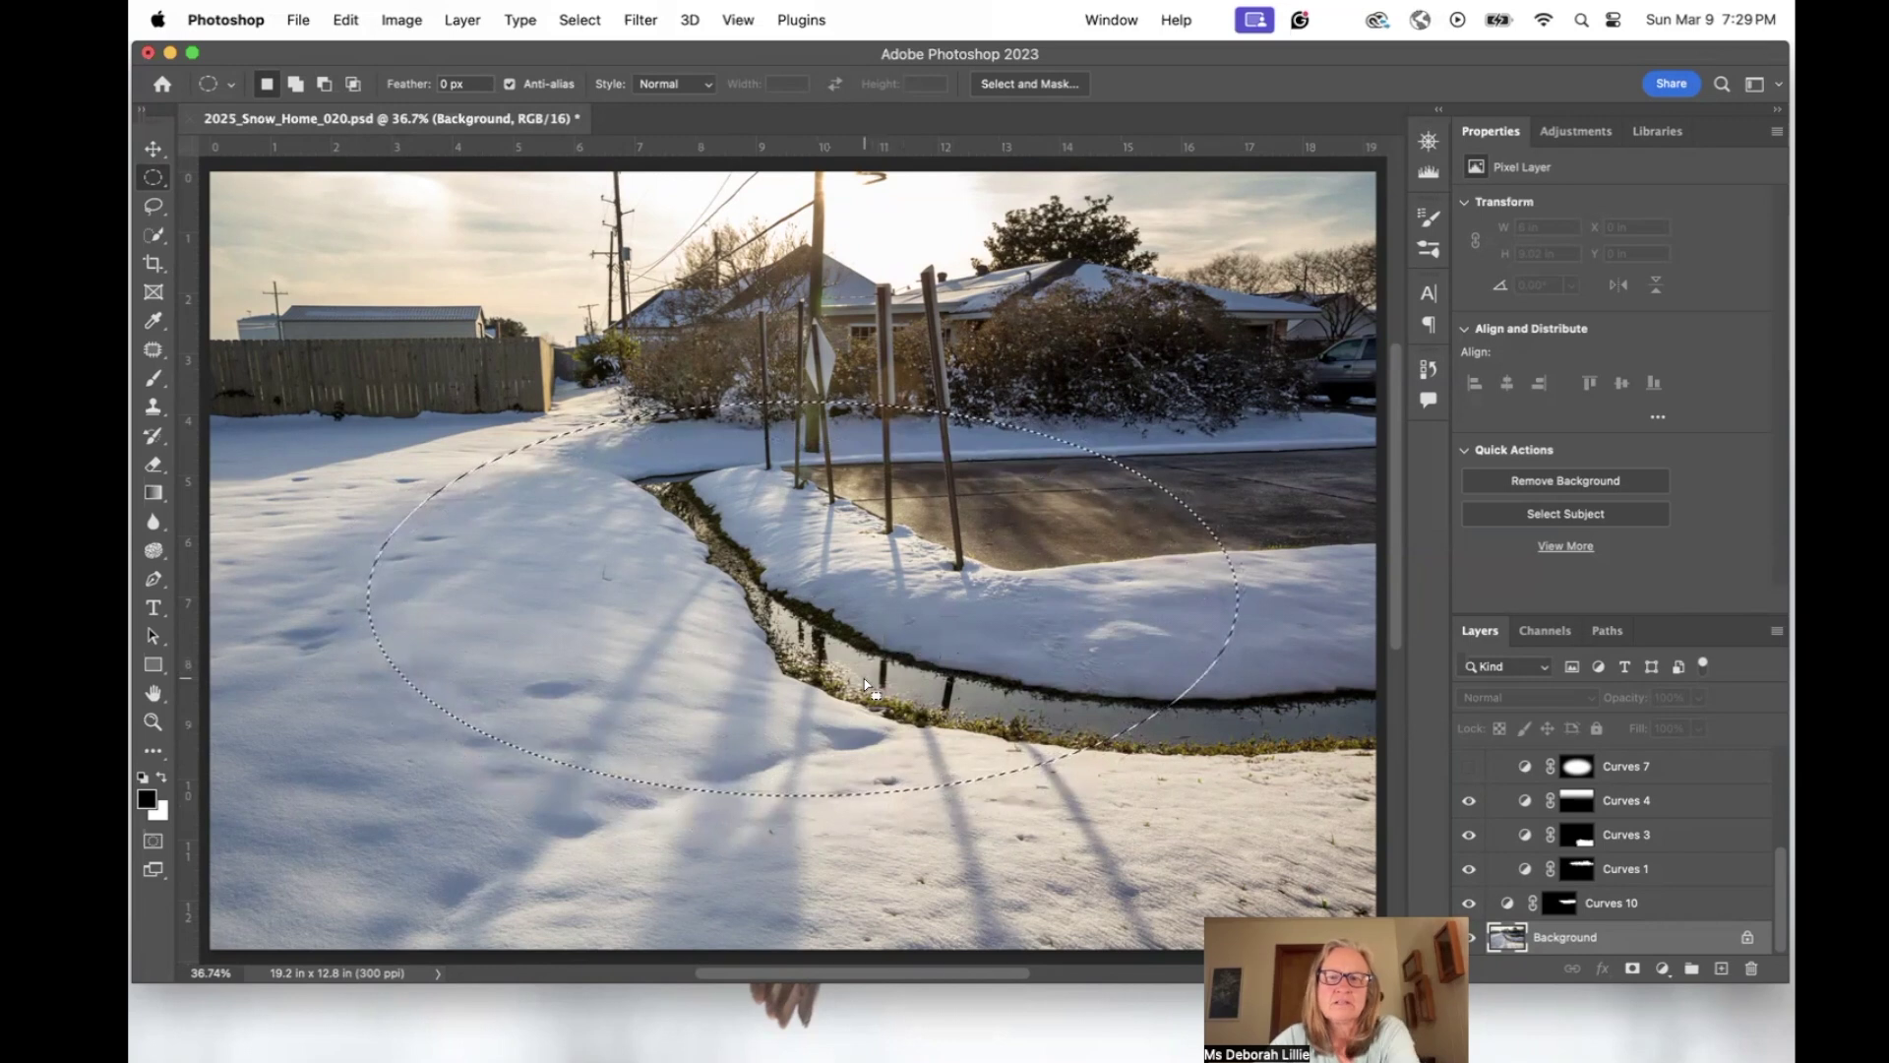
Feather the oval selection by 420.3 px in Select and Mask and apply it.
{"action": "left_click", "coordinate": [1018, 83]}
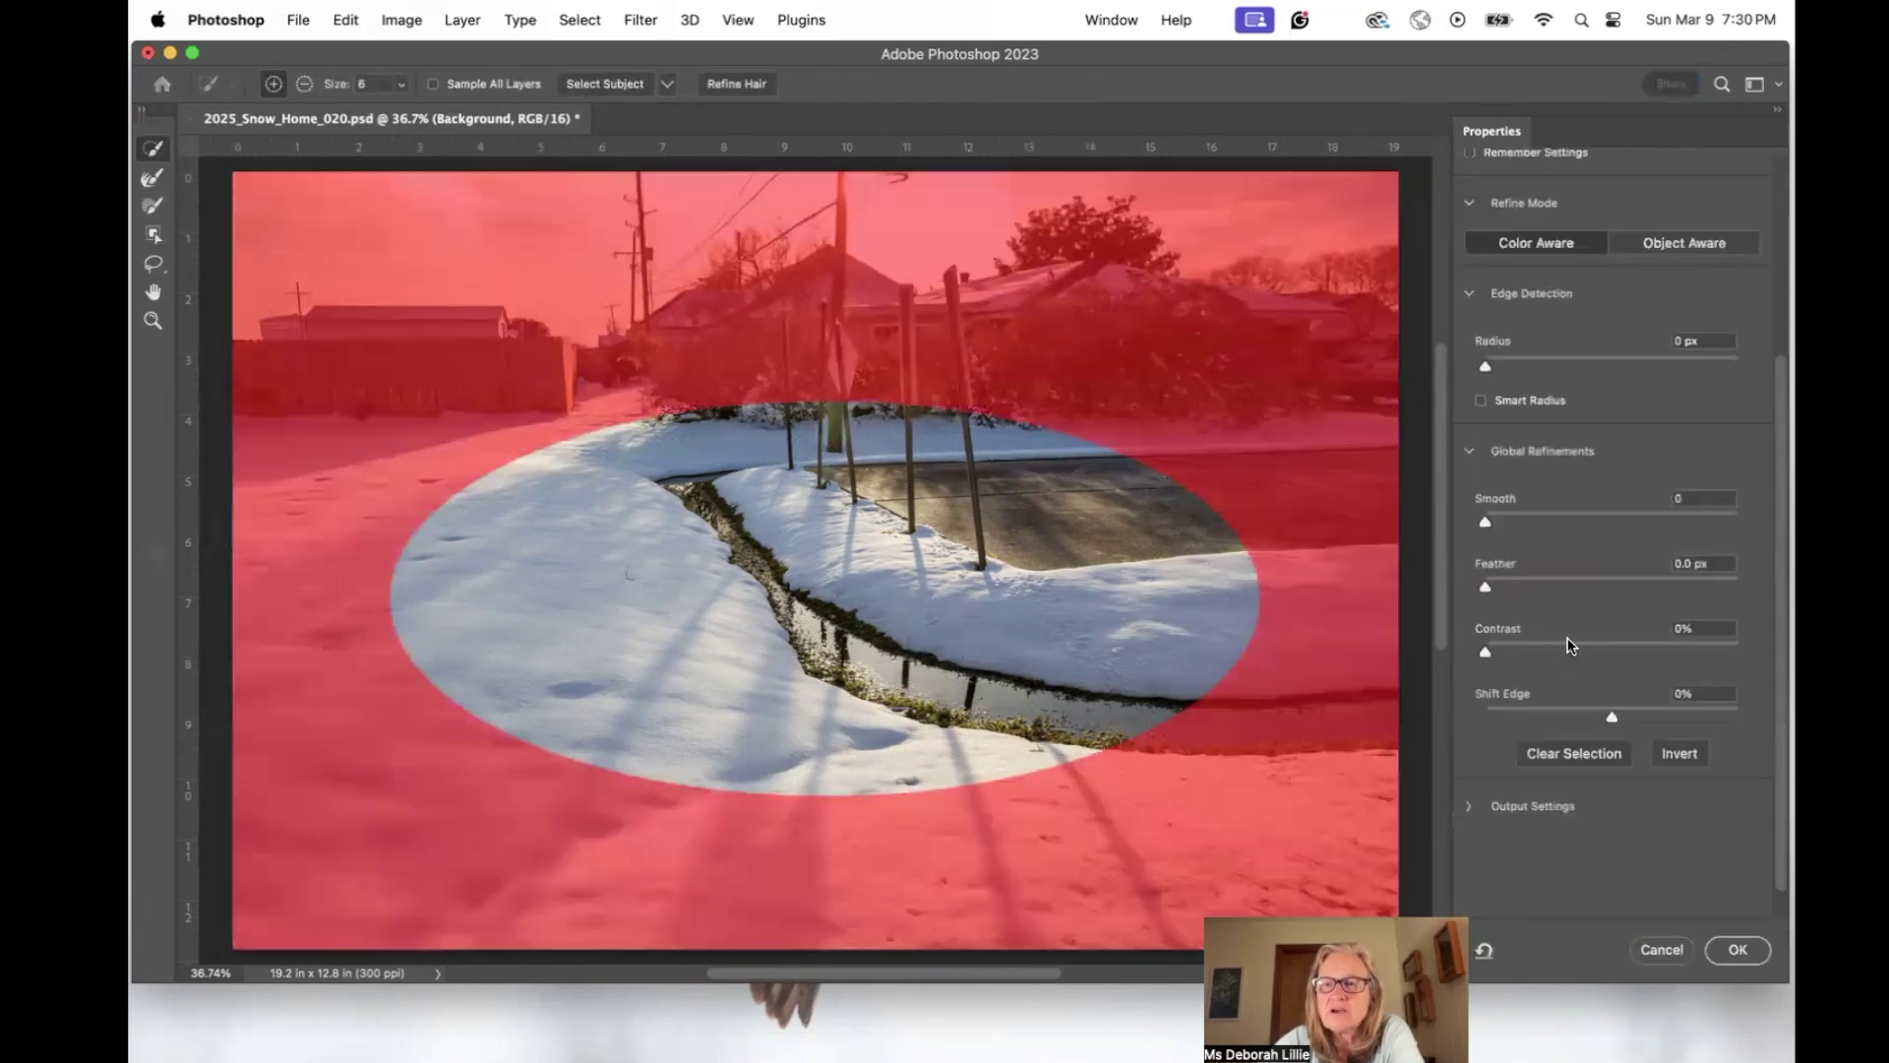
{"action": "left_click_drag", "start_coordinate": [1485, 587], "coordinate": [1708, 585]}
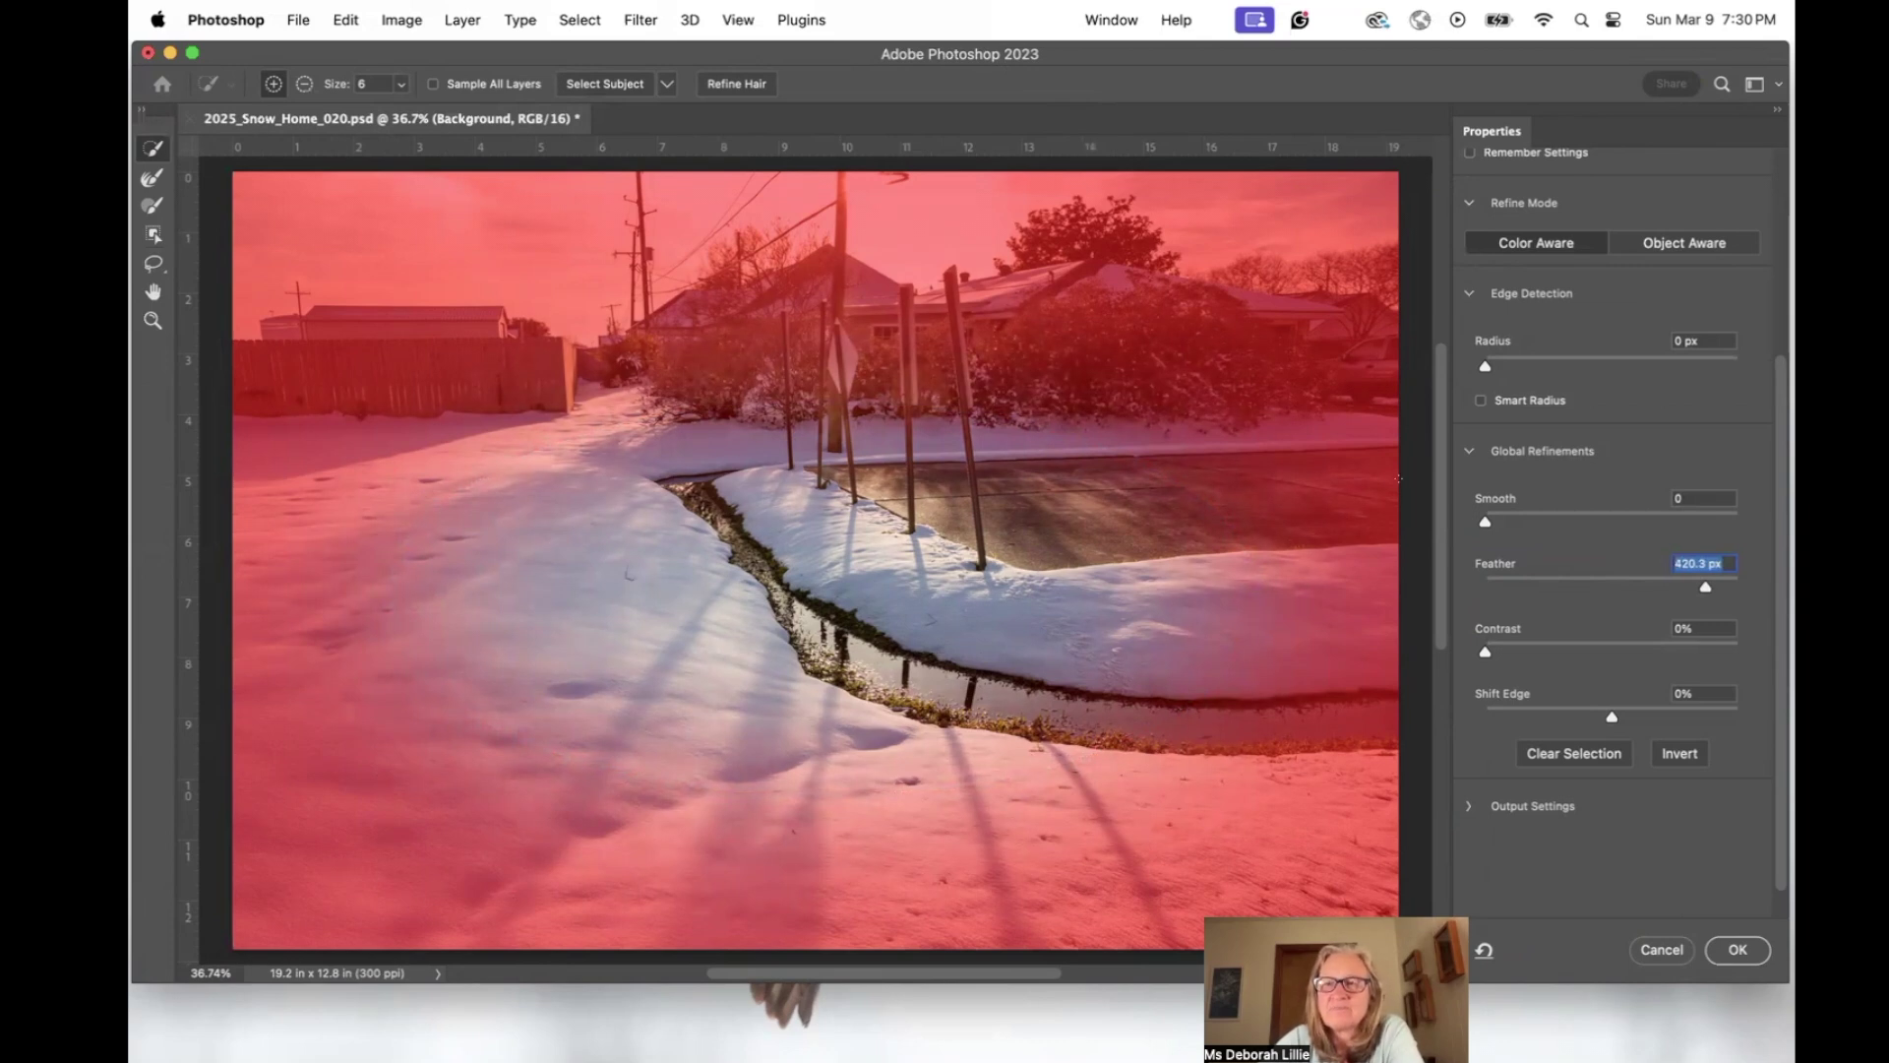
{"action": "left_click", "coordinate": [1738, 951]}
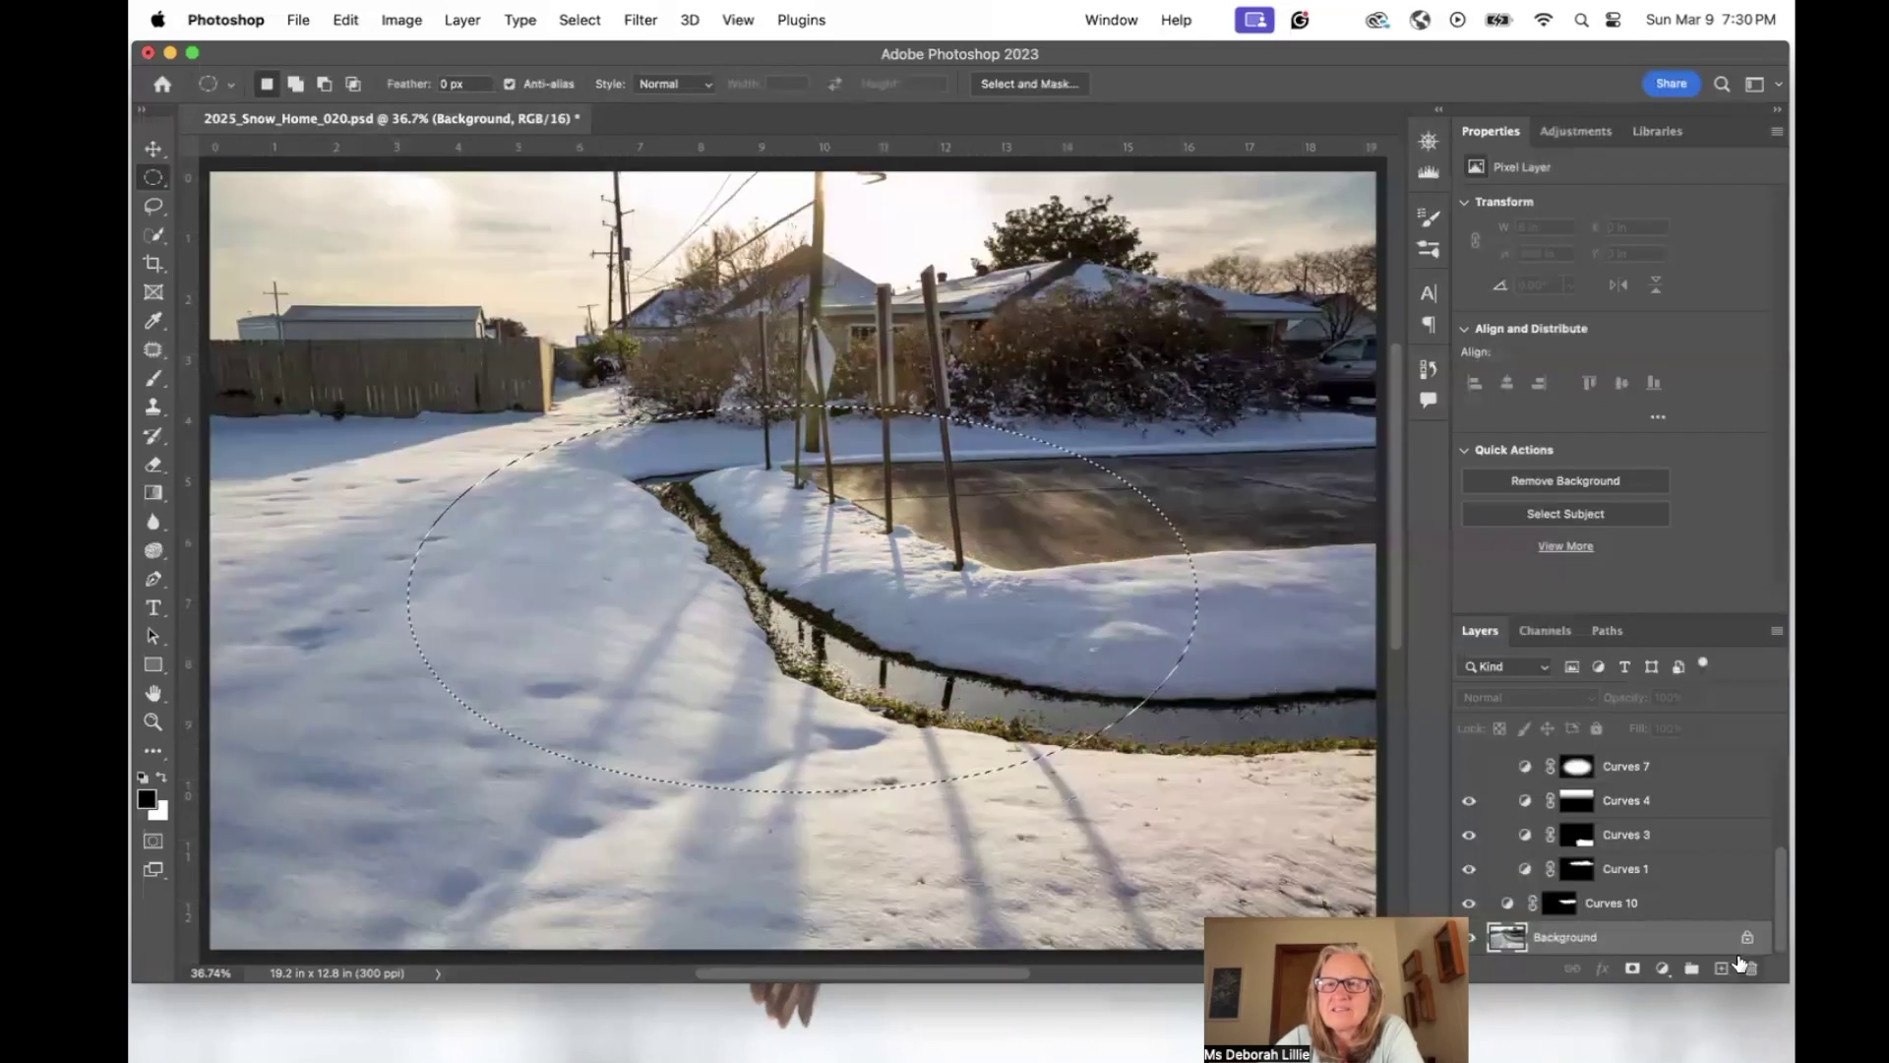
Add a Curves adjustment masked by the oval and brighten it with a raised midtone point and a point at input 69, output 88.
{"action": "left_click", "coordinate": [1578, 130]}
{"action": "left_click", "coordinate": [1570, 182]}
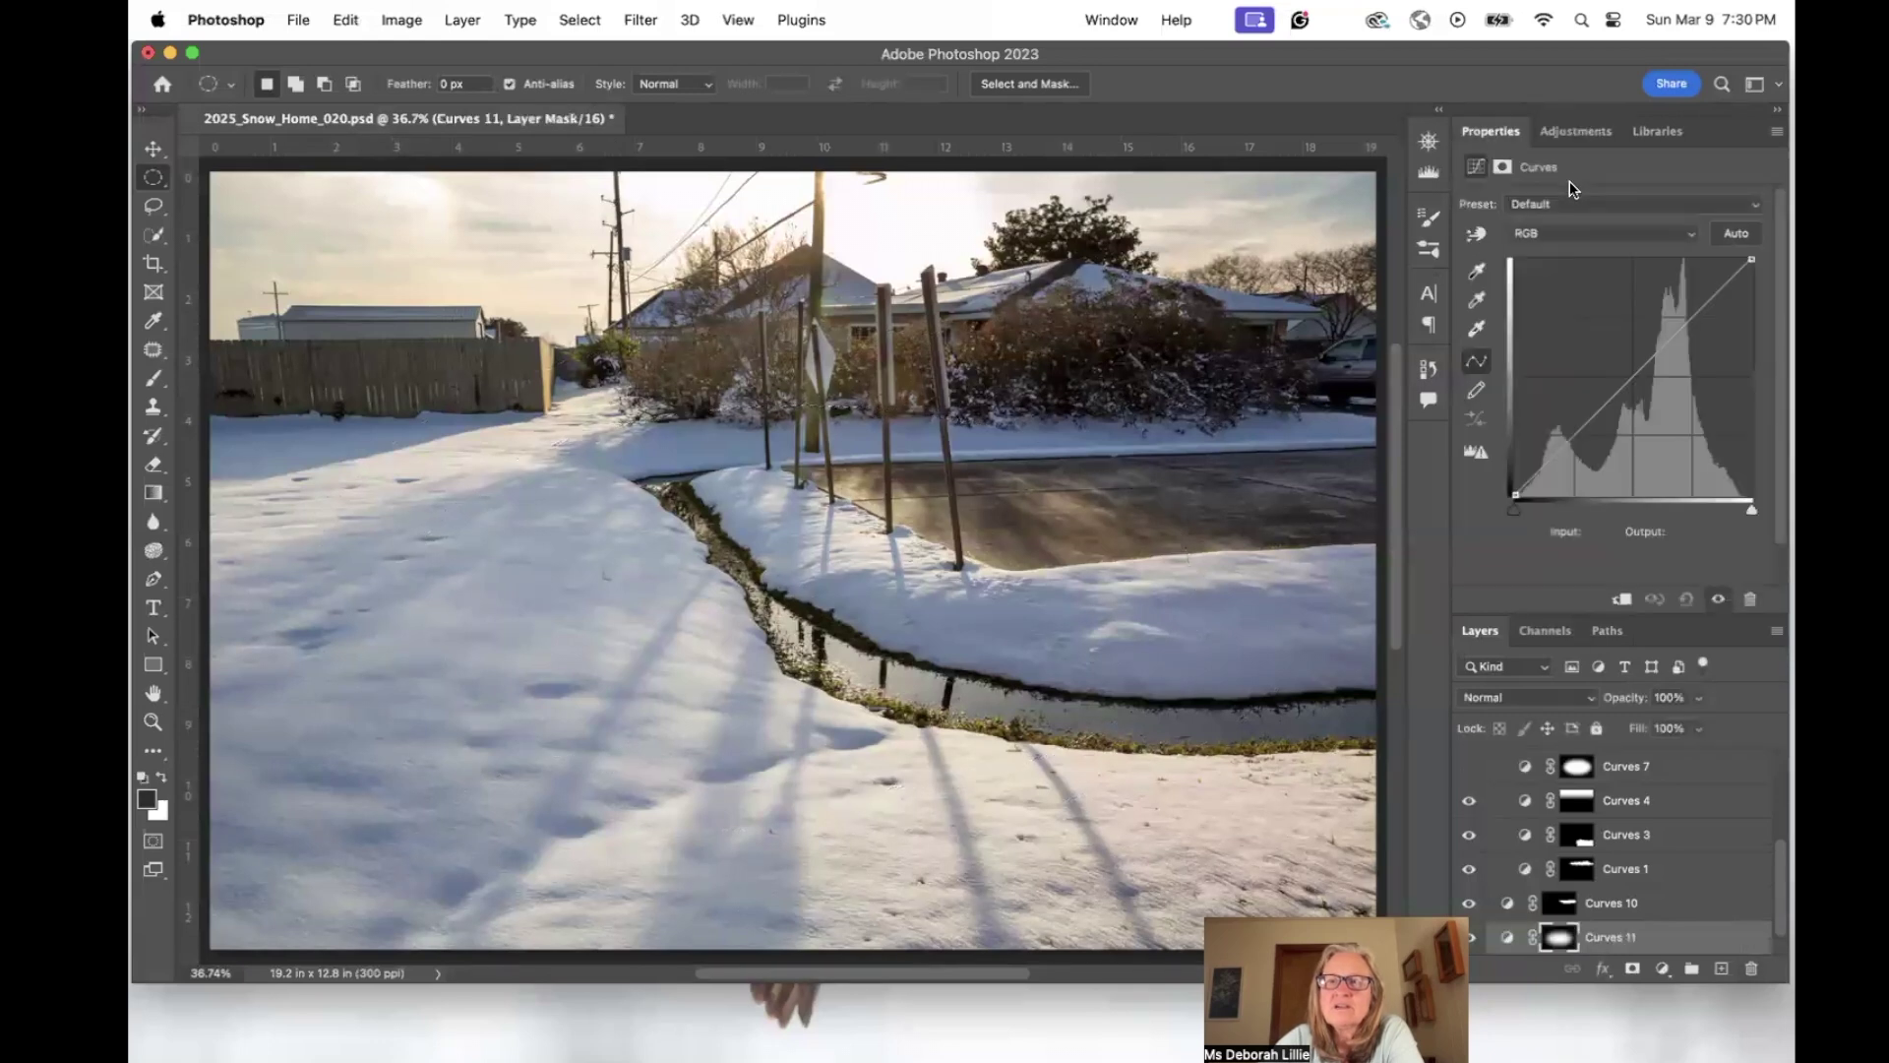
{"action": "left_click_drag", "start_coordinate": [1631, 380], "coordinate": [1629, 354]}
{"action": "left_click", "coordinate": [1579, 412]}
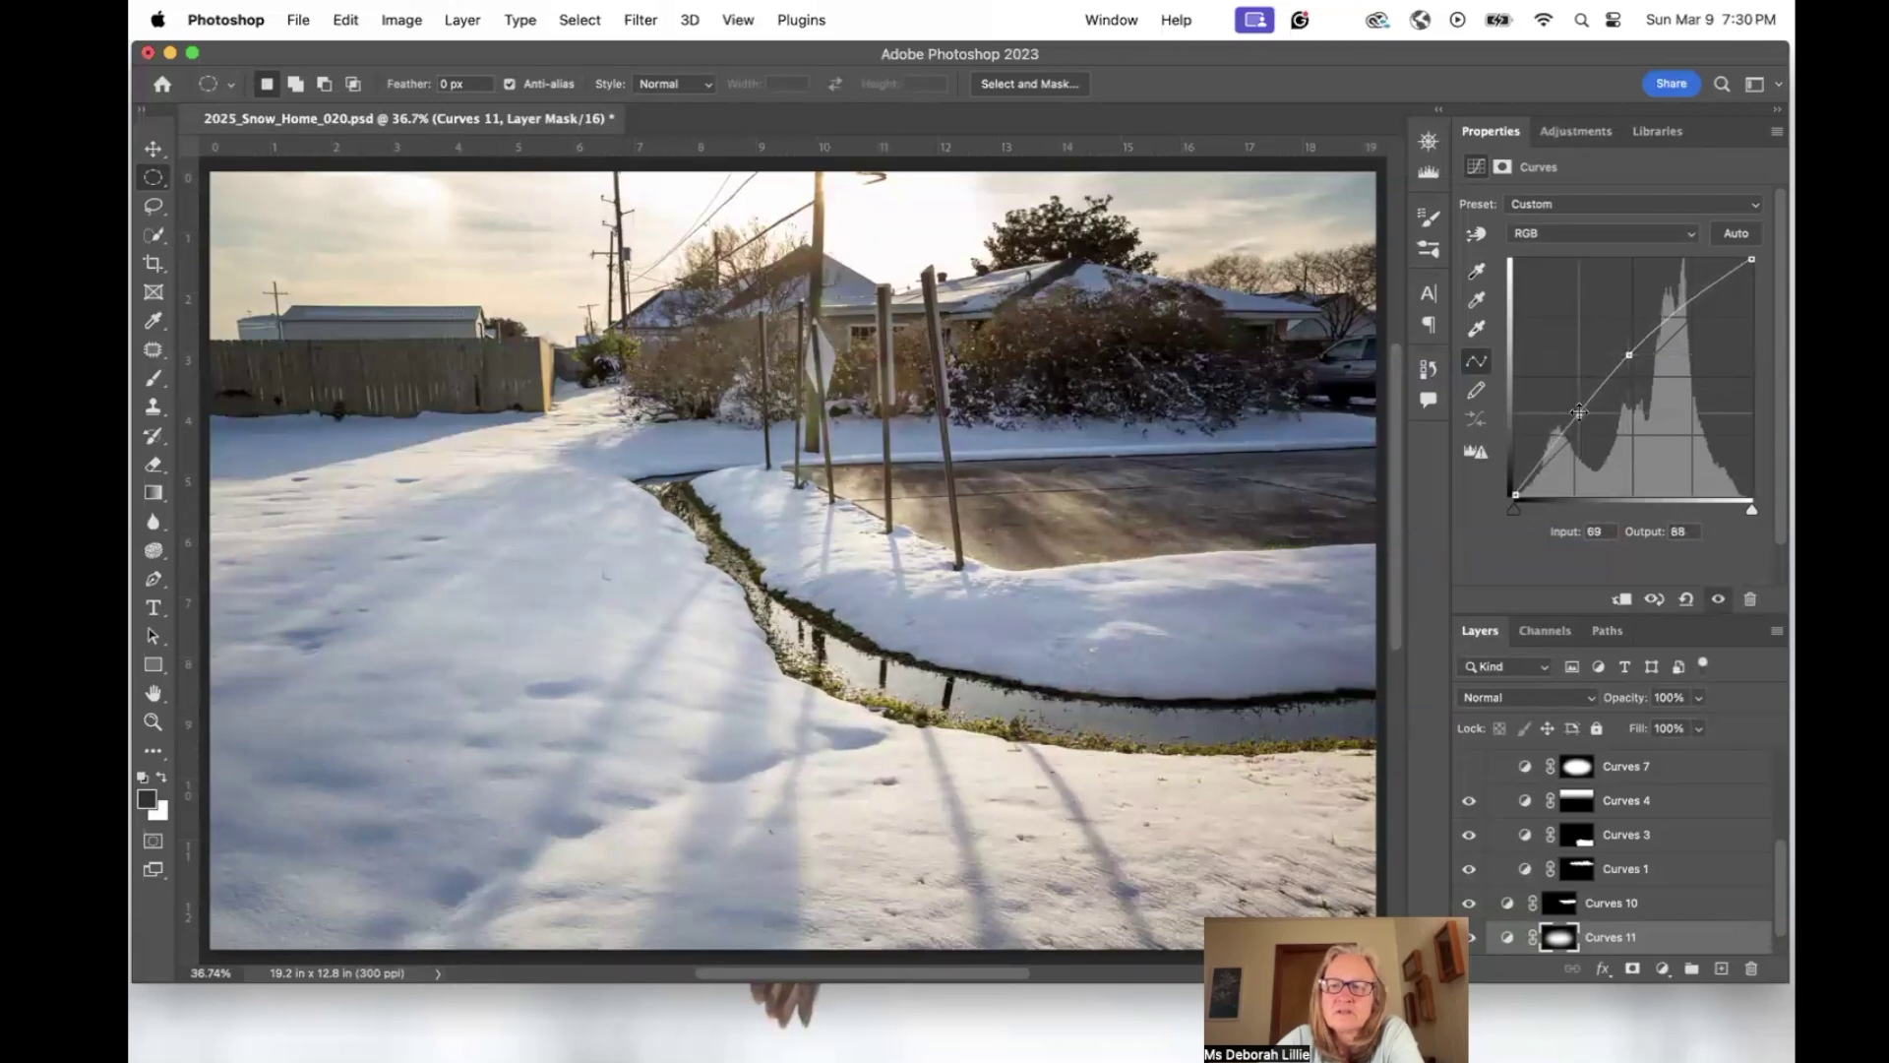
Hide the new Curves 11 layer to compare its effect and delete the layer.
{"action": "scroll", "coordinate": [1675, 932], "scroll_direction": "down", "scroll_amount": 1}
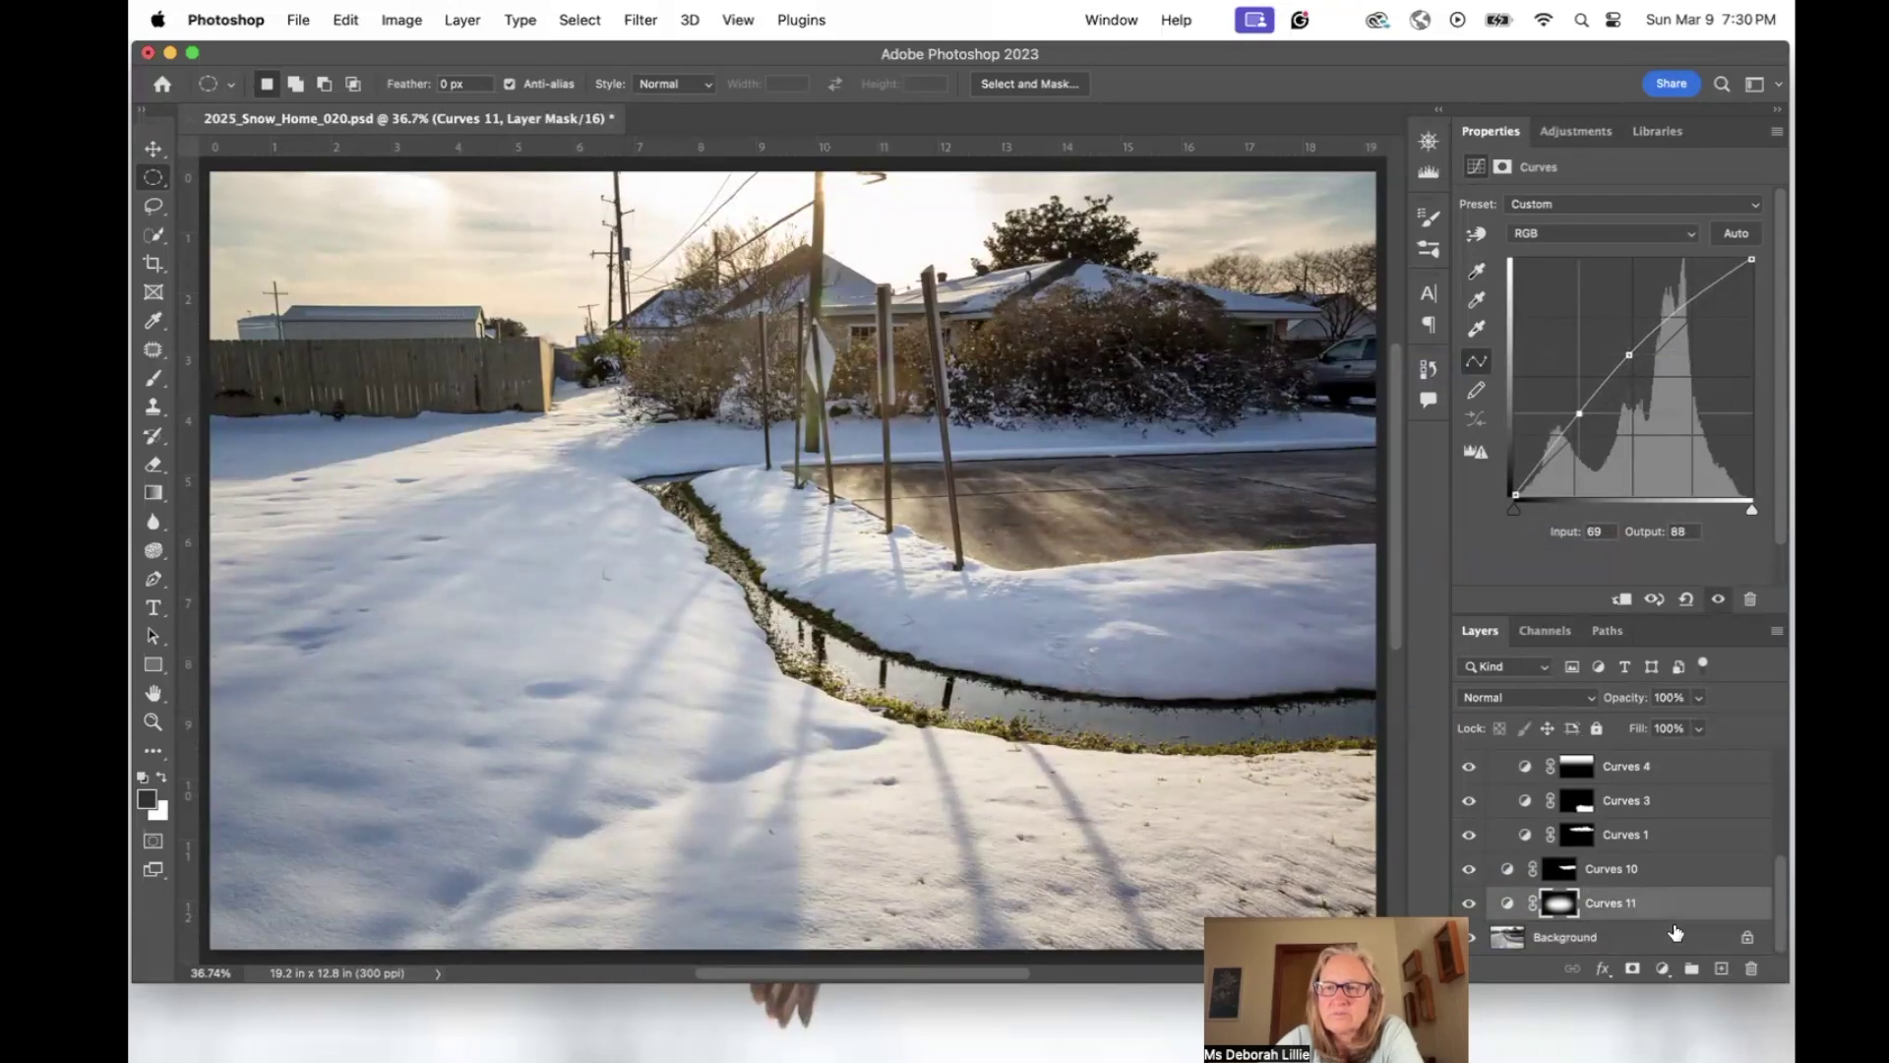
{"action": "left_click", "coordinate": [1469, 904]}
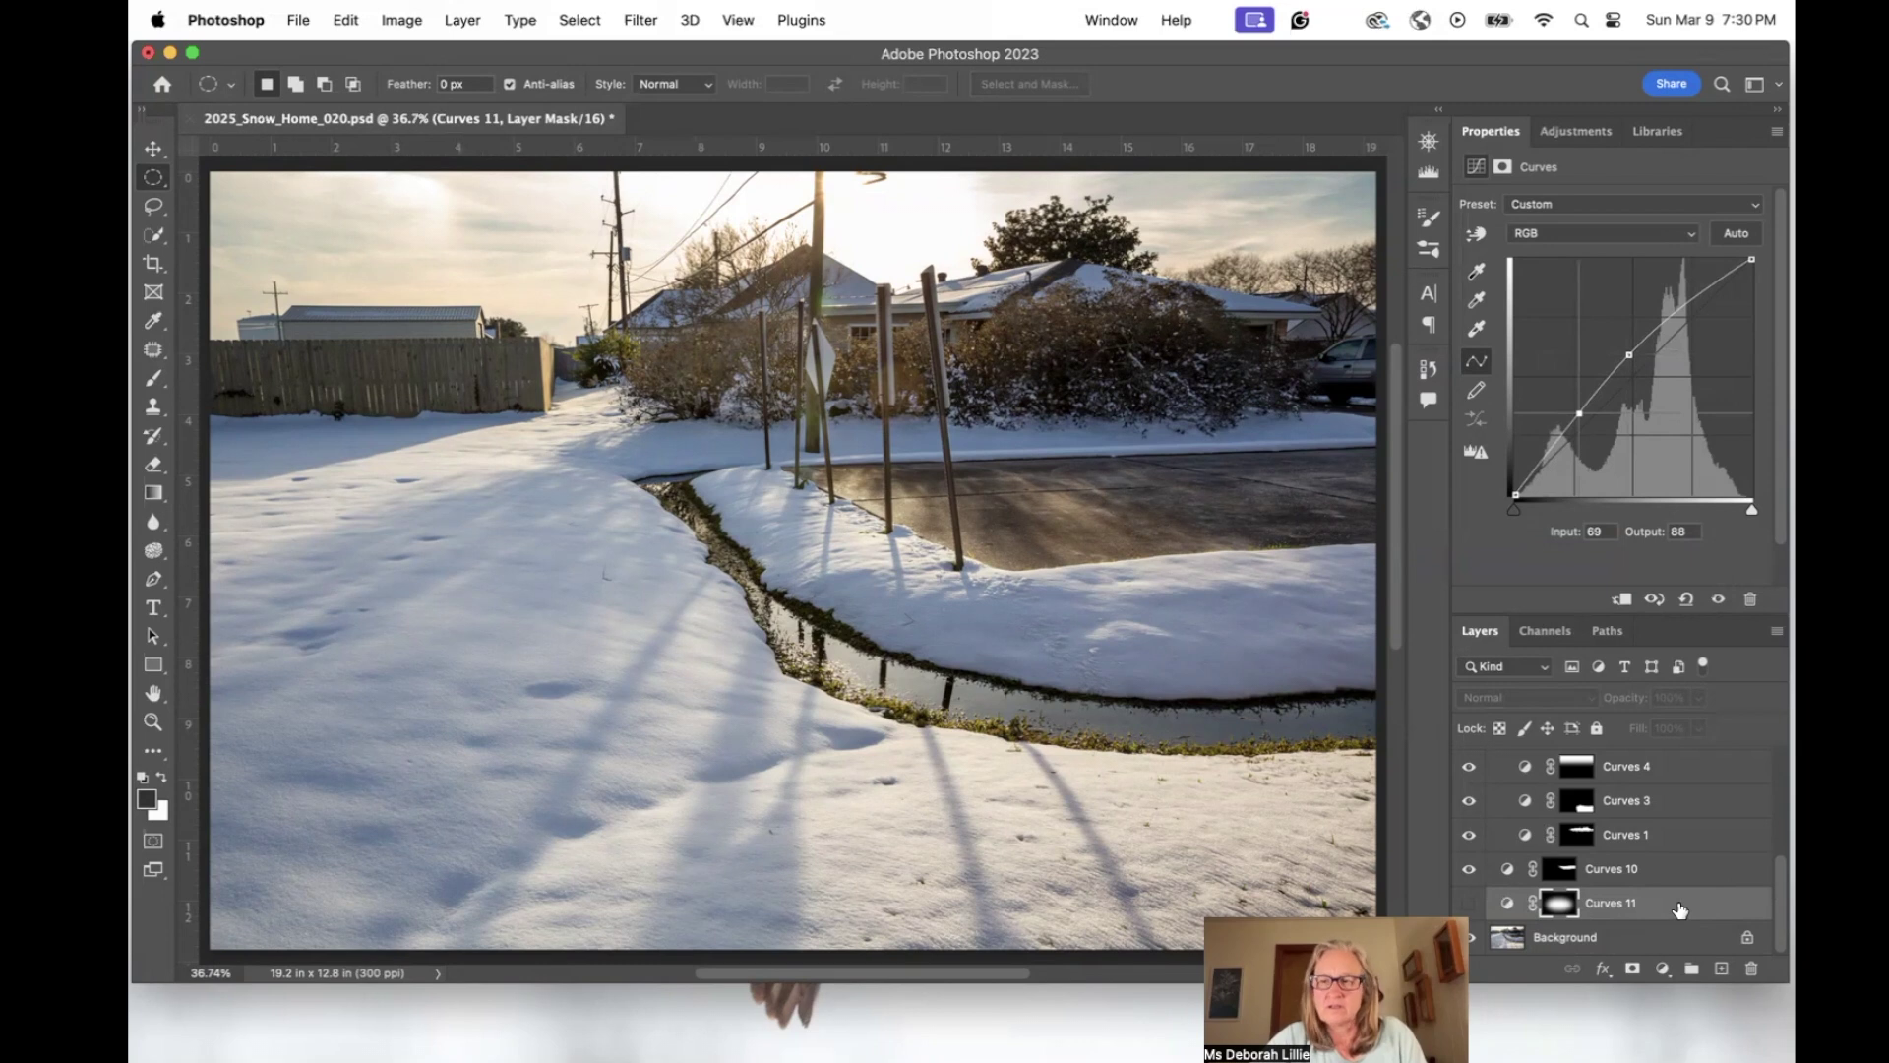
{"action": "left_click_drag", "start_coordinate": [1680, 909], "coordinate": [1749, 967]}
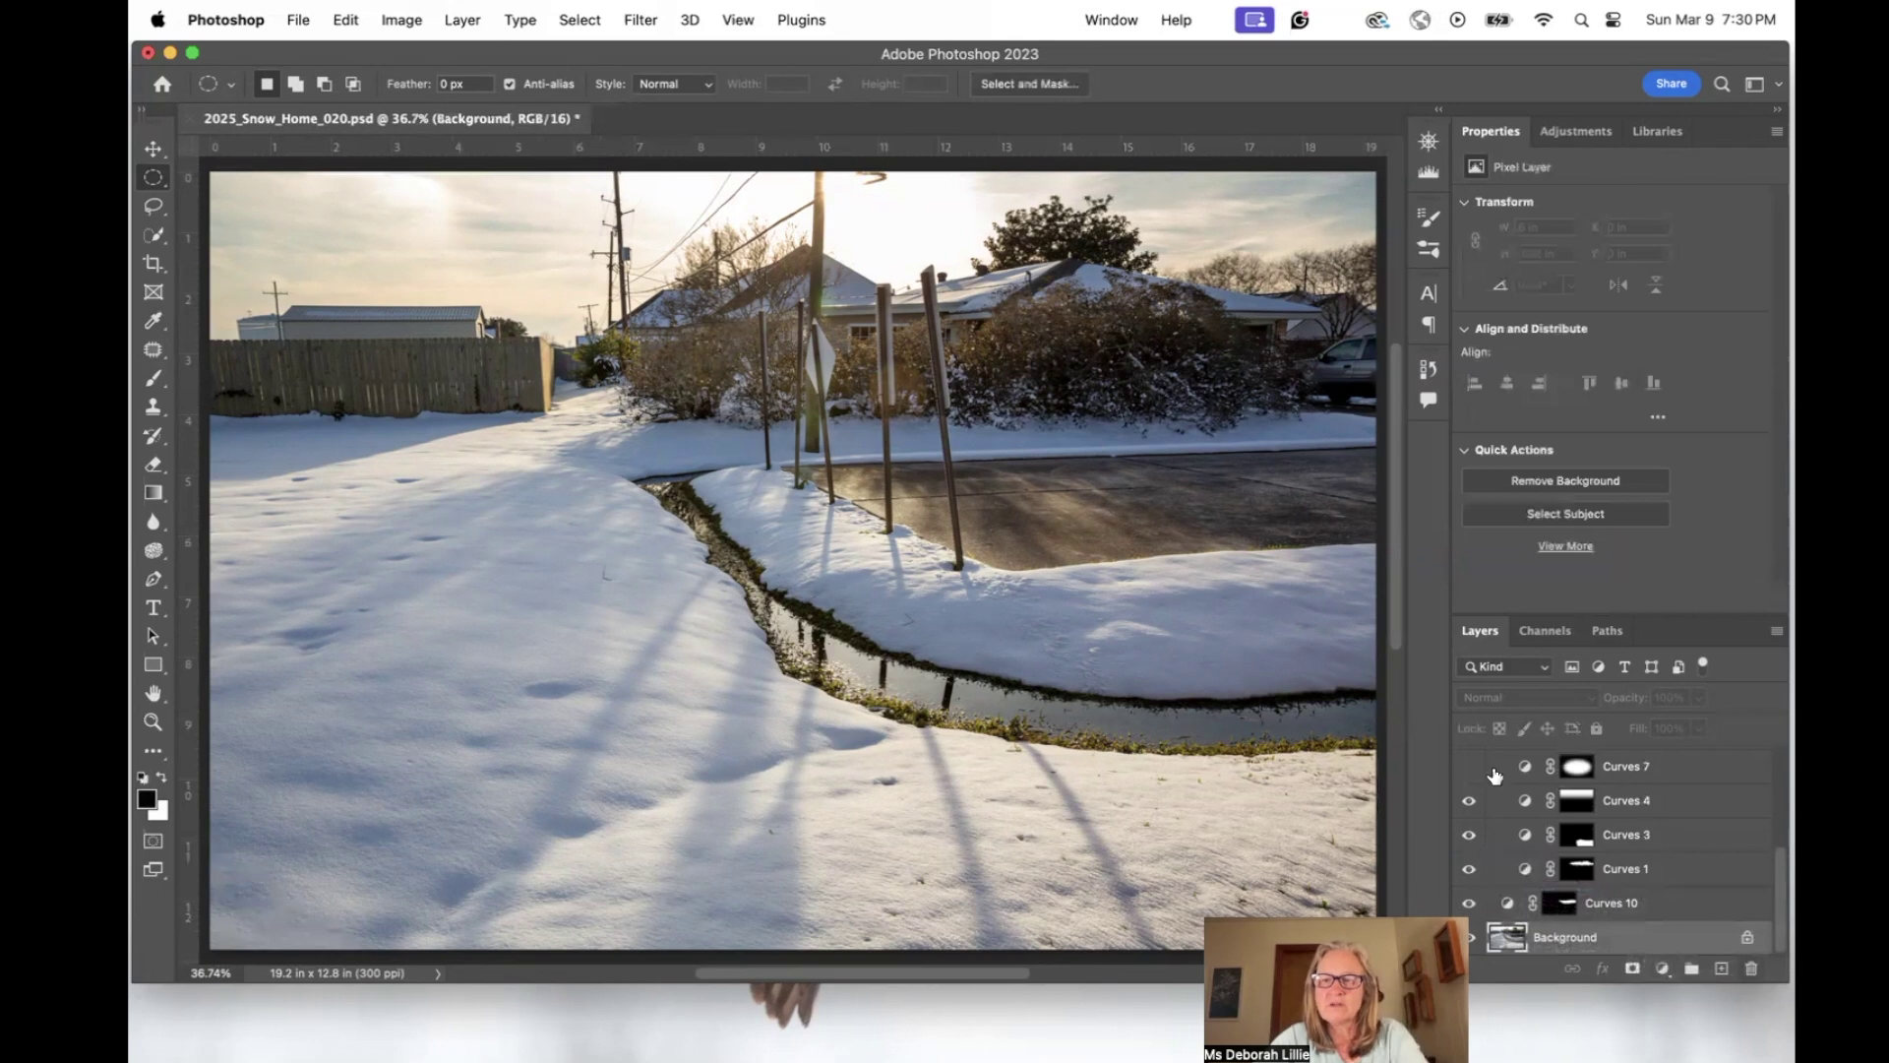
Turn on the Curves 7 and Curves 5 layers in Group 1, toggling Curves 5 to compare its effect.
{"action": "left_click", "coordinate": [1468, 767]}
{"action": "scroll", "coordinate": [1471, 777], "scroll_direction": "up", "scroll_amount": 1}
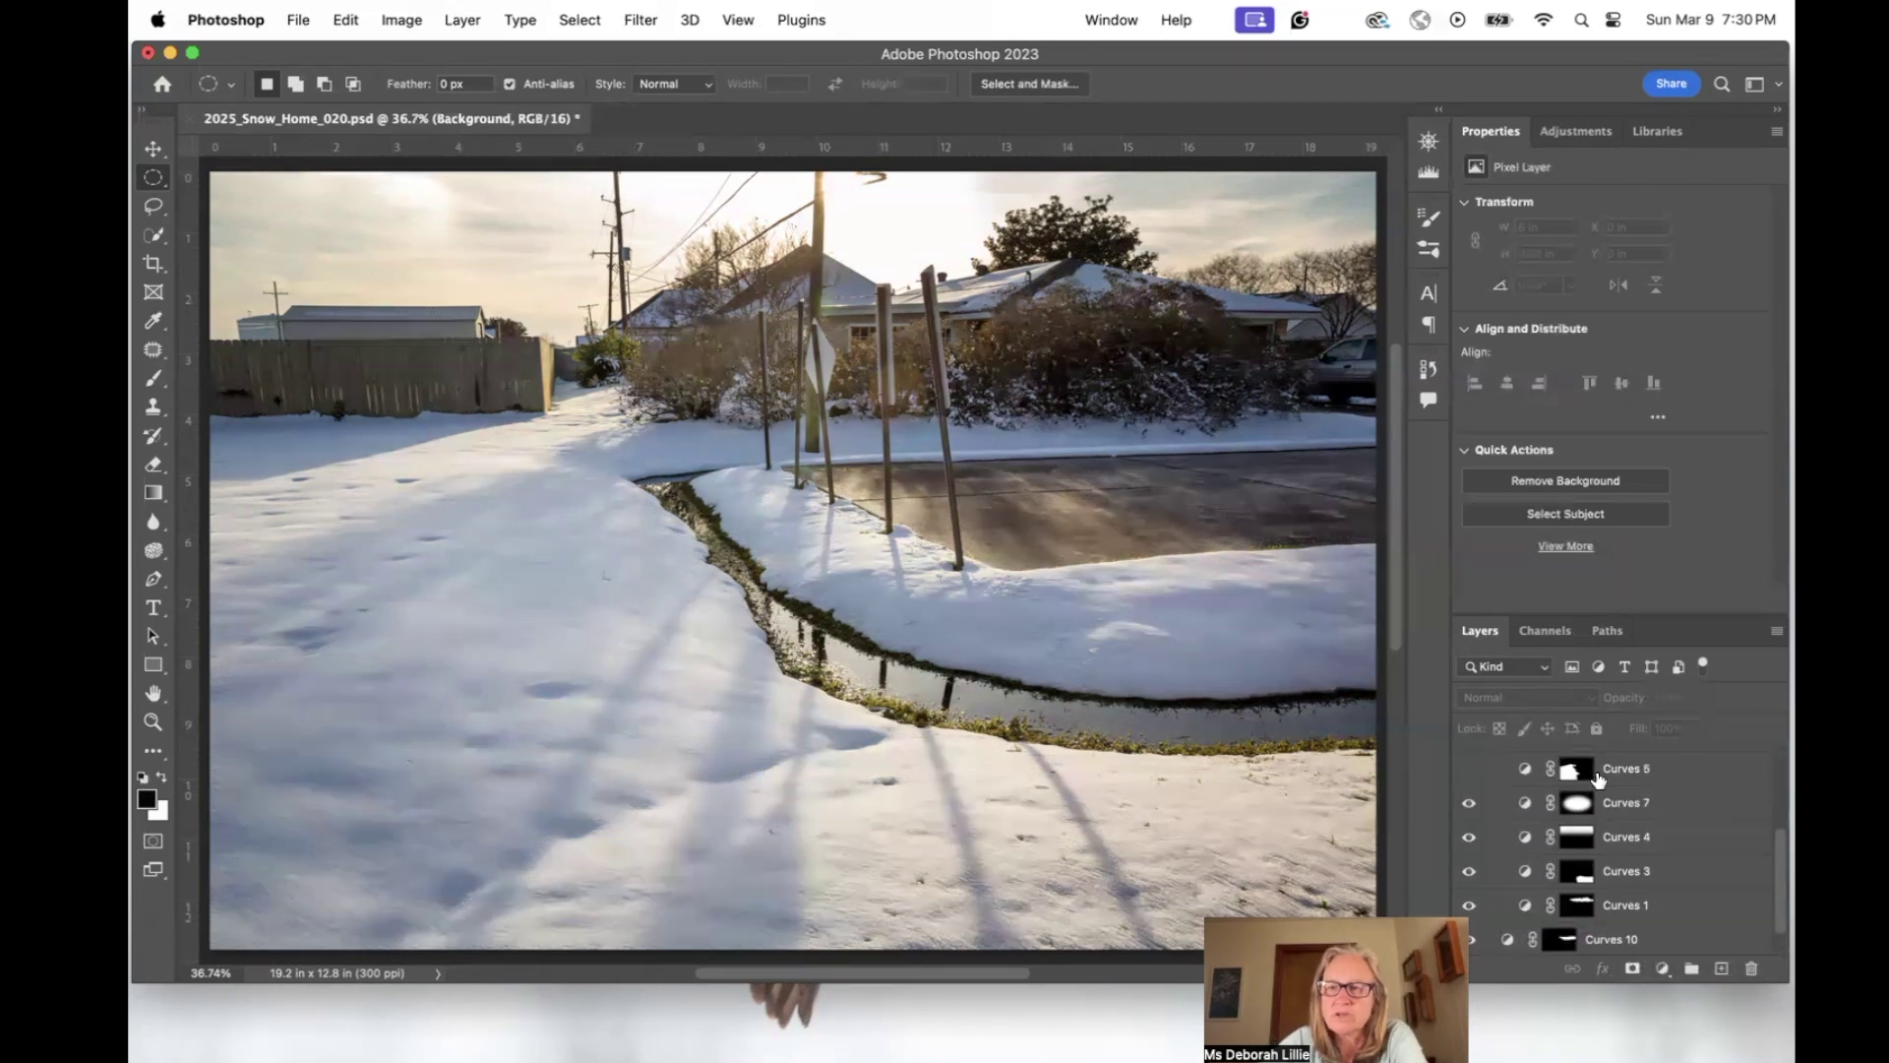
{"action": "scroll", "coordinate": [1480, 831], "scroll_direction": "up", "scroll_amount": 1}
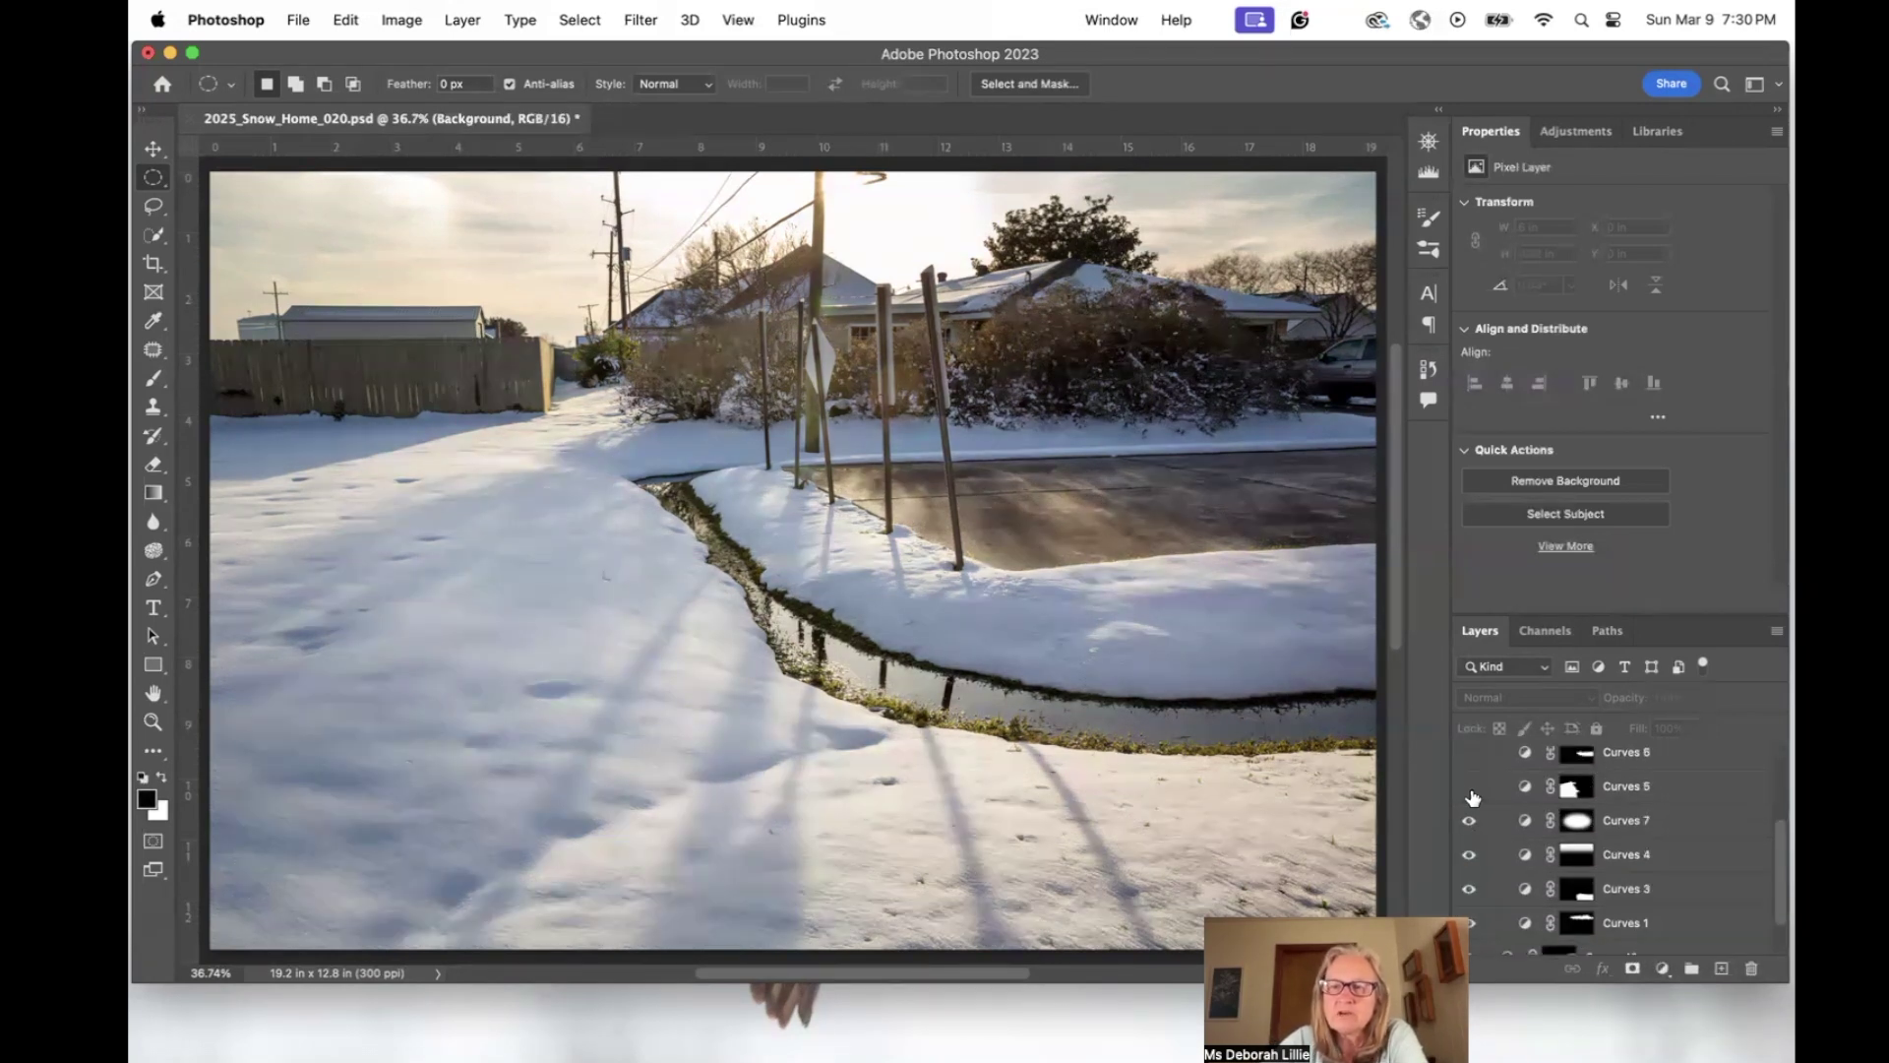
{"action": "left_click", "coordinate": [1468, 787]}
{"action": "left_click", "coordinate": [1468, 787]}
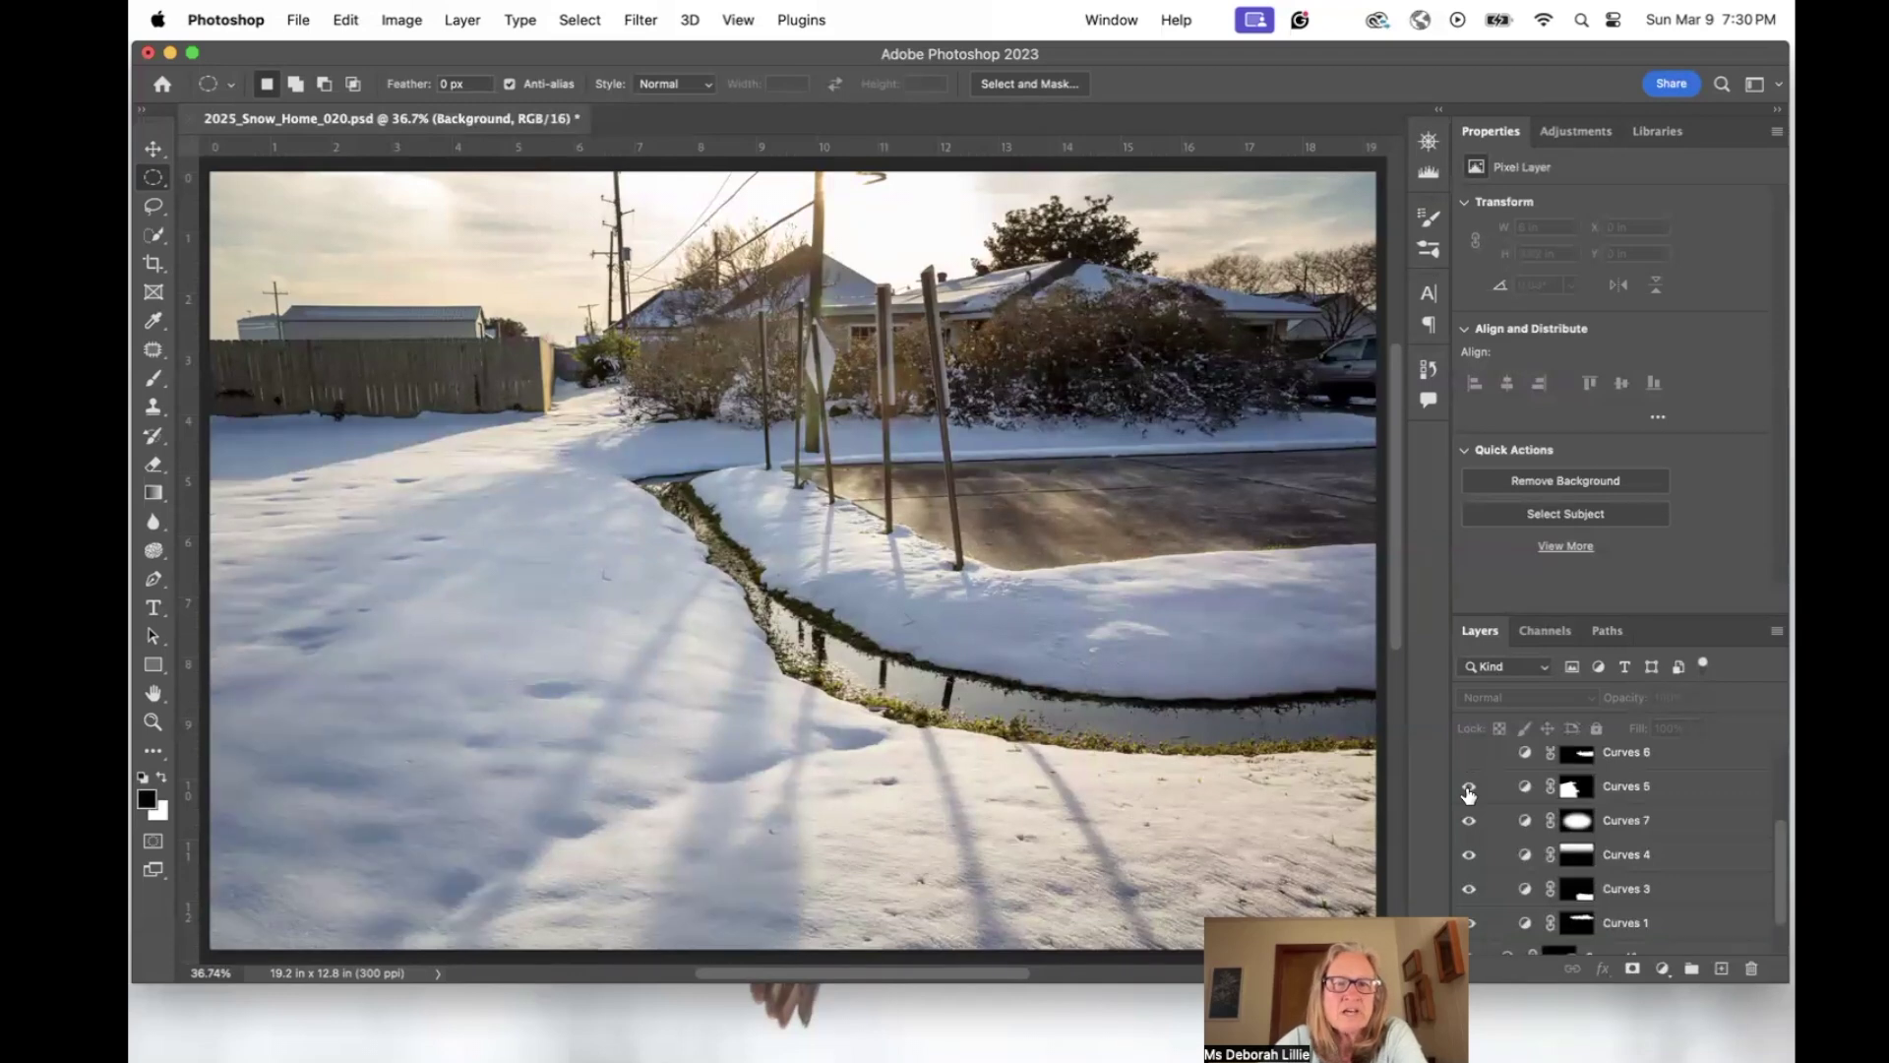
{"action": "left_click", "coordinate": [1468, 788]}
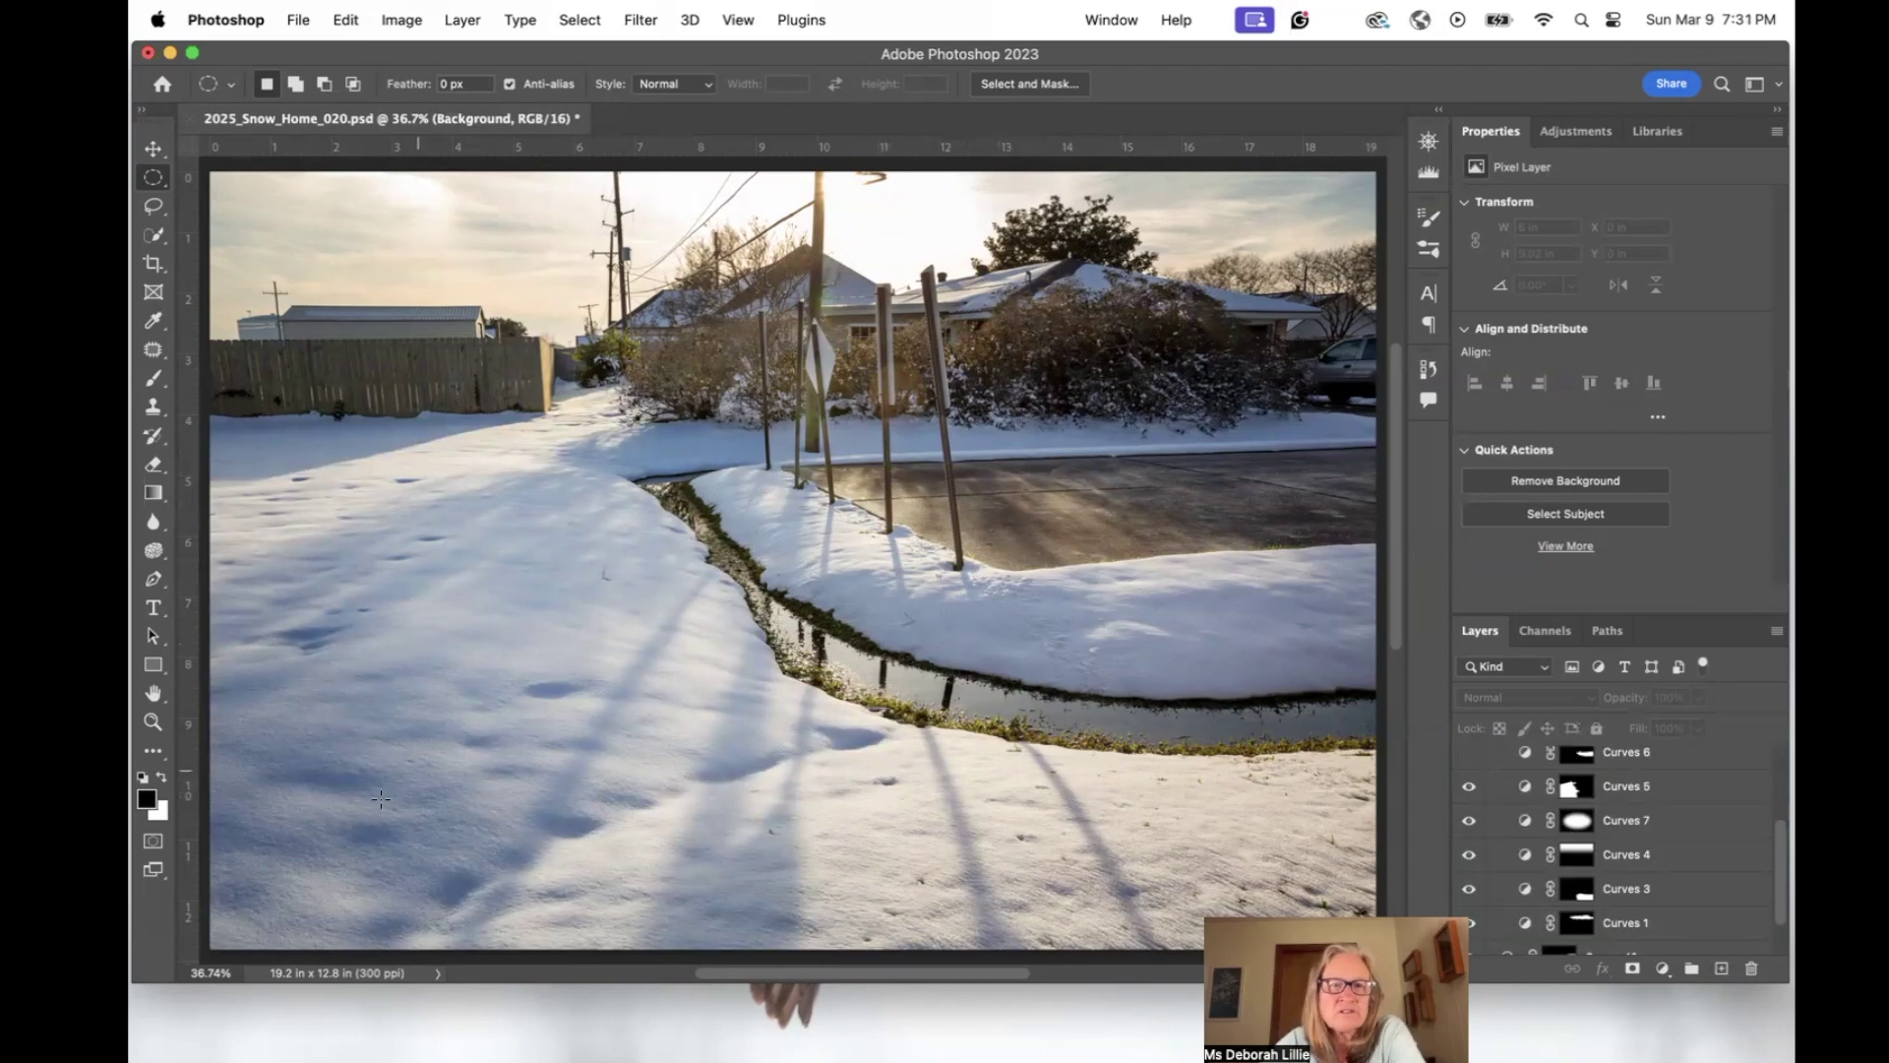
Turn on the Curves 6 and Color Balance 1 layers in Group 1, toggling Curves 6 to compare its effect.
{"action": "left_click", "coordinate": [1468, 754]}
{"action": "left_click", "coordinate": [1468, 753]}
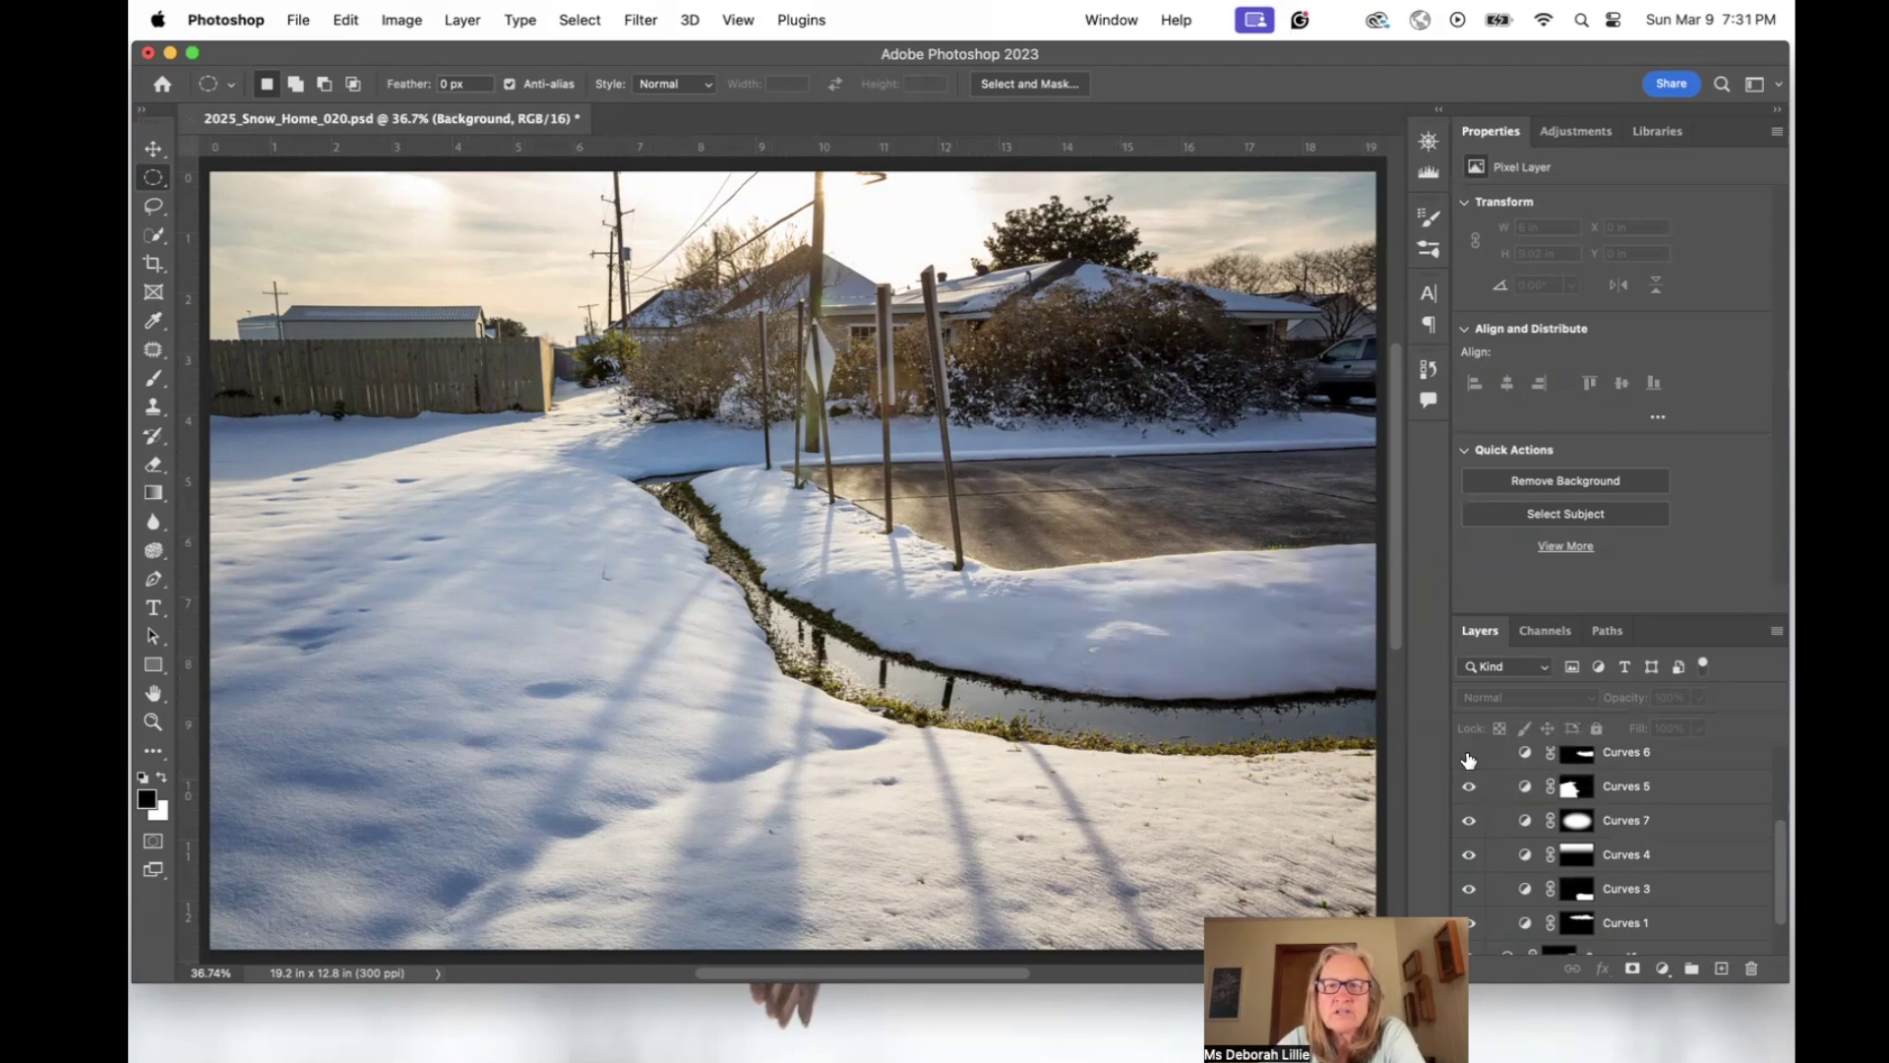
{"action": "left_click", "coordinate": [1468, 755]}
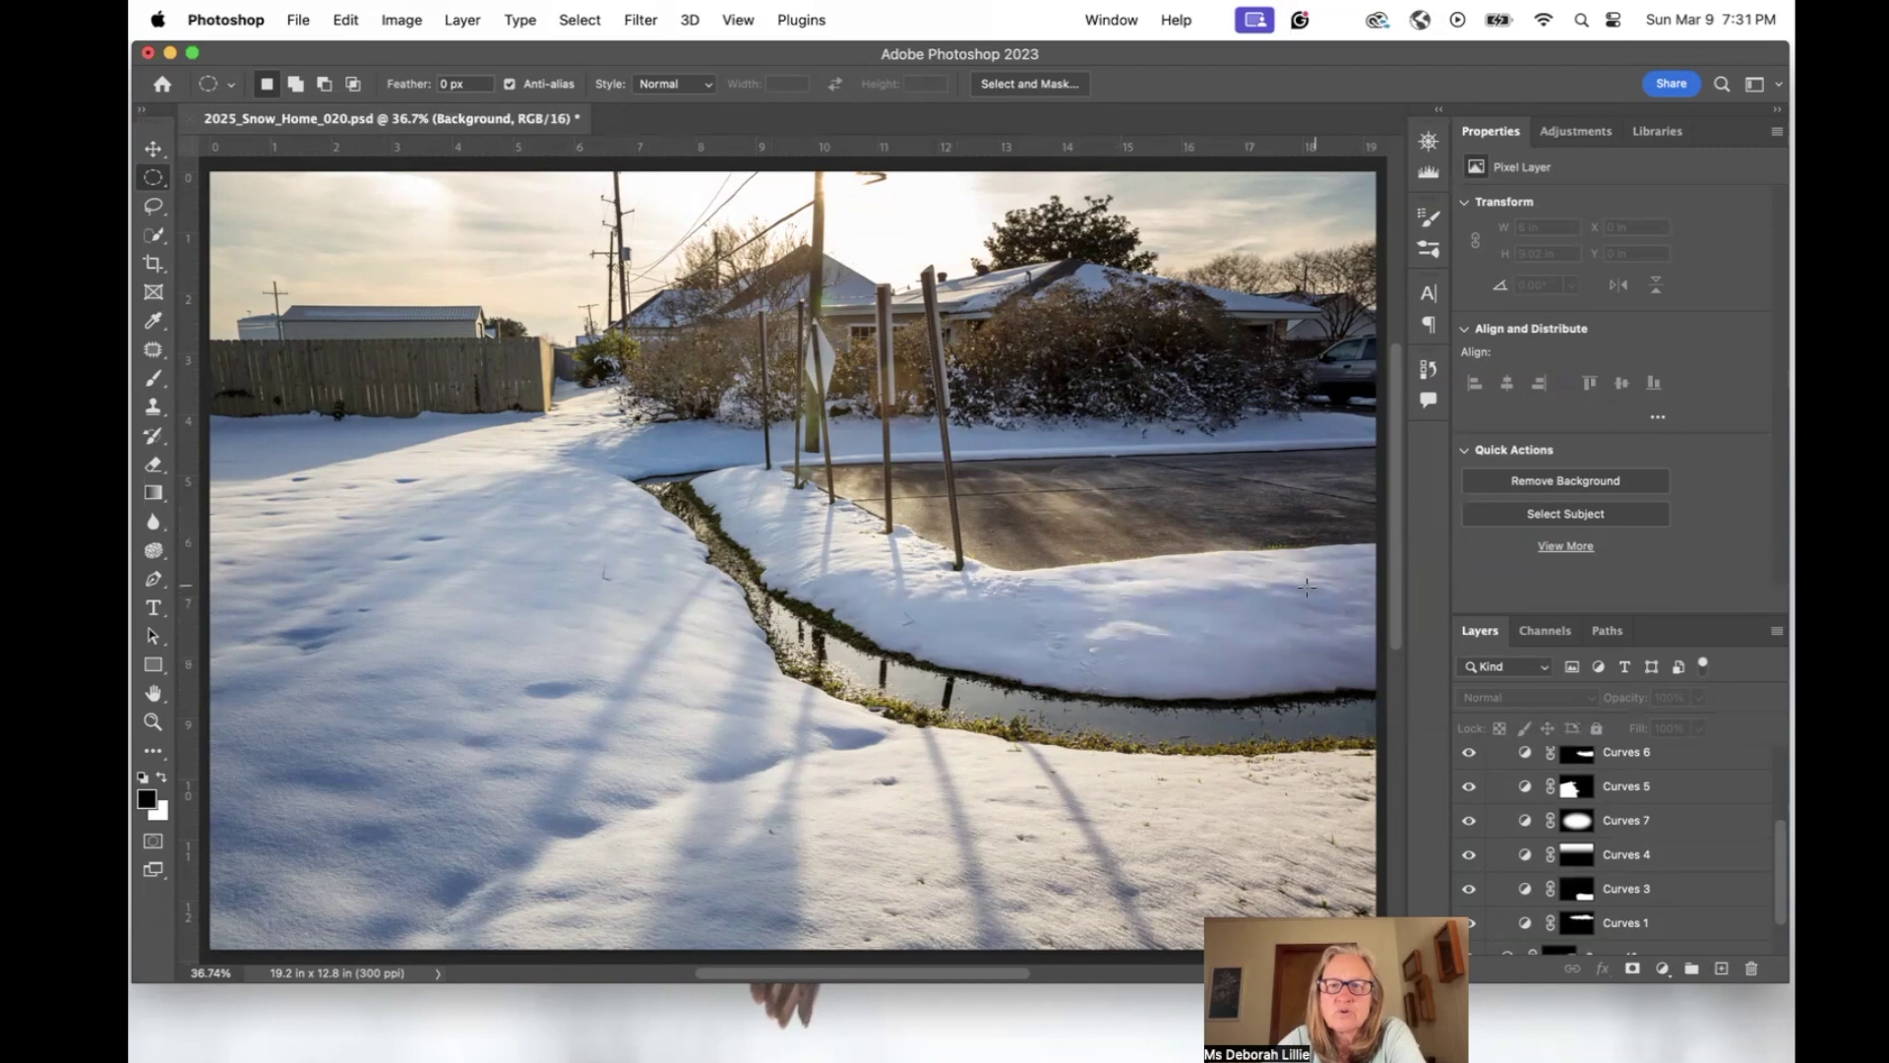
{"action": "scroll", "coordinate": [1515, 824], "scroll_direction": "up", "scroll_amount": 1}
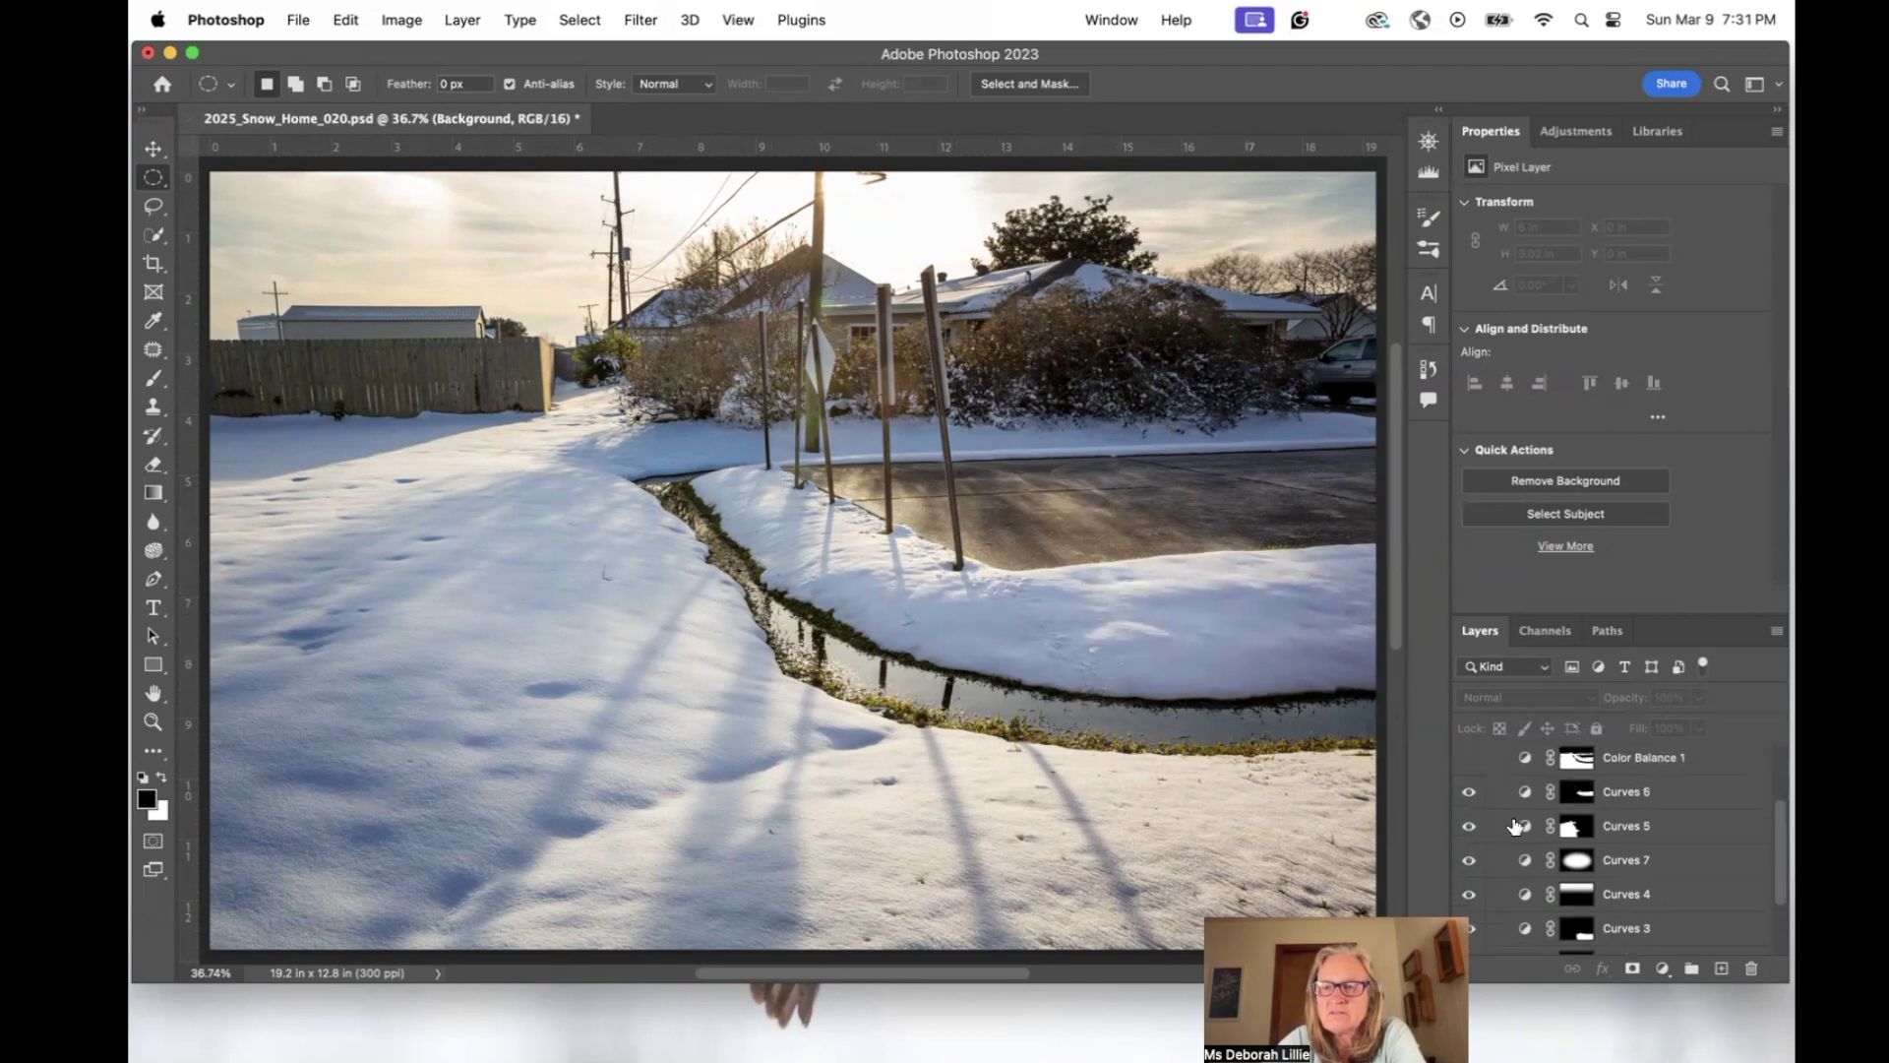
{"action": "left_click", "coordinate": [1468, 760]}
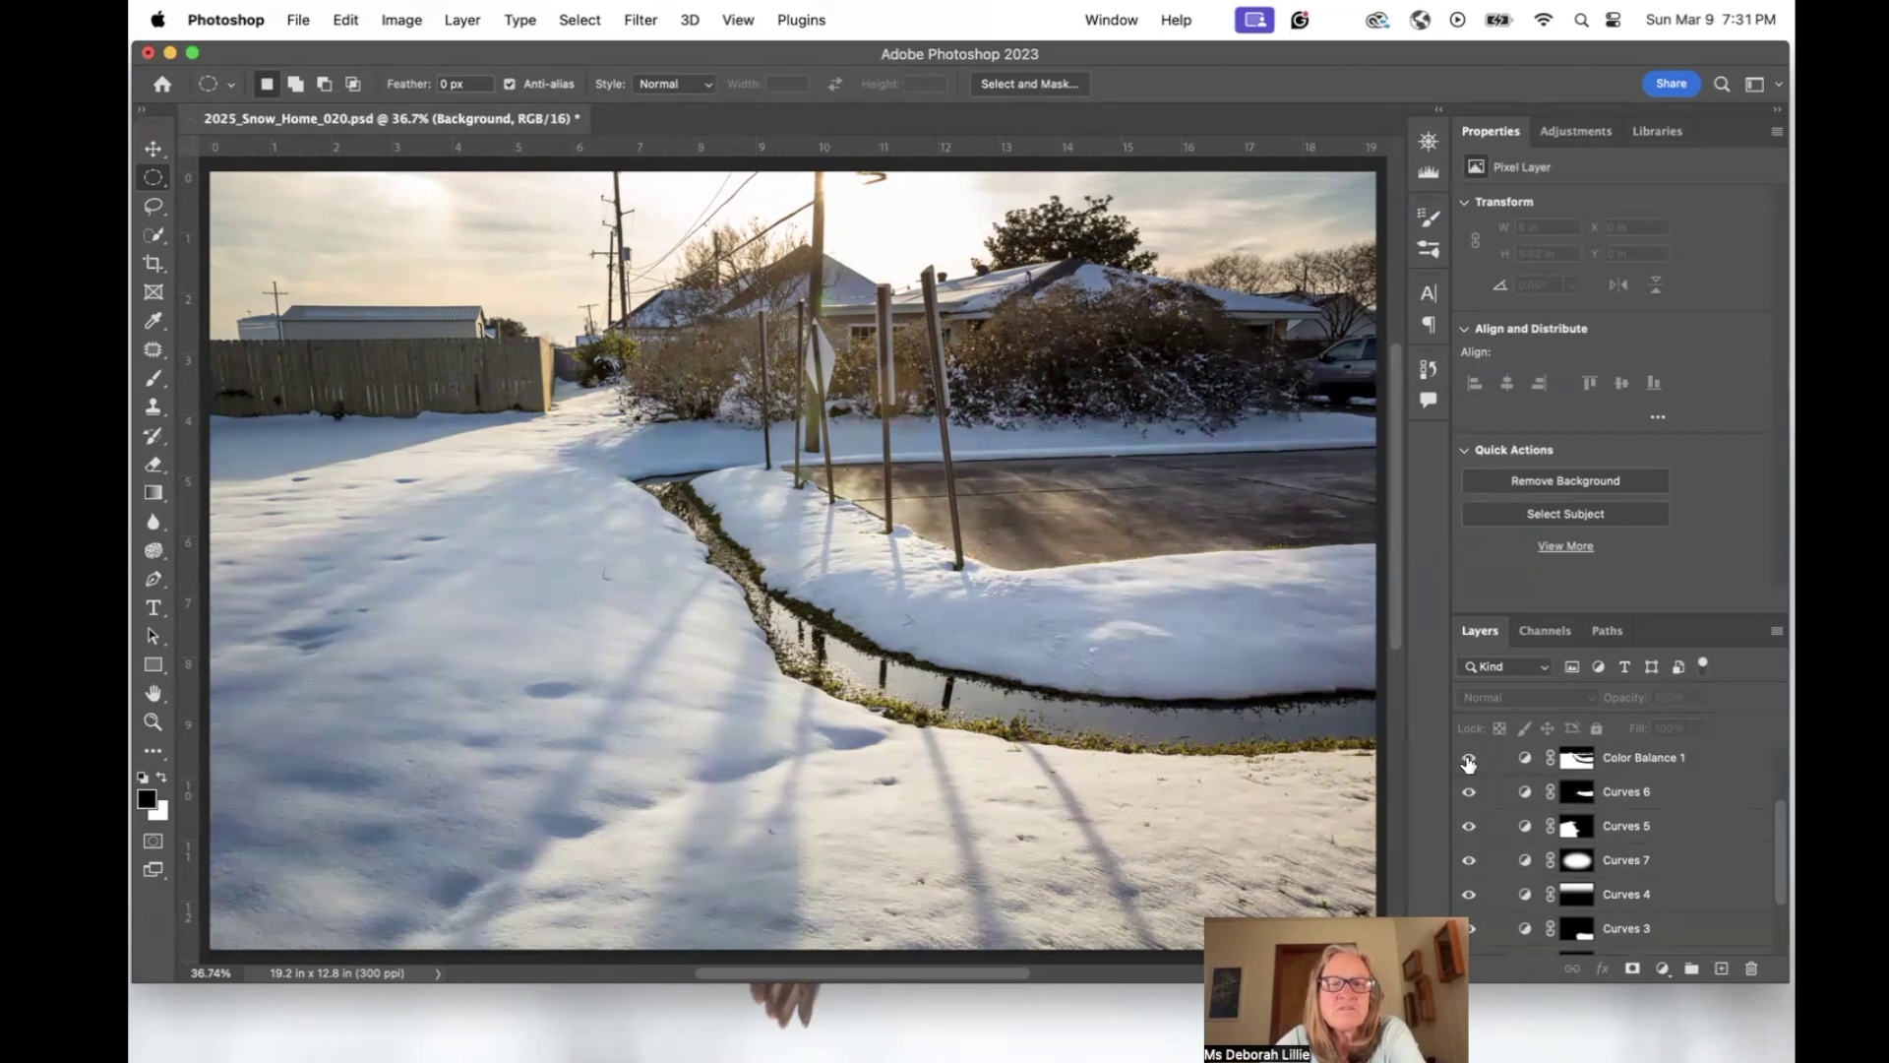
Turn on the Curves 8 layer in Group 1, toggling it to compare the ditch with and without it.
{"action": "scroll", "coordinate": [1523, 782], "scroll_direction": "up", "scroll_amount": 3}
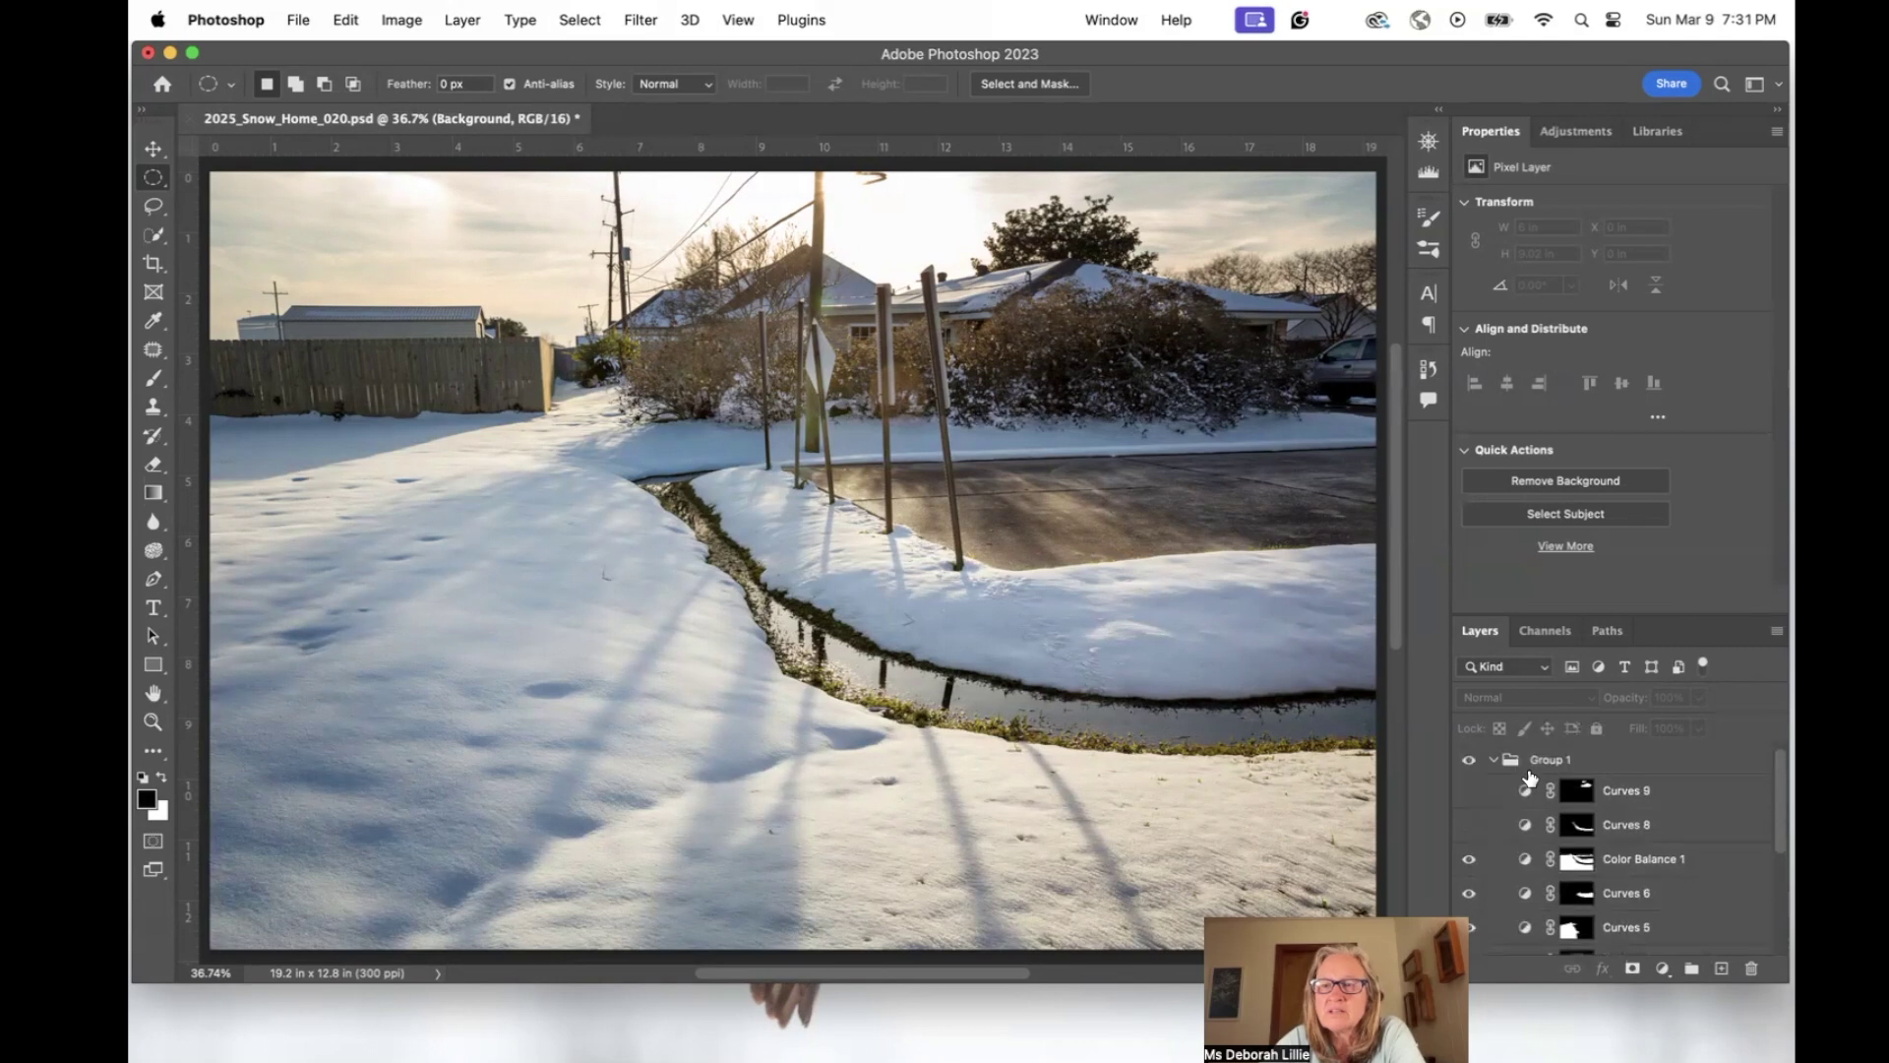
{"action": "left_click", "coordinate": [1469, 826]}
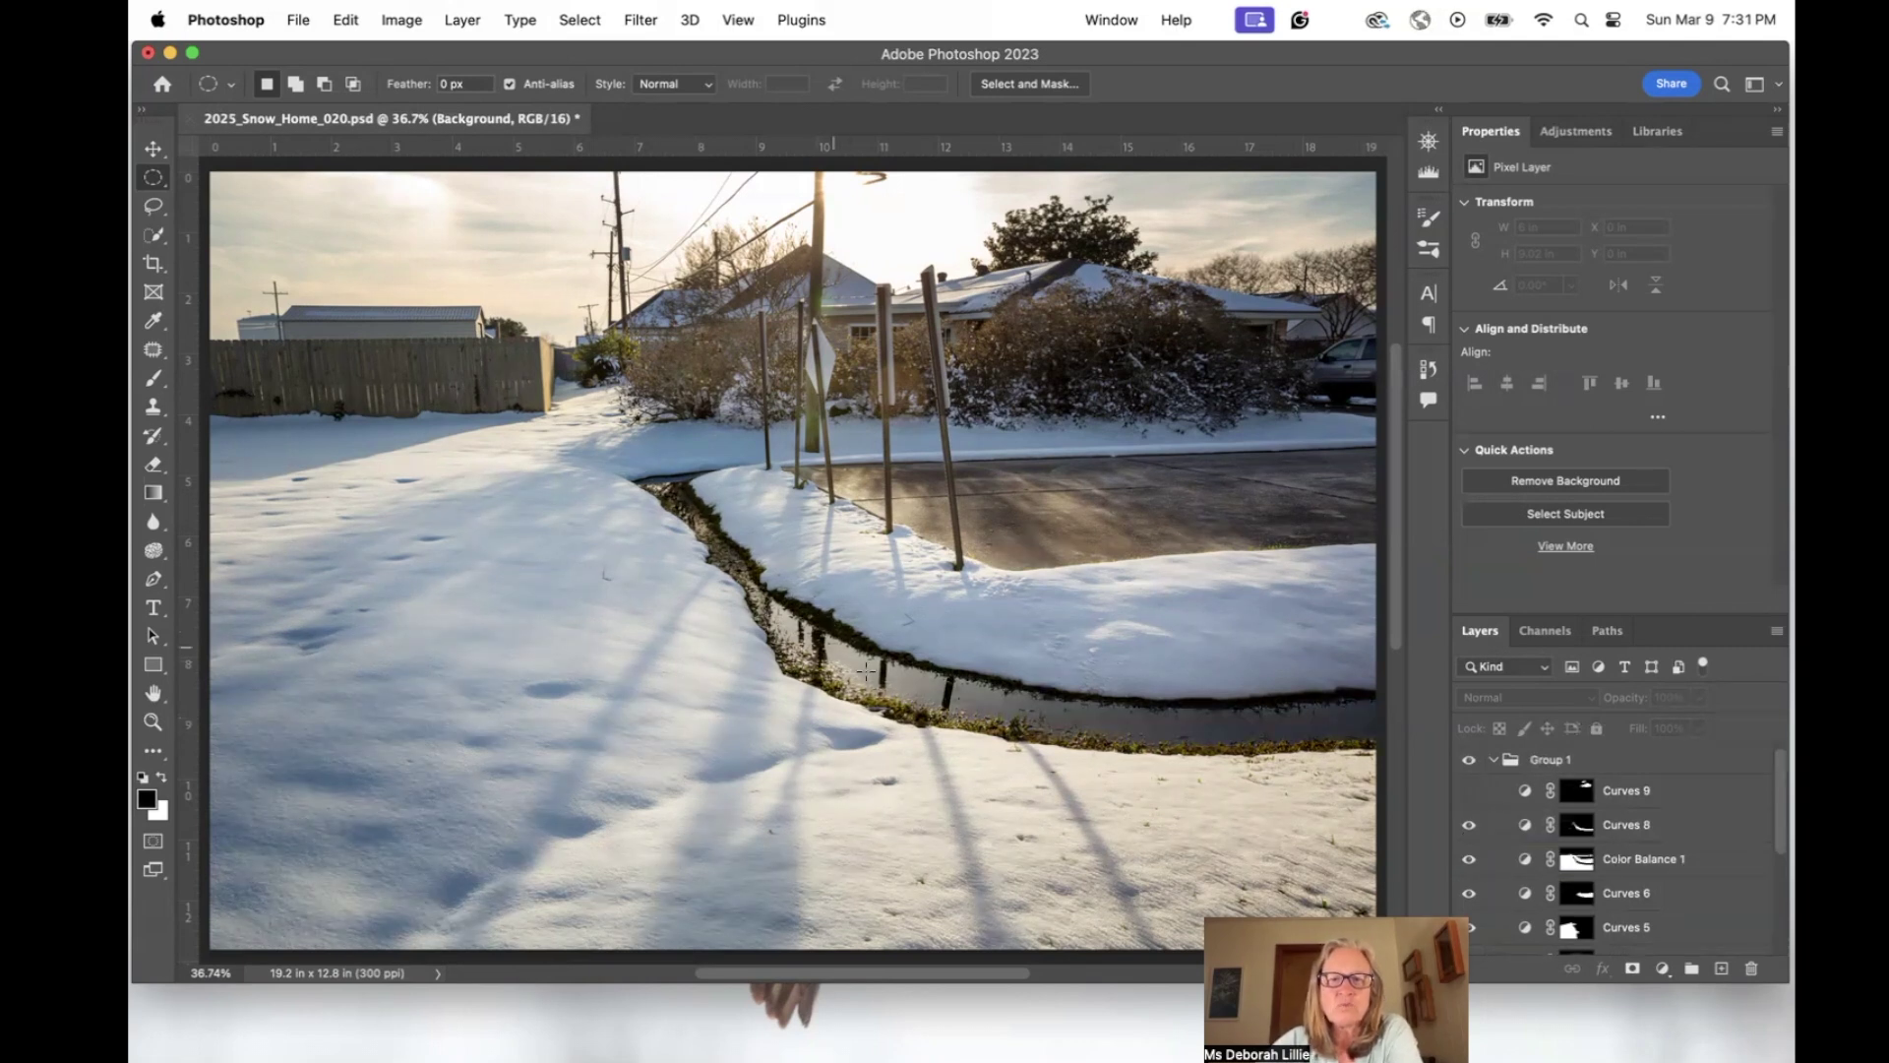
{"action": "left_click", "coordinate": [1467, 826]}
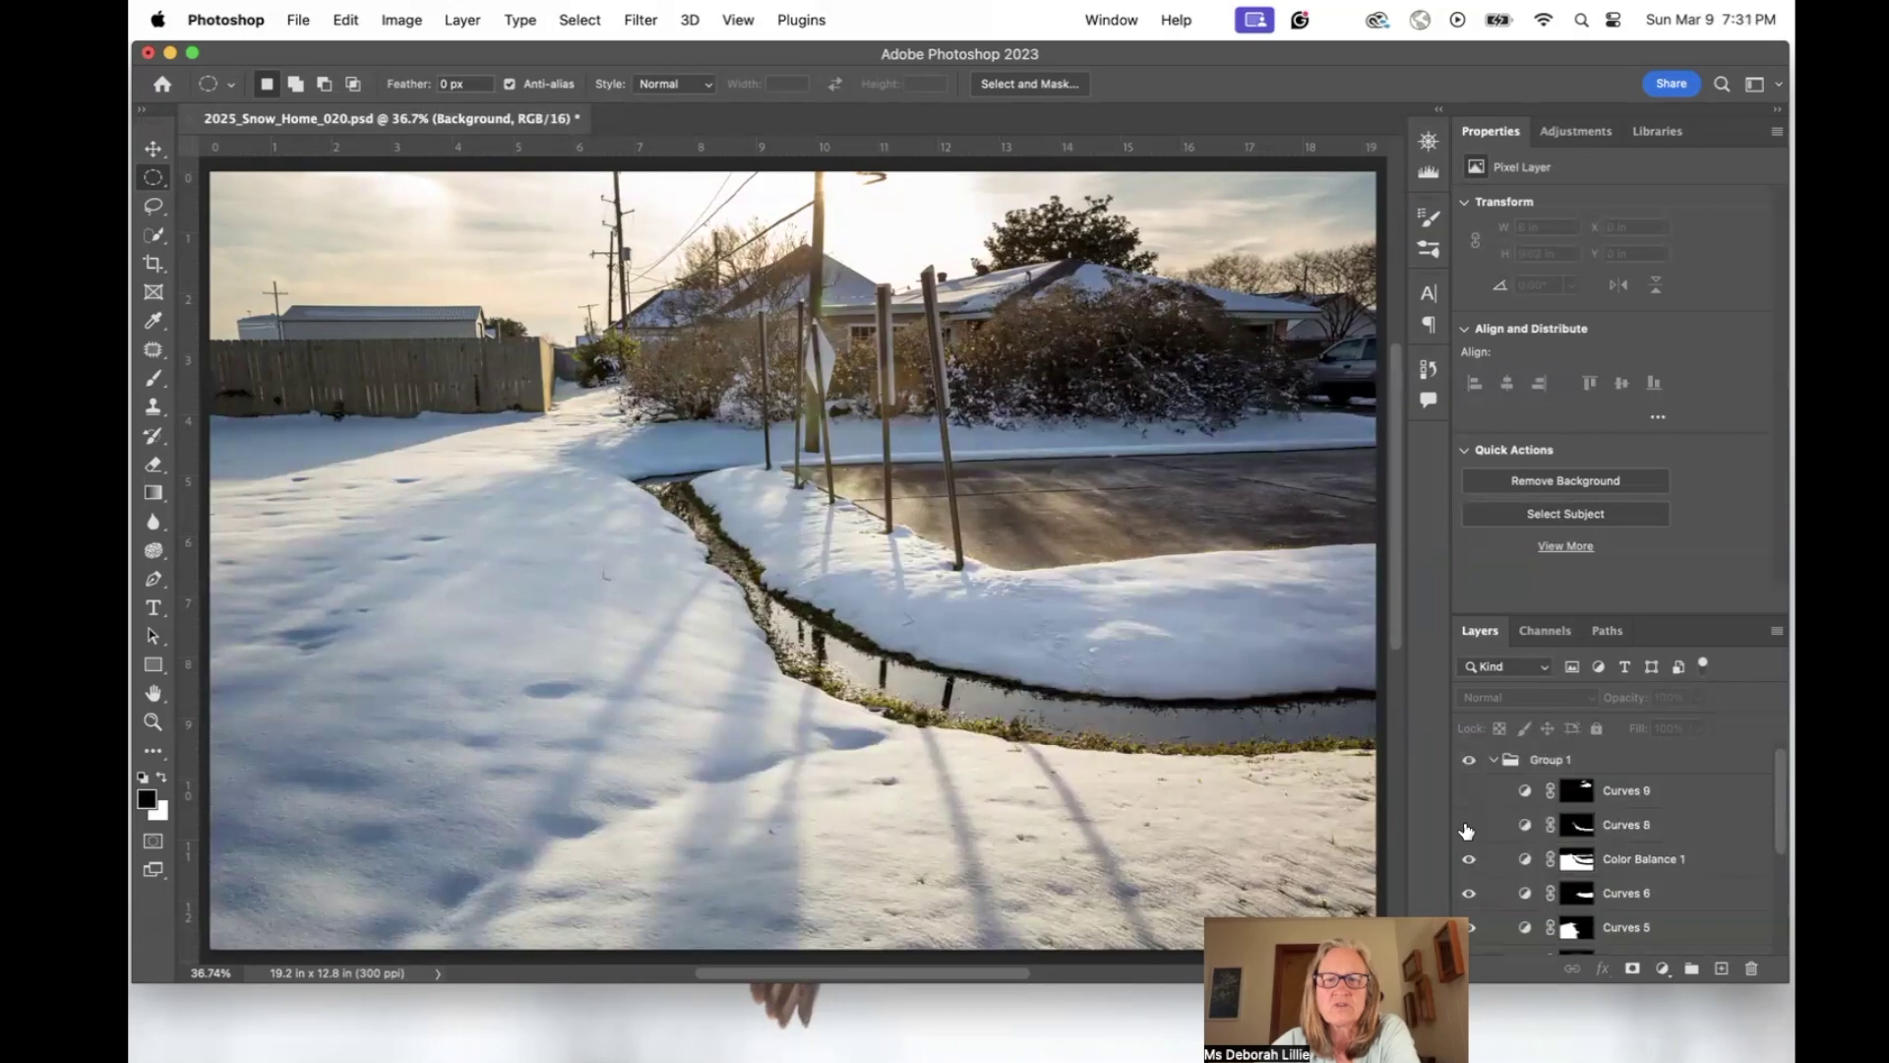
{"action": "left_click", "coordinate": [1467, 827]}
Raise the Curves 8 curve slightly, with its lower point at input 59, output 40, compare its effect, and turn on Curves 9.
{"action": "left_click", "coordinate": [1527, 826]}
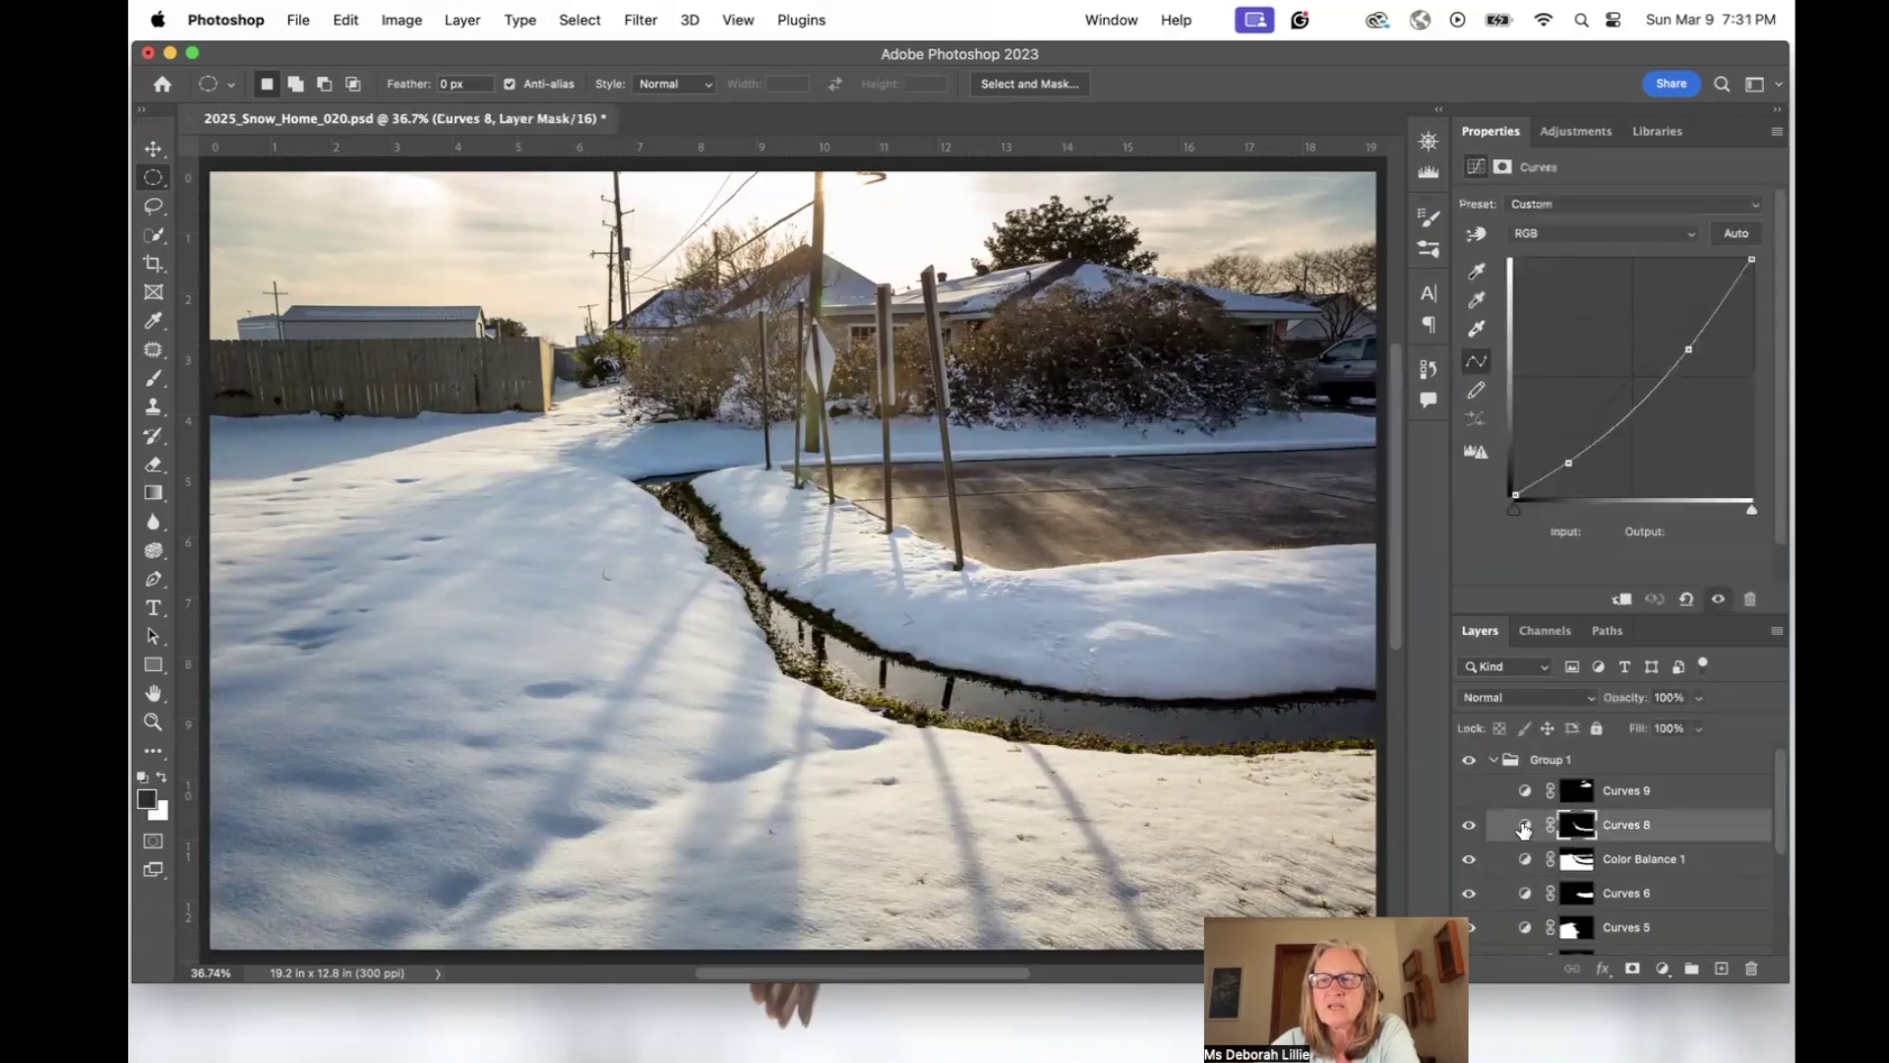
{"action": "left_click_drag", "start_coordinate": [1688, 349], "coordinate": [1682, 345]}
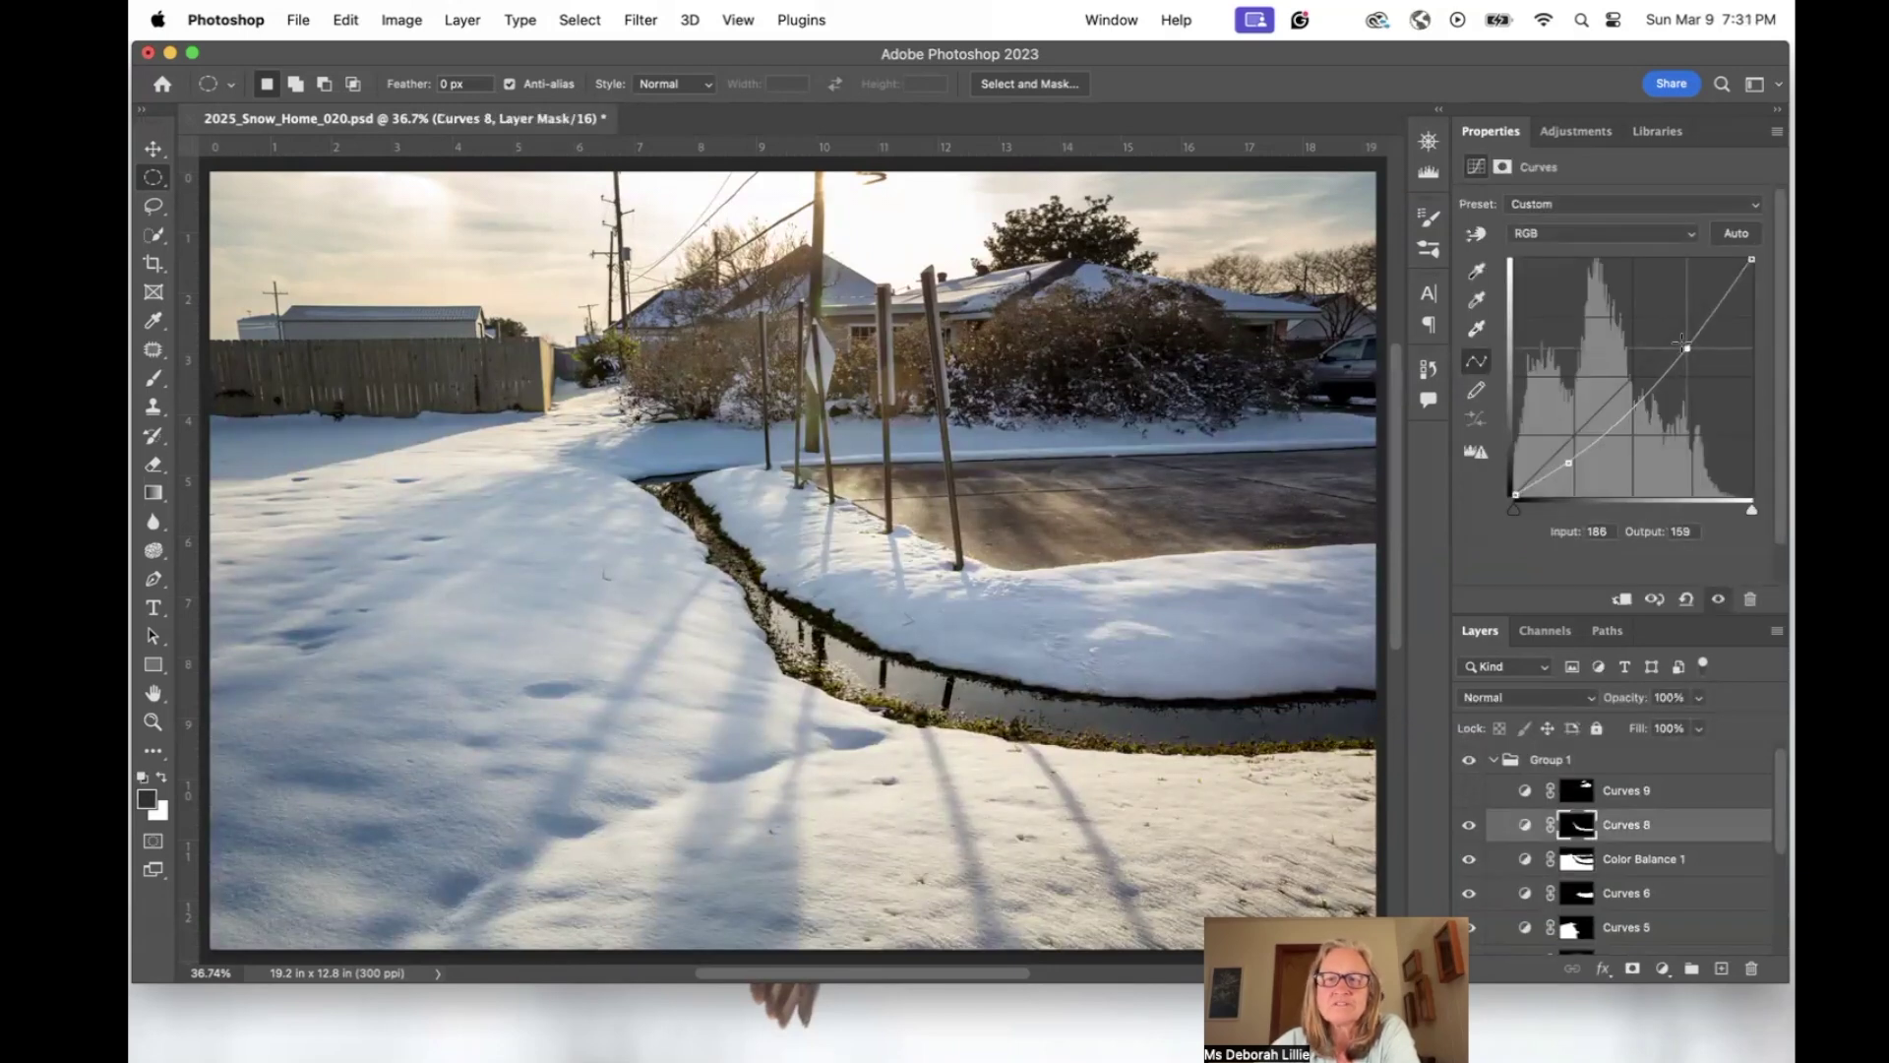
{"action": "left_click", "coordinate": [1569, 461]}
{"action": "left_click", "coordinate": [1469, 826]}
{"action": "left_click", "coordinate": [1470, 827]}
{"action": "left_click", "coordinate": [1469, 792]}
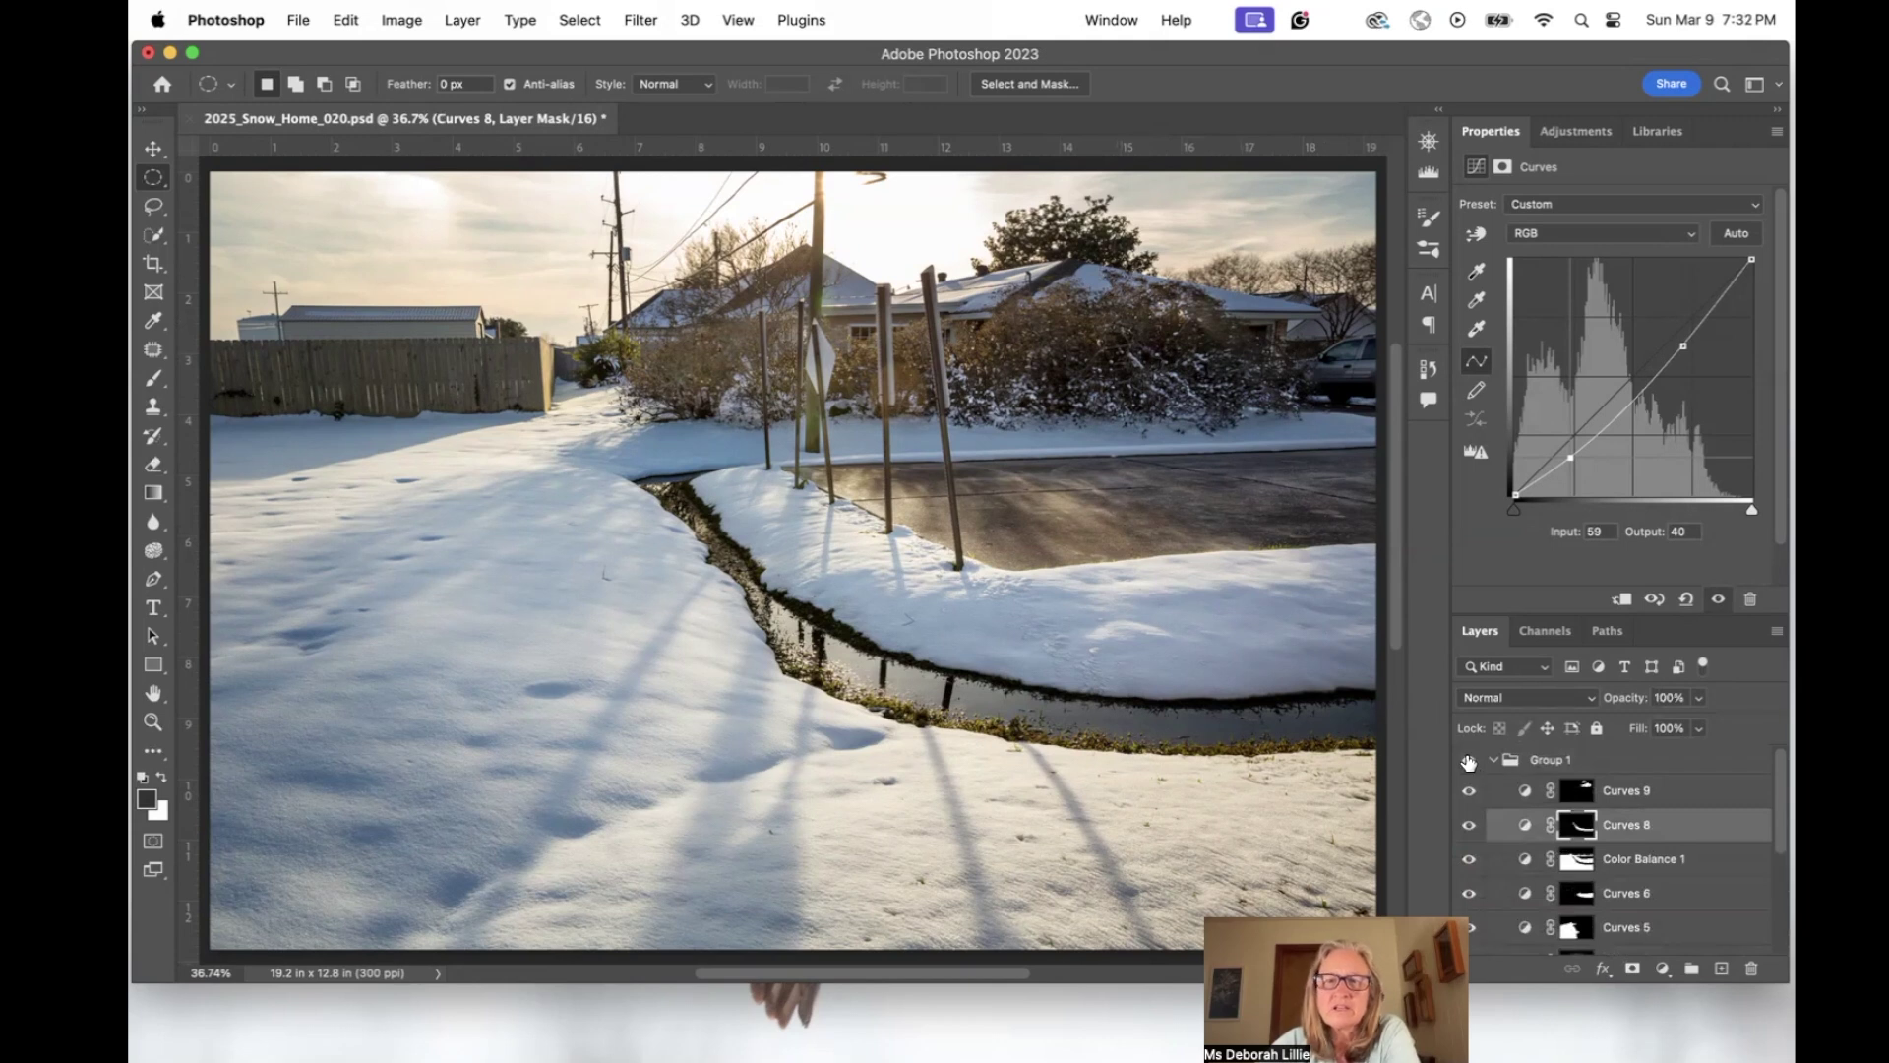
Move the Curves 10 layer to the top of Group 1 and create a new empty group above it.
{"action": "scroll", "coordinate": [1613, 886], "scroll_direction": "down", "scroll_amount": 5}
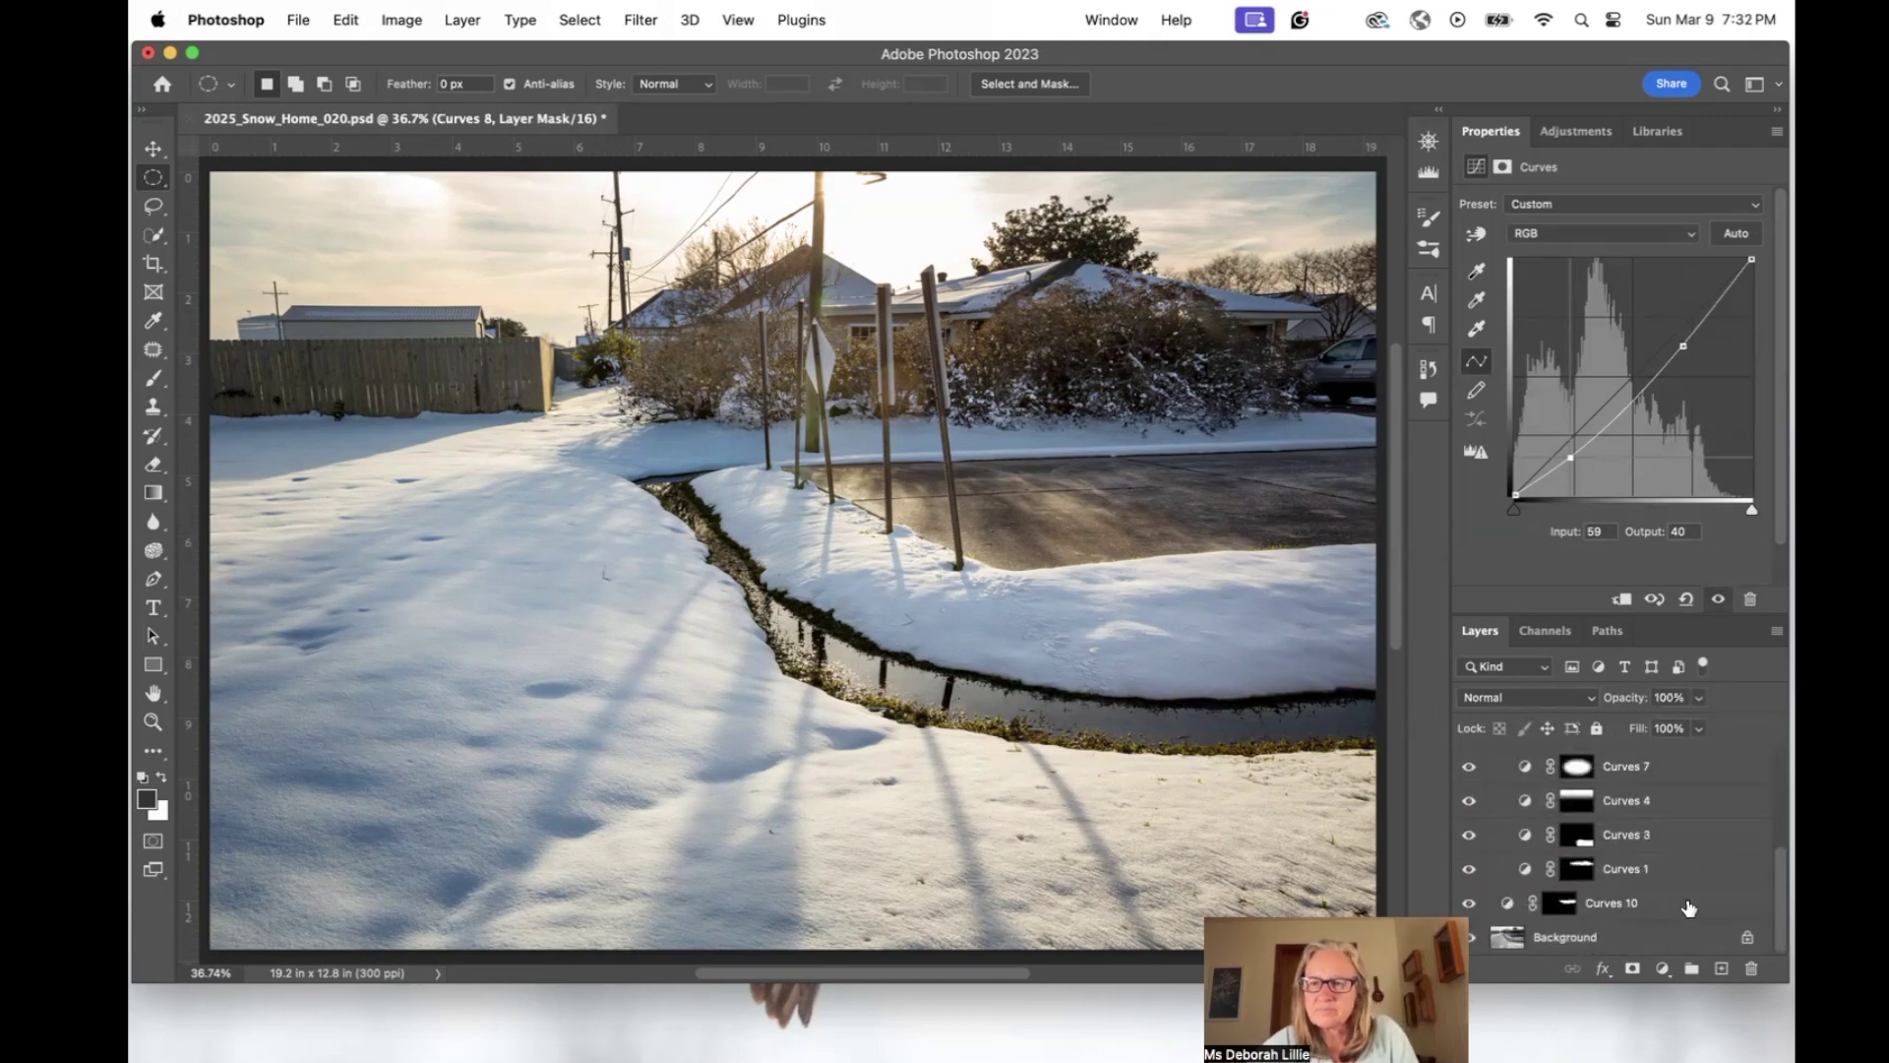
{"action": "left_click_drag", "start_coordinate": [1688, 907], "coordinate": [1520, 775]}
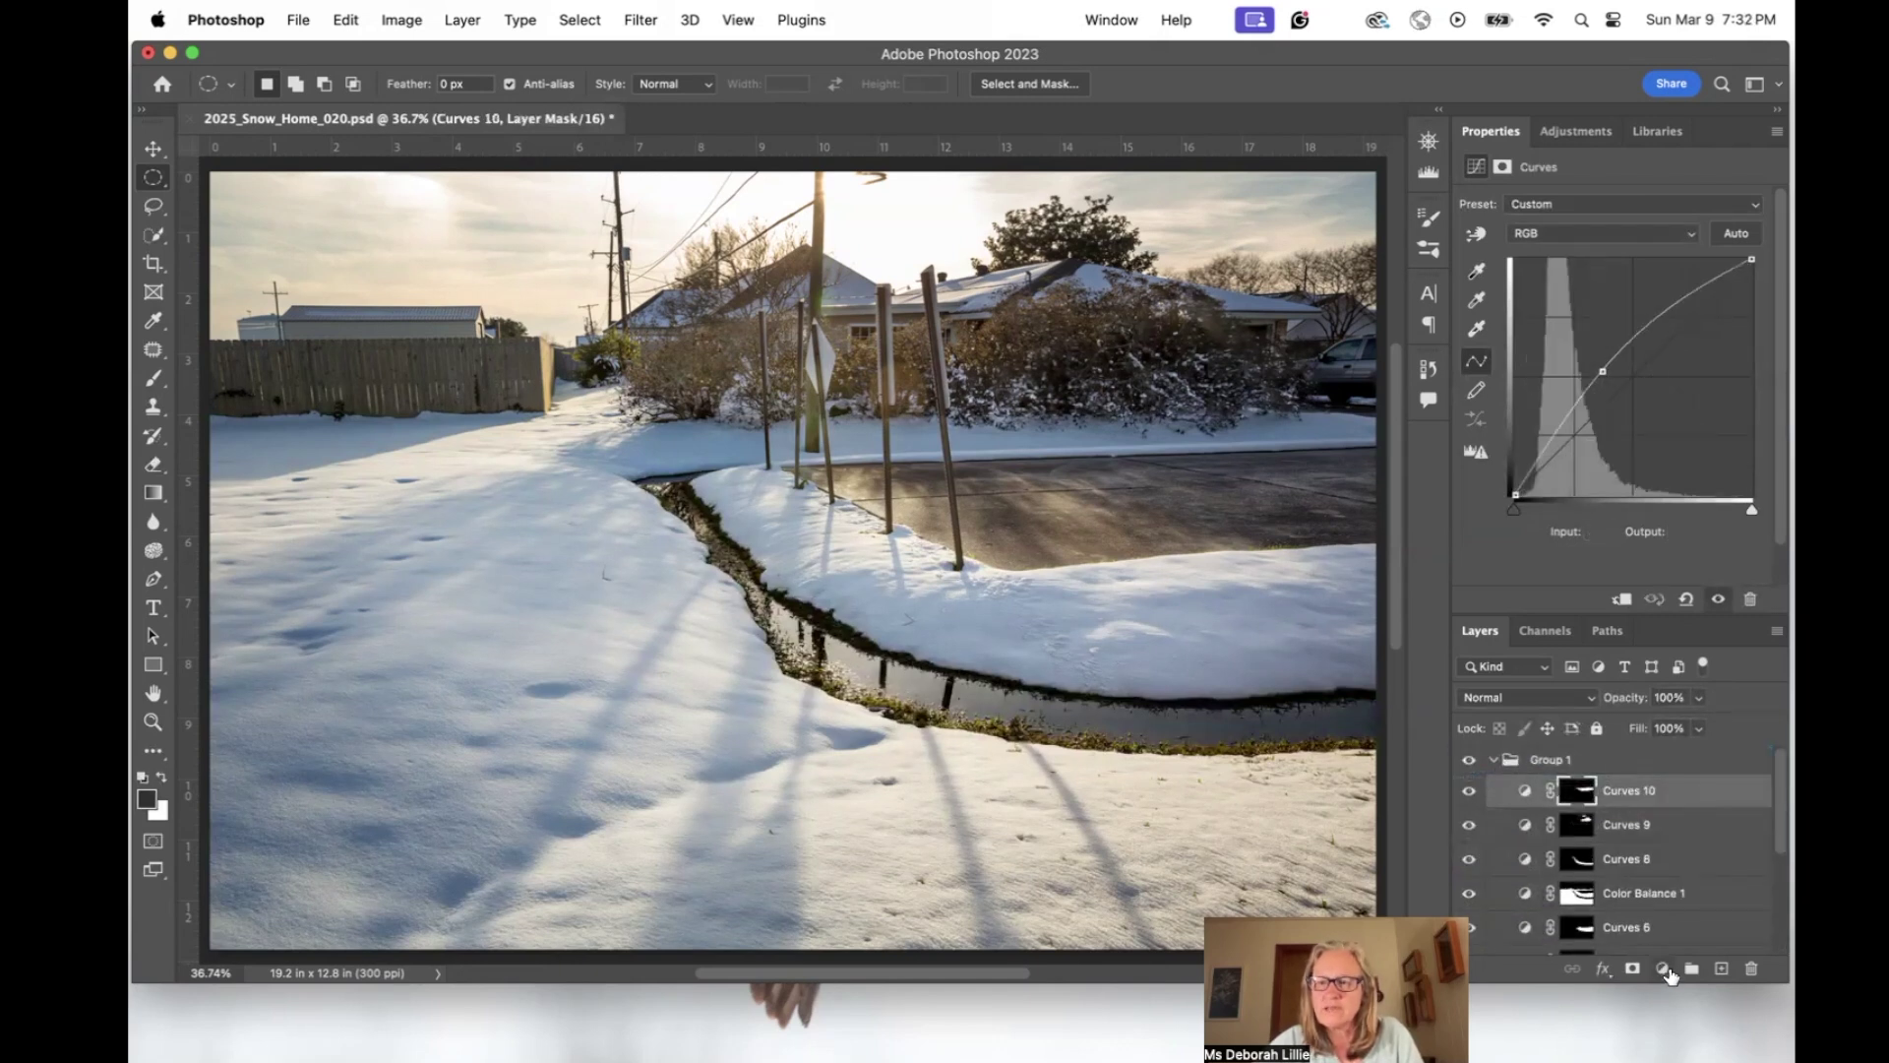
{"action": "left_click", "coordinate": [1690, 970]}
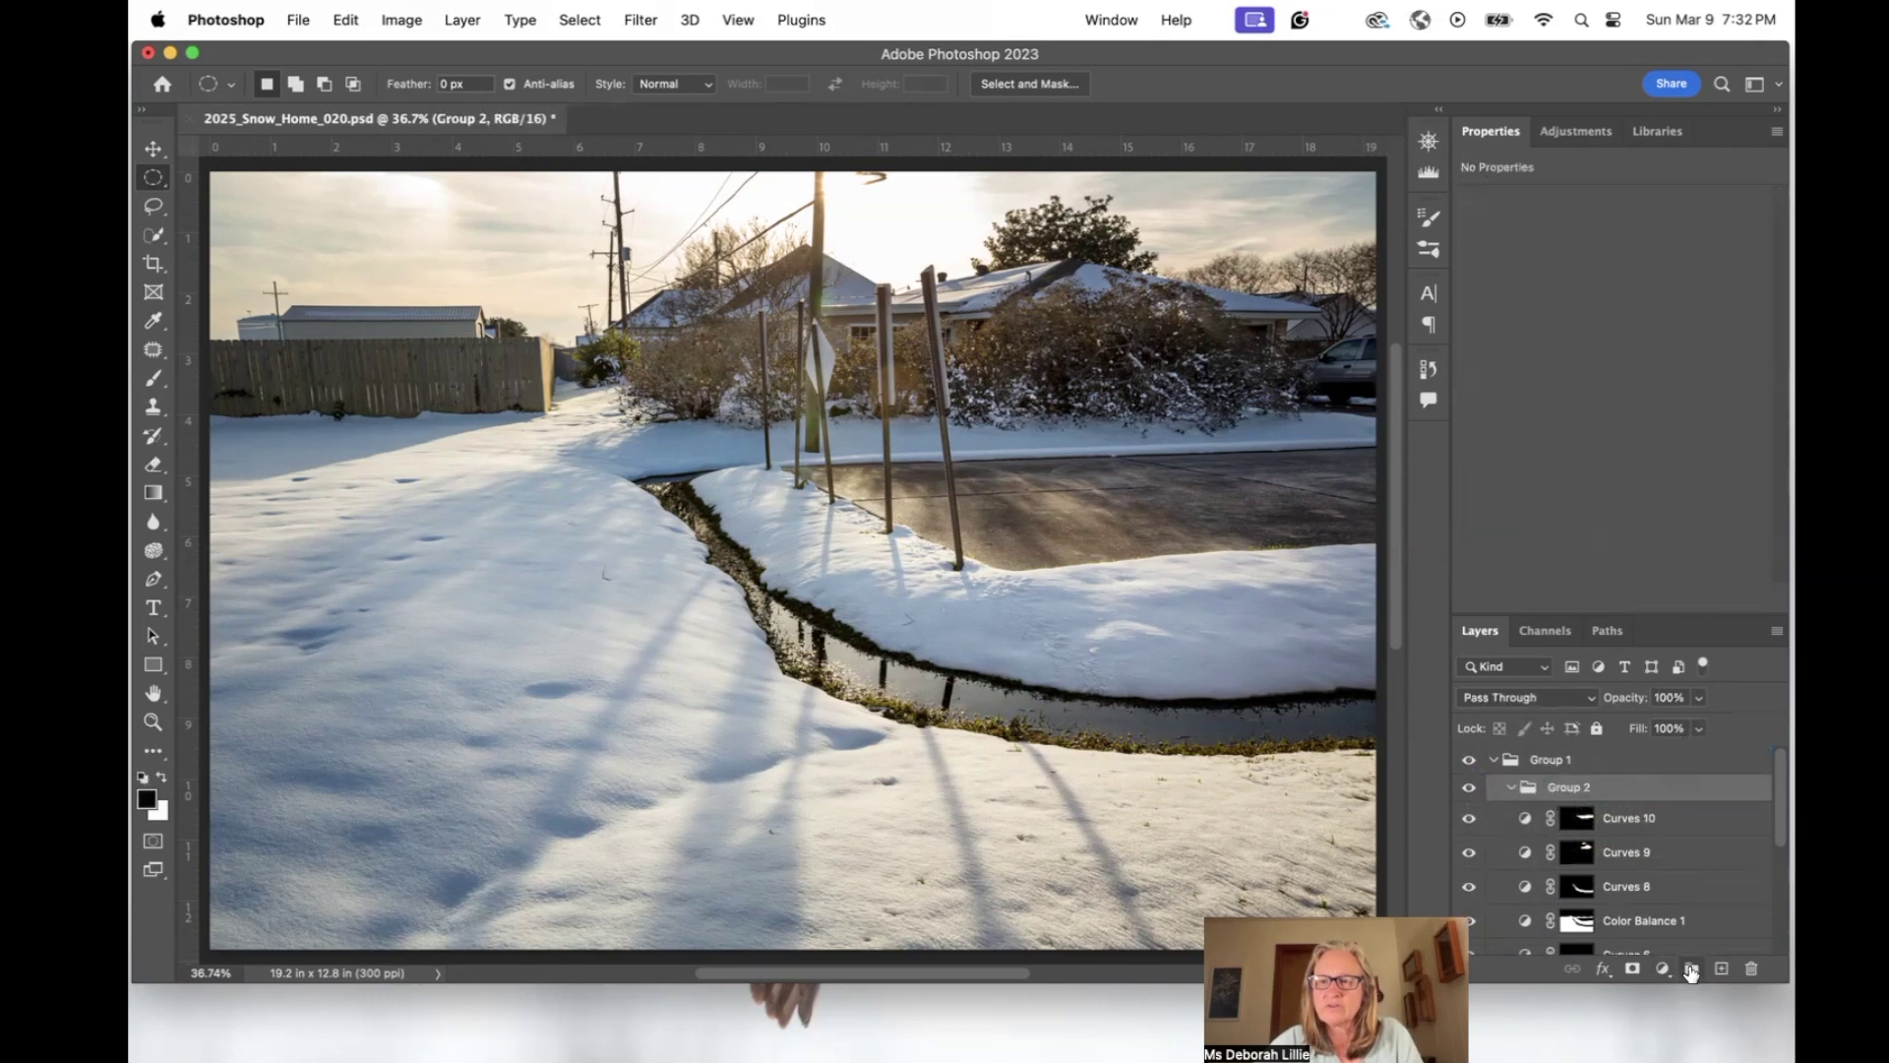
Toggle the visibility of Group 1 to compare the photo before and after all its adjustments.
{"action": "left_click", "coordinate": [1647, 765]}
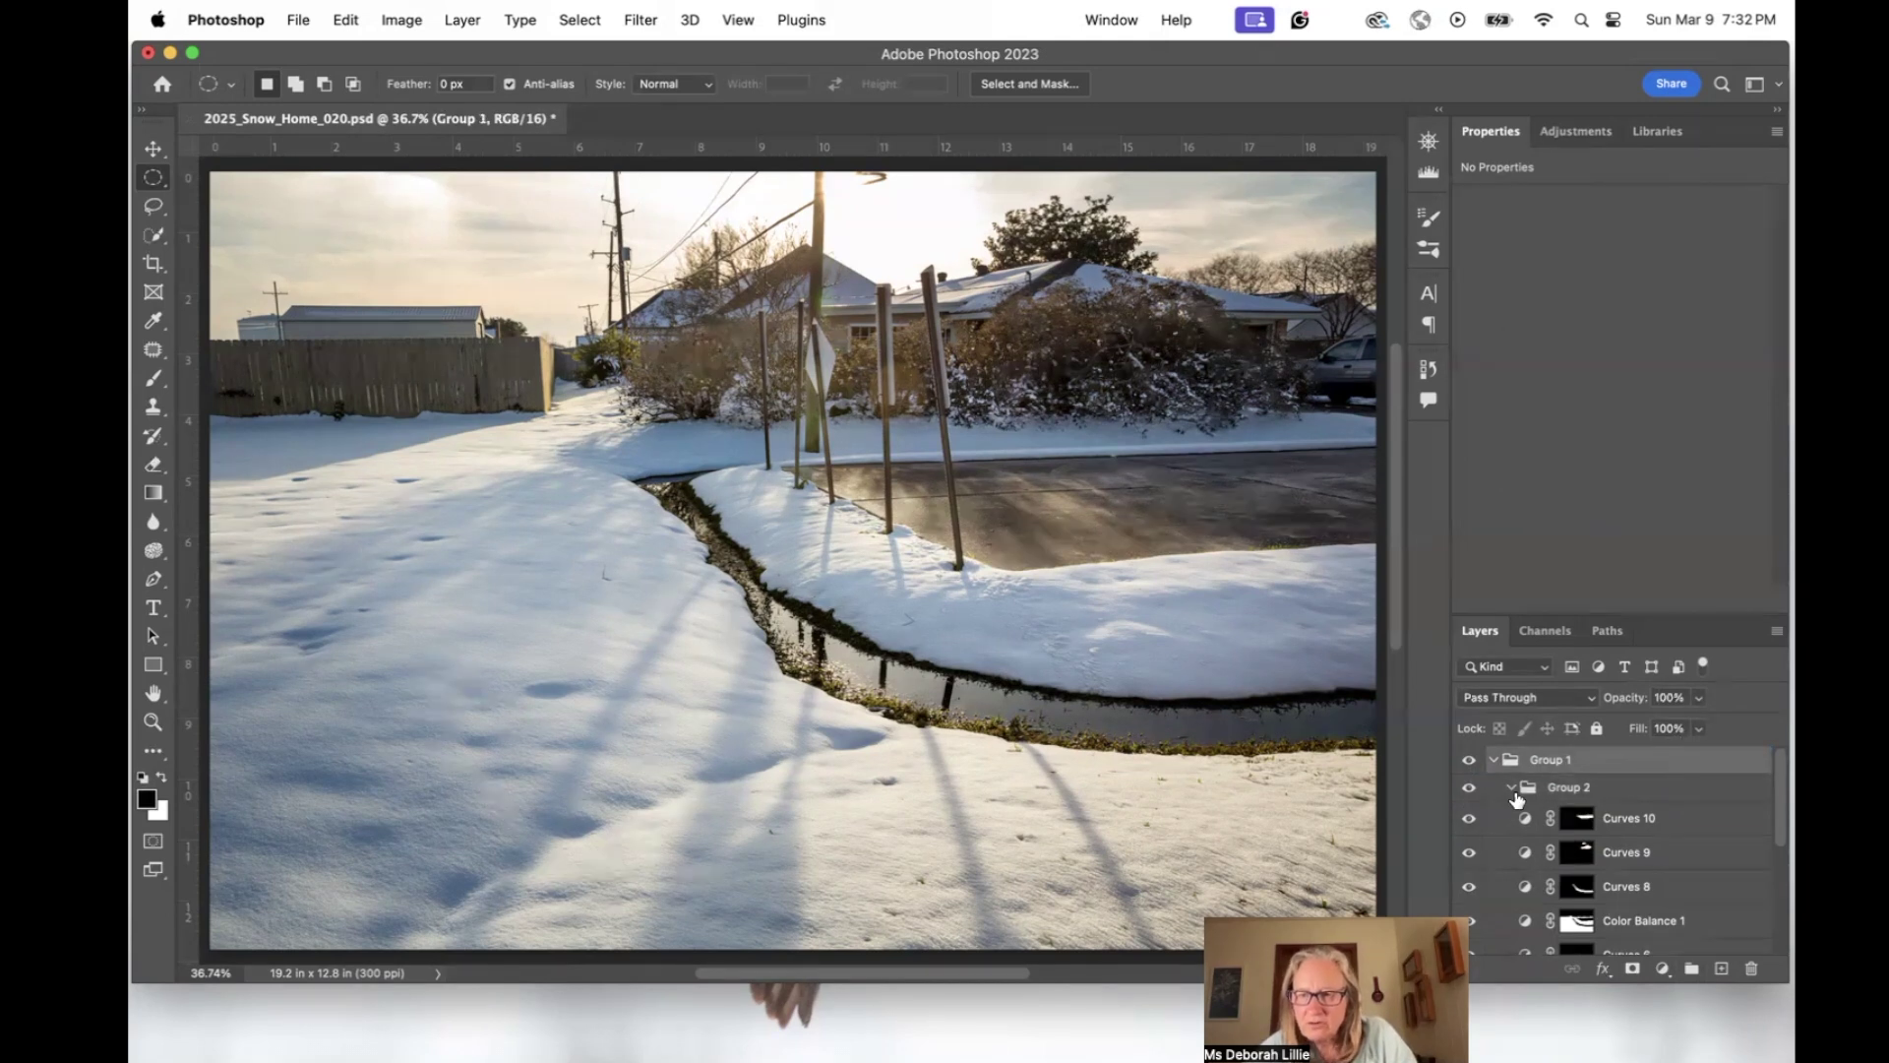
{"action": "left_click", "coordinate": [1469, 760]}
{"action": "right_click", "coordinate": [1469, 759]}
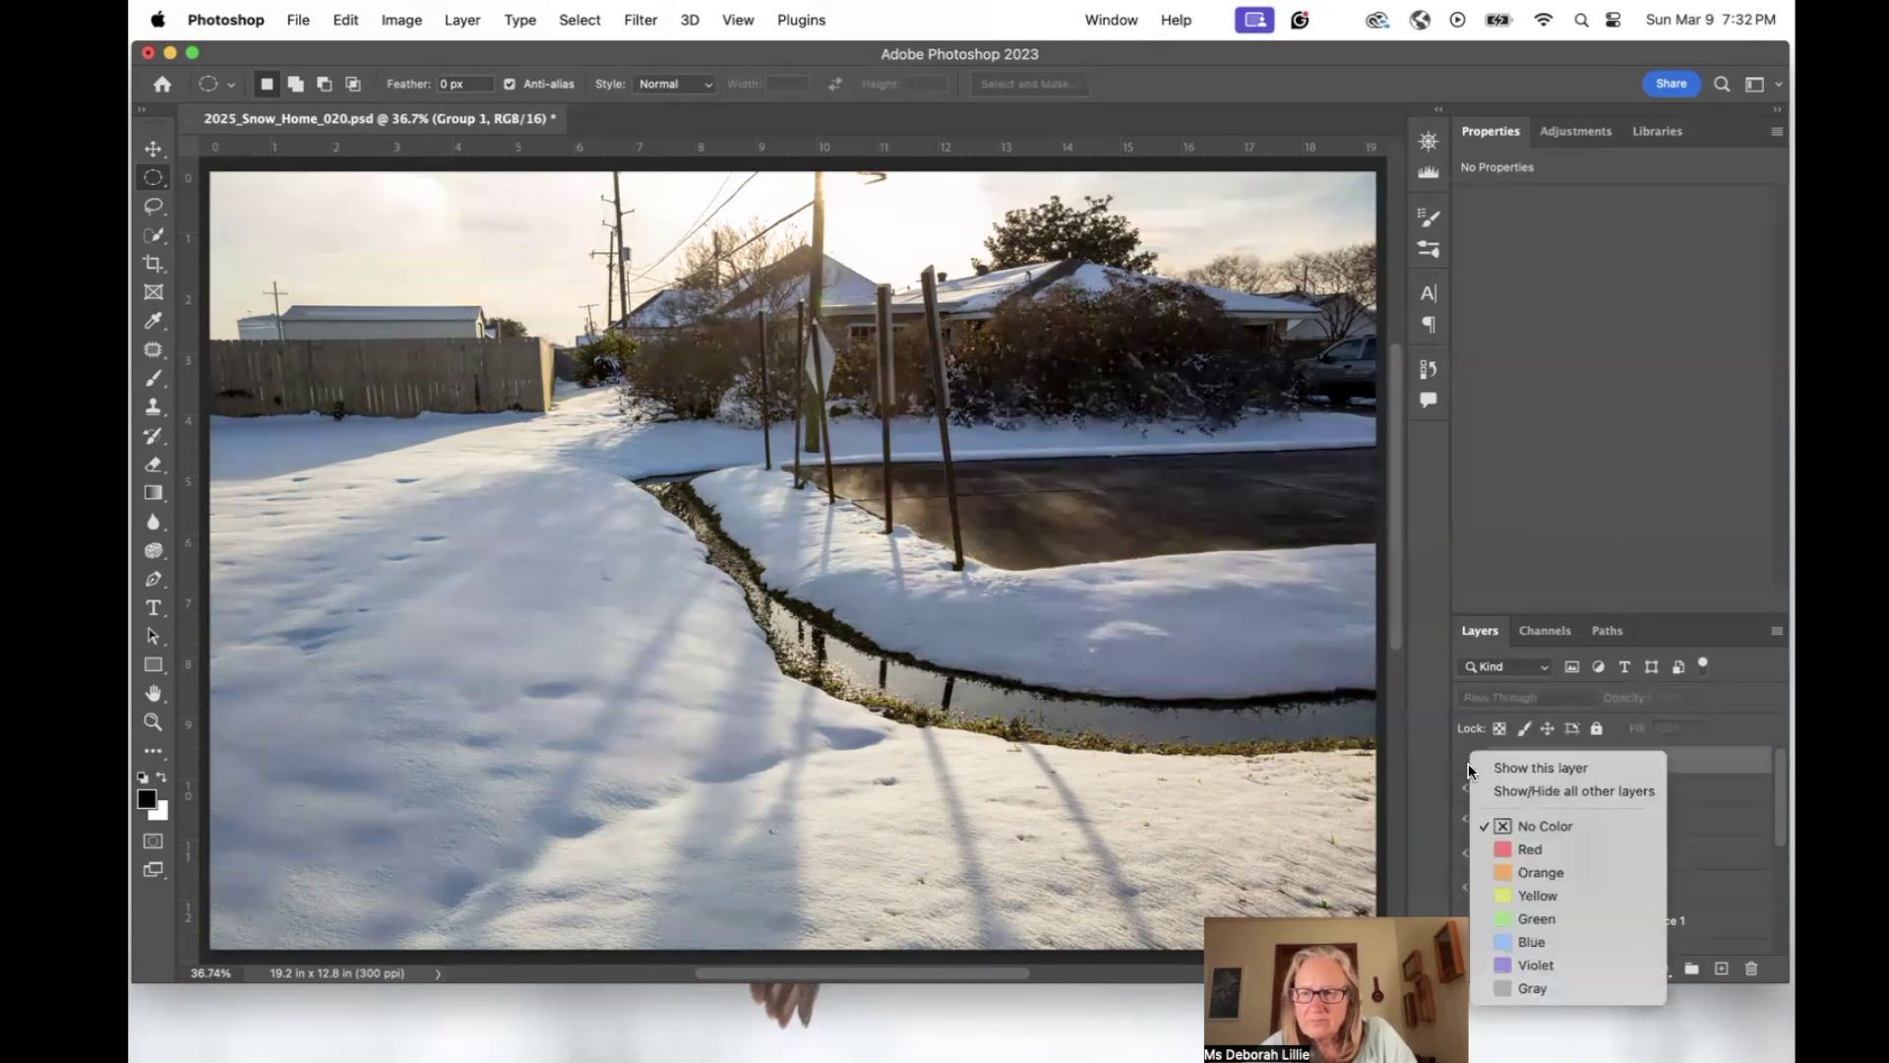
{"action": "left_click", "coordinate": [1680, 752]}
{"action": "left_click", "coordinate": [1469, 763]}
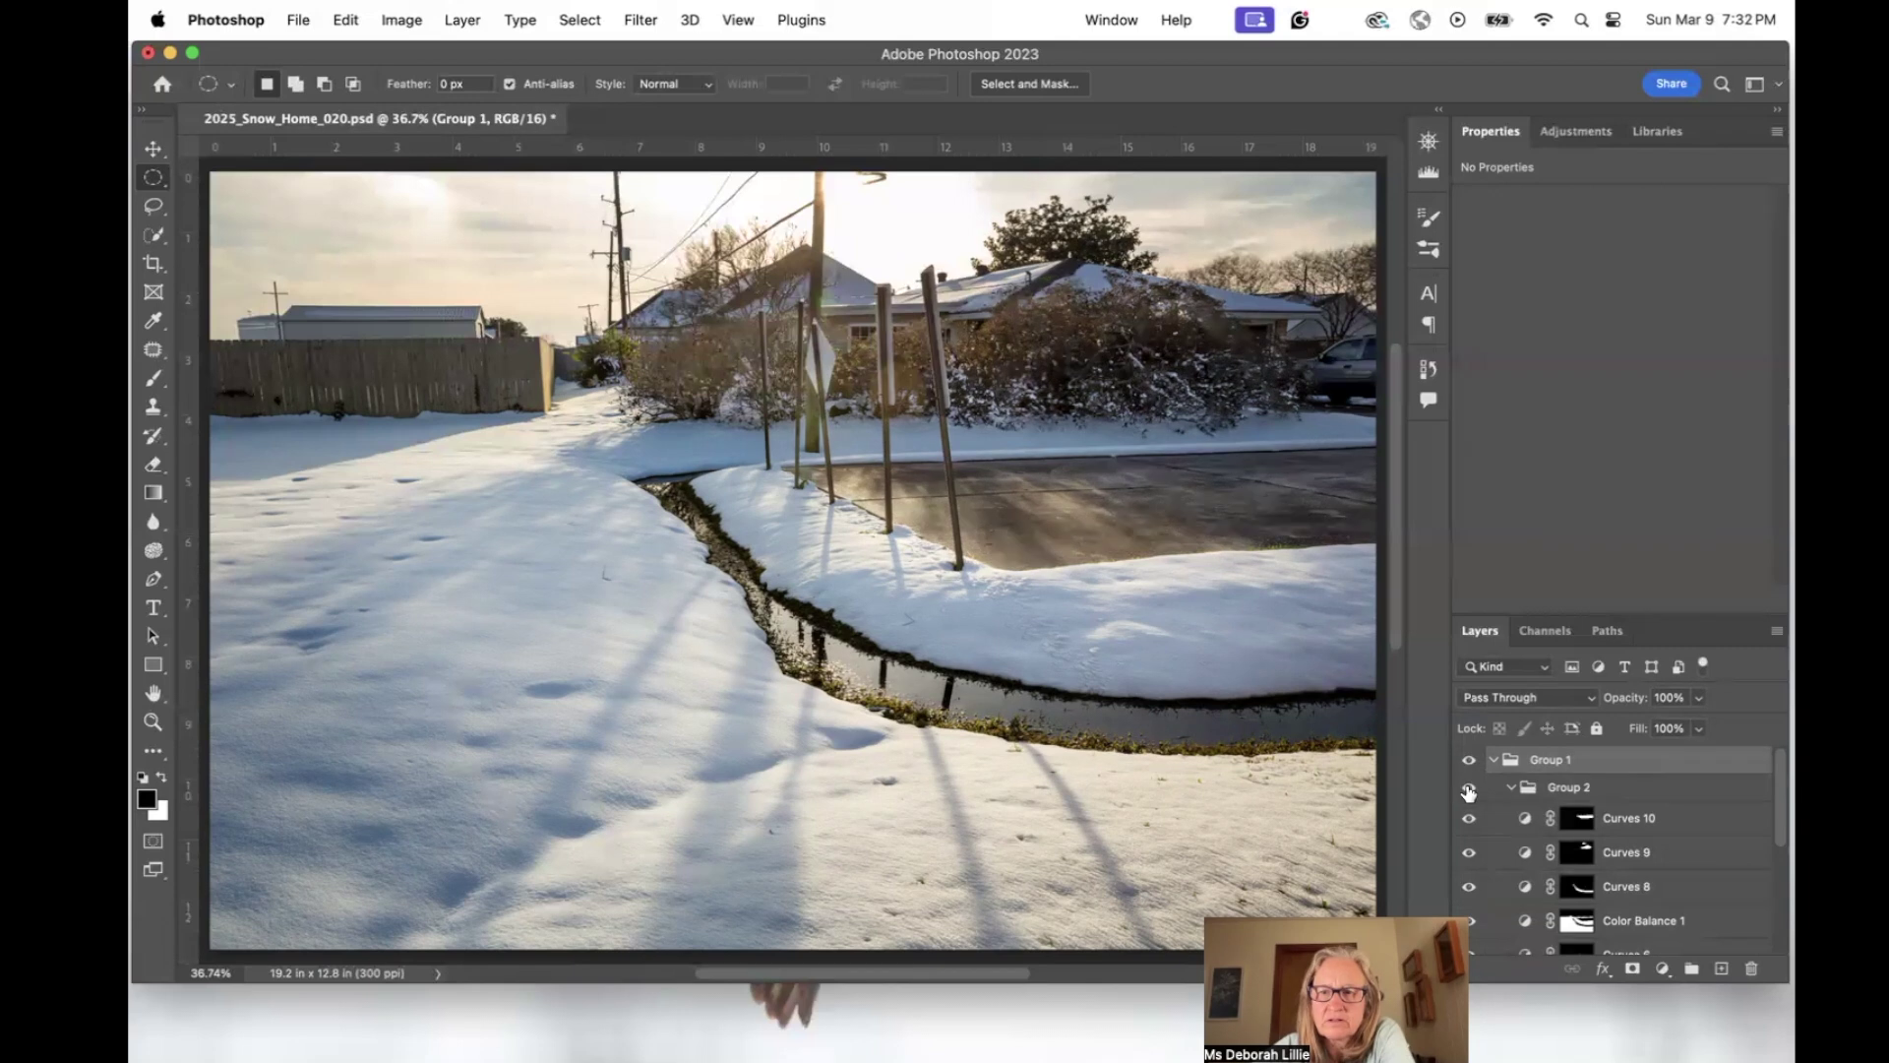
{"action": "left_click", "coordinate": [1469, 764]}
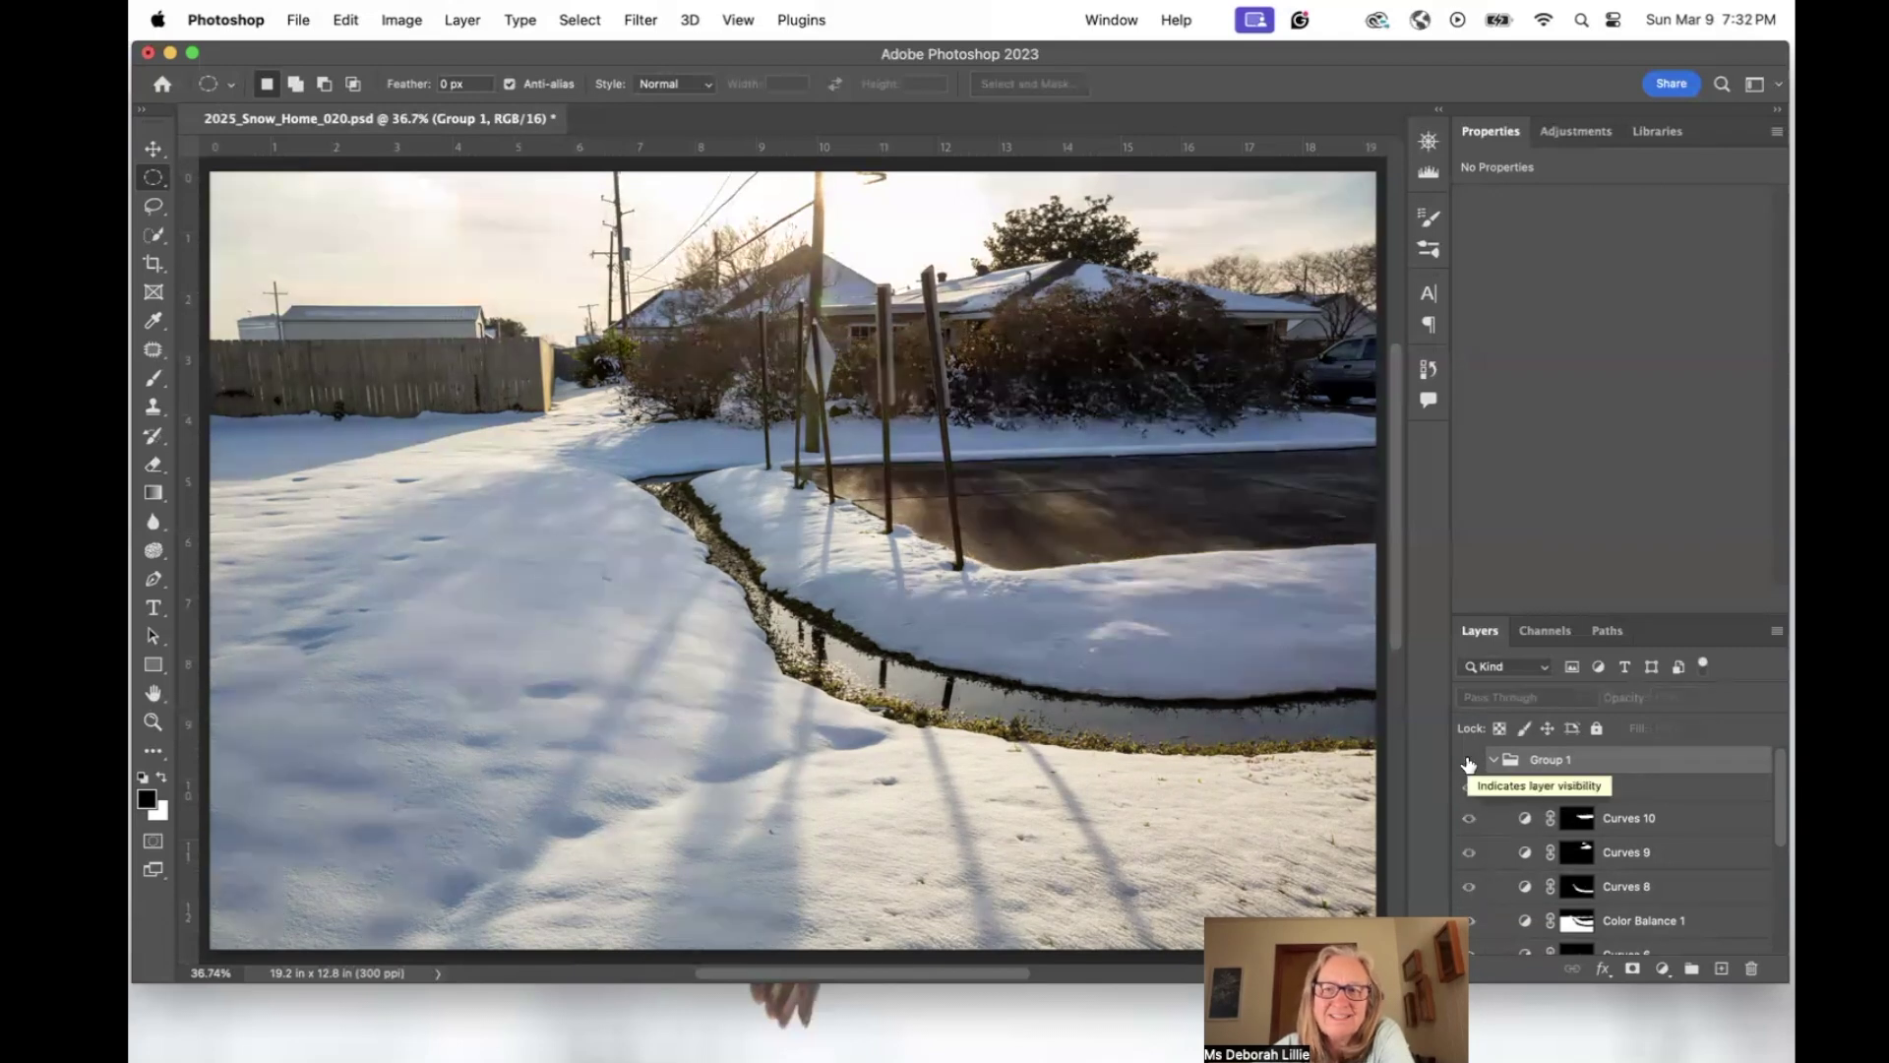
{"action": "left_click", "coordinate": [1469, 763]}
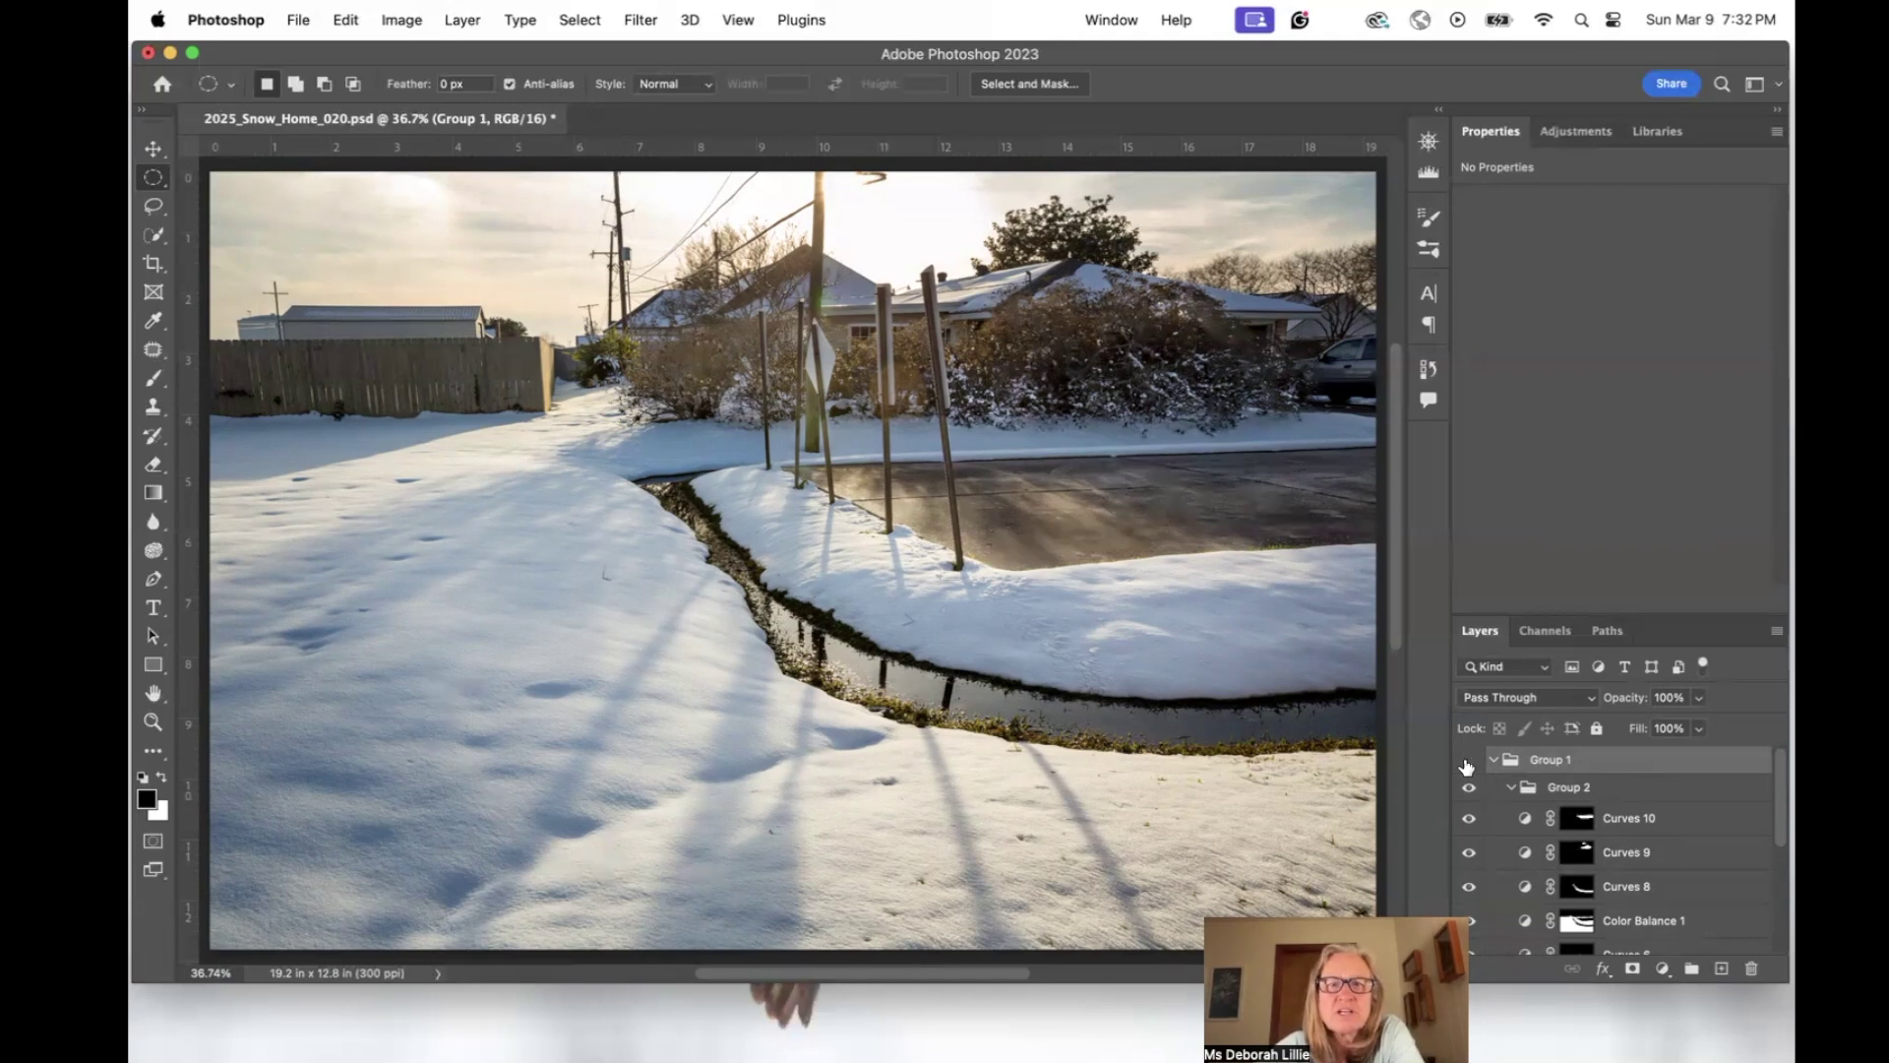
{"action": "left_click", "coordinate": [1467, 764]}
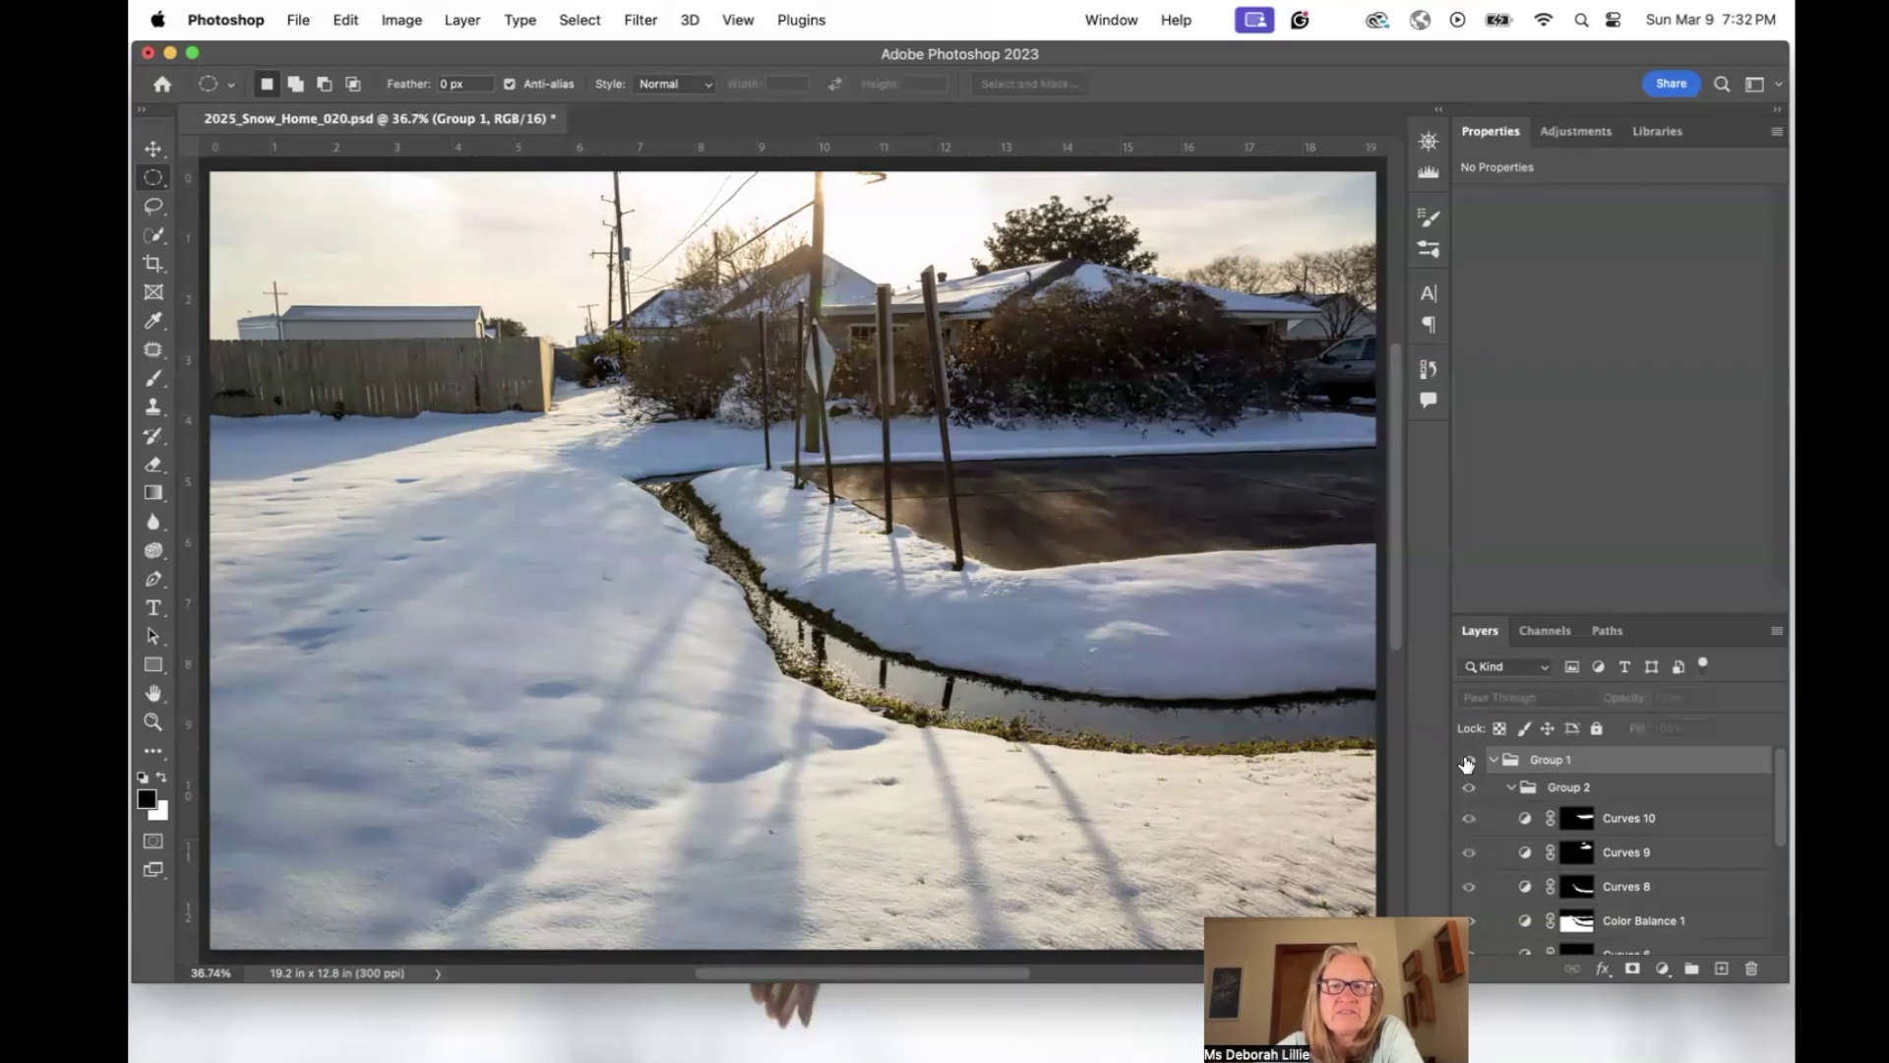
Make Group 1 visible again, keep its contents expanded, and save the layered document.
{"action": "left_click", "coordinate": [1467, 763]}
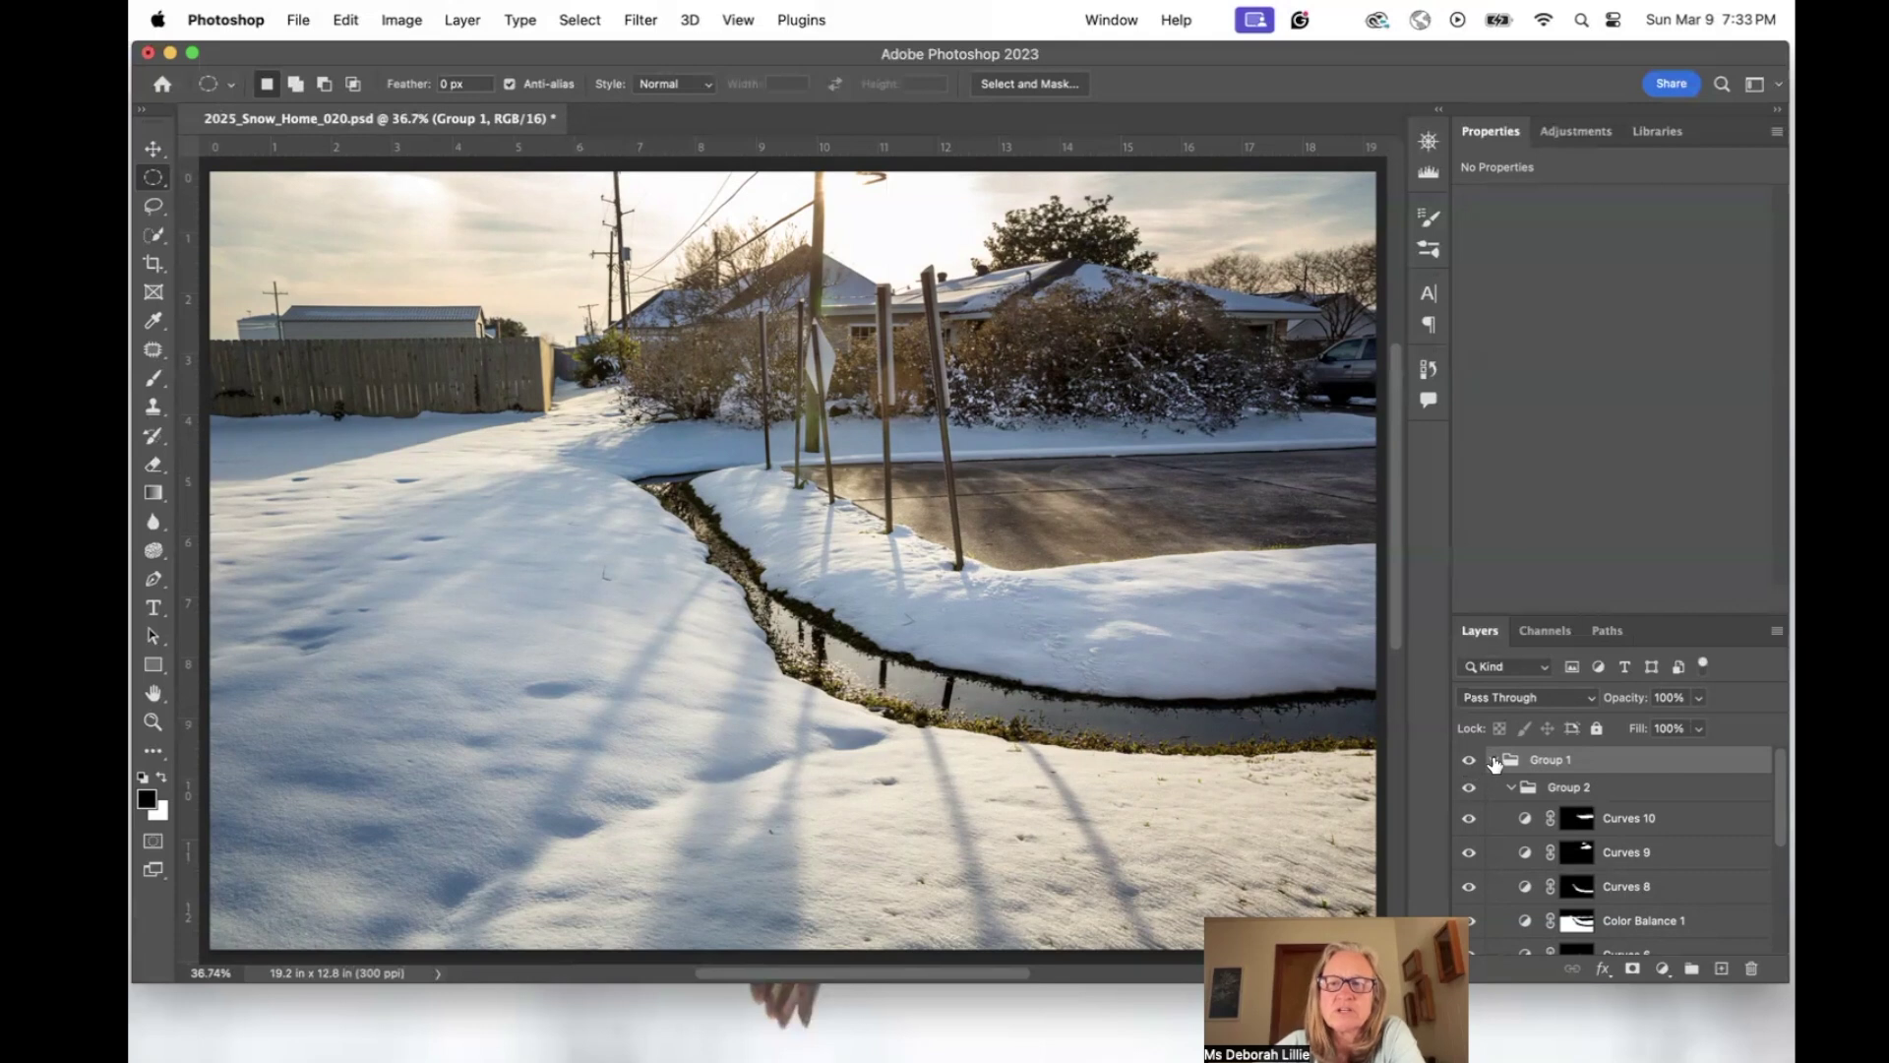
{"action": "left_click", "coordinate": [1494, 759]}
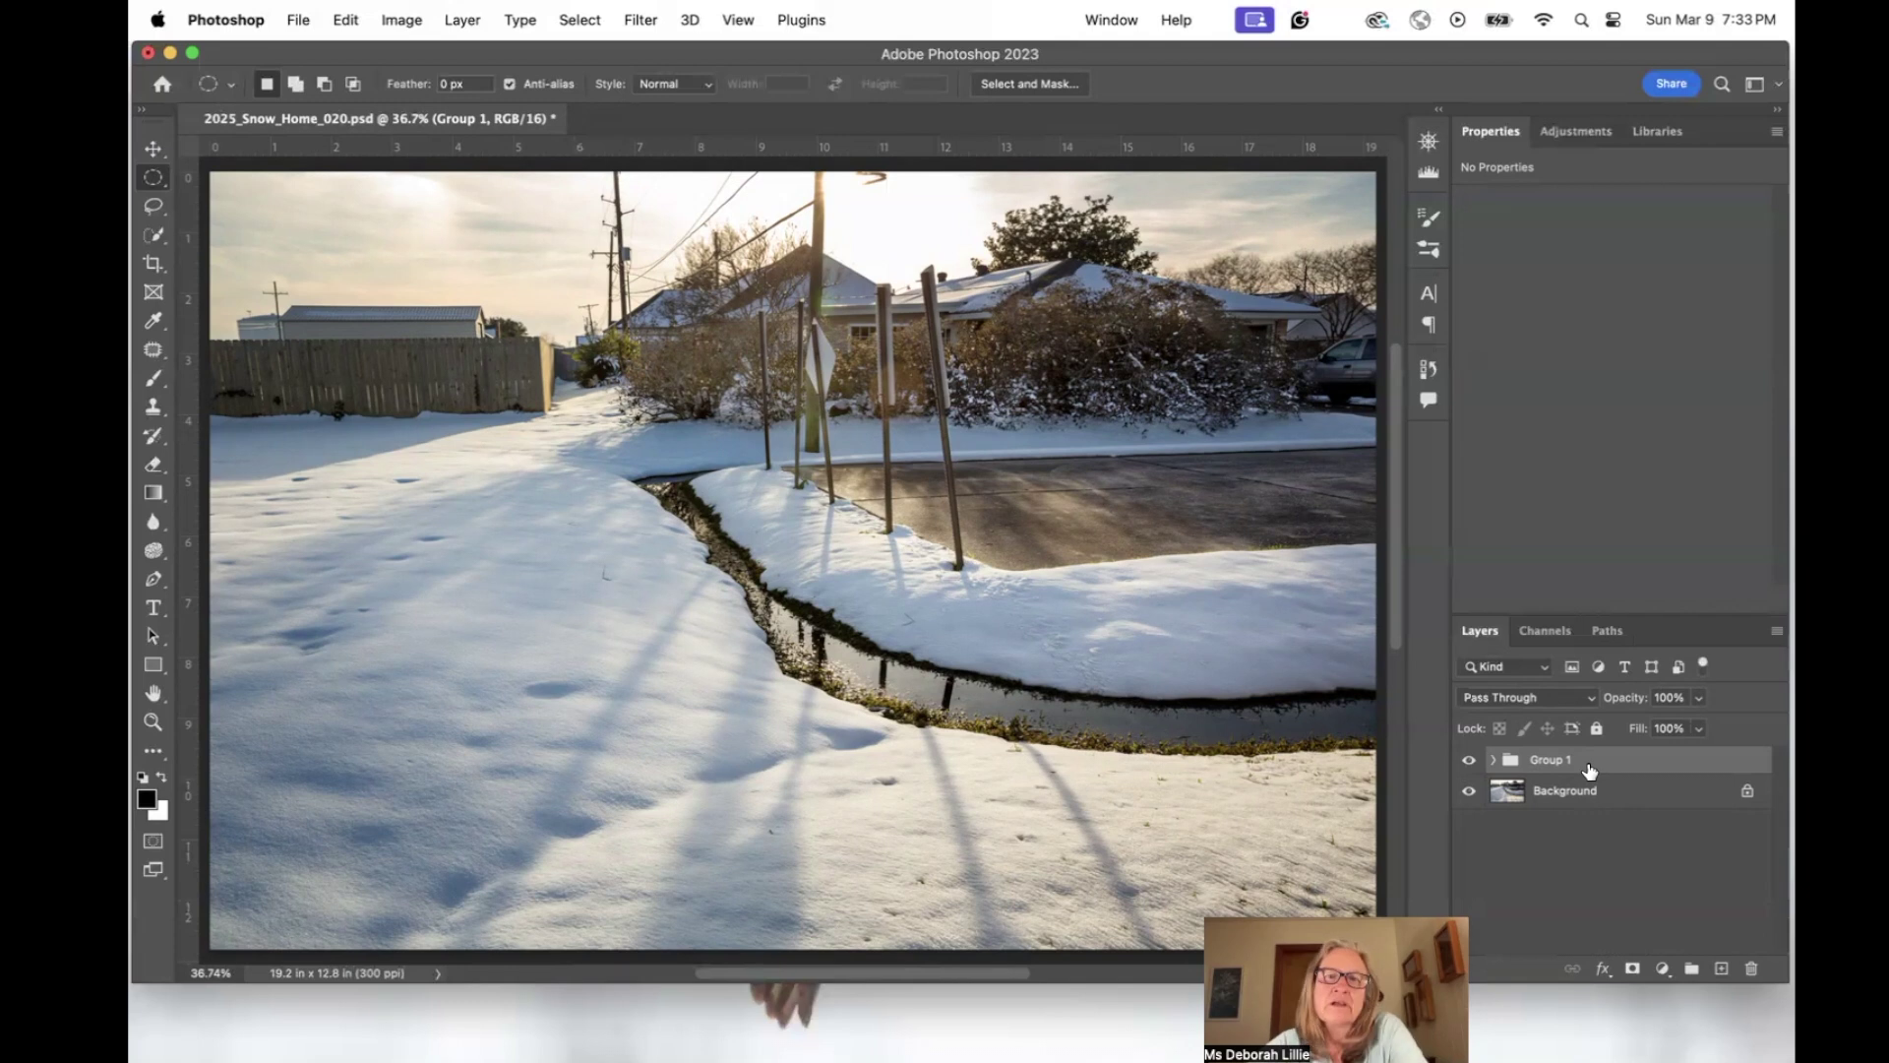
{"action": "left_click", "coordinate": [1493, 761]}
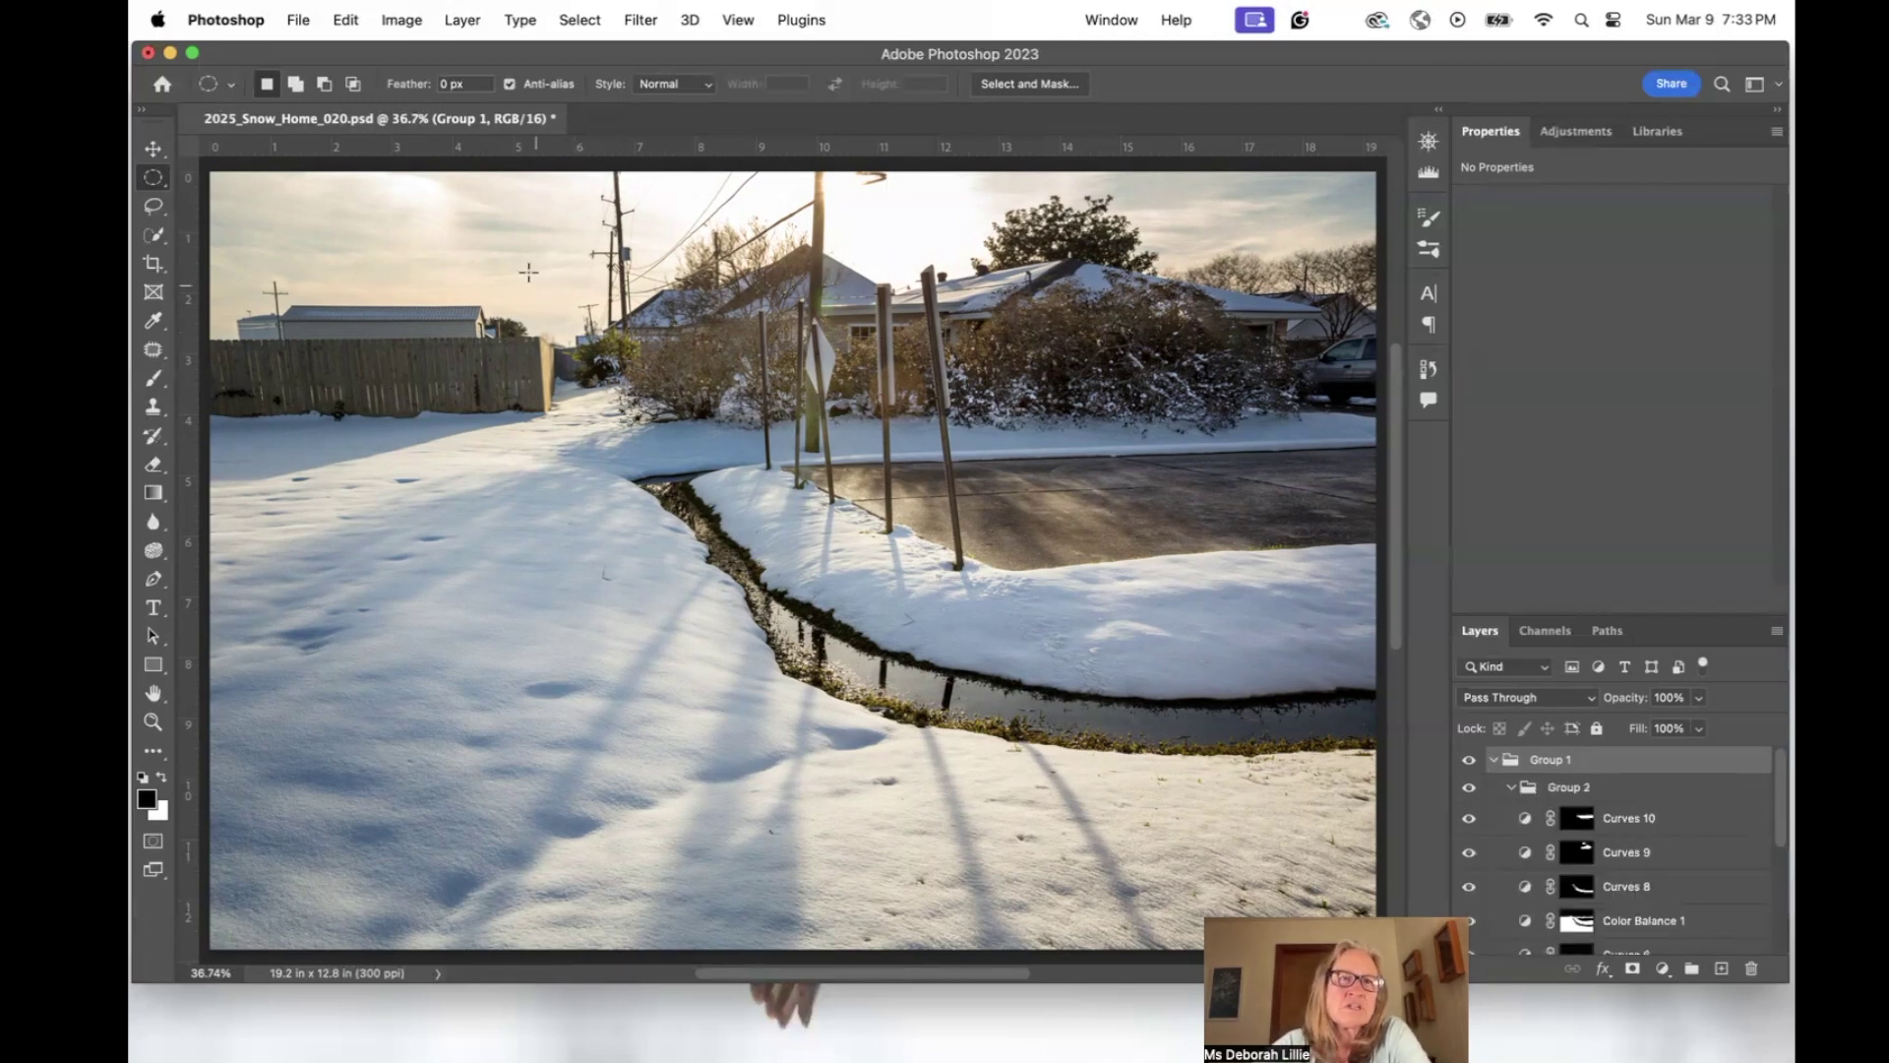
{"action": "left_click", "coordinate": [294, 21]}
{"action": "left_click", "coordinate": [325, 256]}
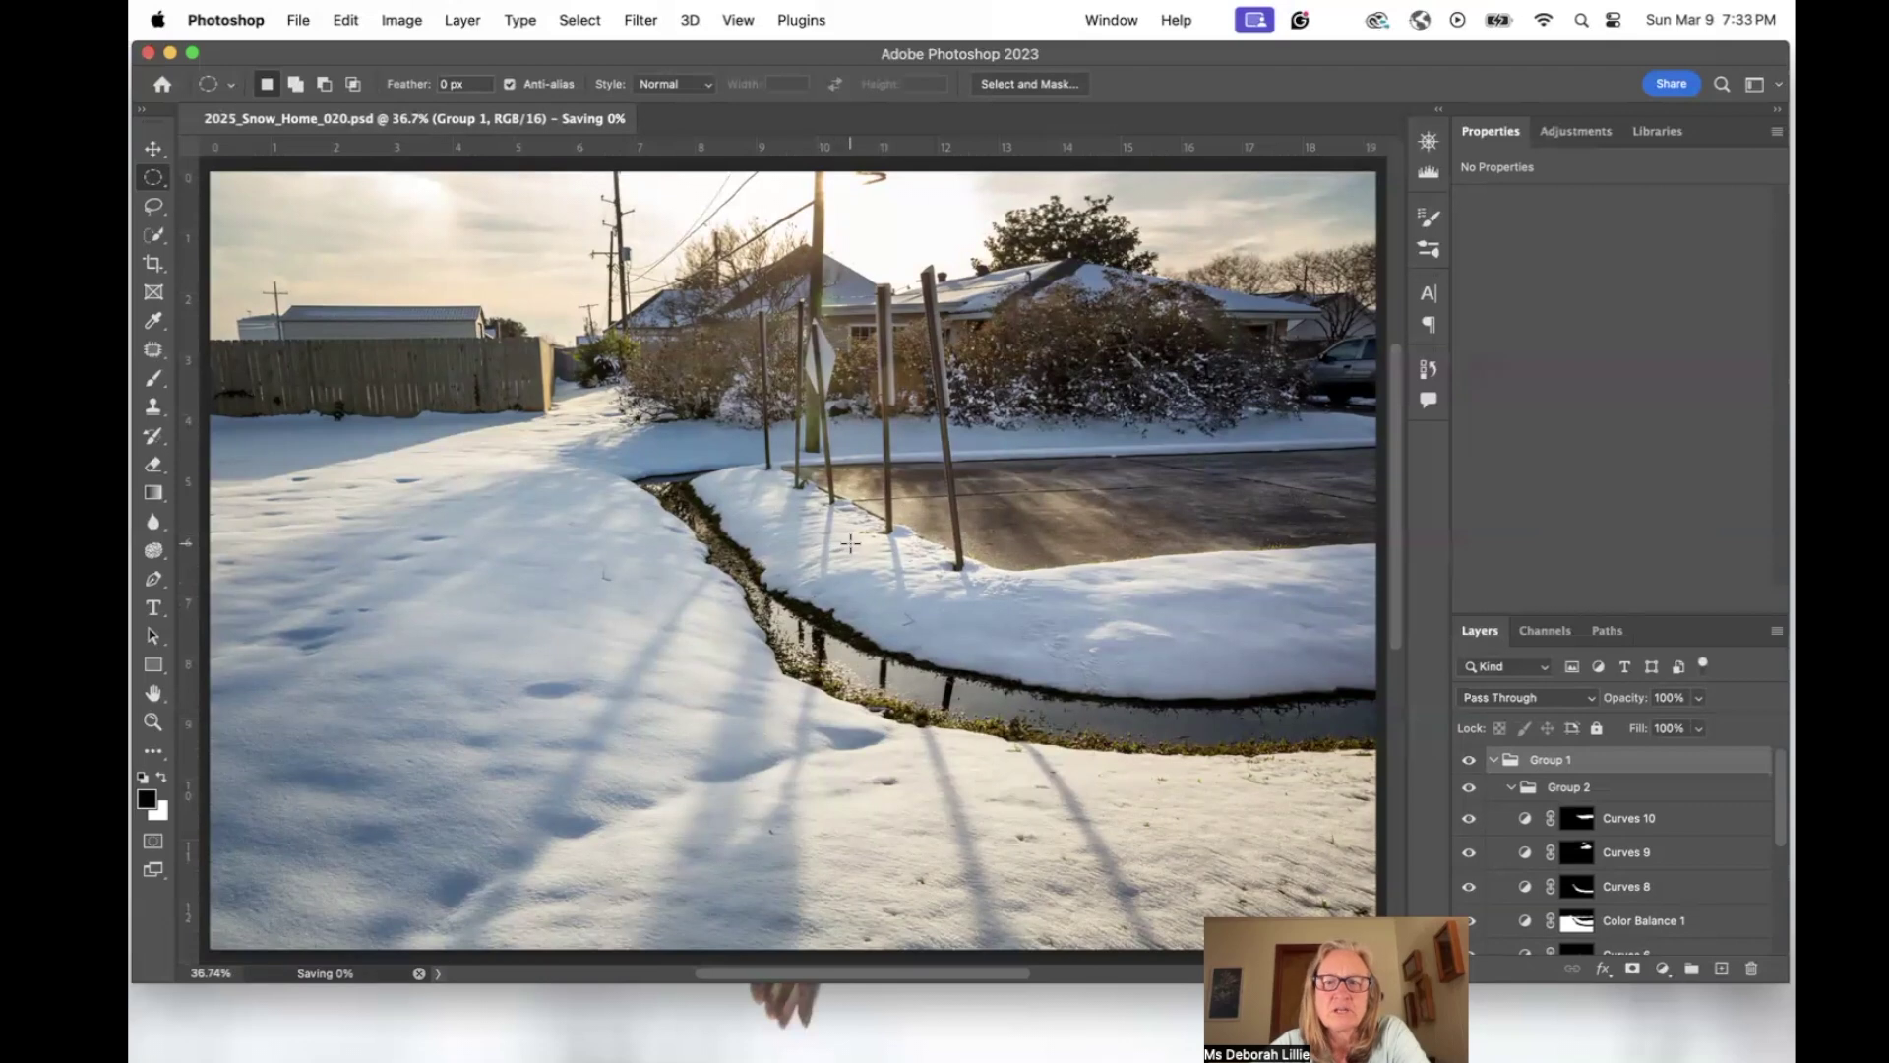
{"action": "left_click", "coordinate": [298, 22]}
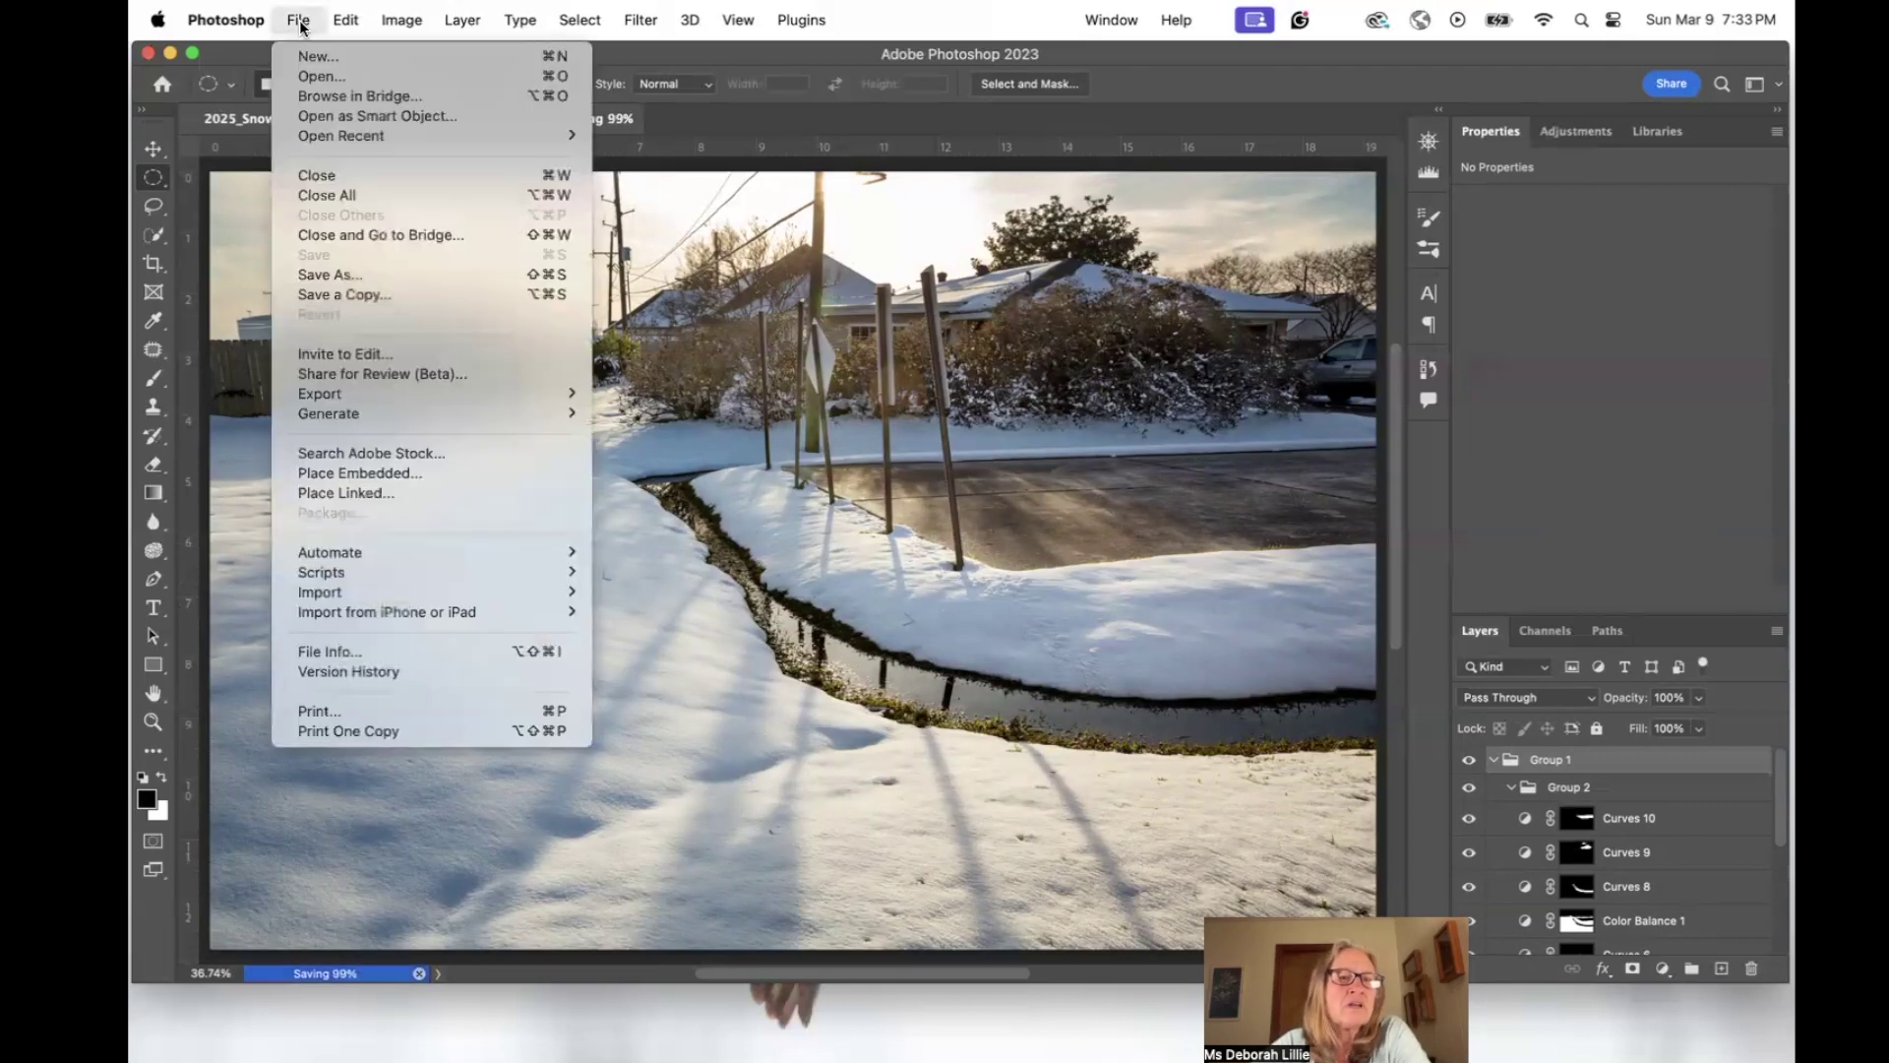
{"action": "left_click", "coordinate": [322, 275]}
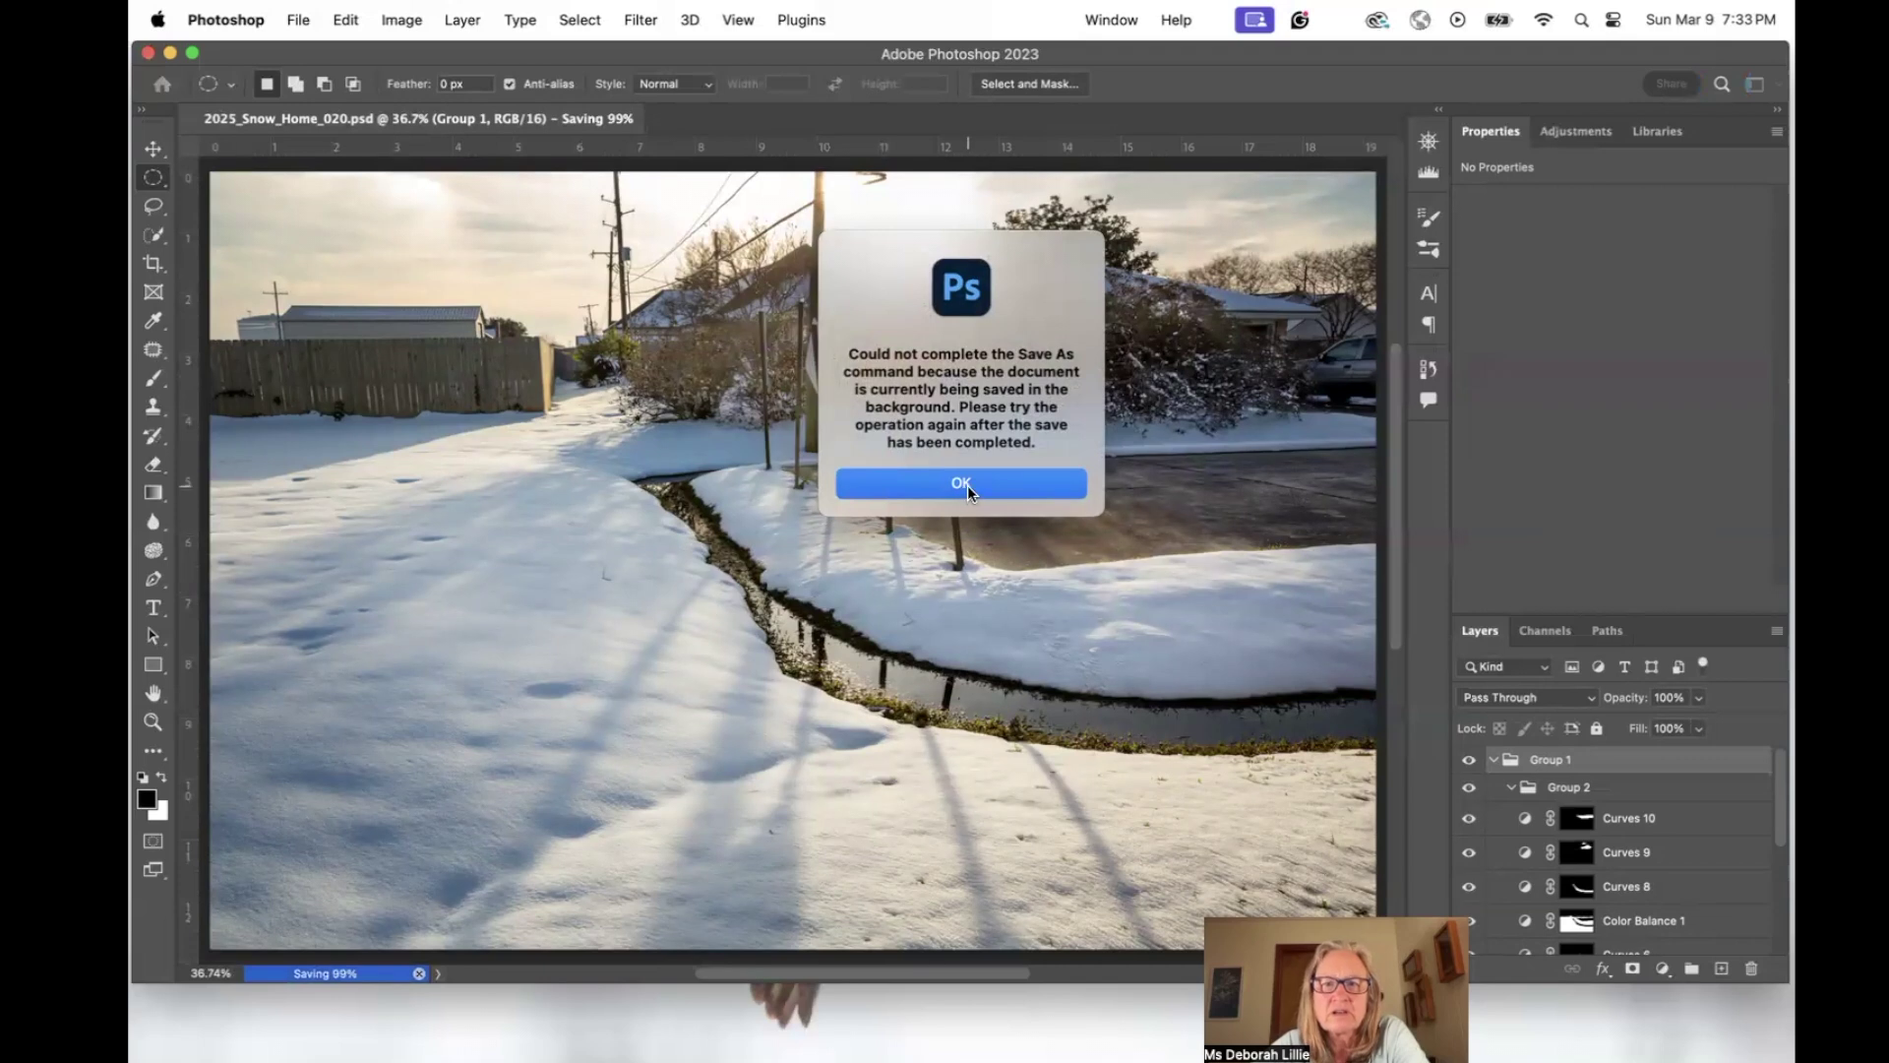
{"action": "left_click", "coordinate": [960, 483]}
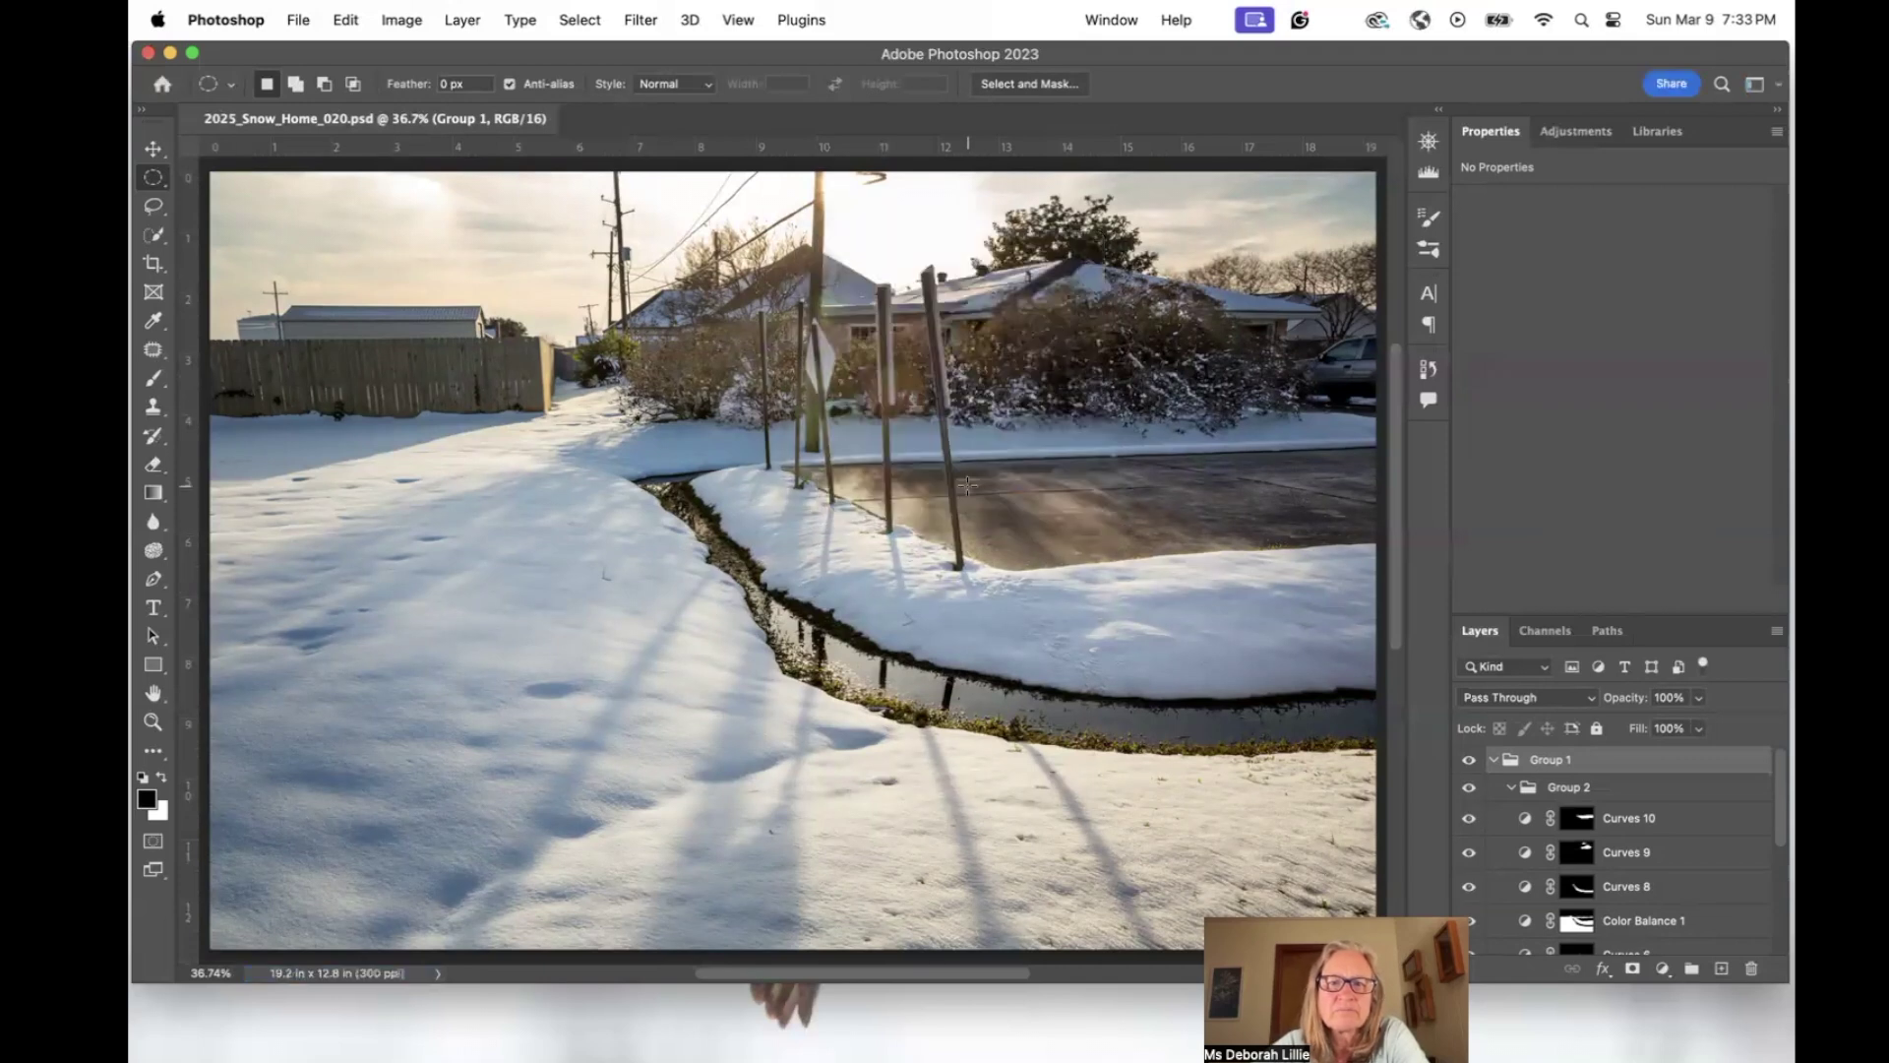
Start saving the document under a new name and choose the In Prog folder as its location.
{"action": "left_click", "coordinate": [298, 20]}
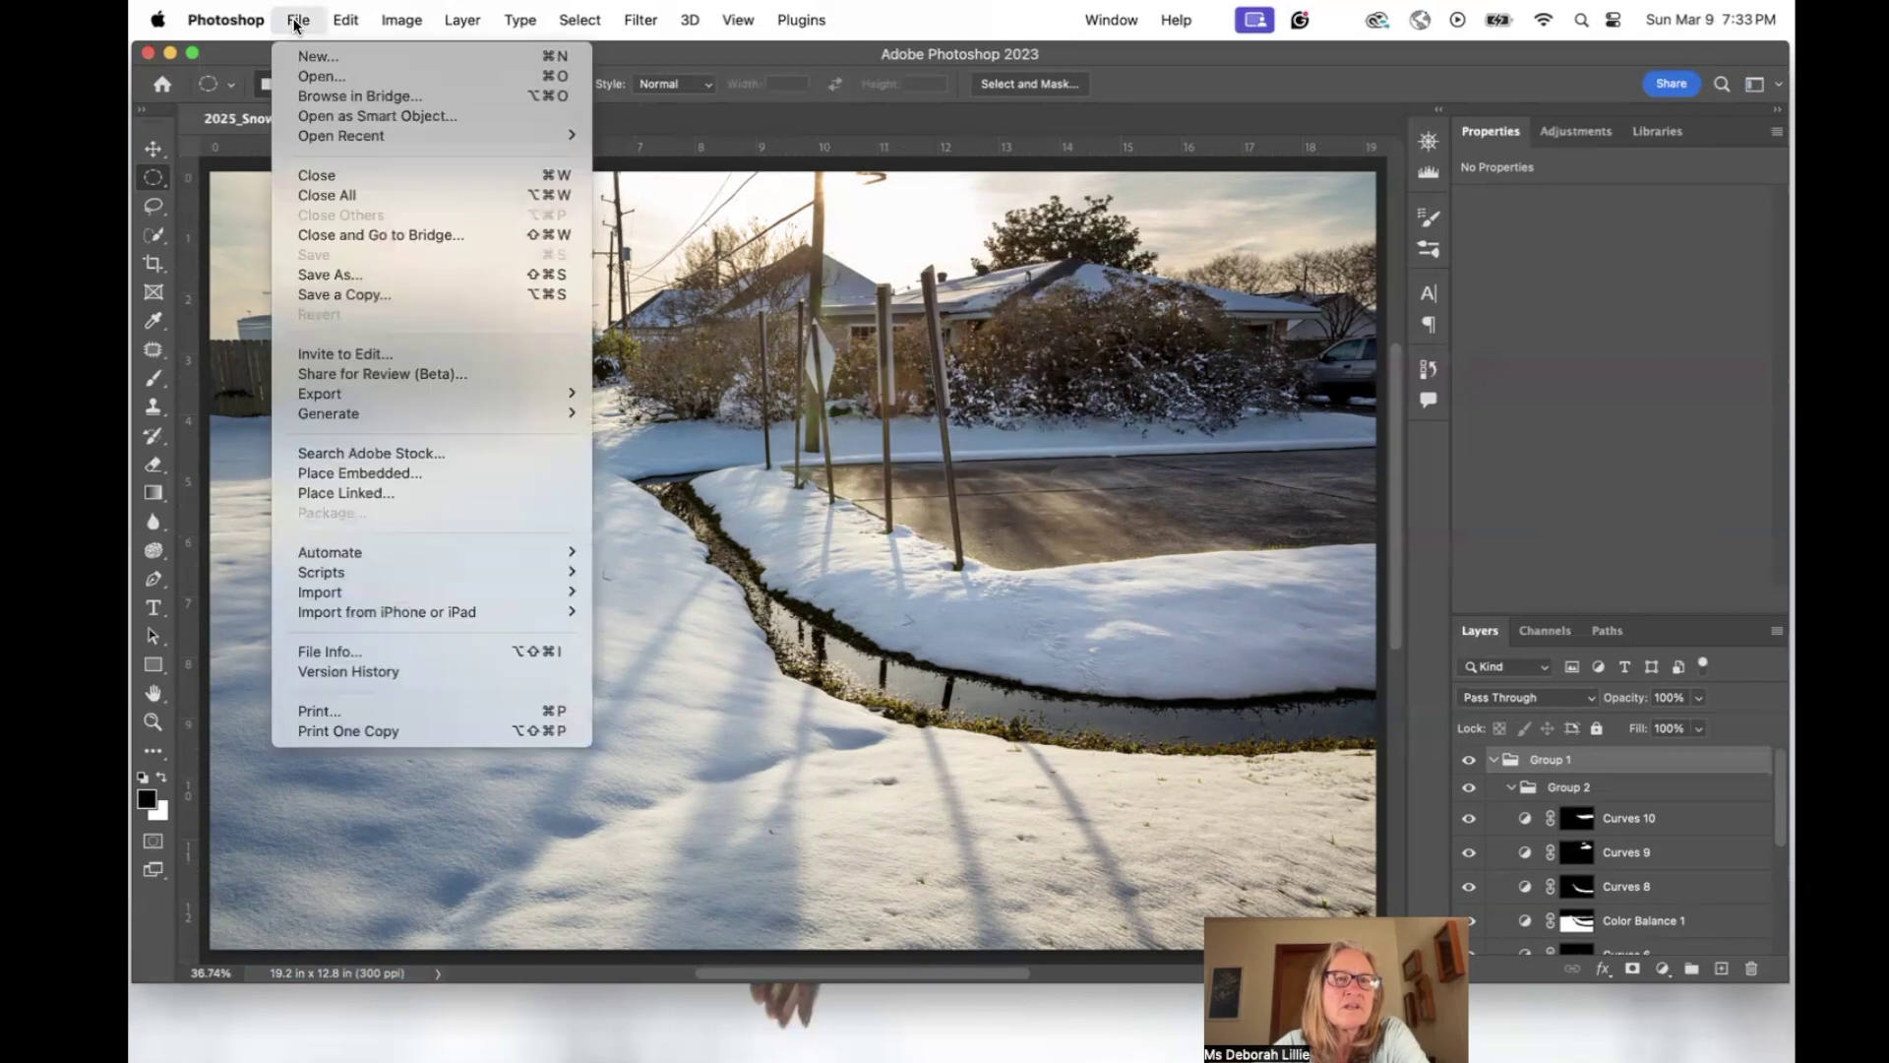
{"action": "left_click", "coordinate": [368, 271]}
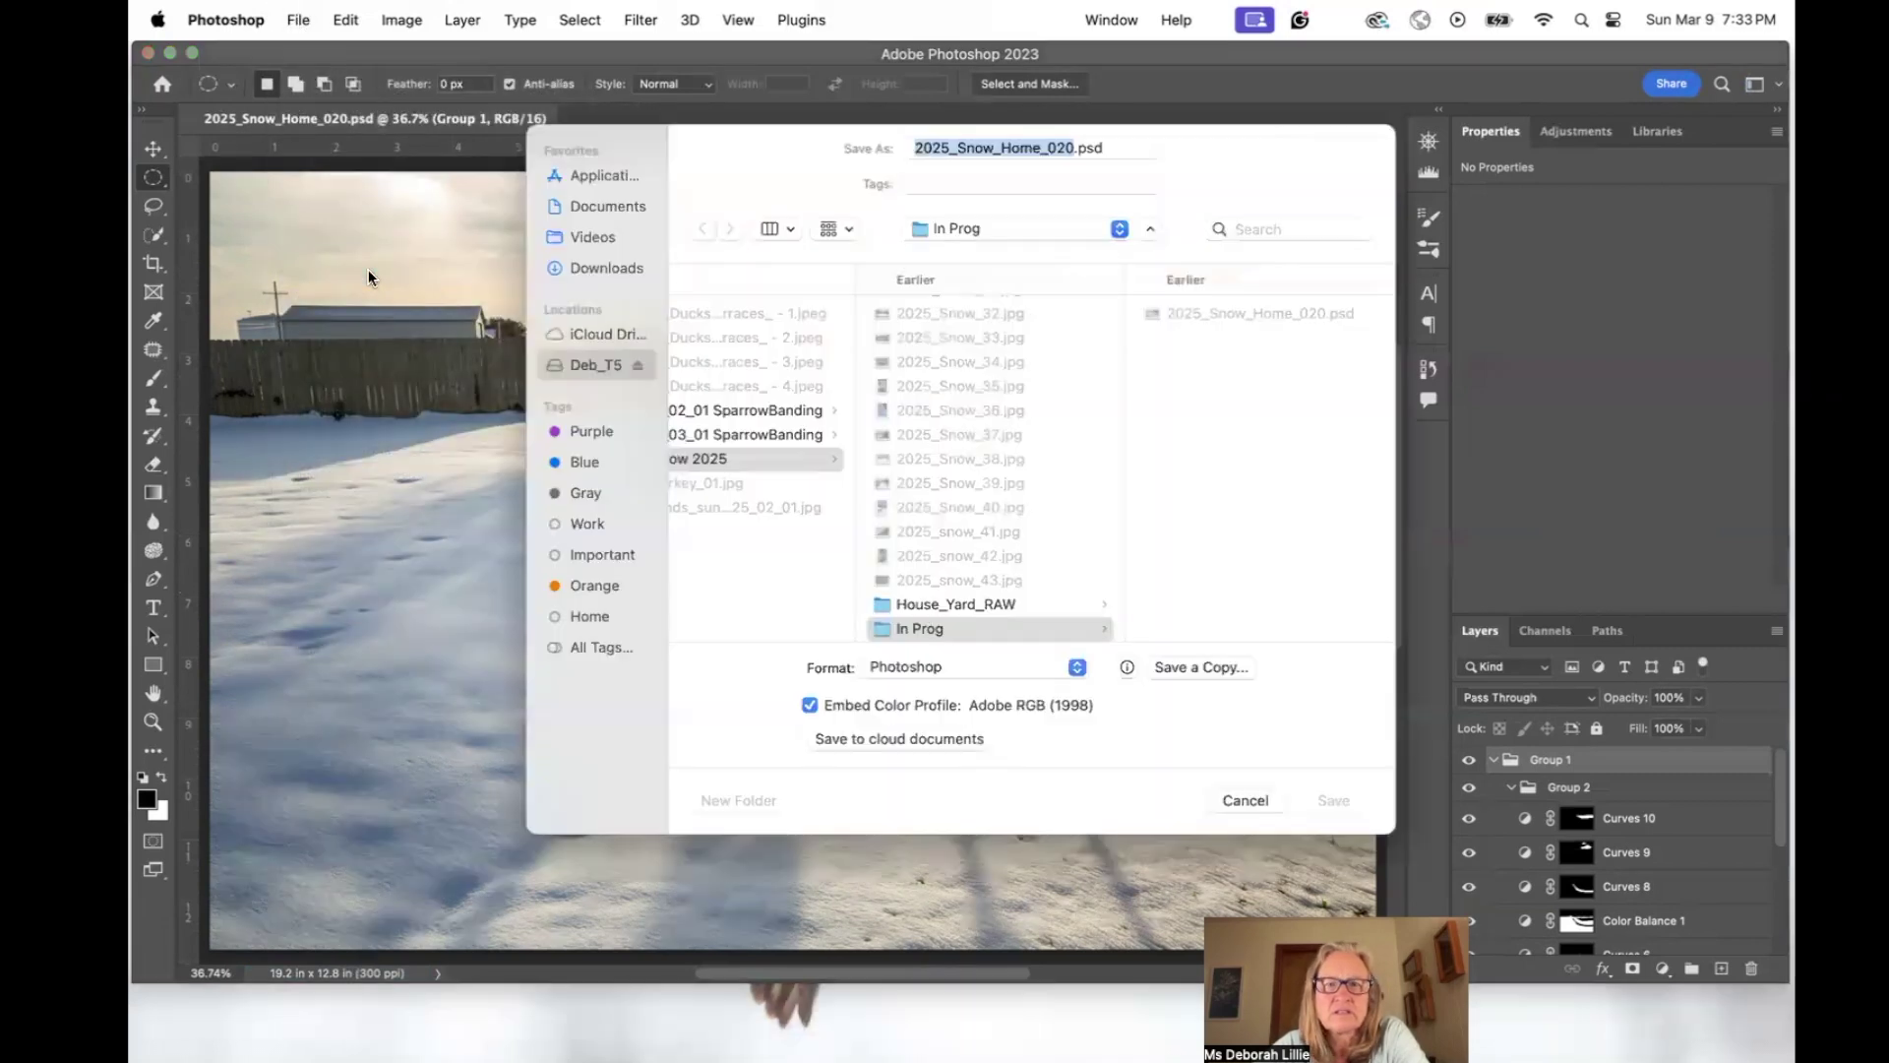
{"action": "left_click", "coordinate": [950, 629]}
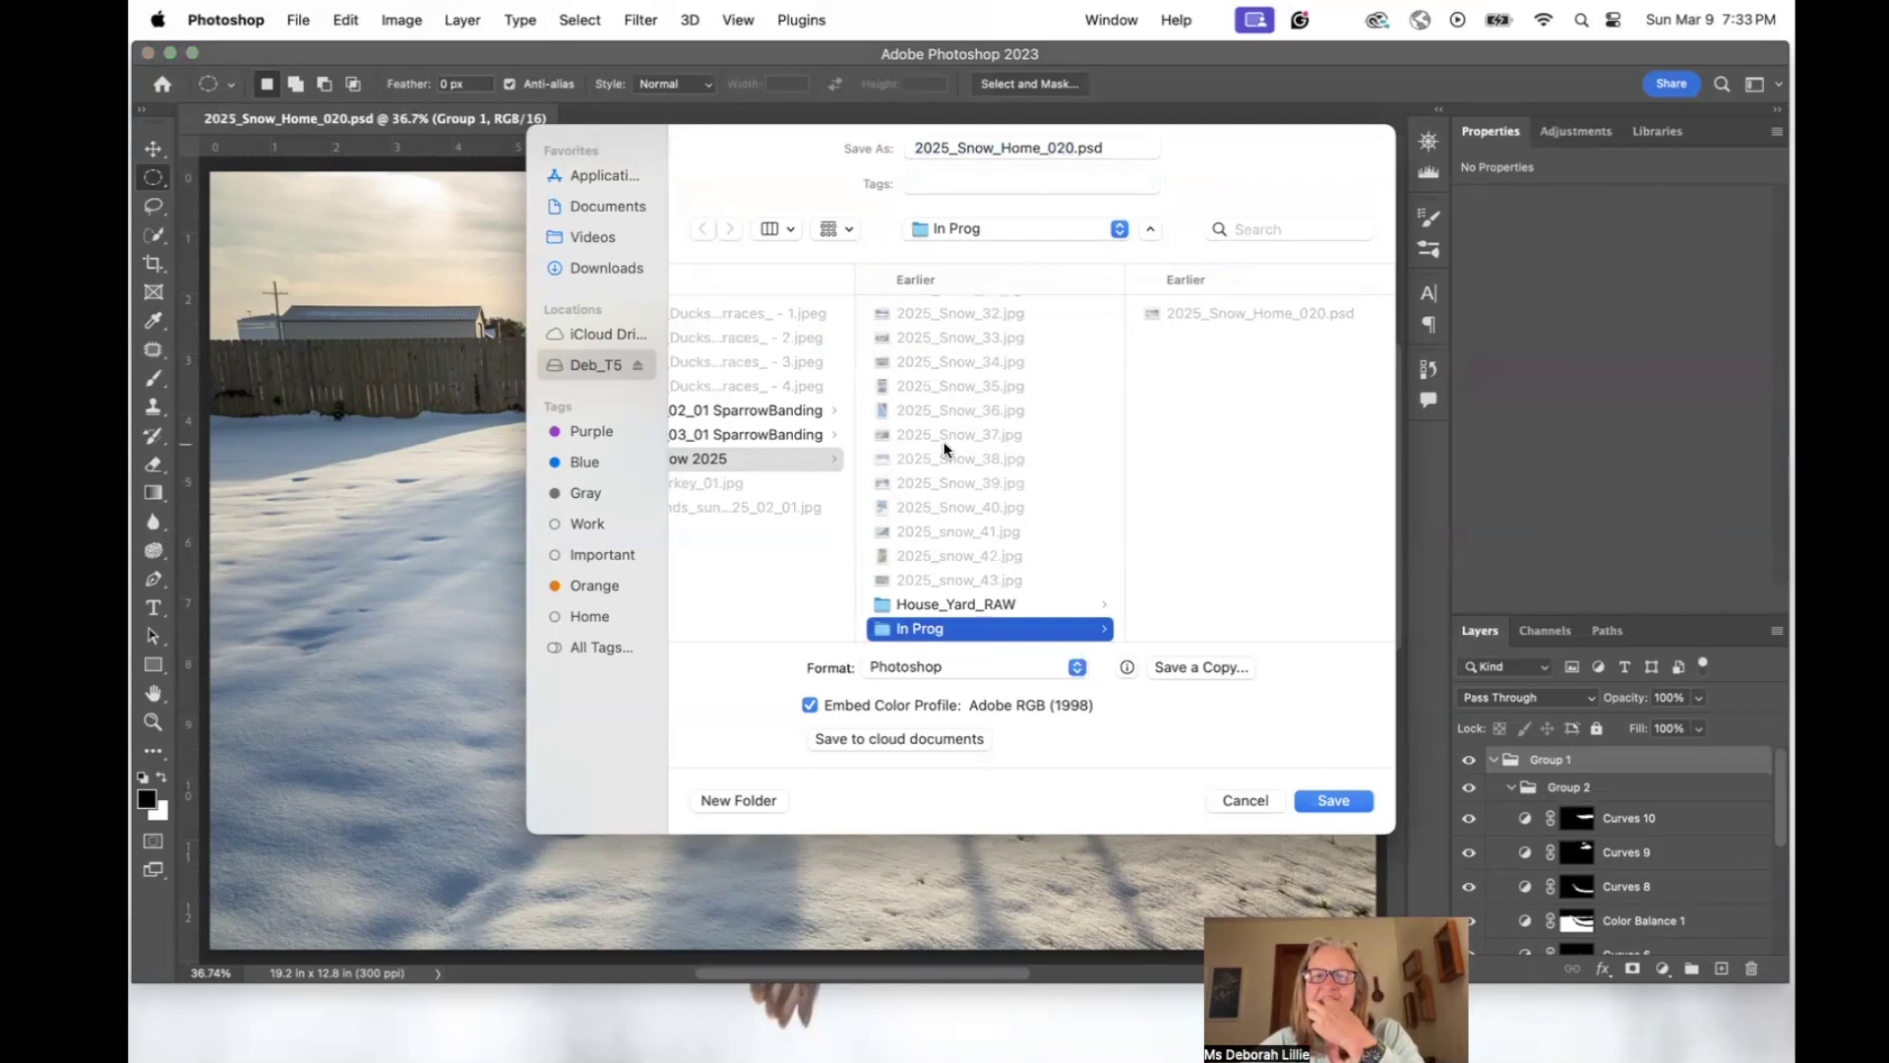
{"action": "scroll", "coordinate": [943, 449], "scroll_direction": "up", "scroll_amount": 5}
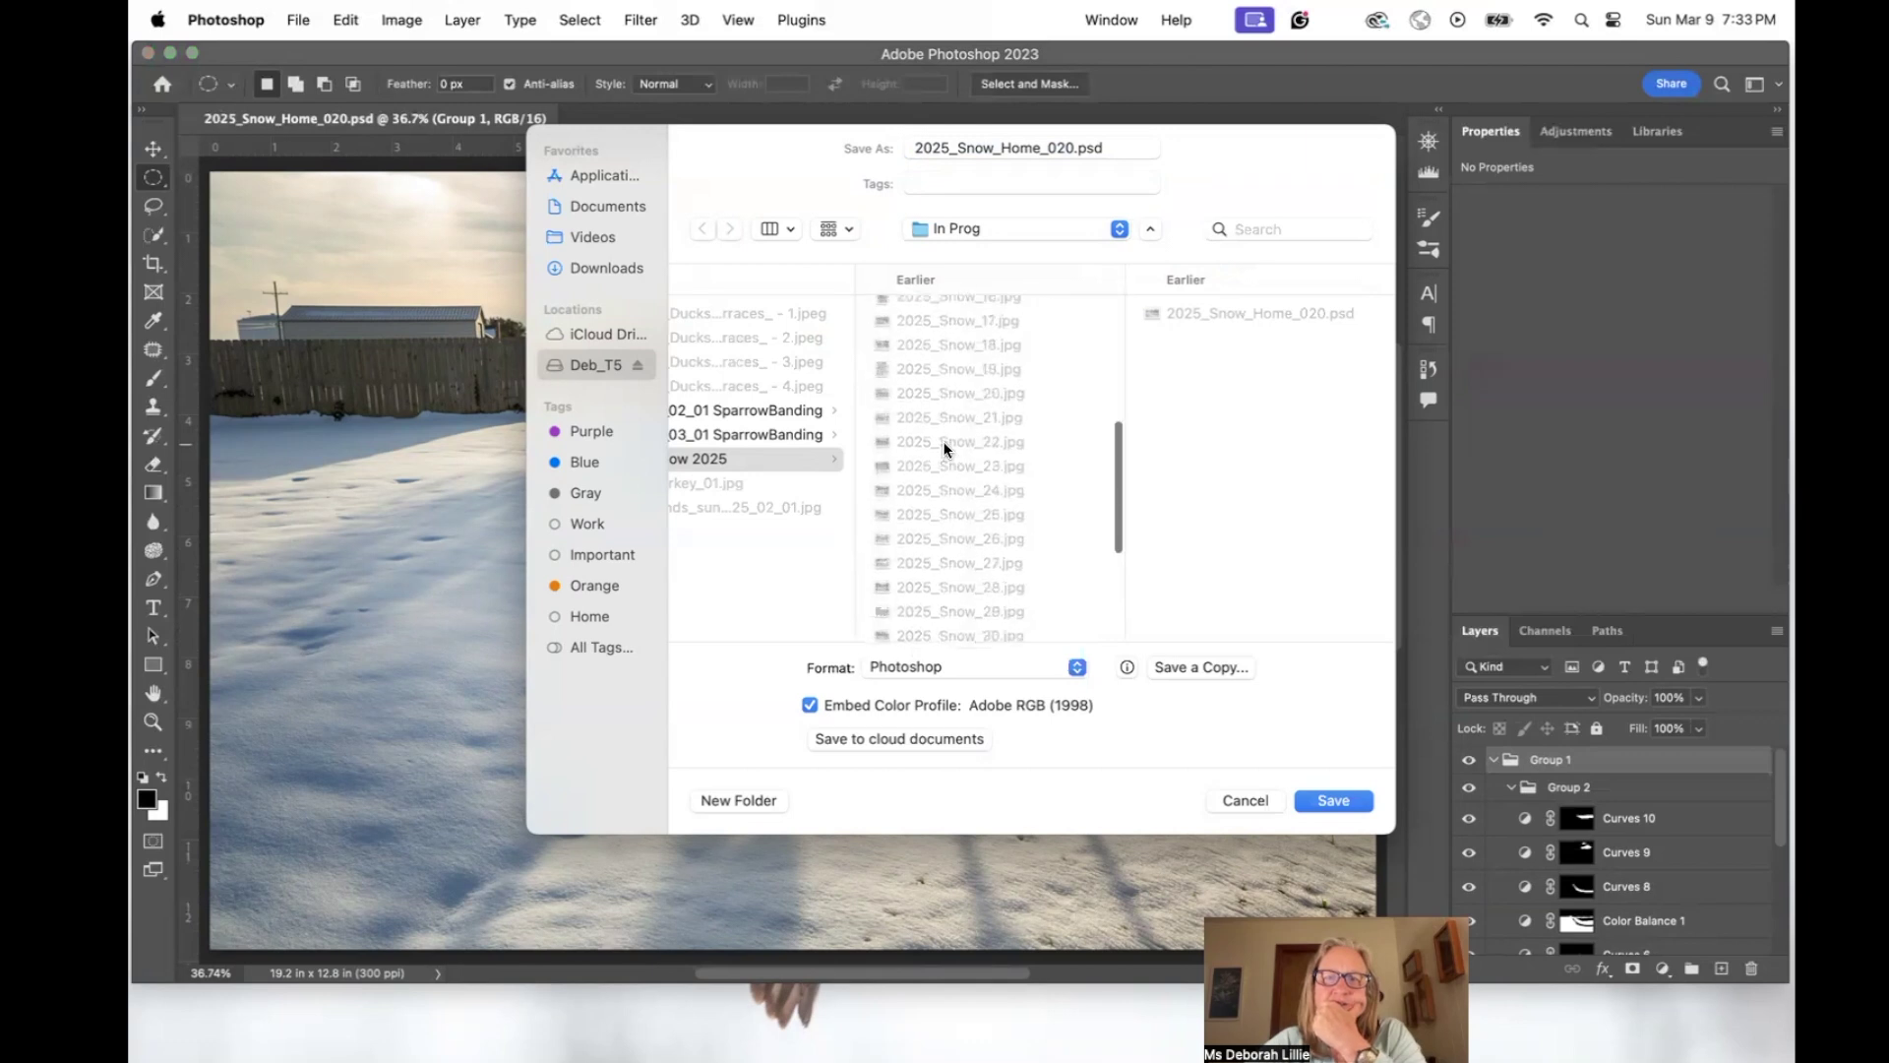
{"action": "scroll", "coordinate": [944, 448], "scroll_direction": "down", "scroll_amount": 5}
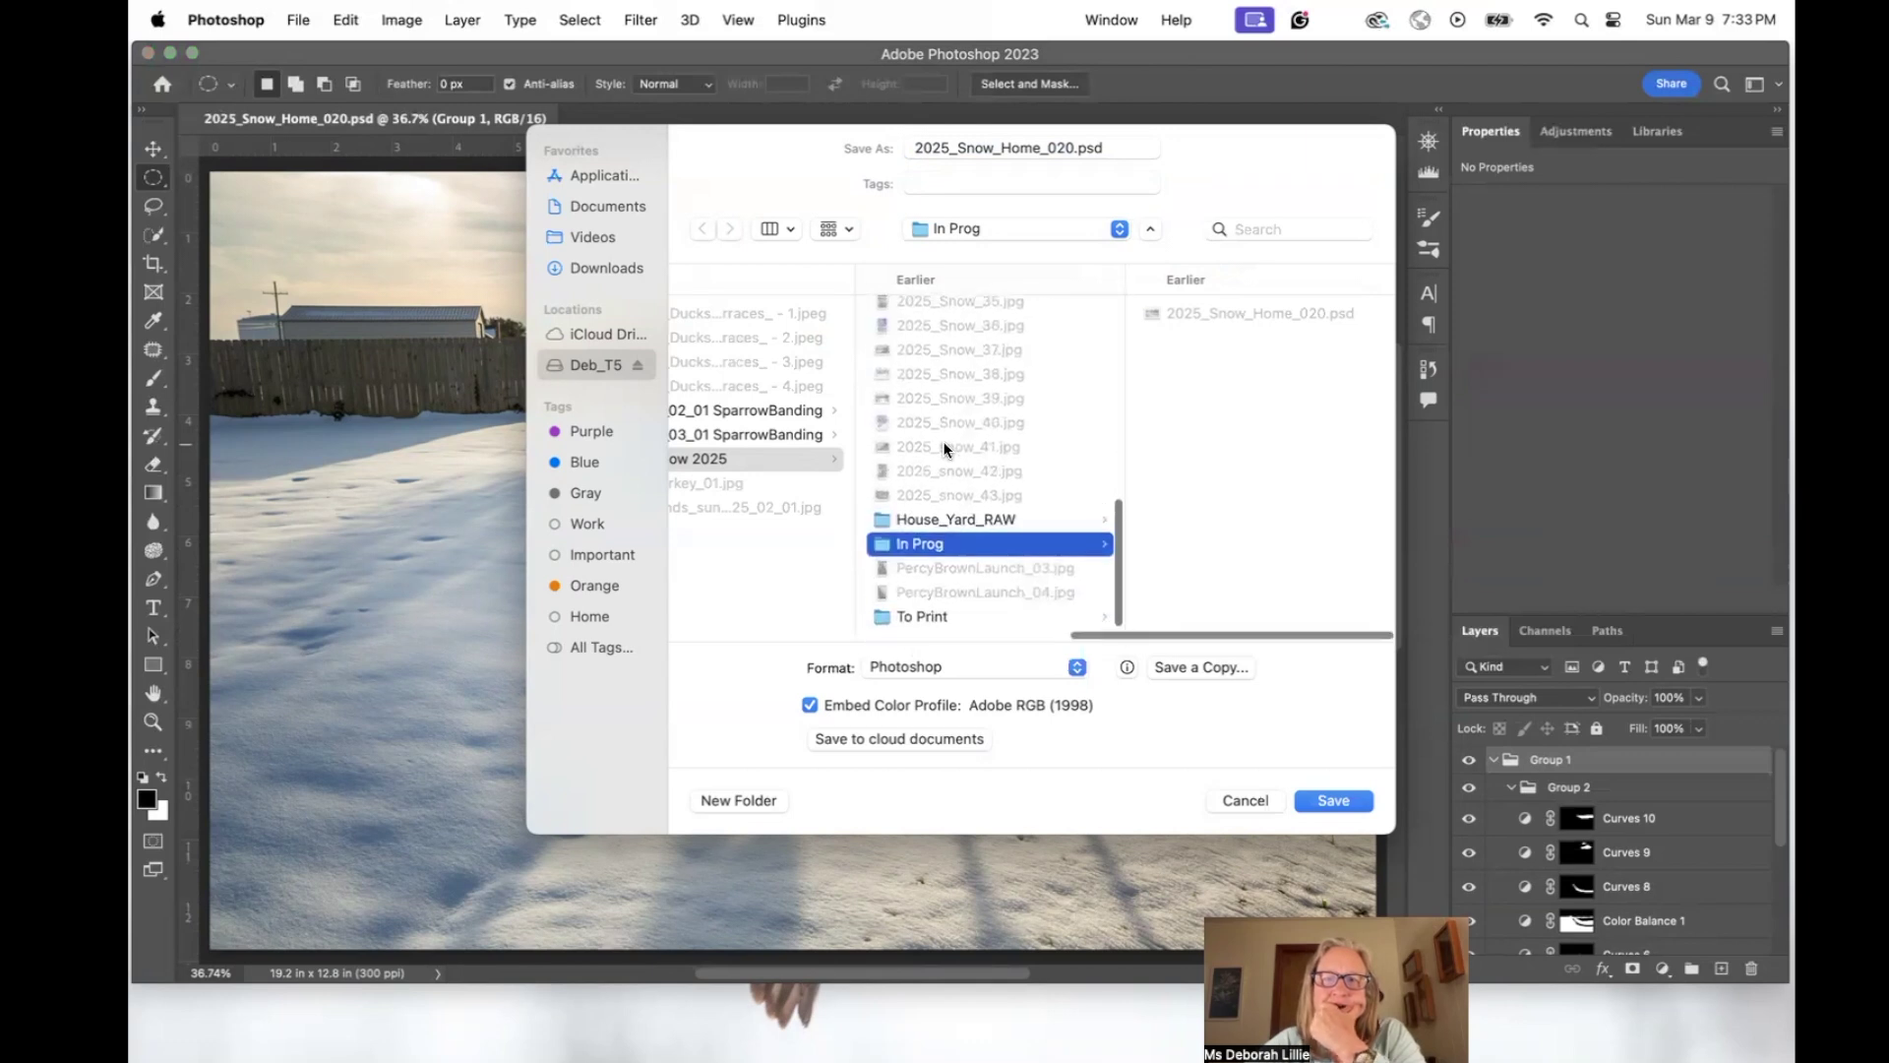
{"action": "left_click", "coordinate": [963, 531]}
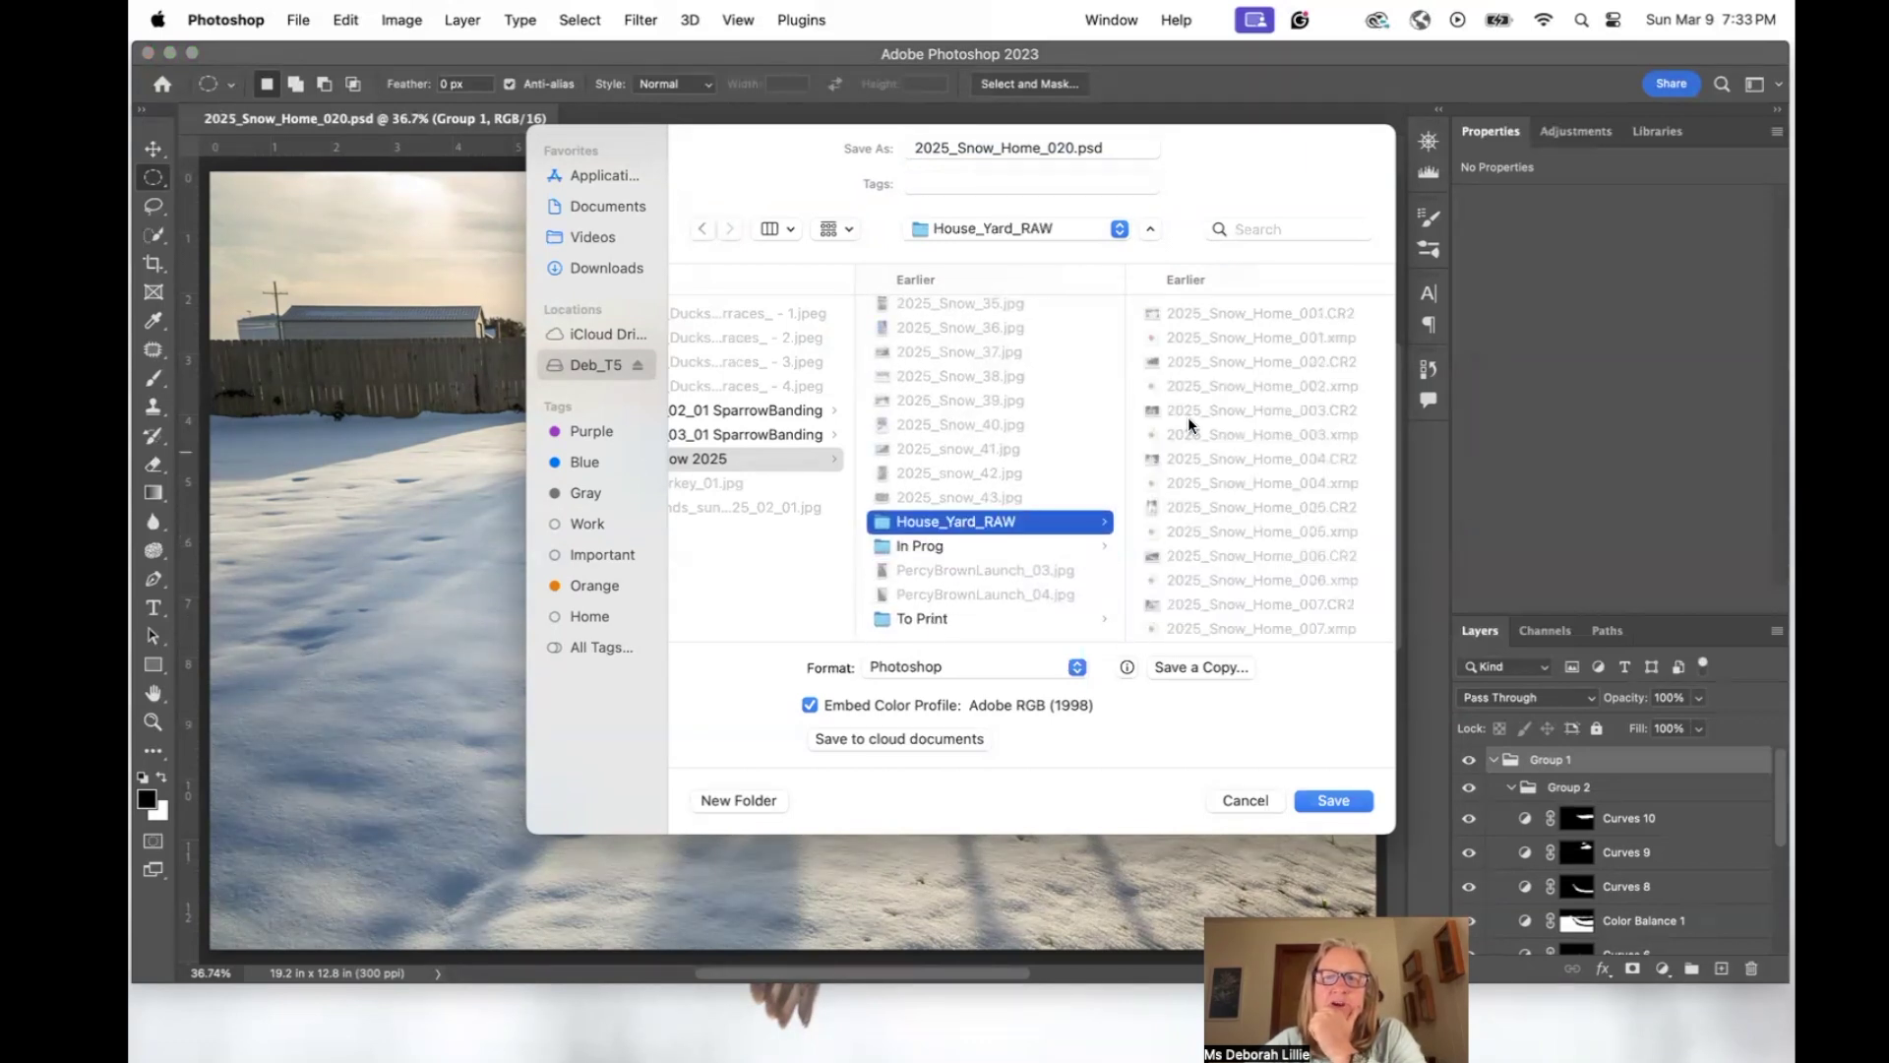
{"action": "left_click", "coordinate": [930, 548]}
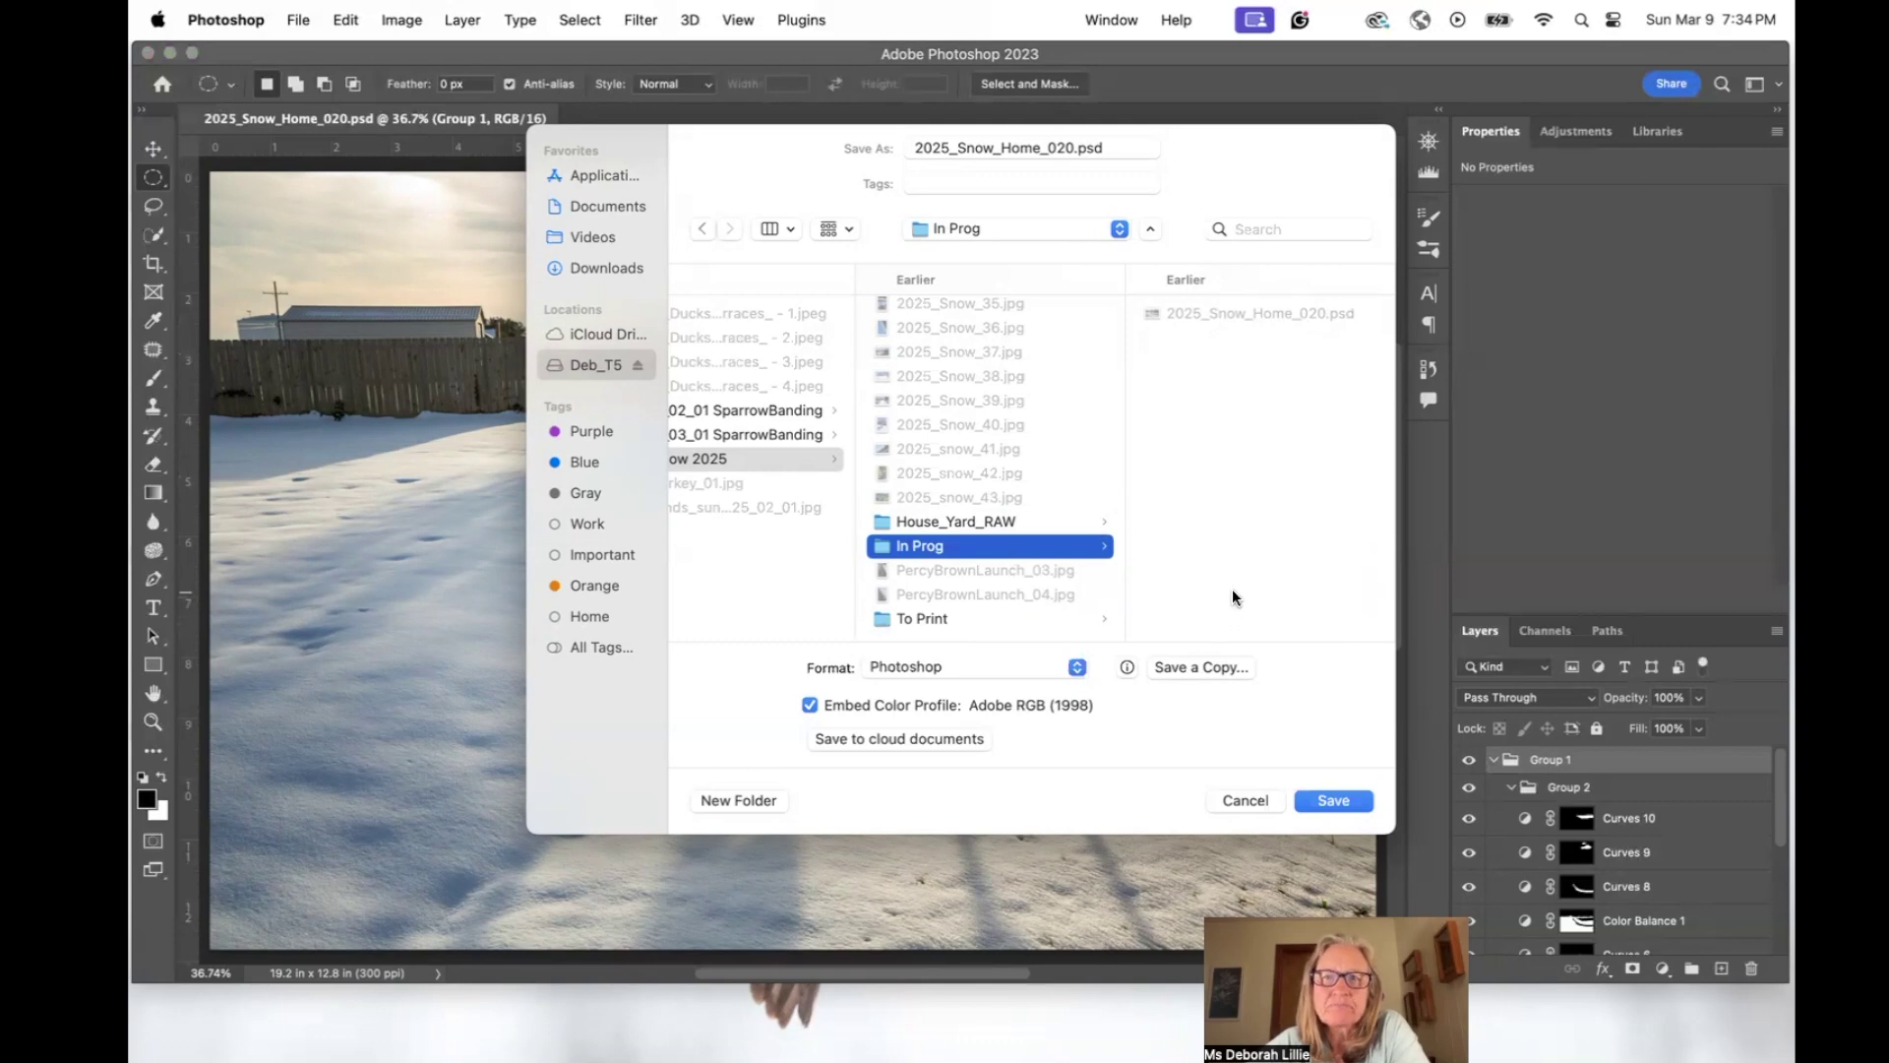
Name the file 2025_Snow_Home_020a.psd and save it in Photoshop format with Maximize Compatibility enabled.
{"action": "left_click", "coordinate": [1073, 148]}
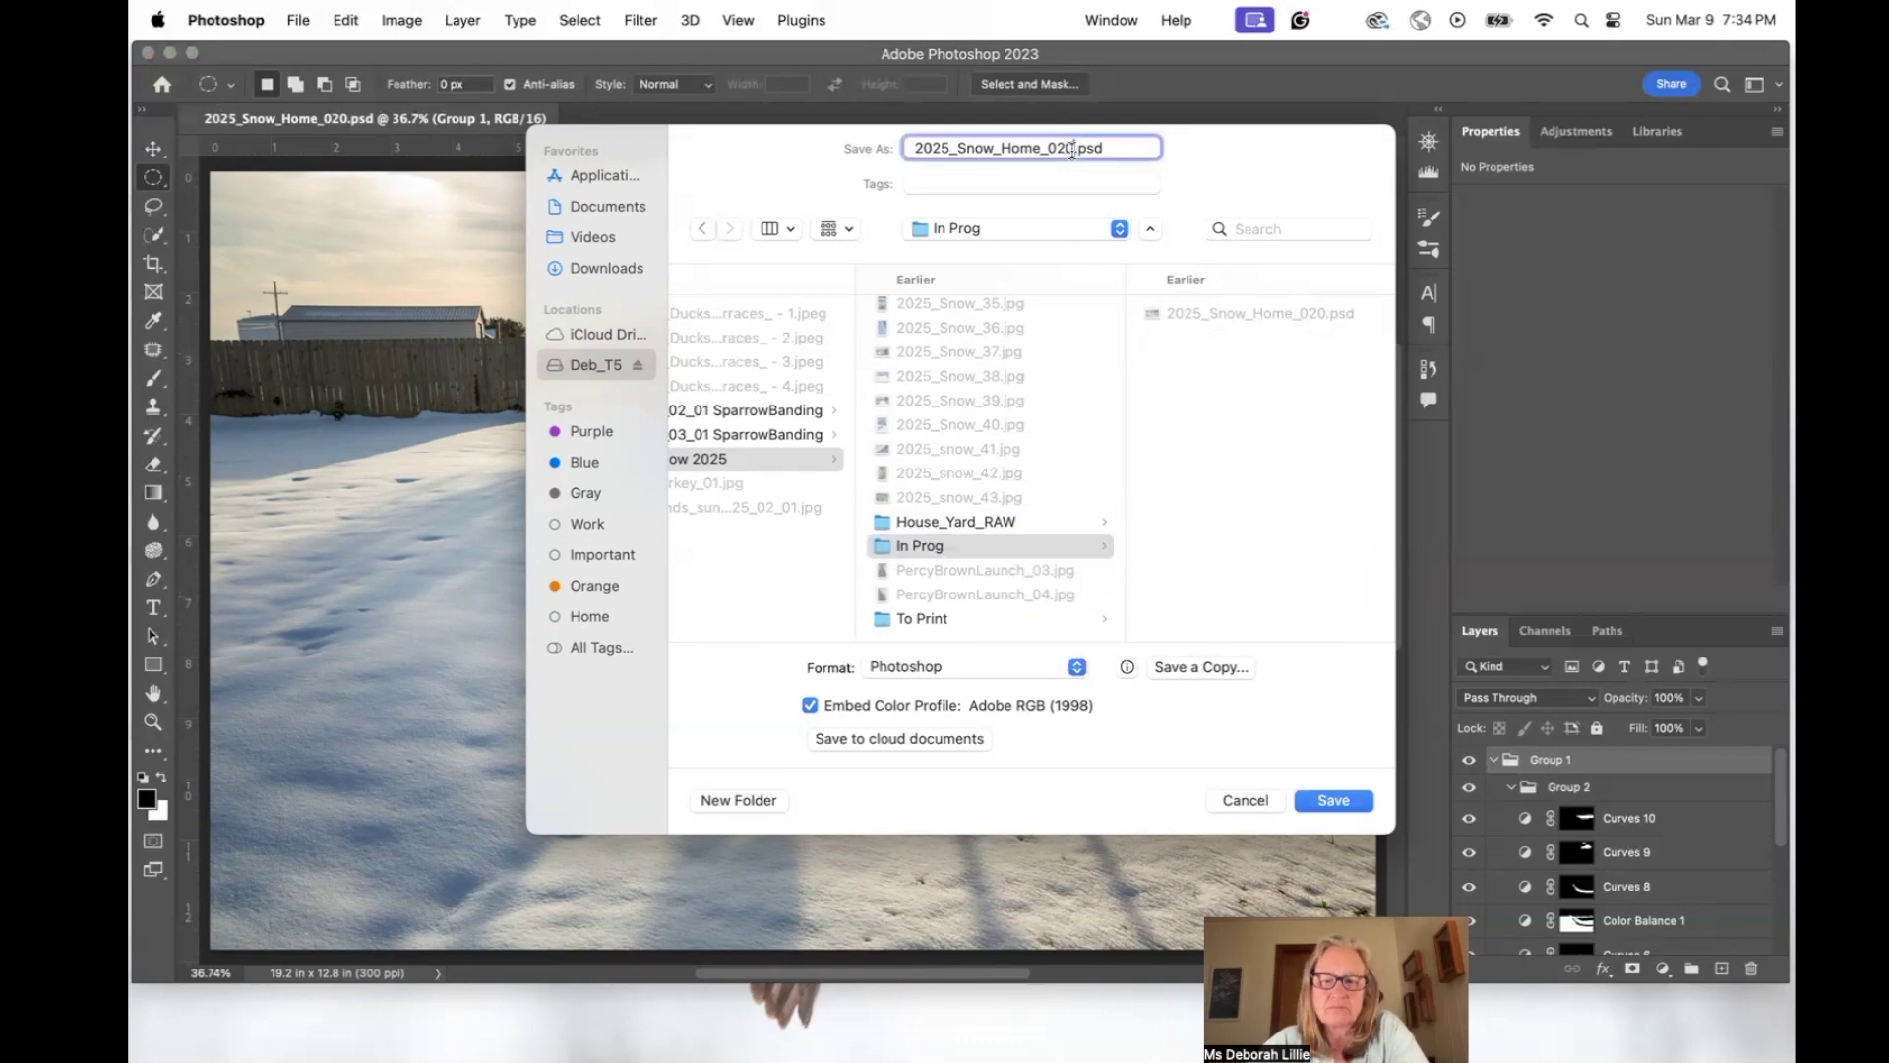
{"action": "type", "text": "a"}
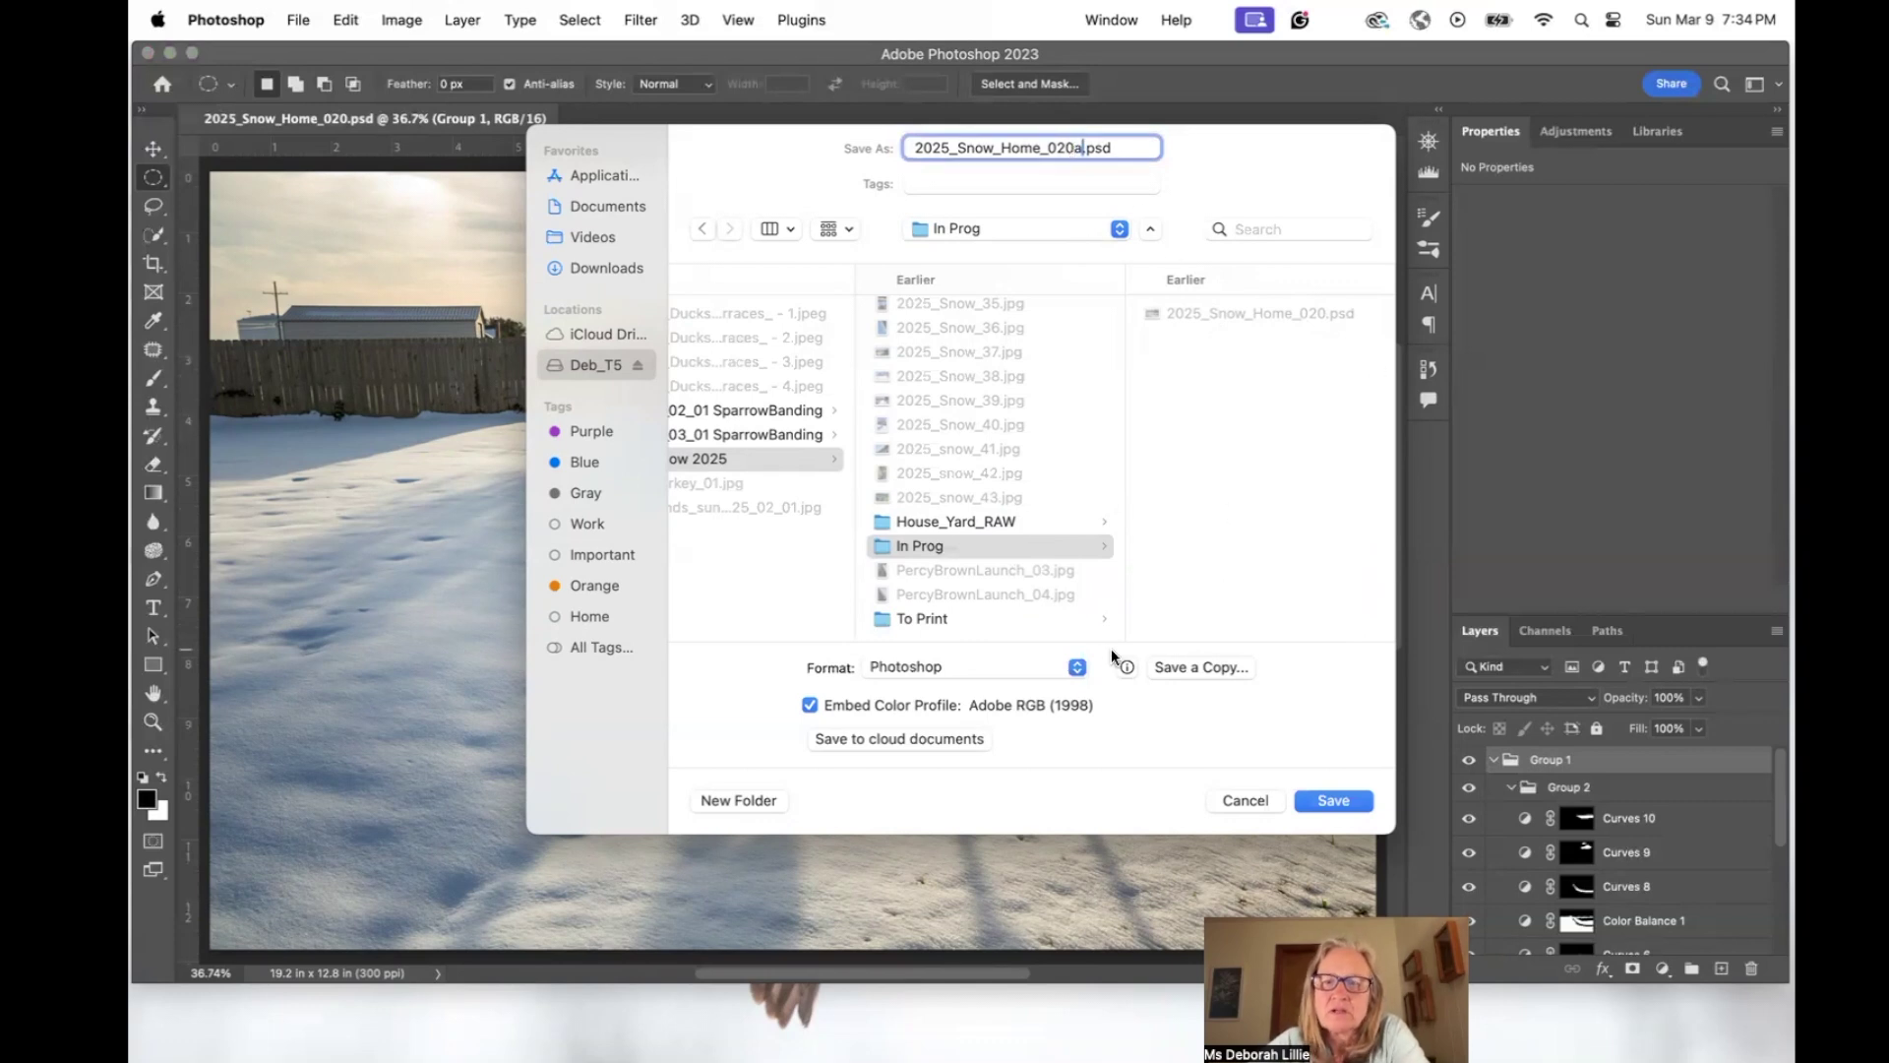
{"action": "left_click", "coordinate": [1328, 799]}
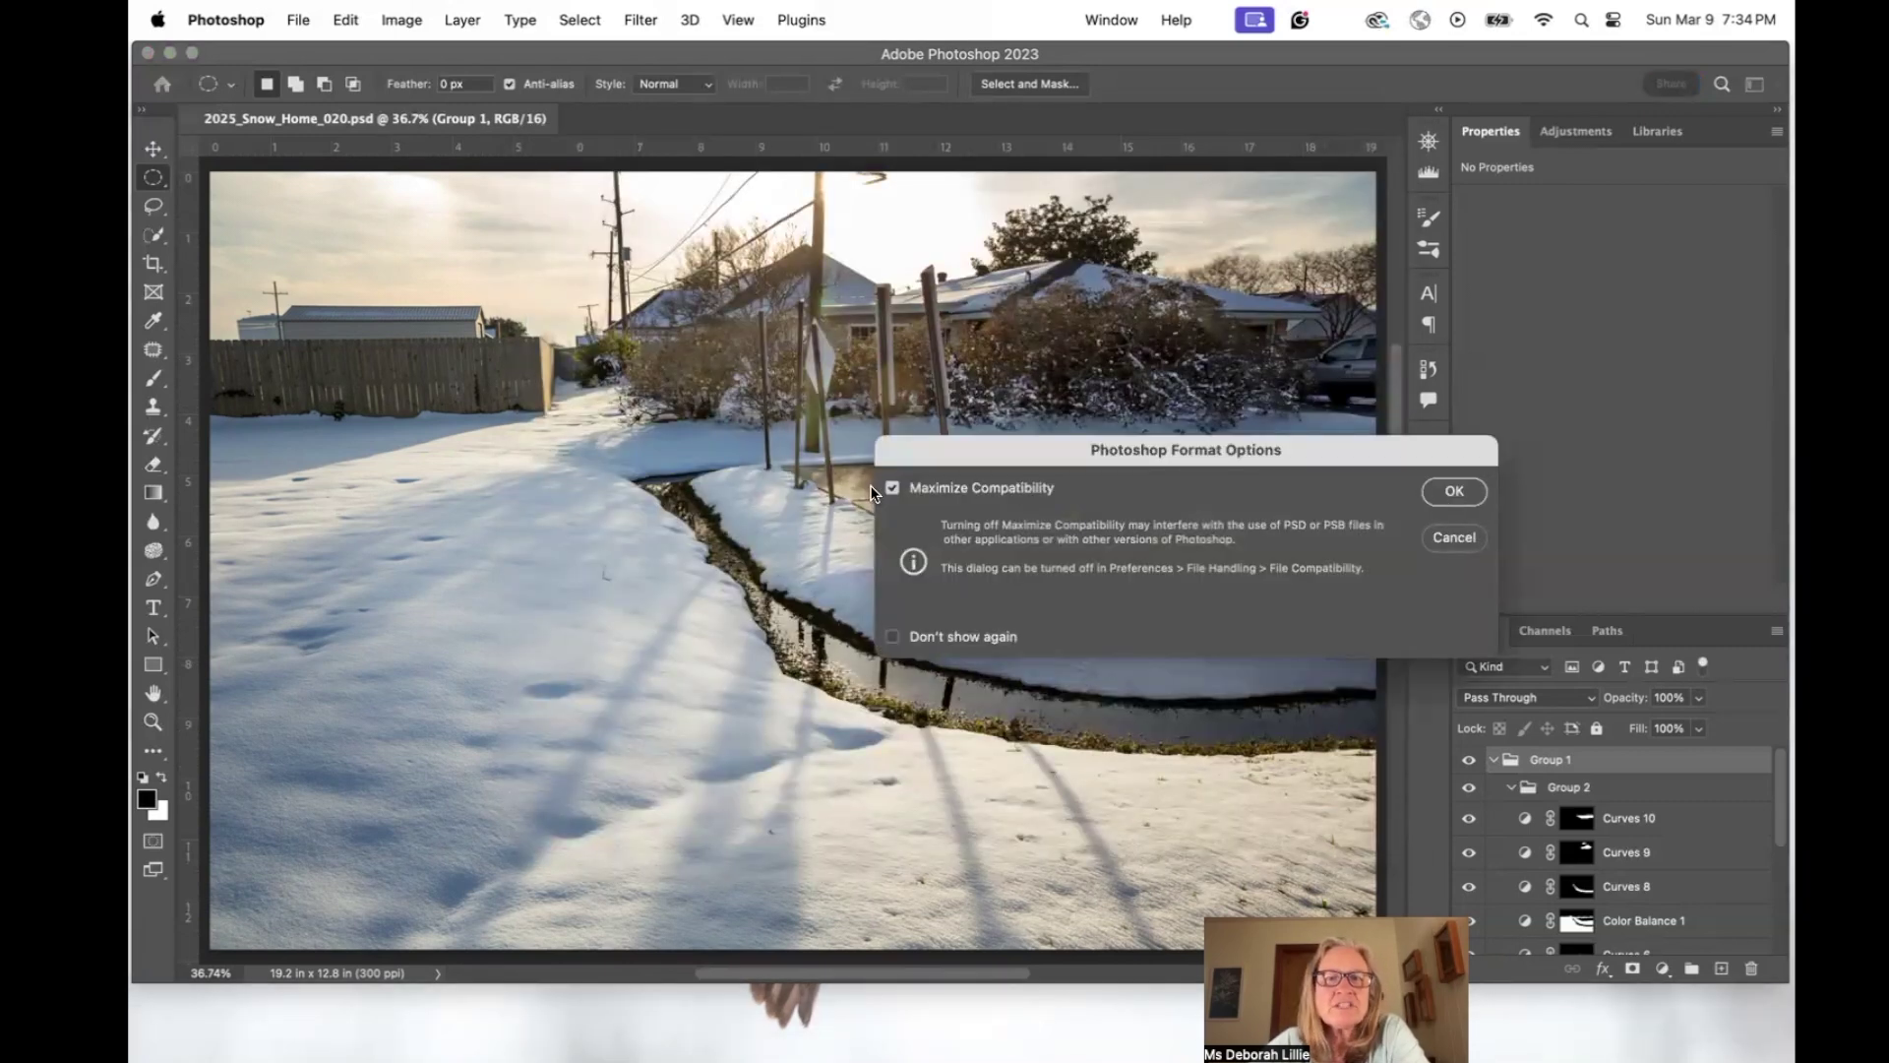
{"action": "left_click", "coordinate": [923, 487]}
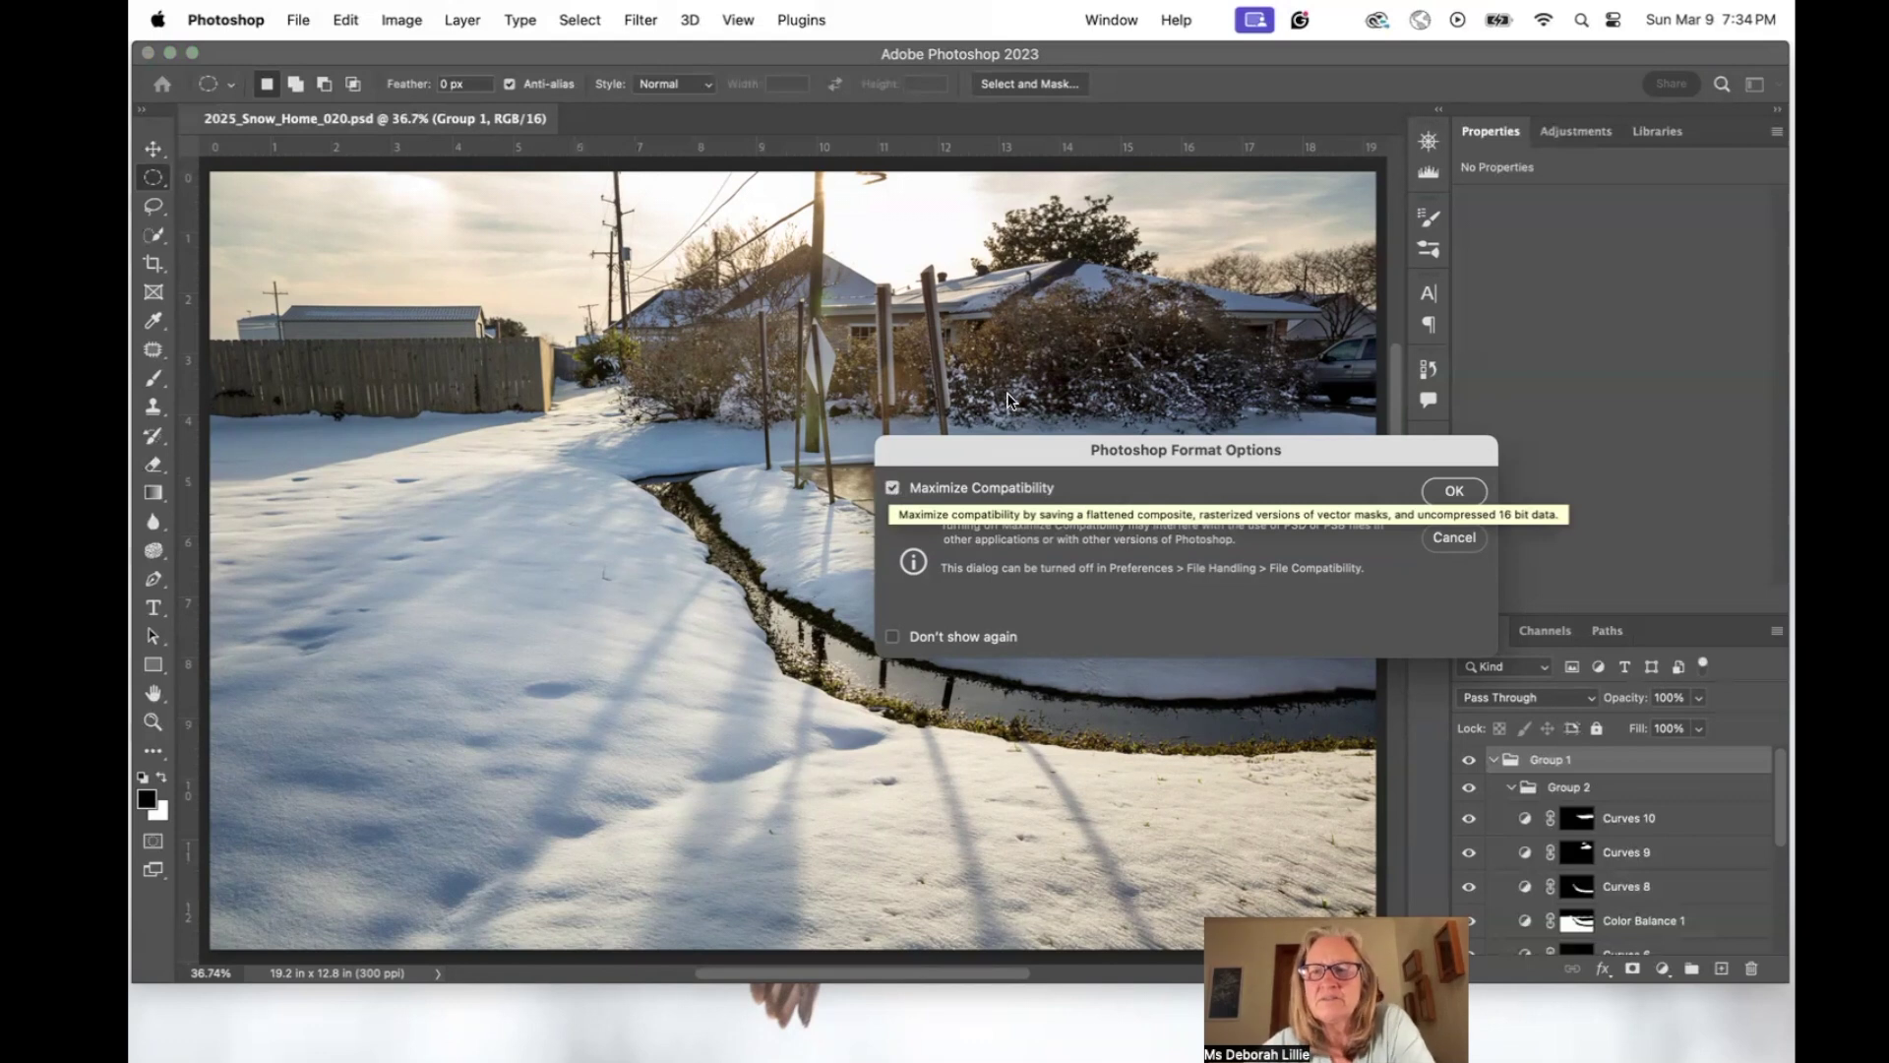
{"action": "left_click", "coordinate": [893, 488]}
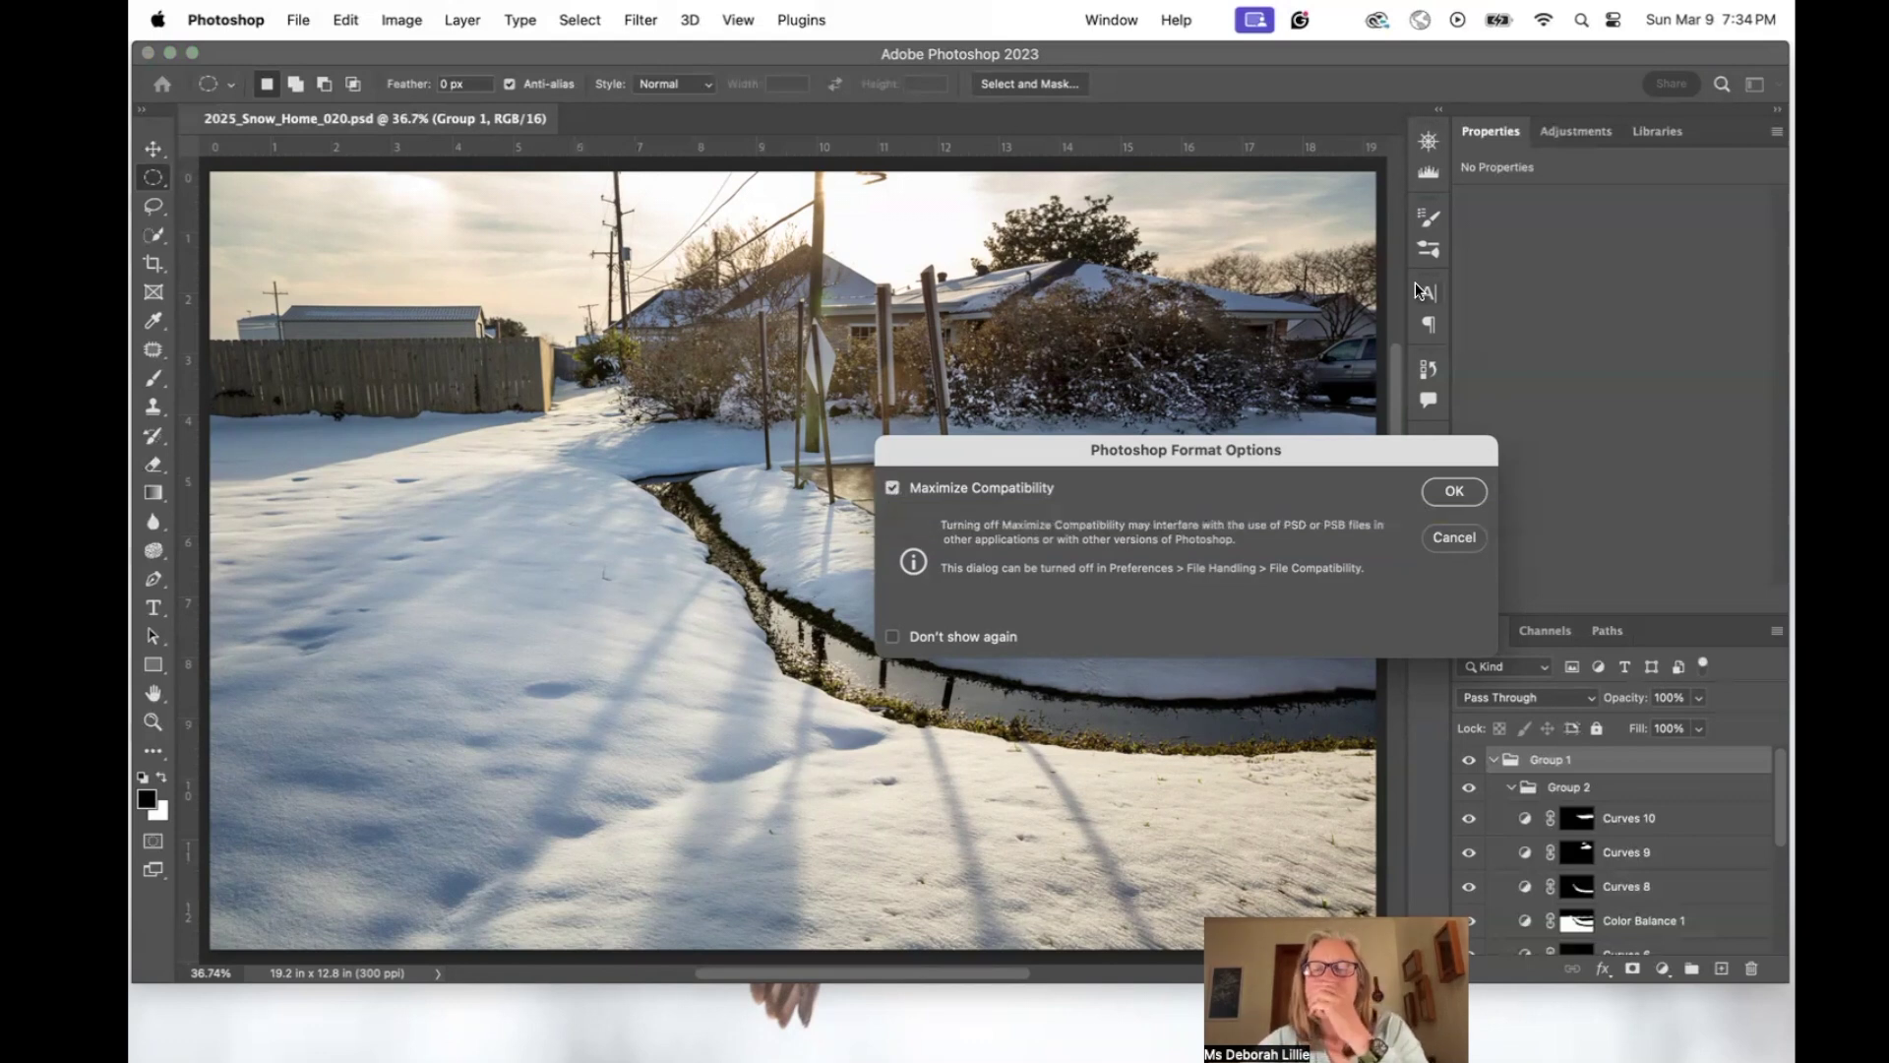
{"action": "left_click", "coordinate": [1453, 491]}
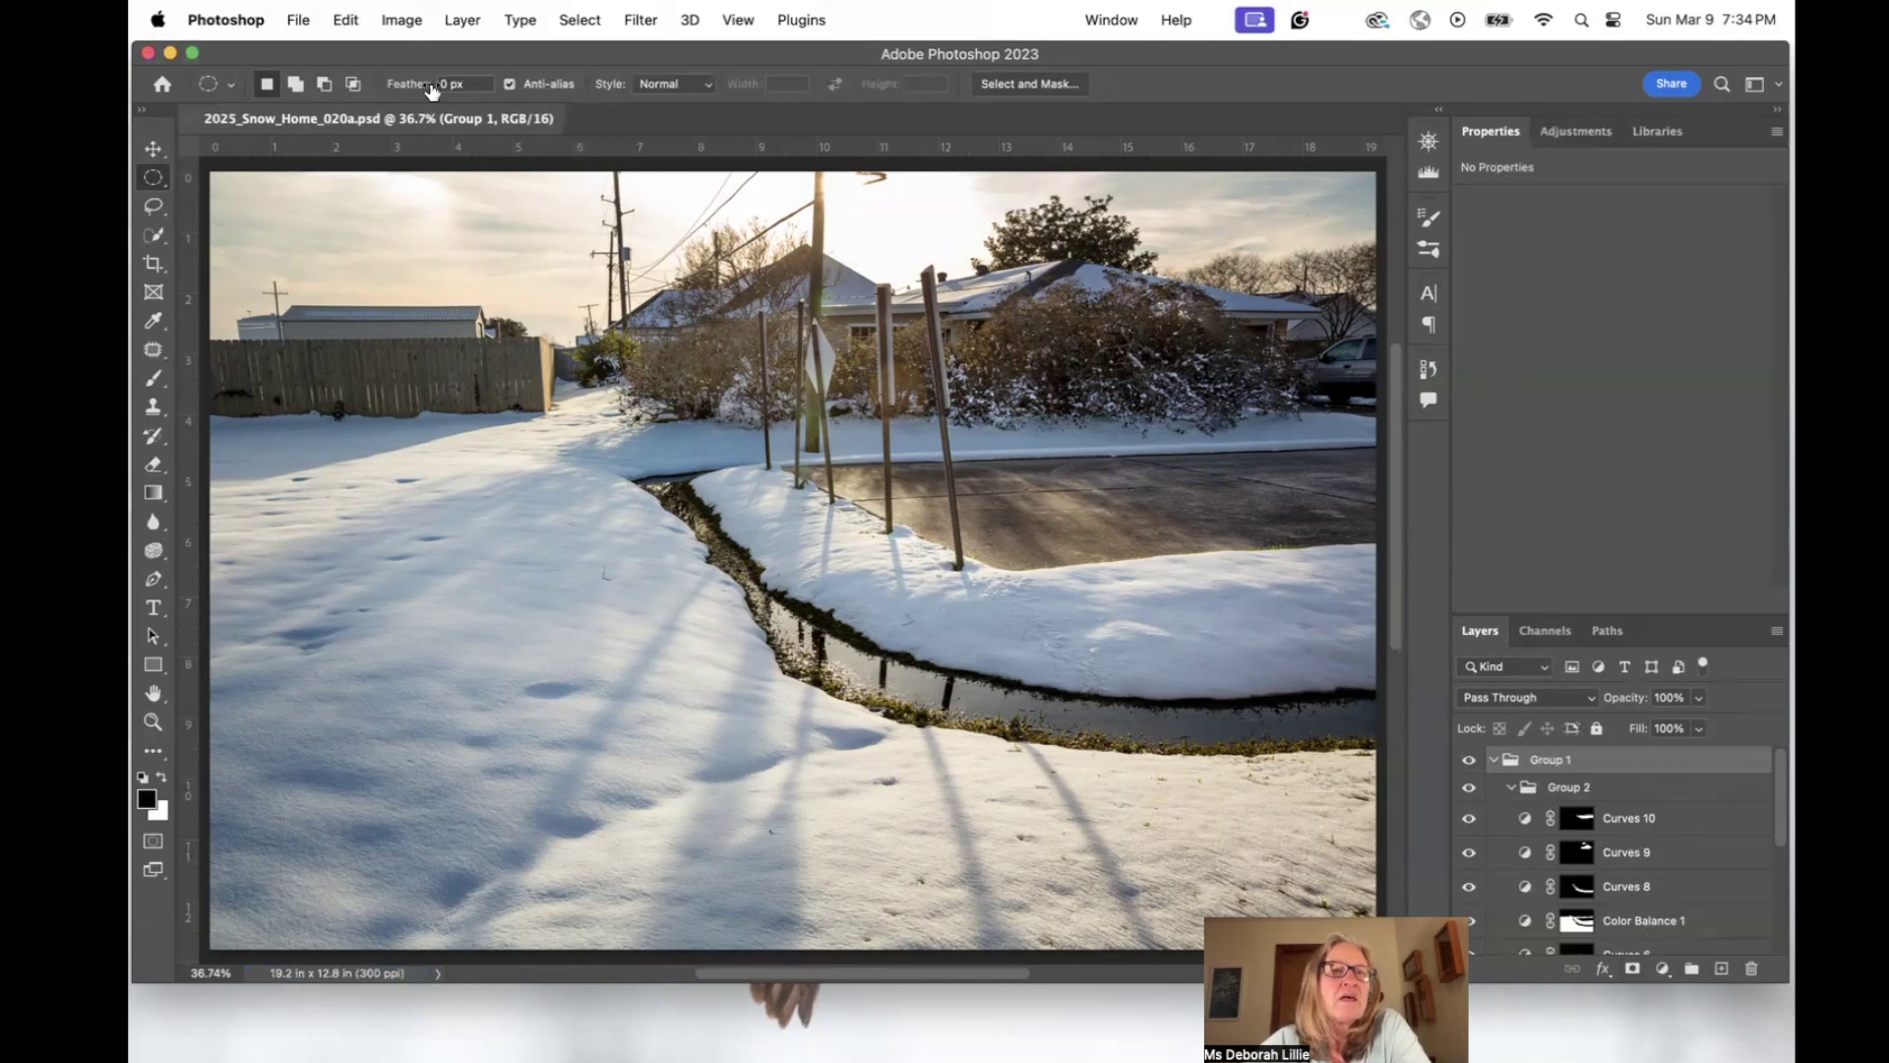
{"action": "left_click", "coordinate": [299, 20]}
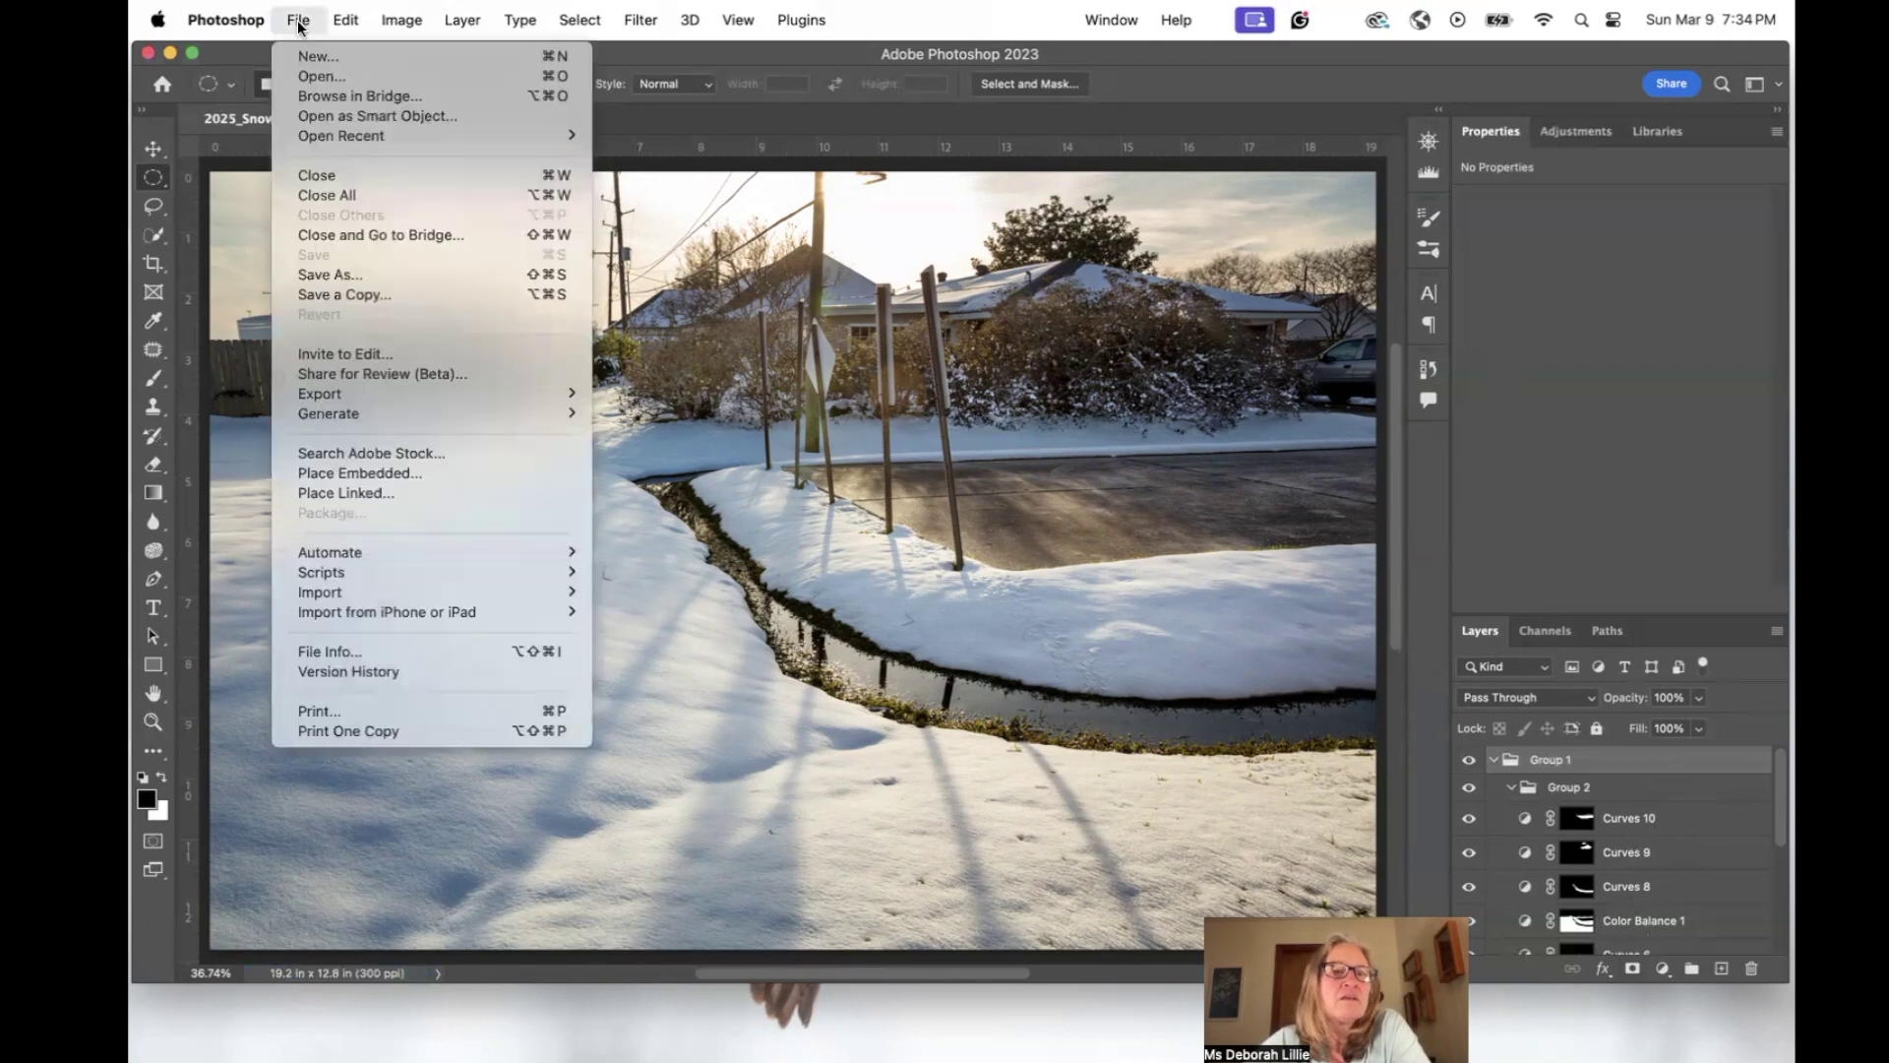
{"action": "left_click", "coordinate": [297, 21]}
{"action": "left_click", "coordinate": [295, 20]}
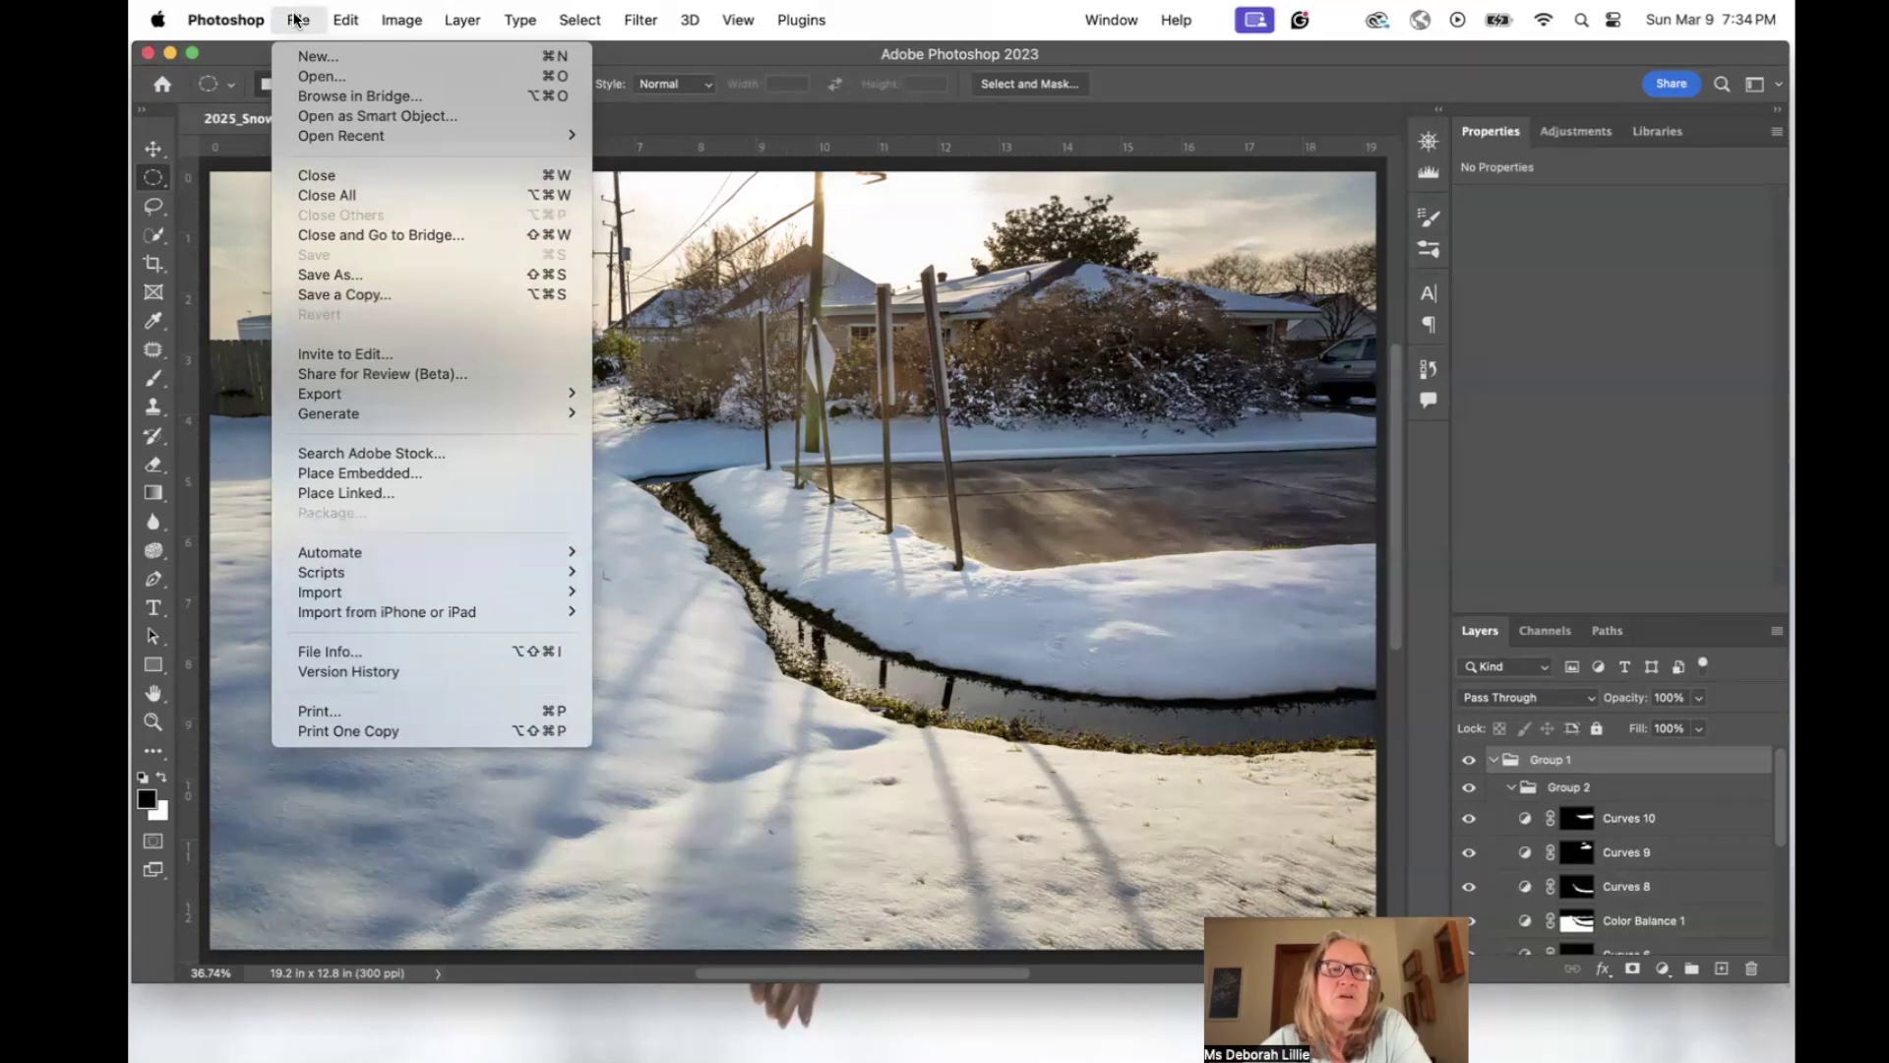
{"action": "mouse_move", "coordinate": [397, 23]}
{"action": "mouse_move", "coordinate": [465, 21]}
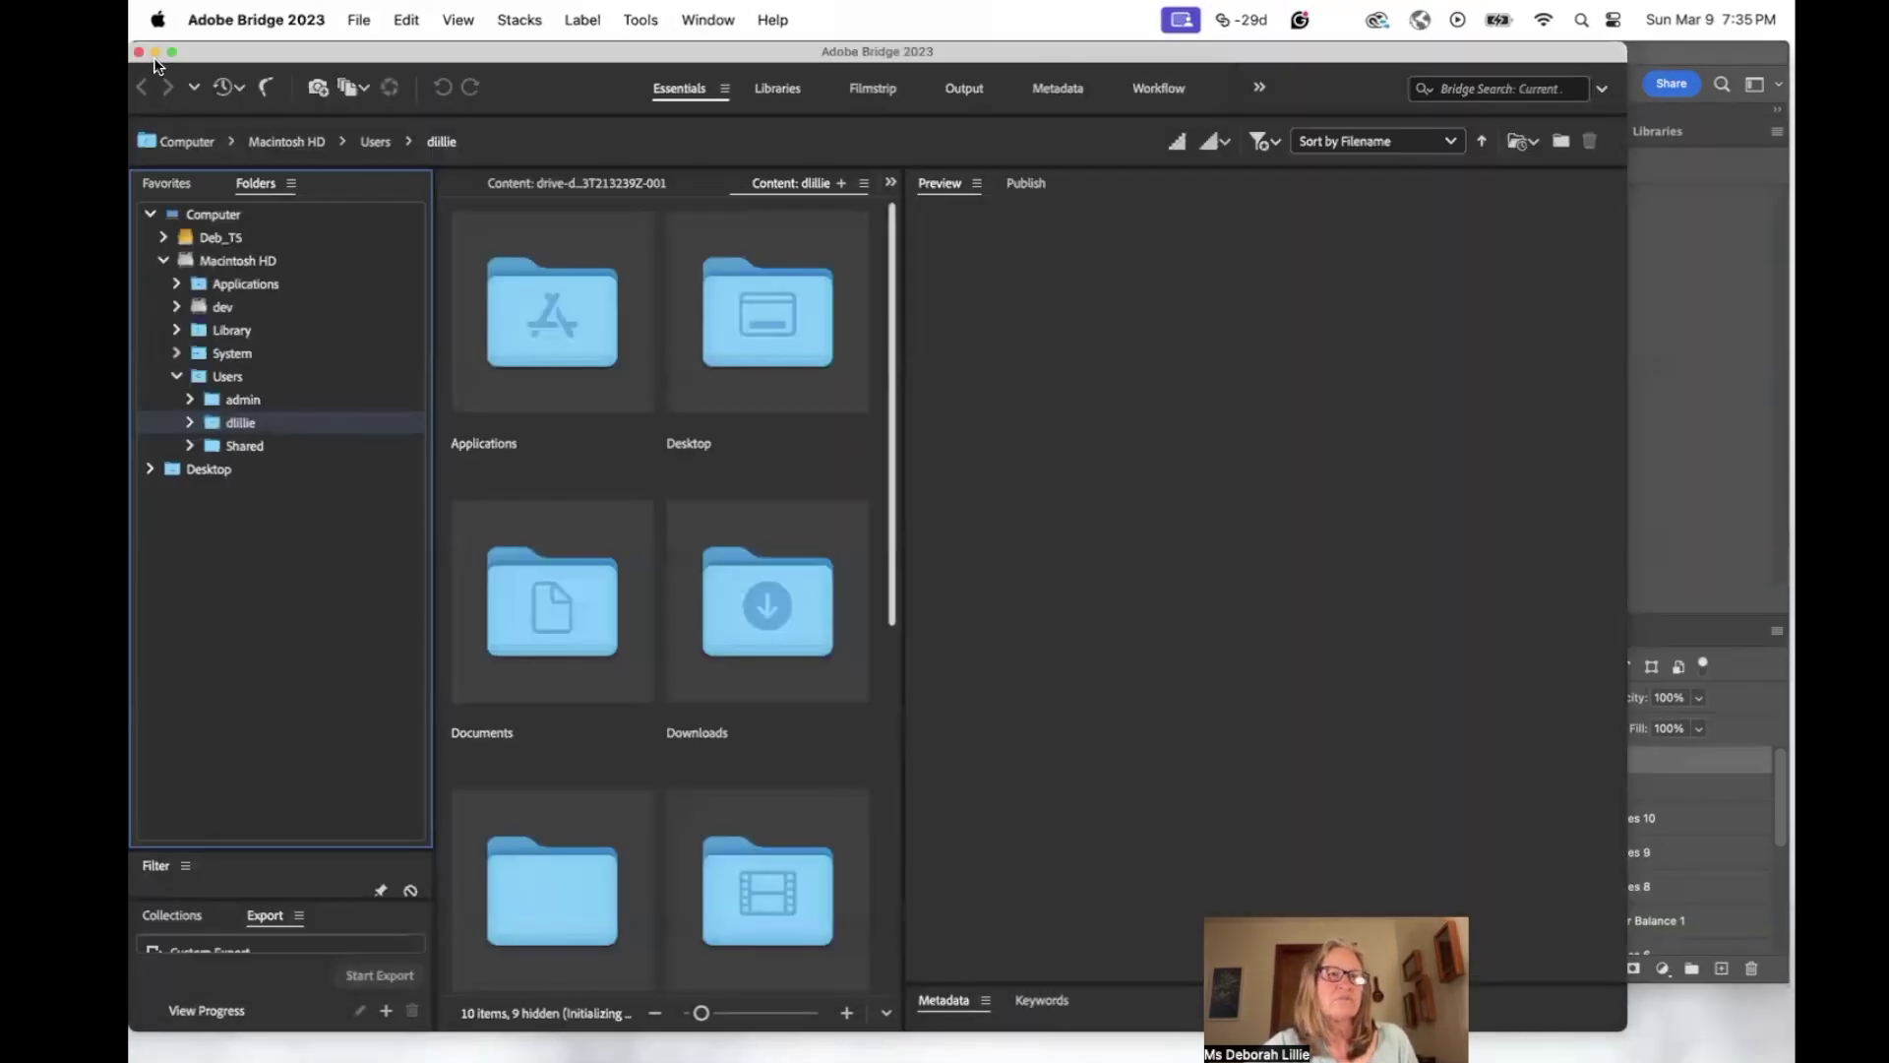
{"action": "left_click", "coordinate": [154, 50]}
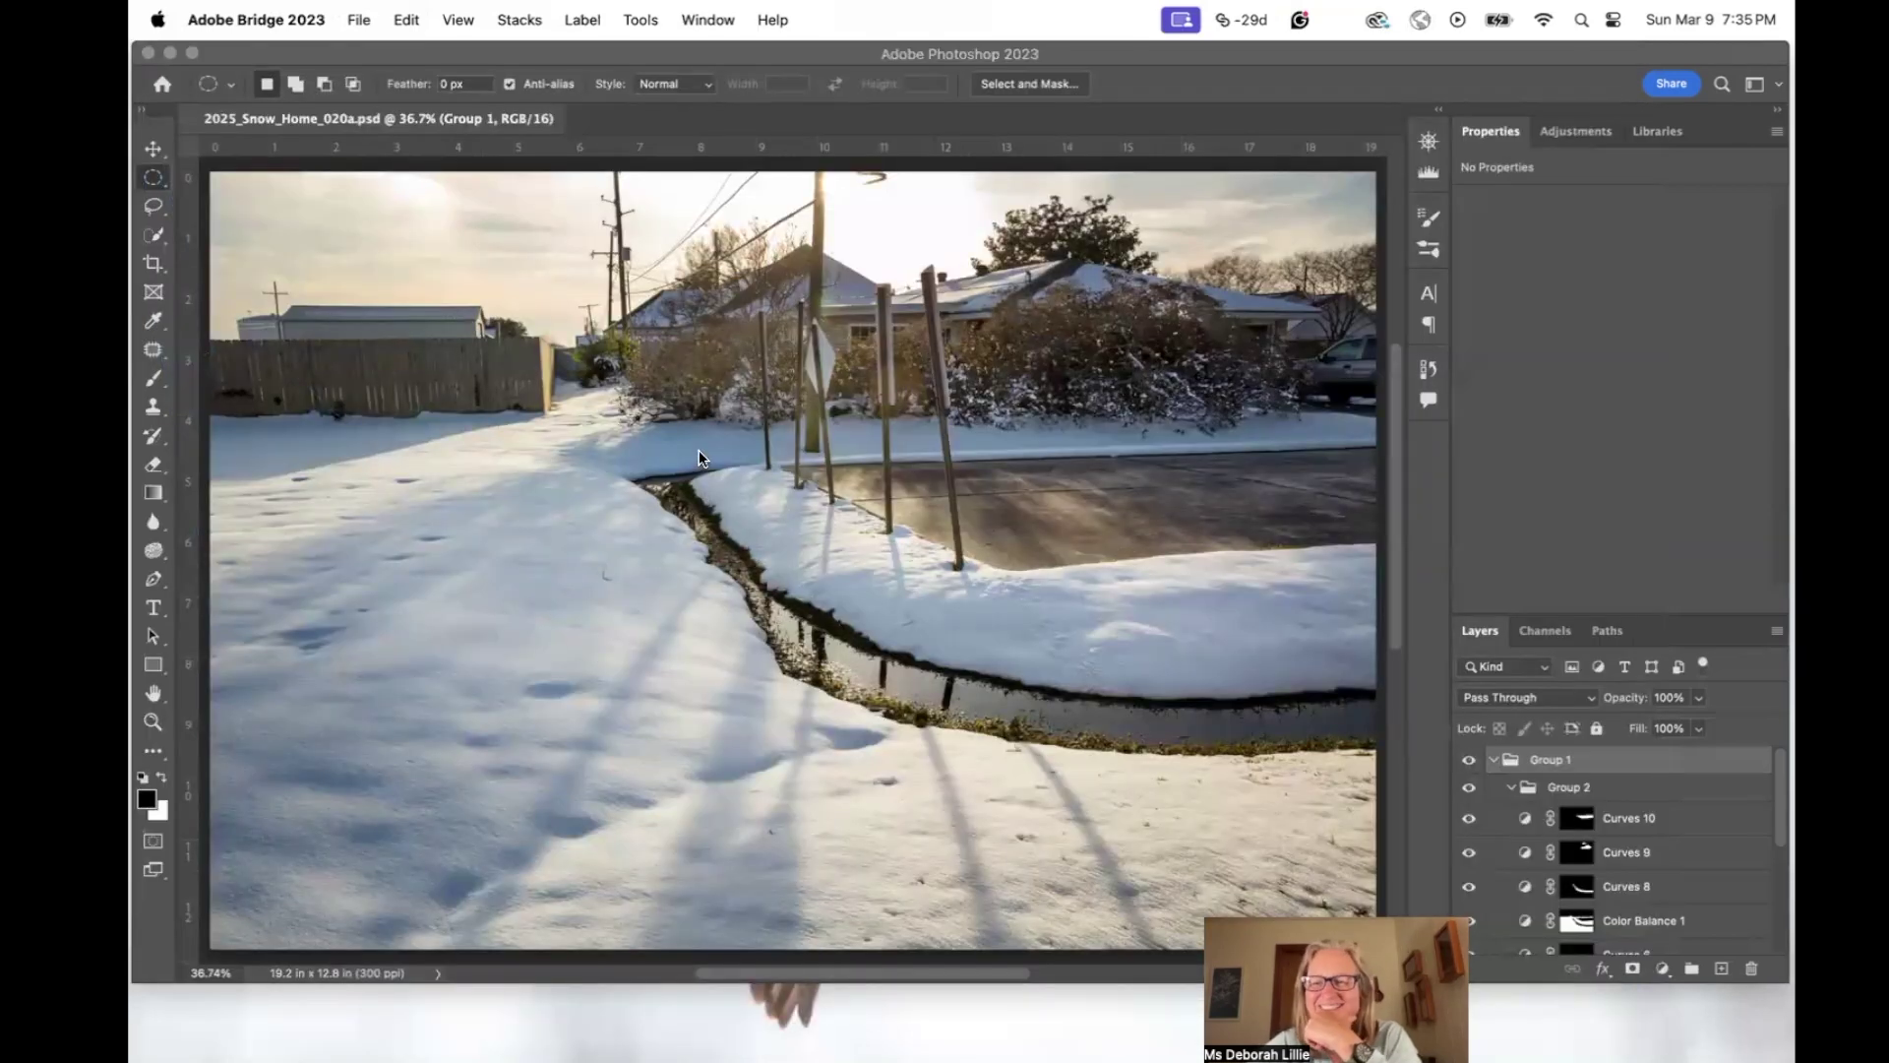
{"action": "left_click", "coordinate": [359, 20]}
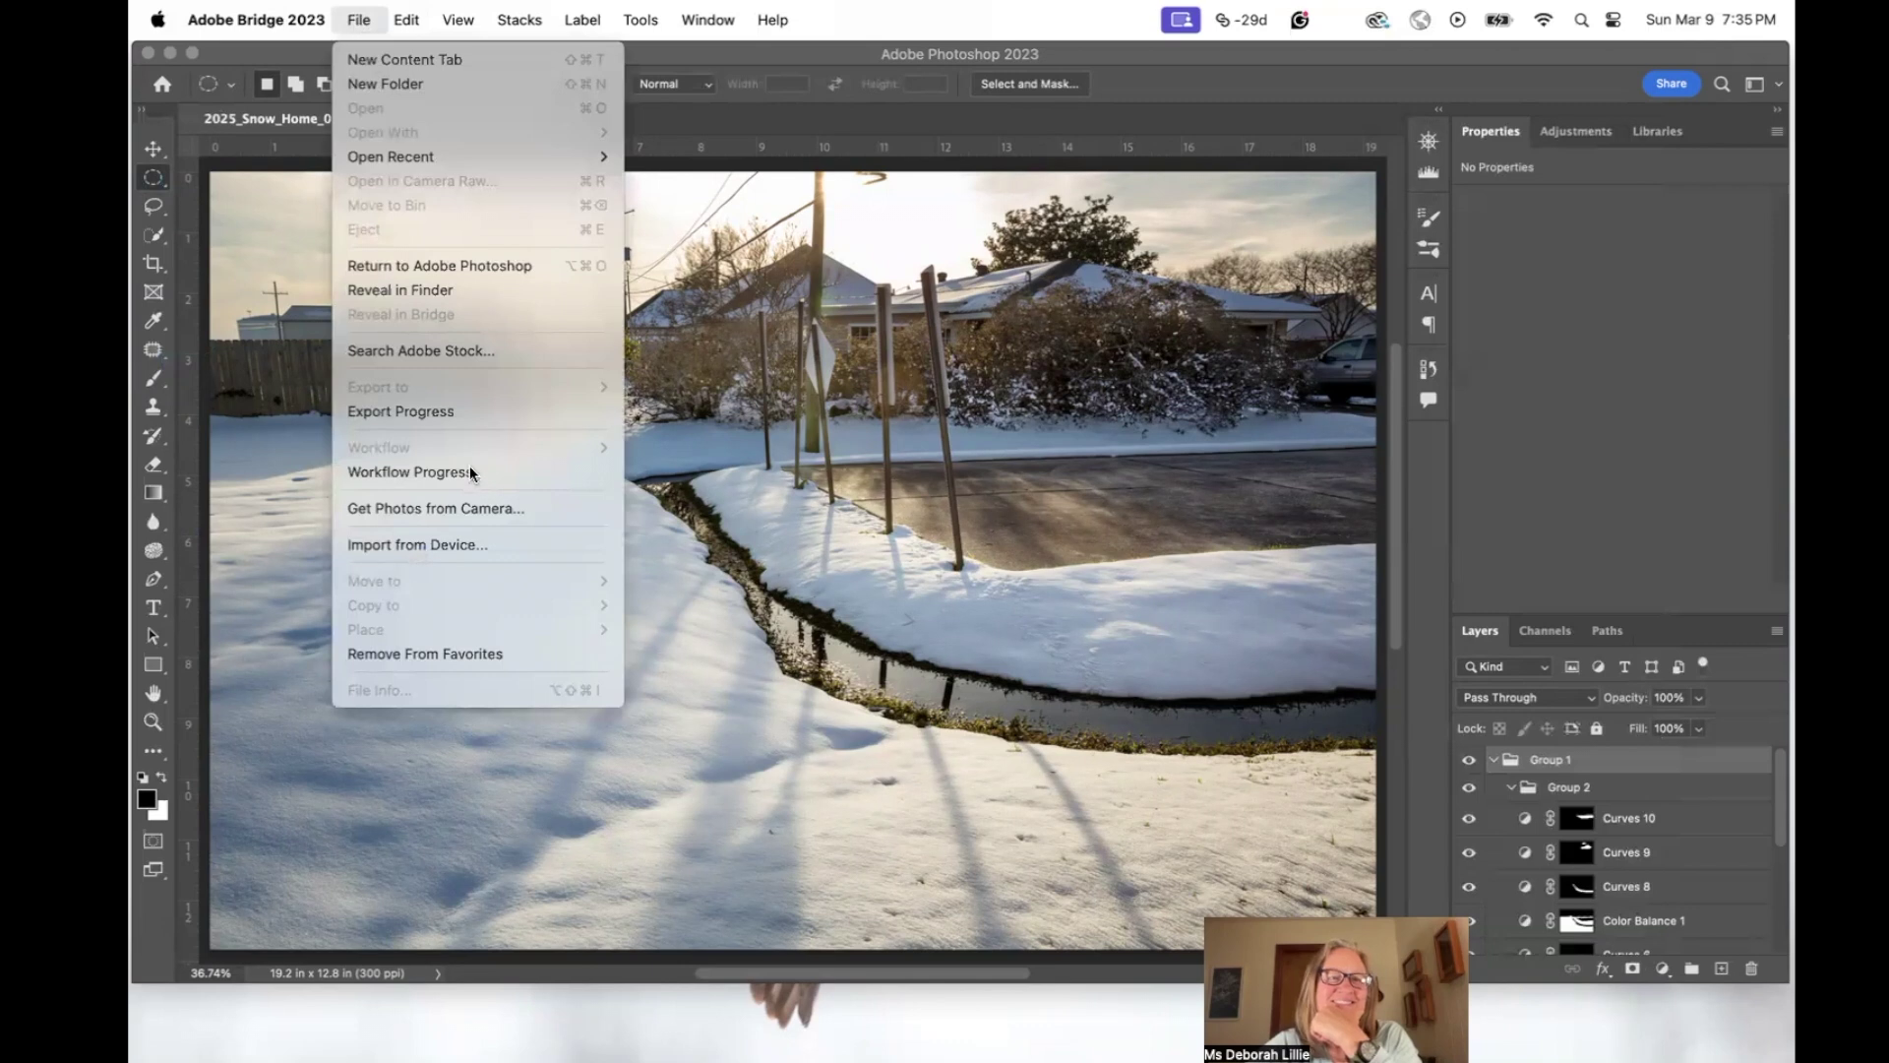
{"action": "left_click", "coordinate": [288, 52]}
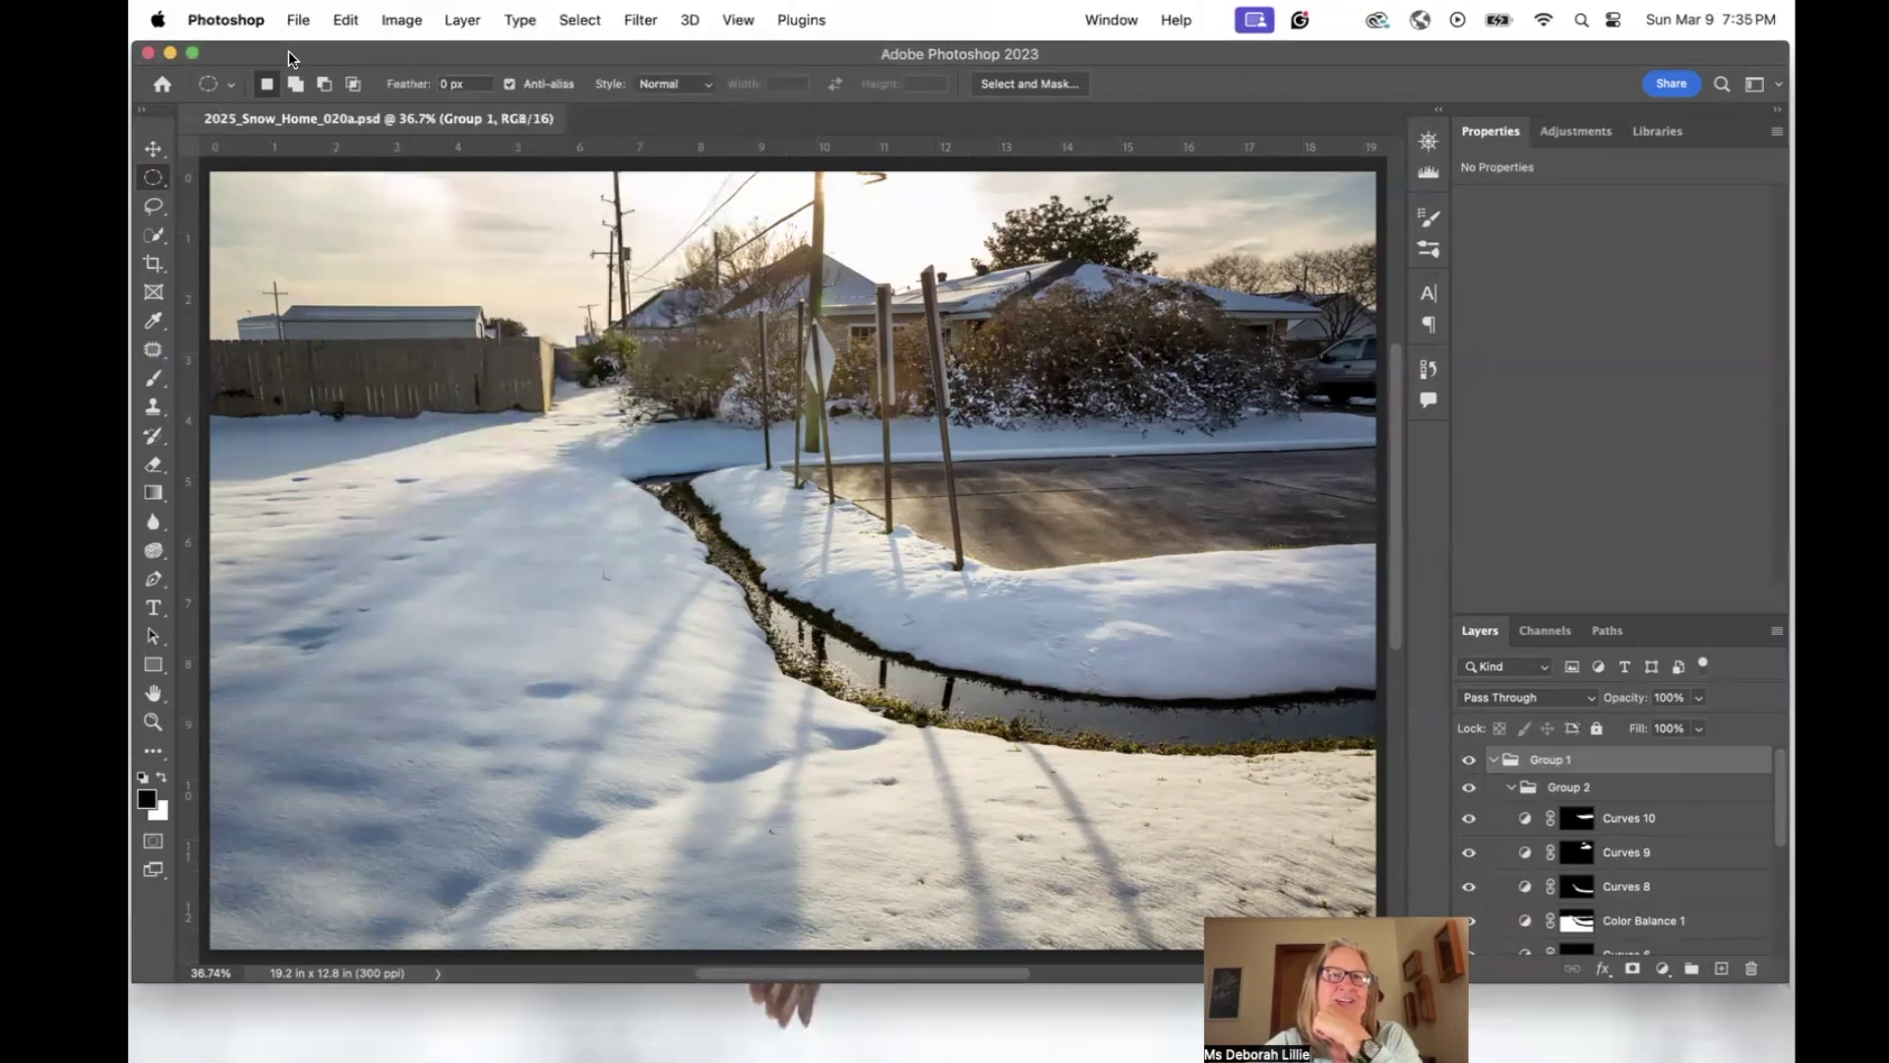
Flatten the image and start saving a copy of it in the To Print folder.
{"action": "left_click", "coordinate": [461, 20]}
{"action": "left_click", "coordinate": [592, 948]}
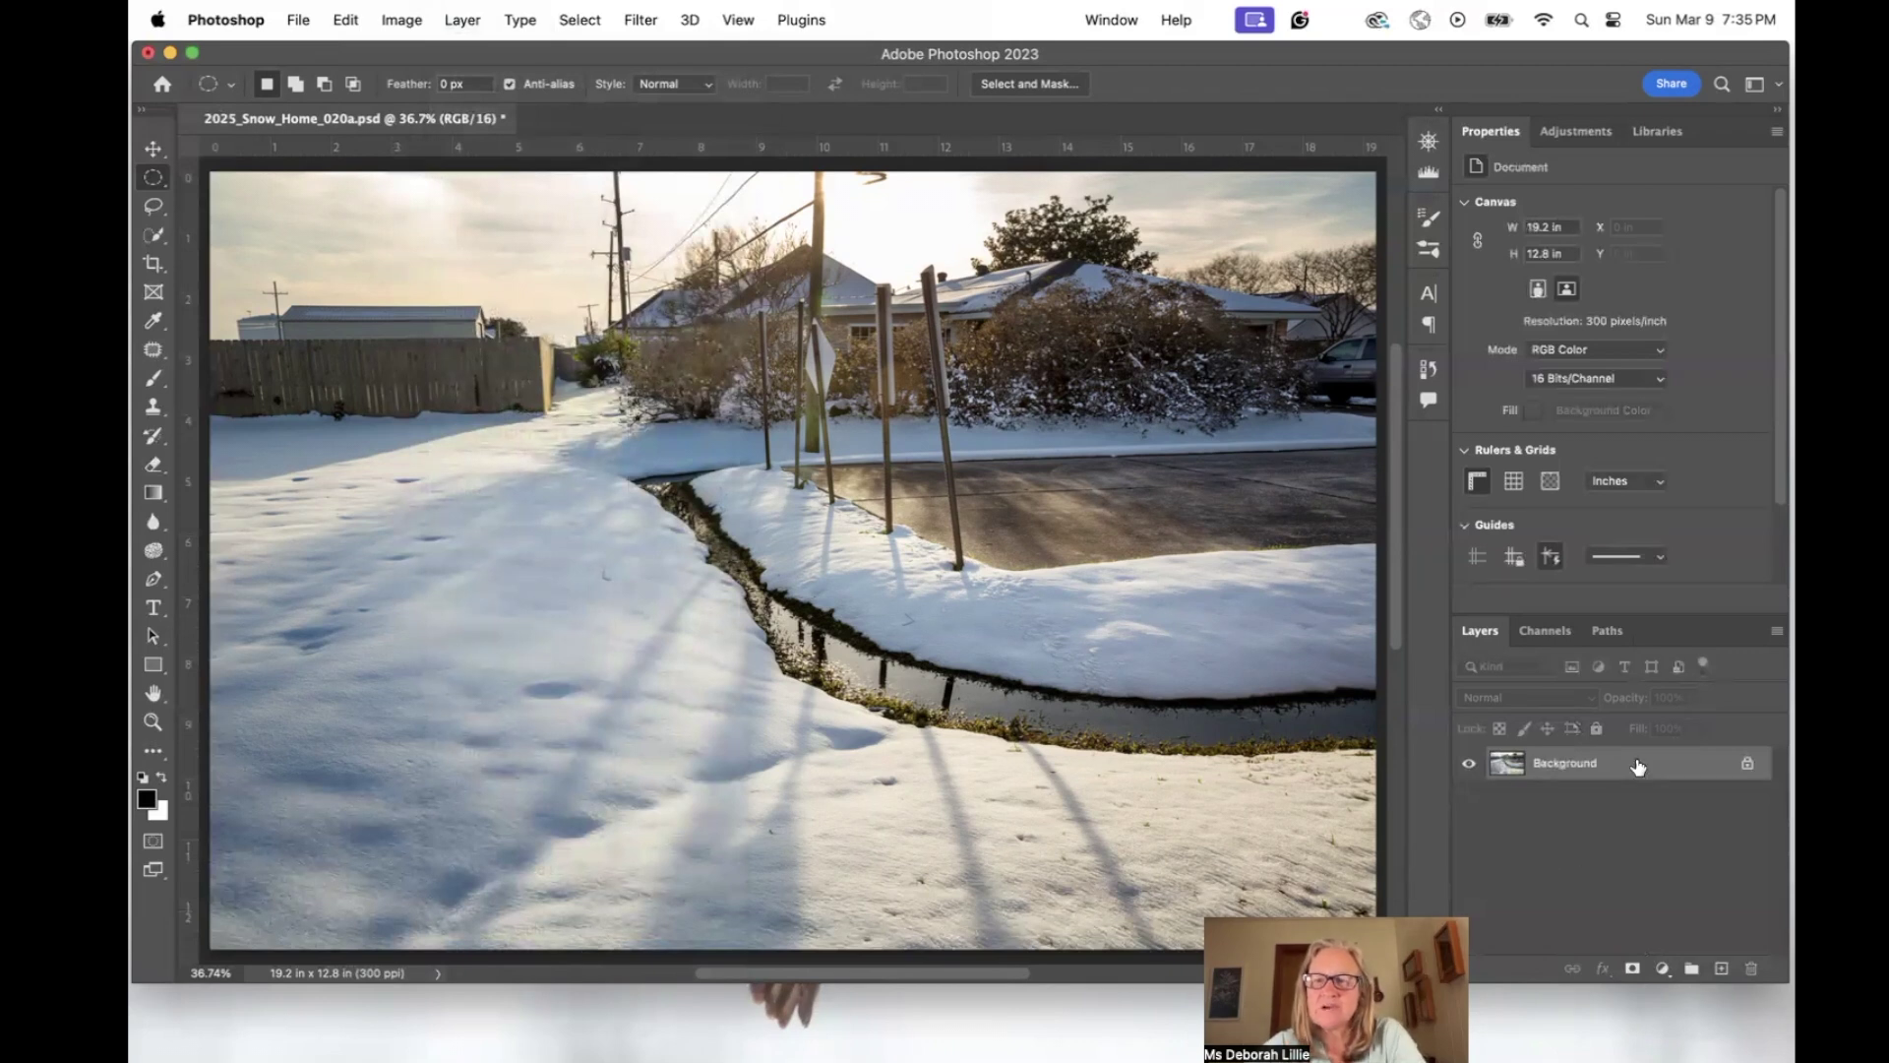
{"action": "left_click", "coordinate": [298, 22]}
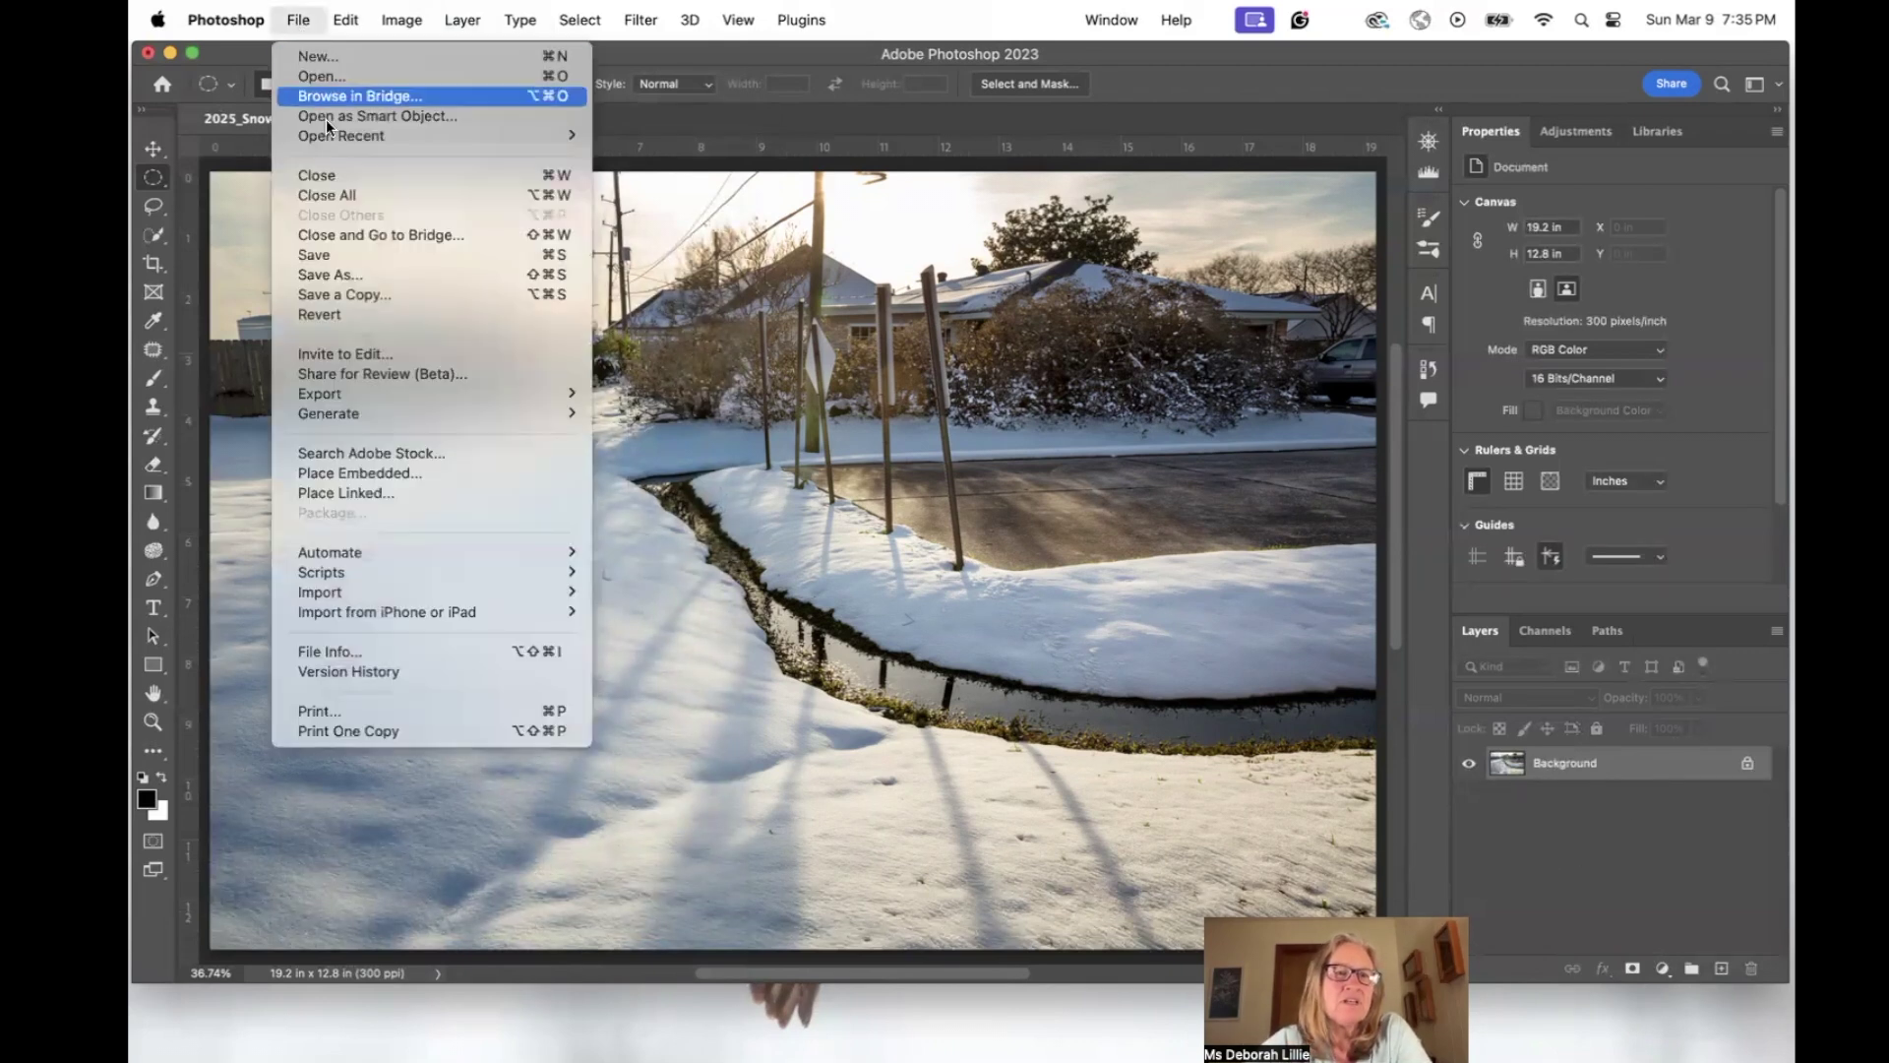
{"action": "left_click", "coordinate": [335, 278]}
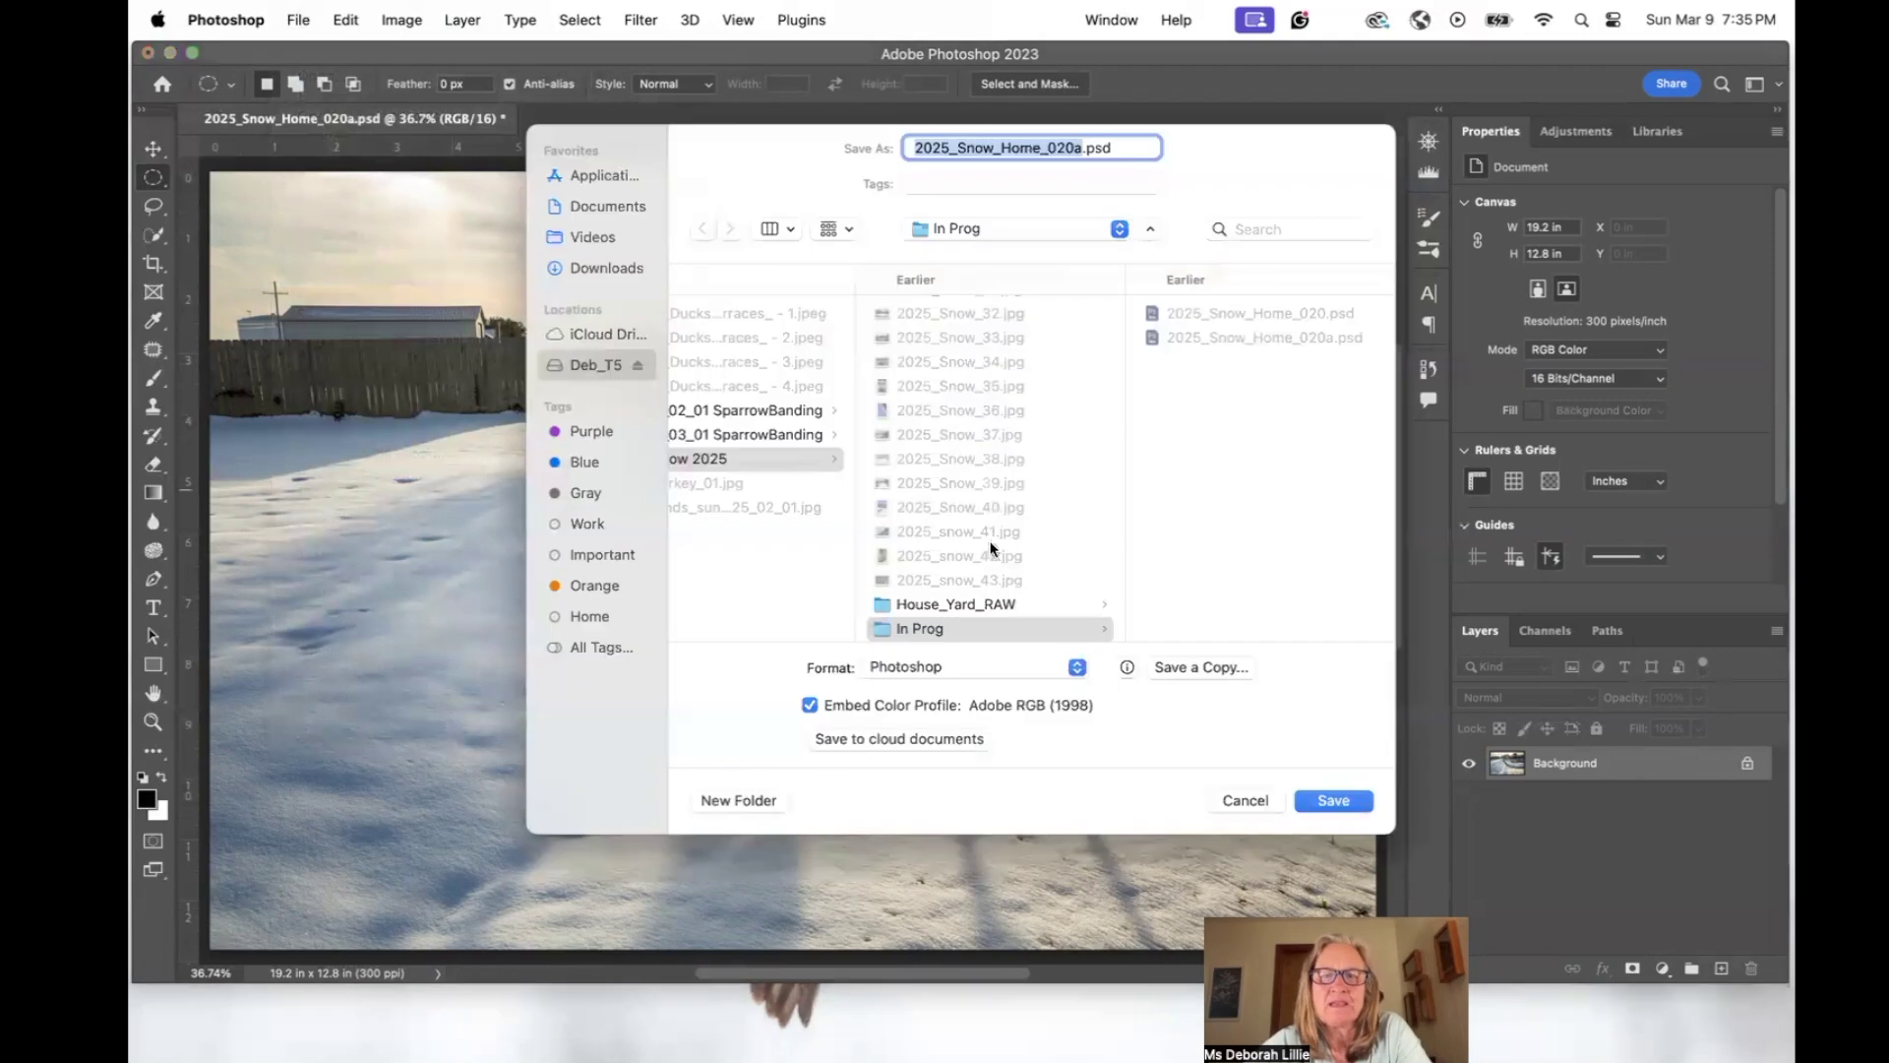
{"action": "left_click", "coordinate": [1172, 667]}
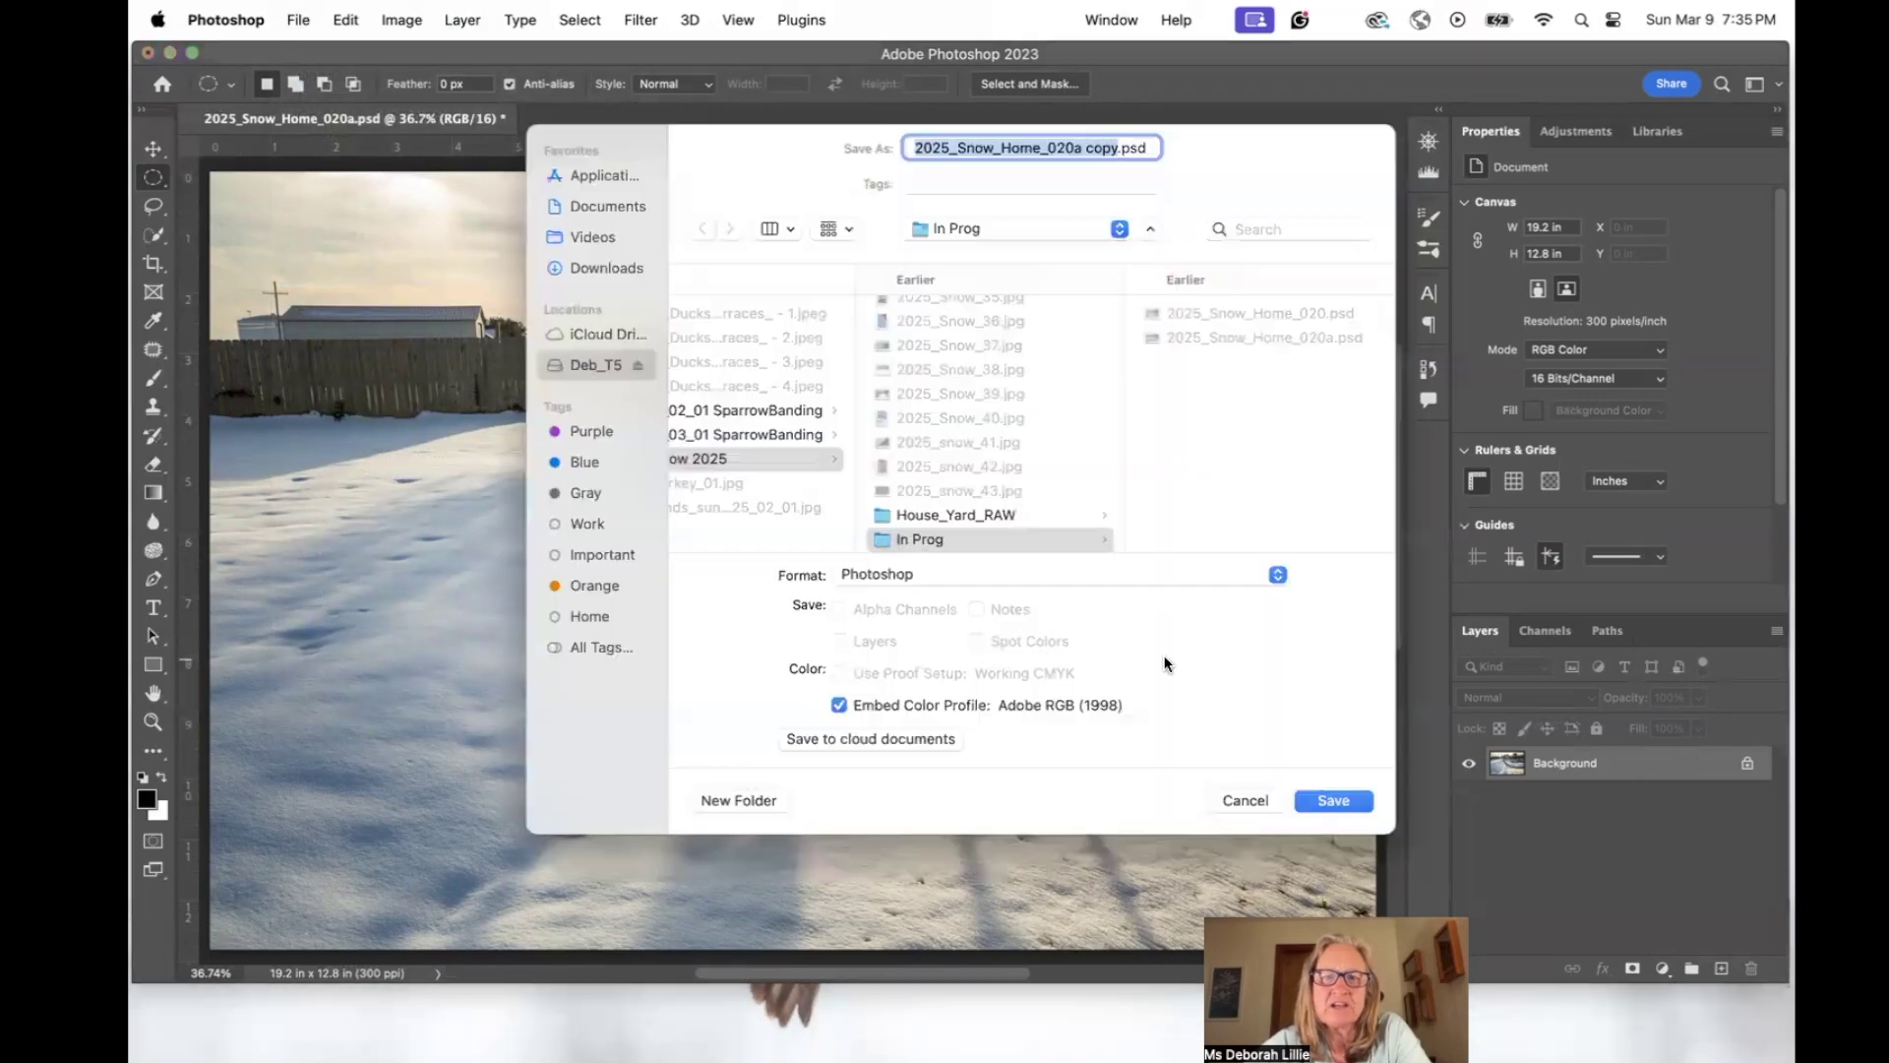
{"action": "scroll", "coordinate": [1003, 521], "scroll_direction": "down", "scroll_amount": 3}
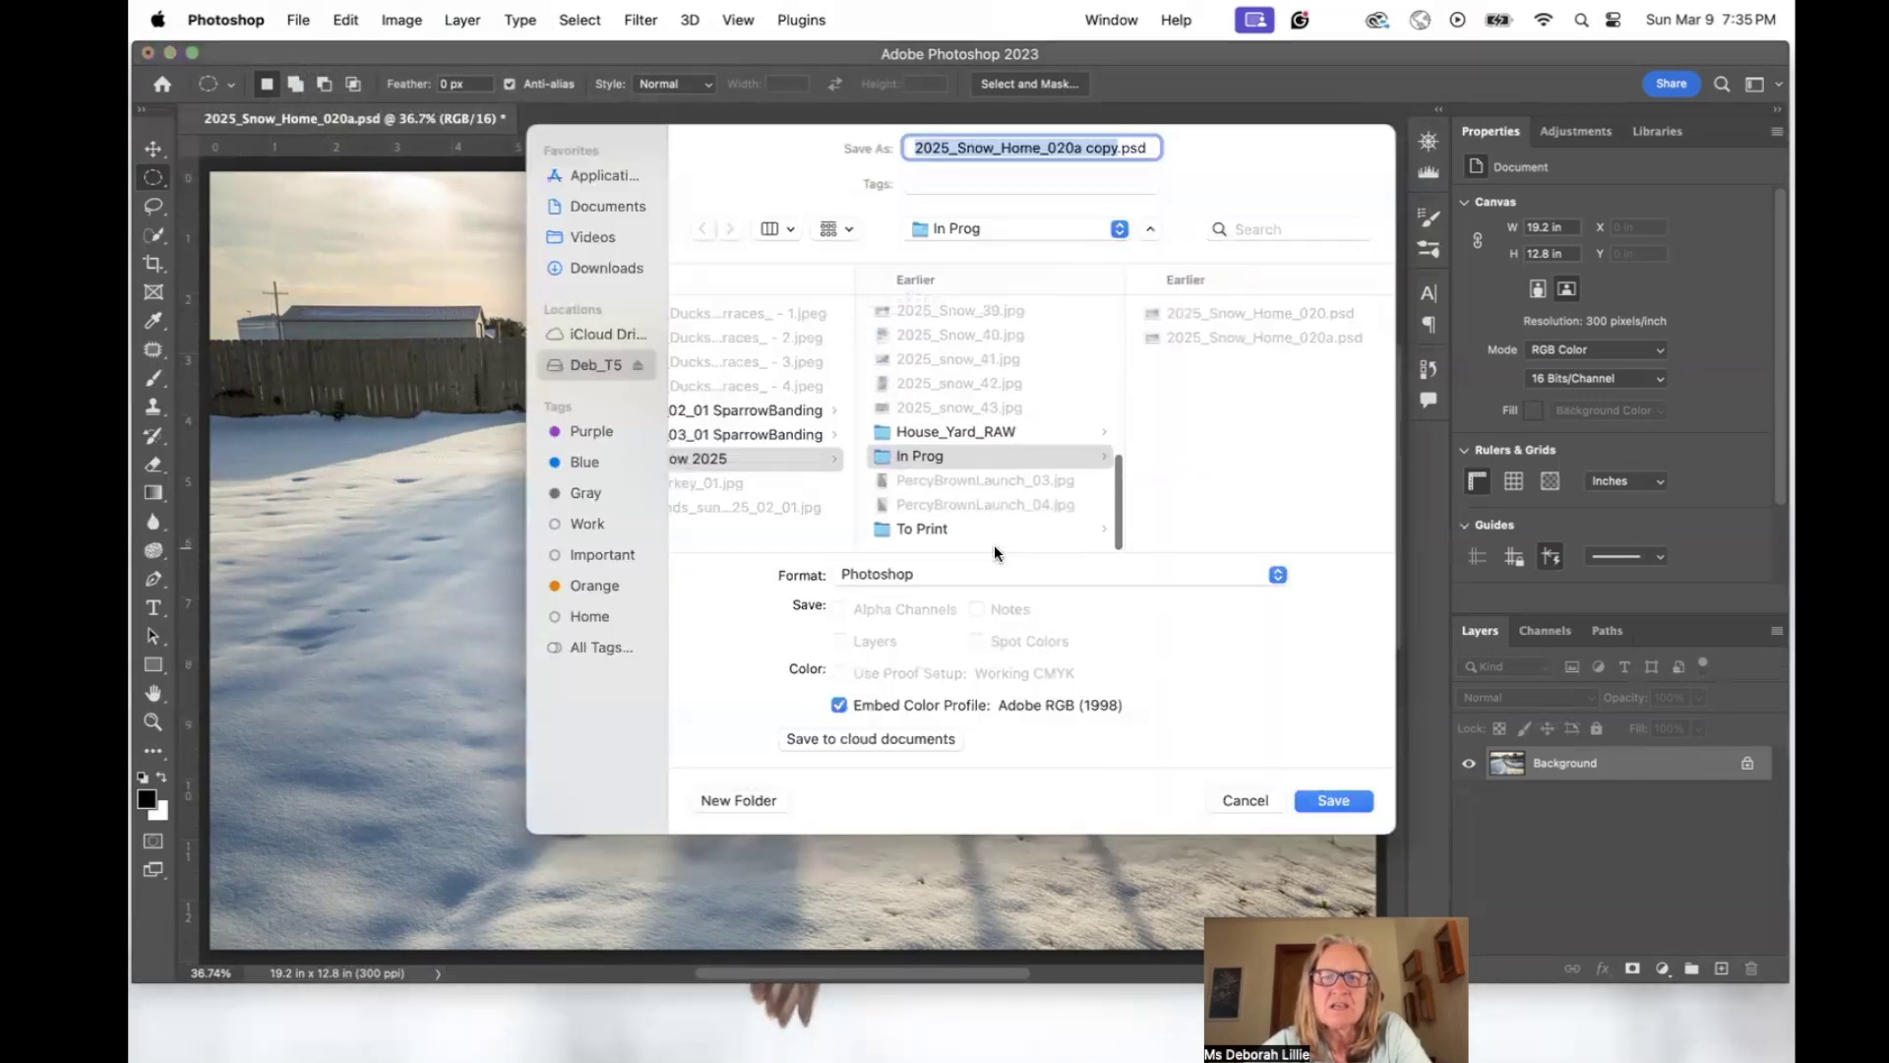
{"action": "left_click", "coordinate": [982, 529]}
Save the flattened copy in JPEG format as 2025_Snow_Home_020.jpg in the To Print folder at Maximum quality 12.
{"action": "left_click", "coordinate": [1277, 575]}
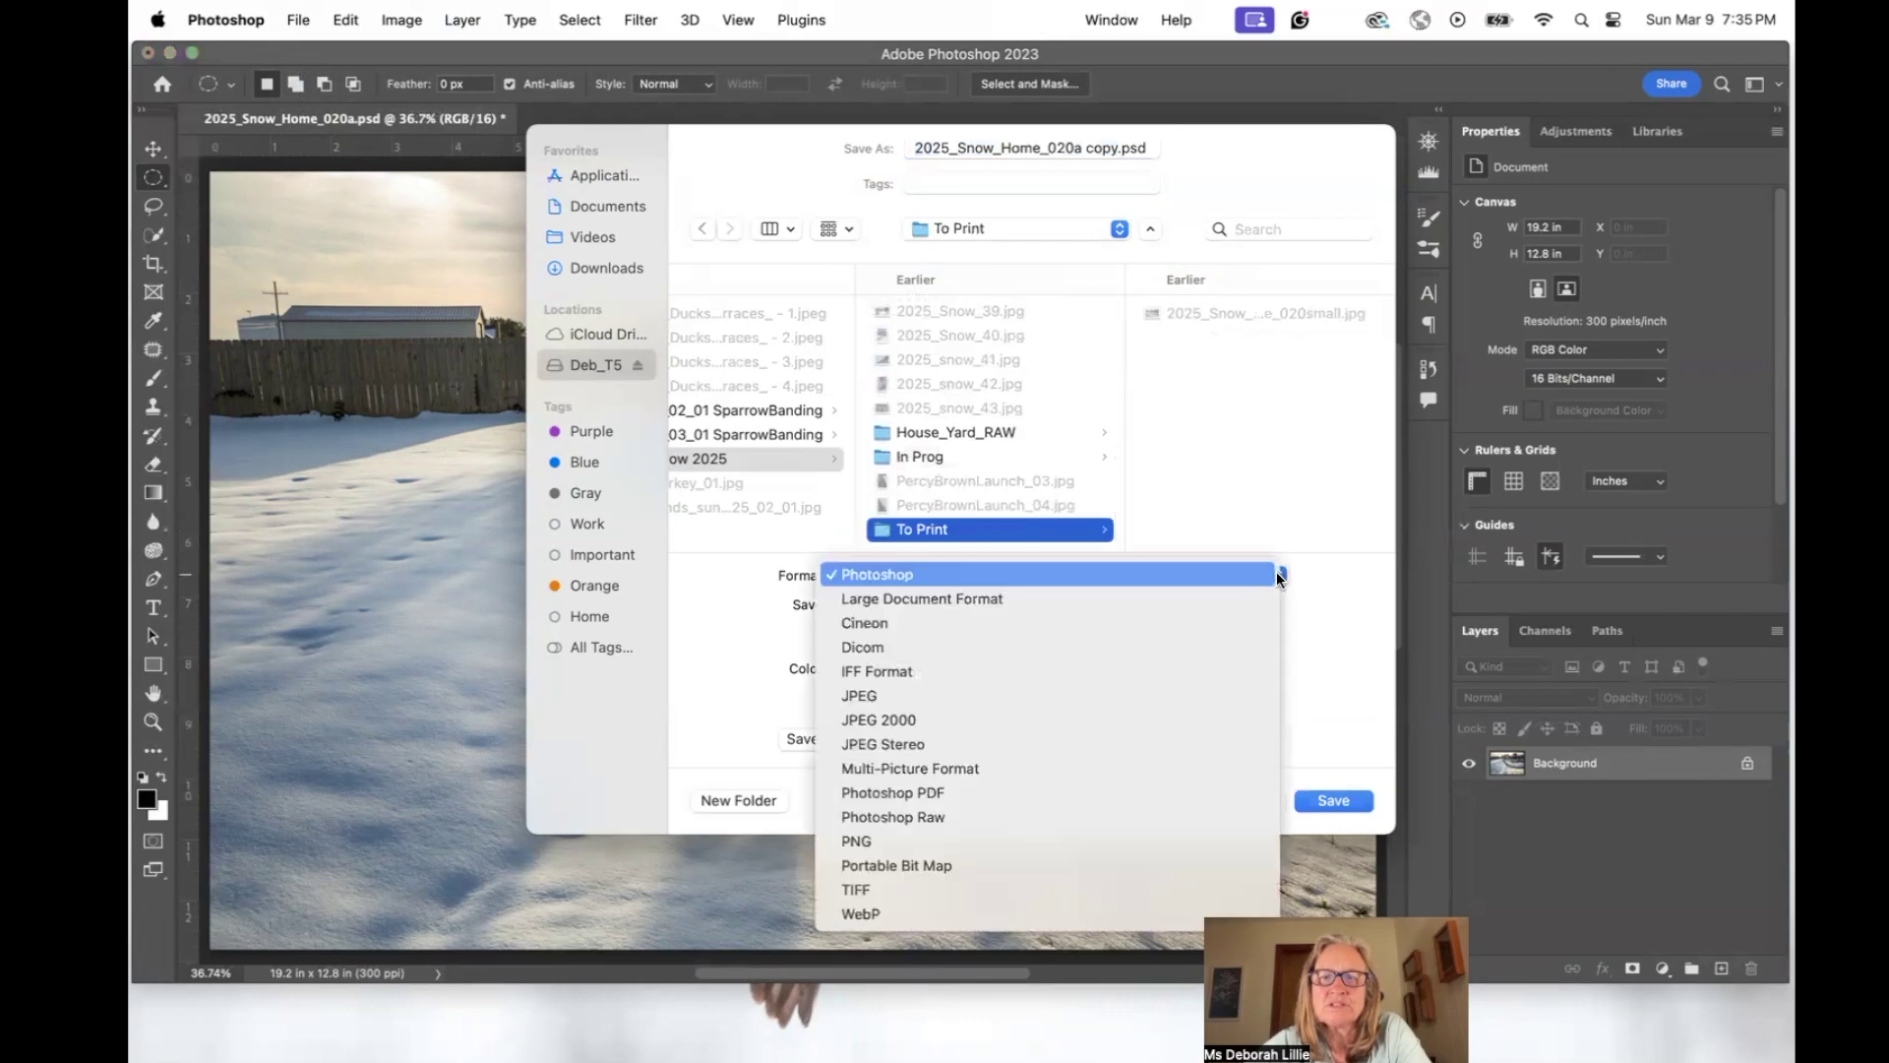
{"action": "left_click", "coordinate": [1213, 696]}
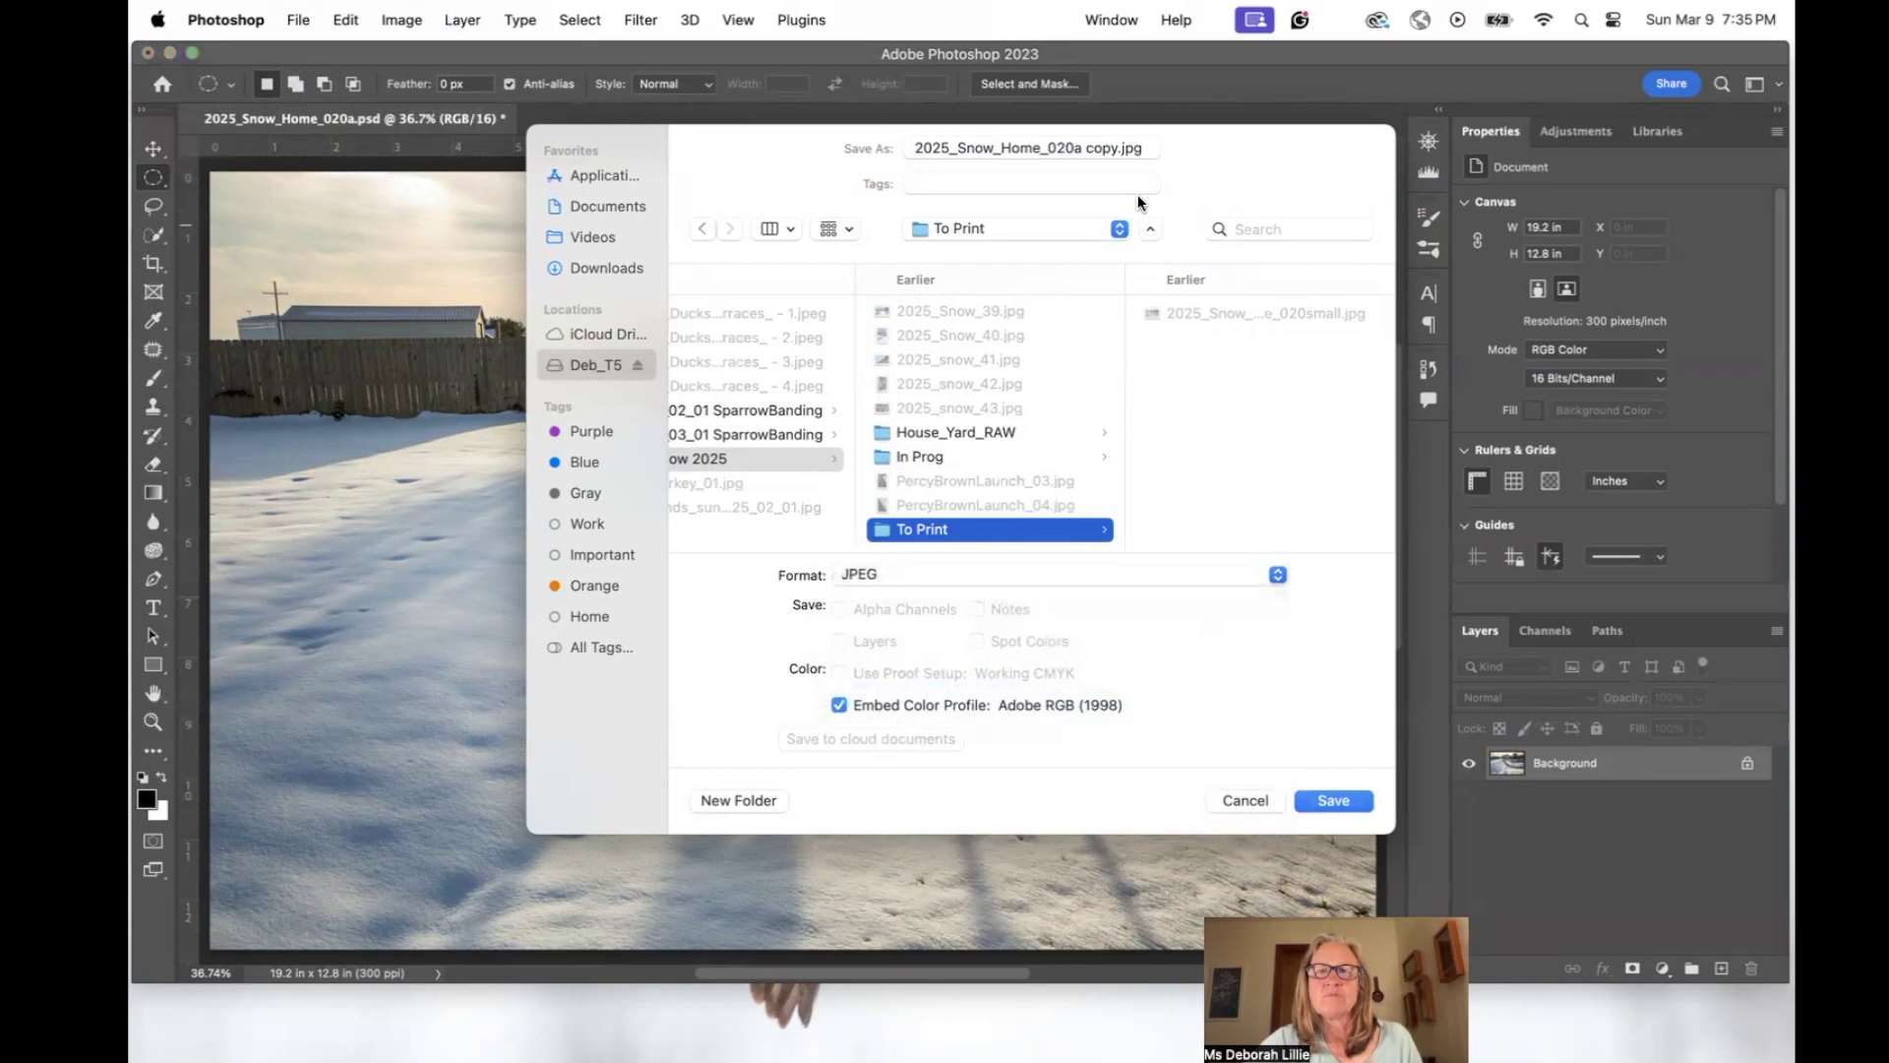
{"action": "double_click", "coordinate": [1114, 149]}
{"action": "key", "text": "BackSpace"}
{"action": "key", "text": "BackSpace"}
{"action": "key", "text": "BackSpace"}
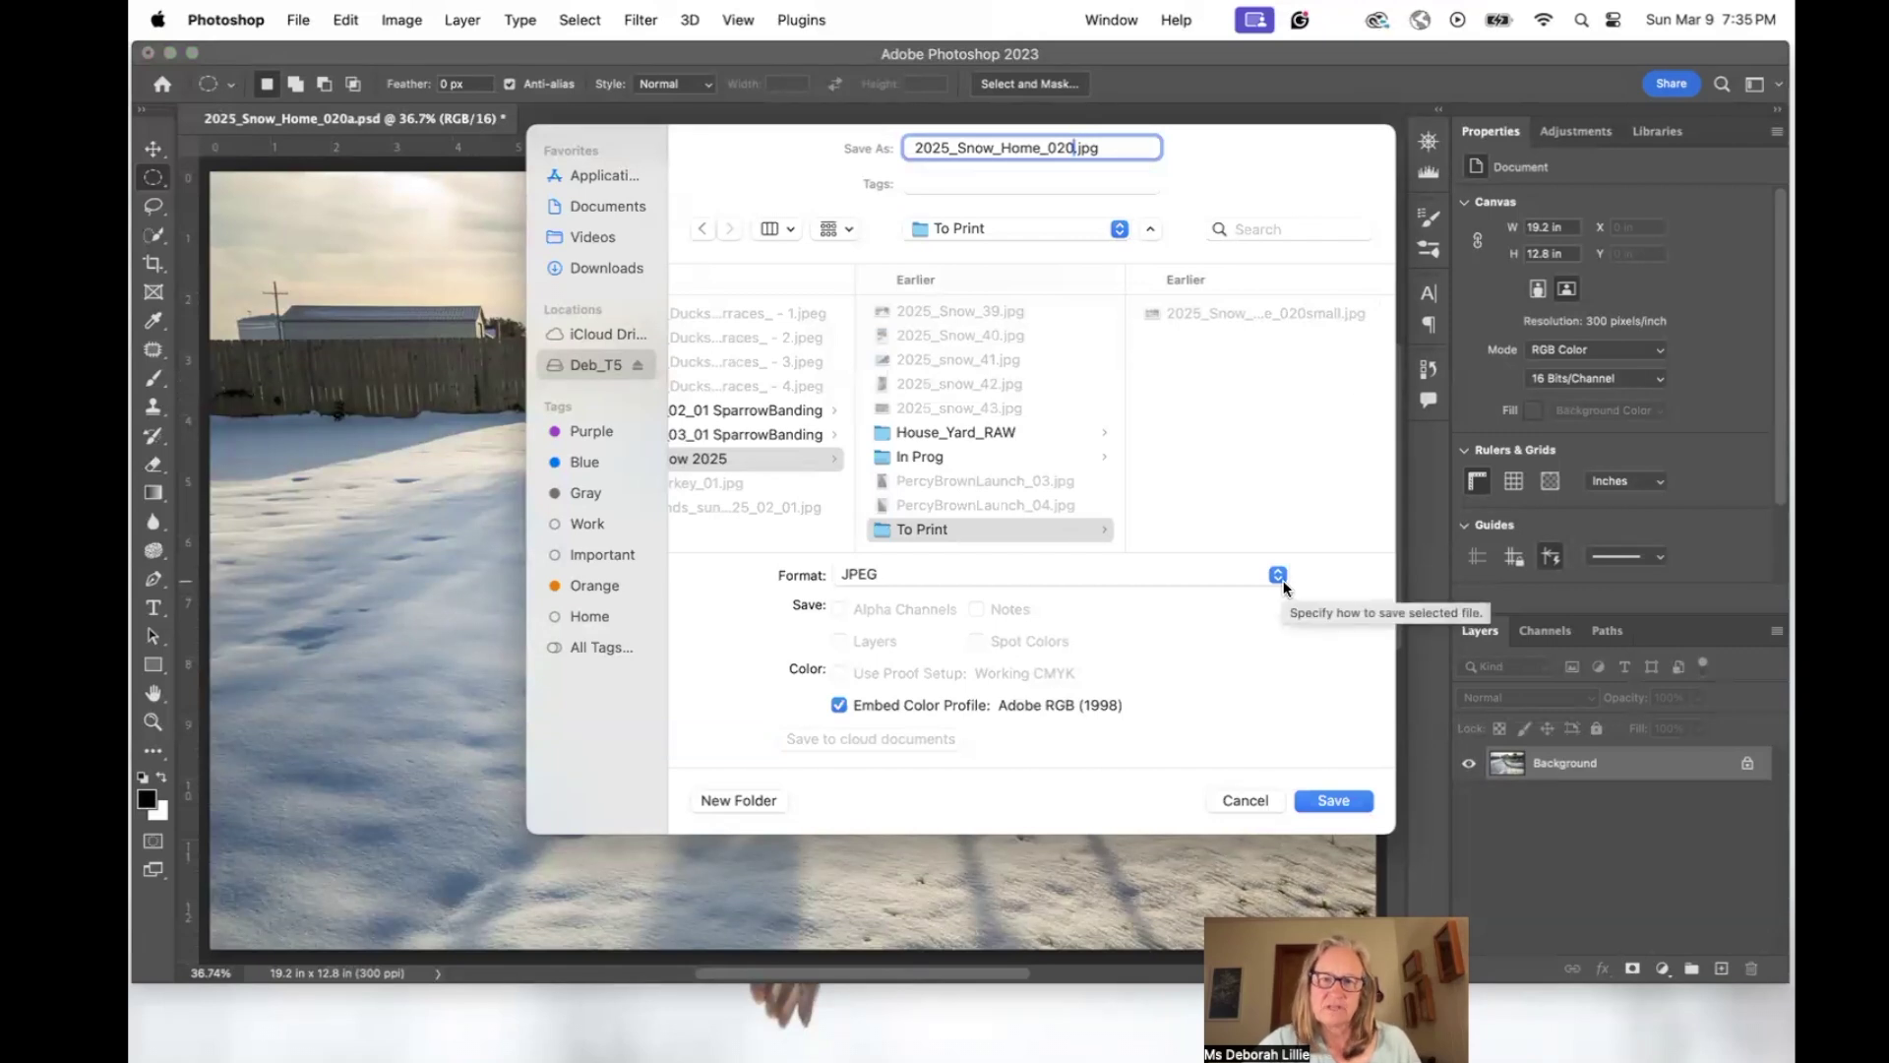
{"action": "left_click", "coordinate": [1331, 799]}
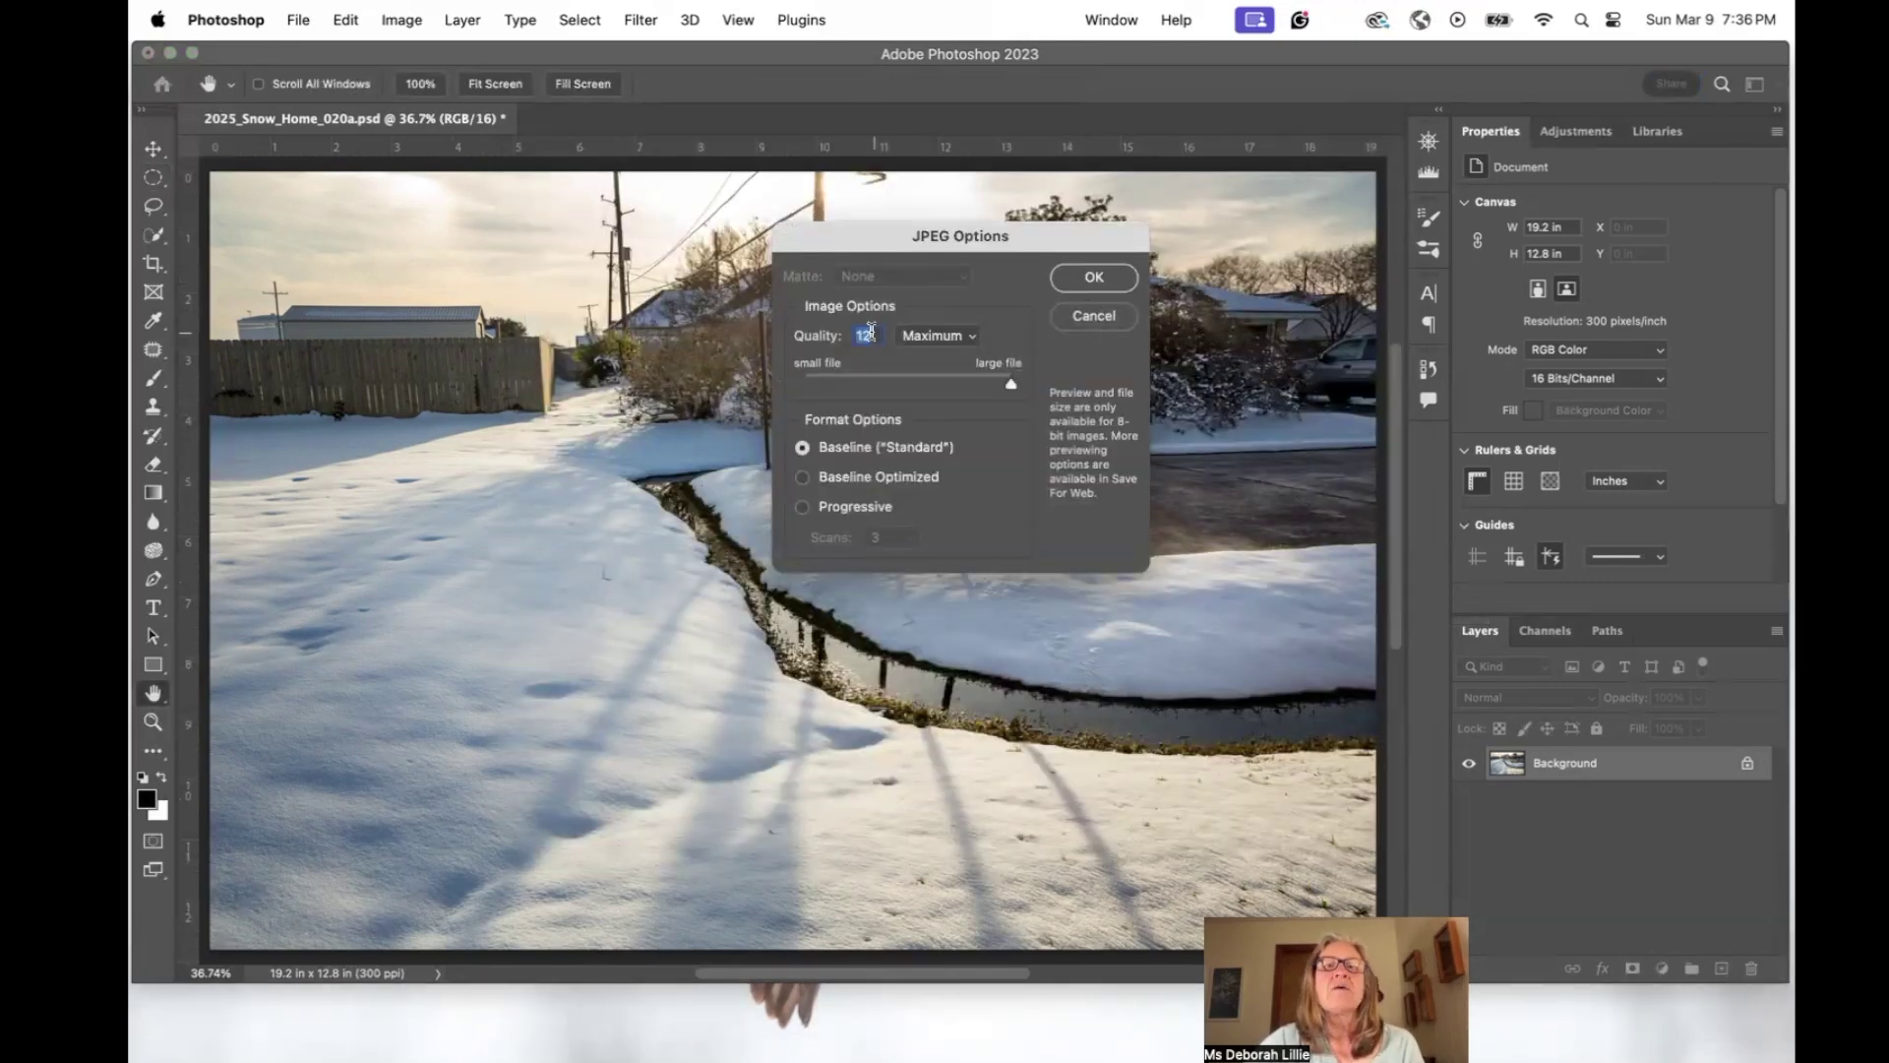
{"action": "left_click", "coordinate": [1090, 280]}
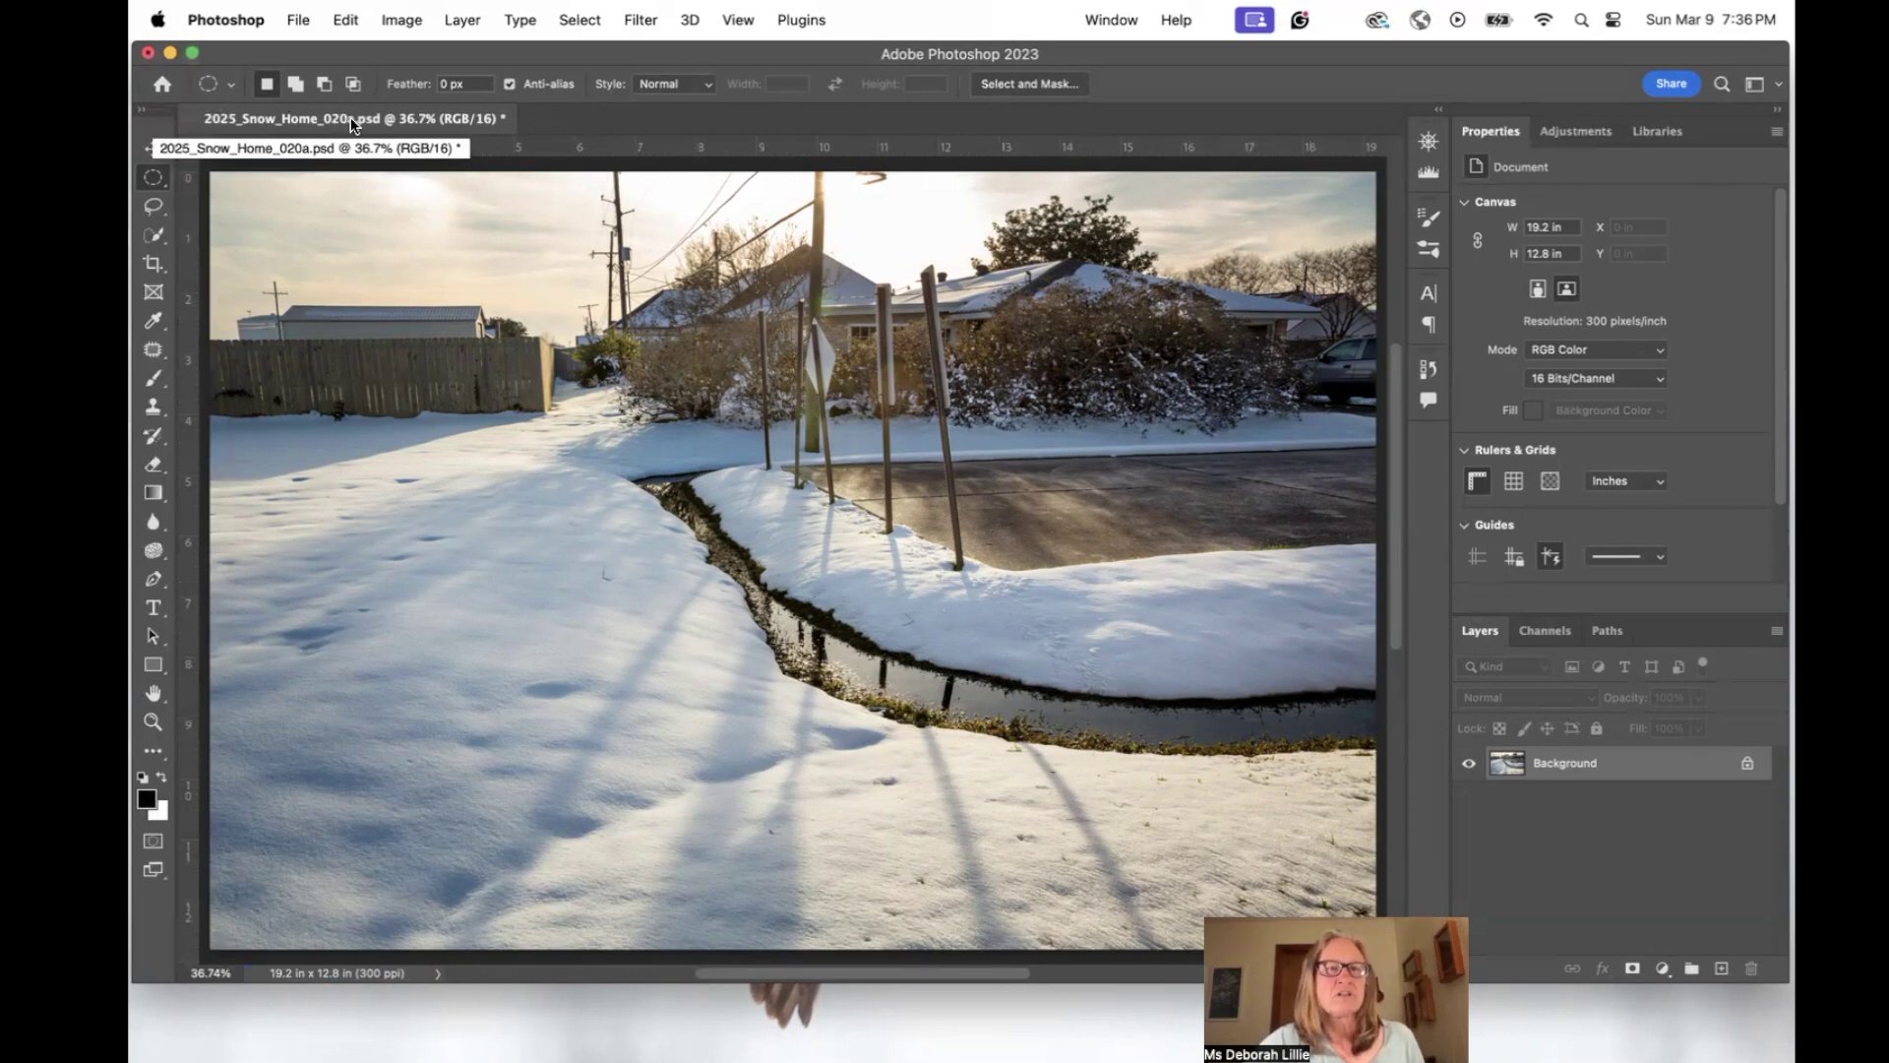
Switch between the flattened and layered history states, ending on the Layer Visibility state just before Flatten Image.
{"action": "left_click", "coordinate": [1428, 368]}
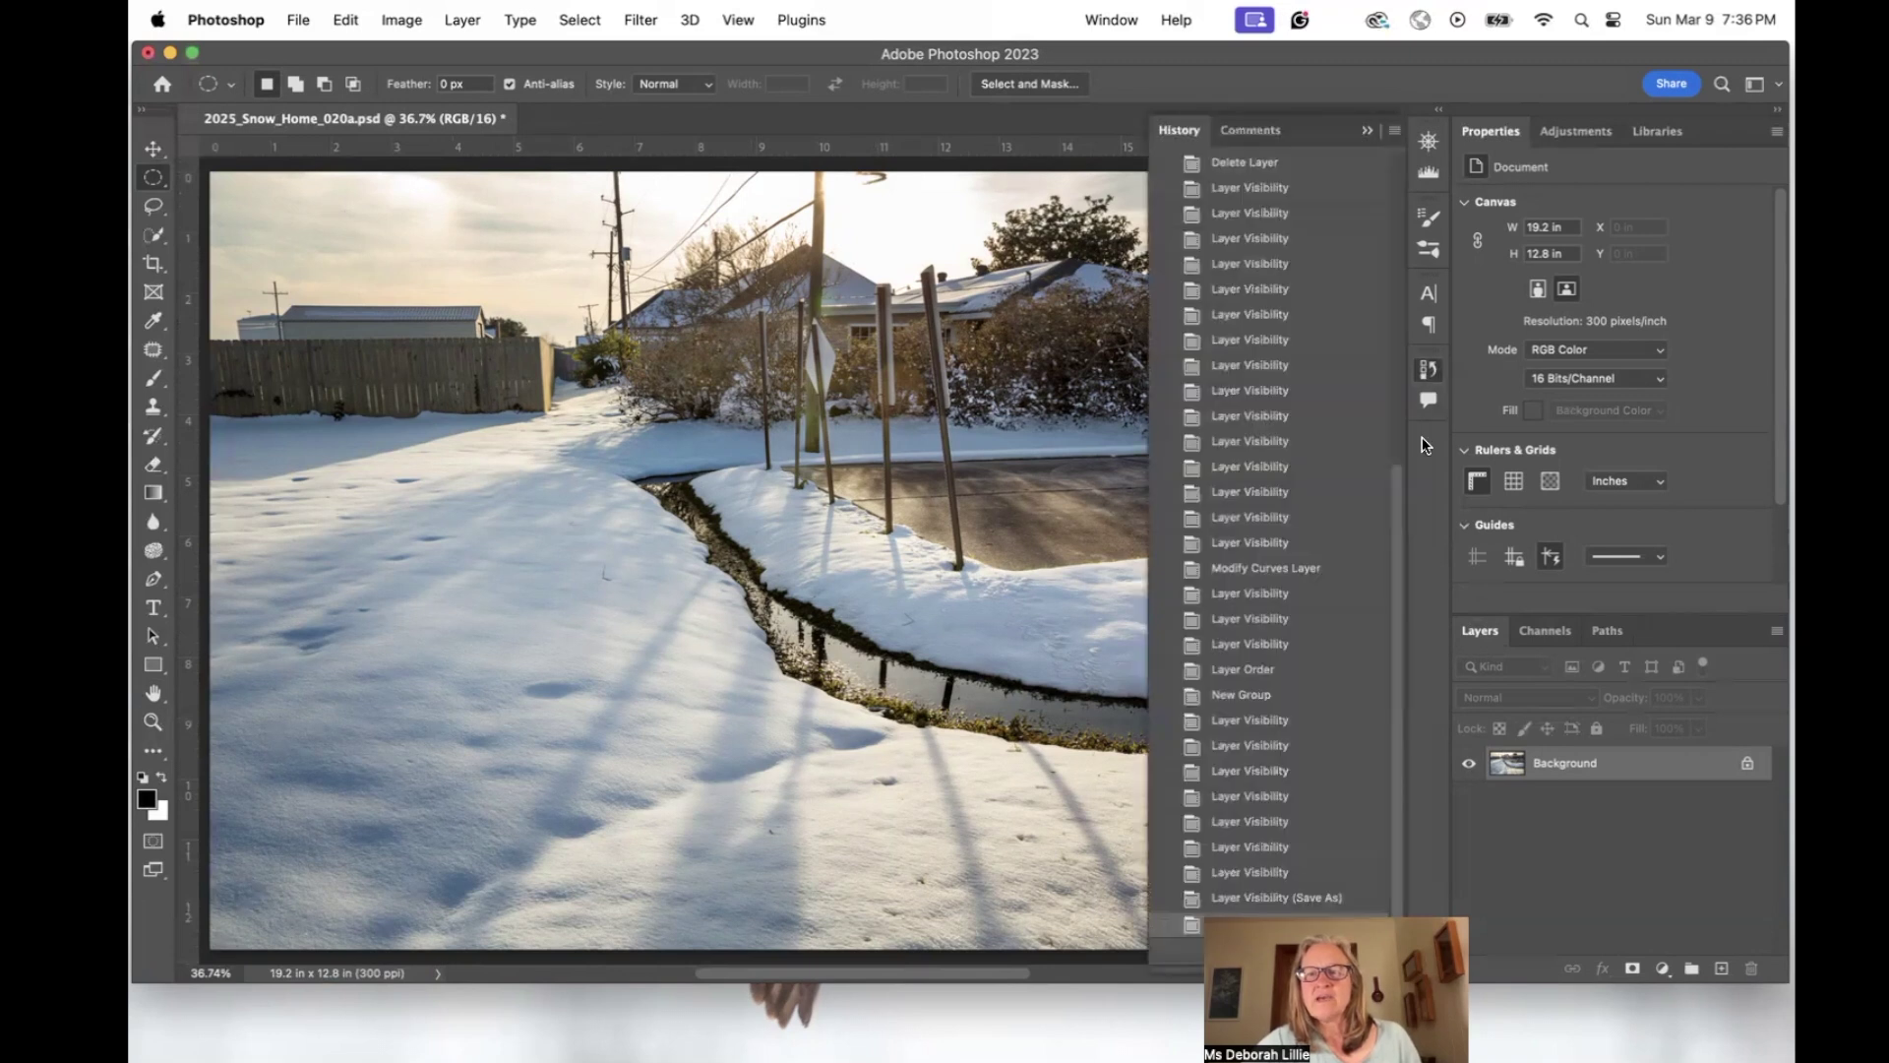
{"action": "left_click", "coordinate": [1243, 898]}
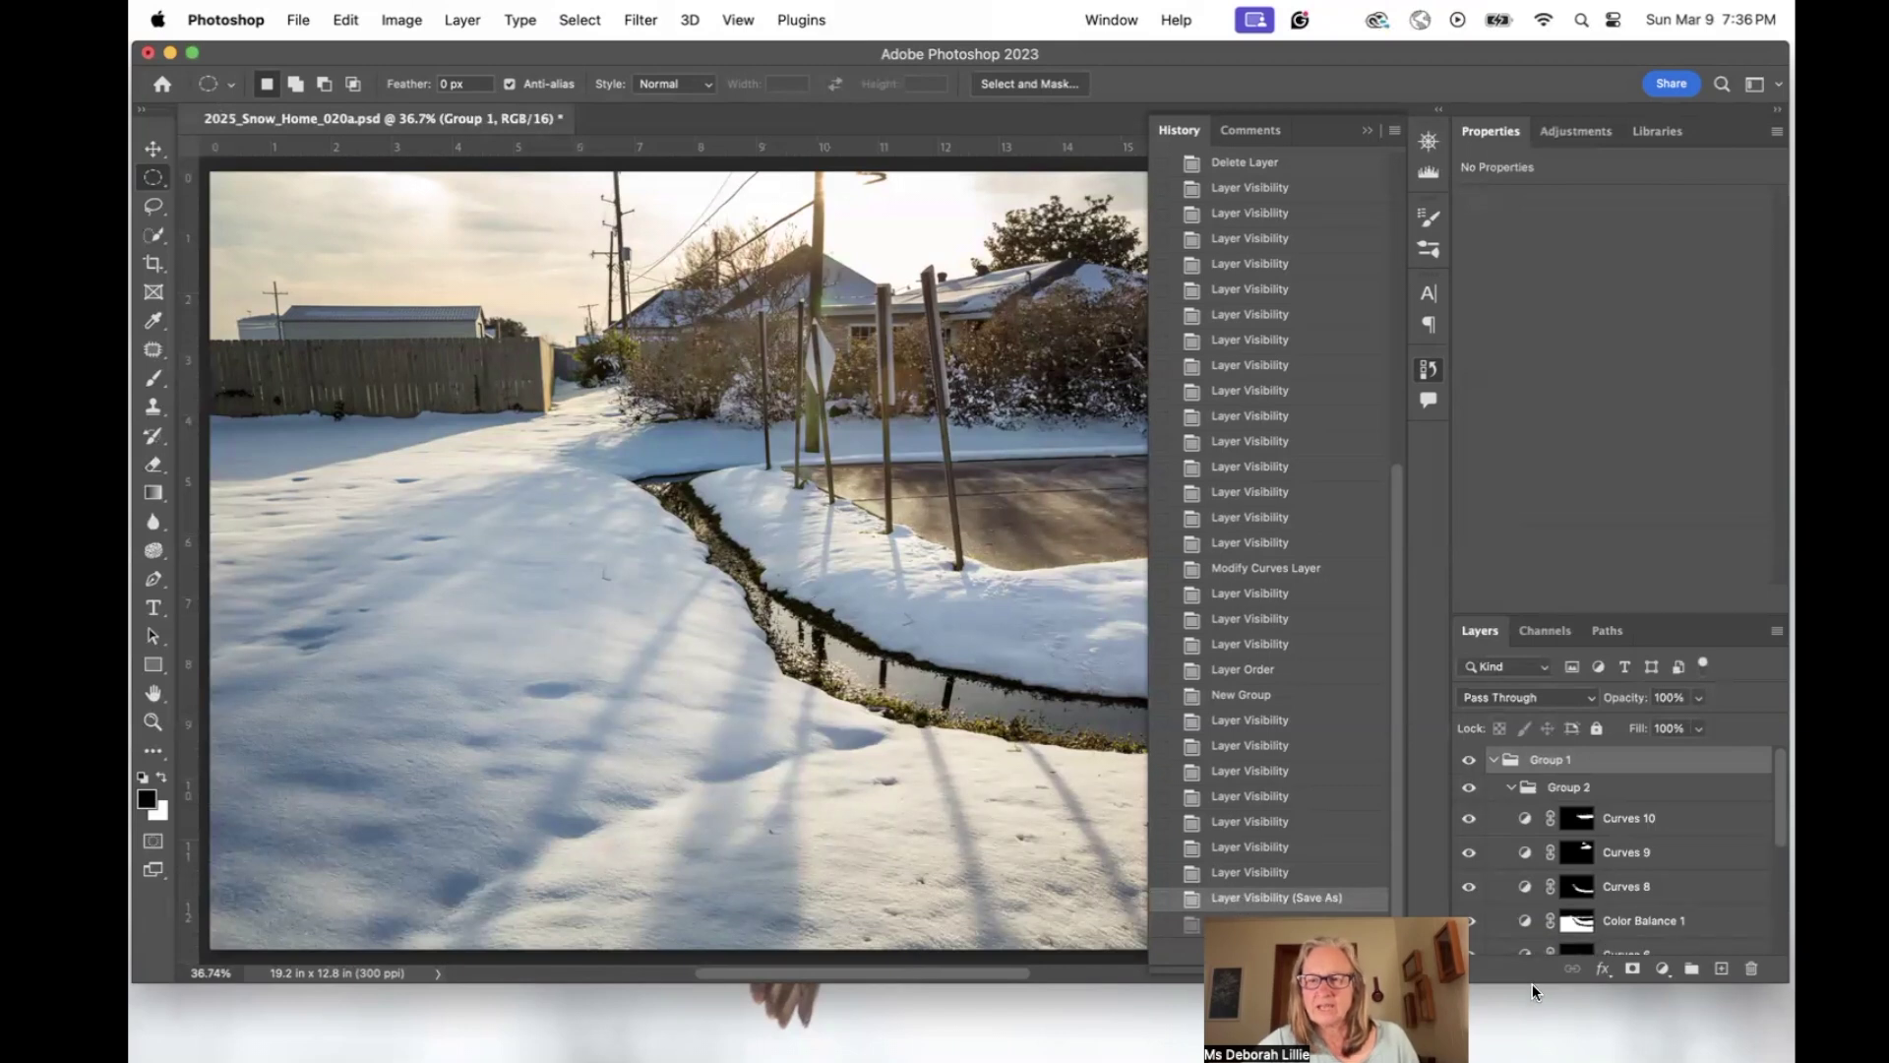
{"action": "left_click_drag", "start_coordinate": [1535, 980], "coordinate": [1497, 906]}
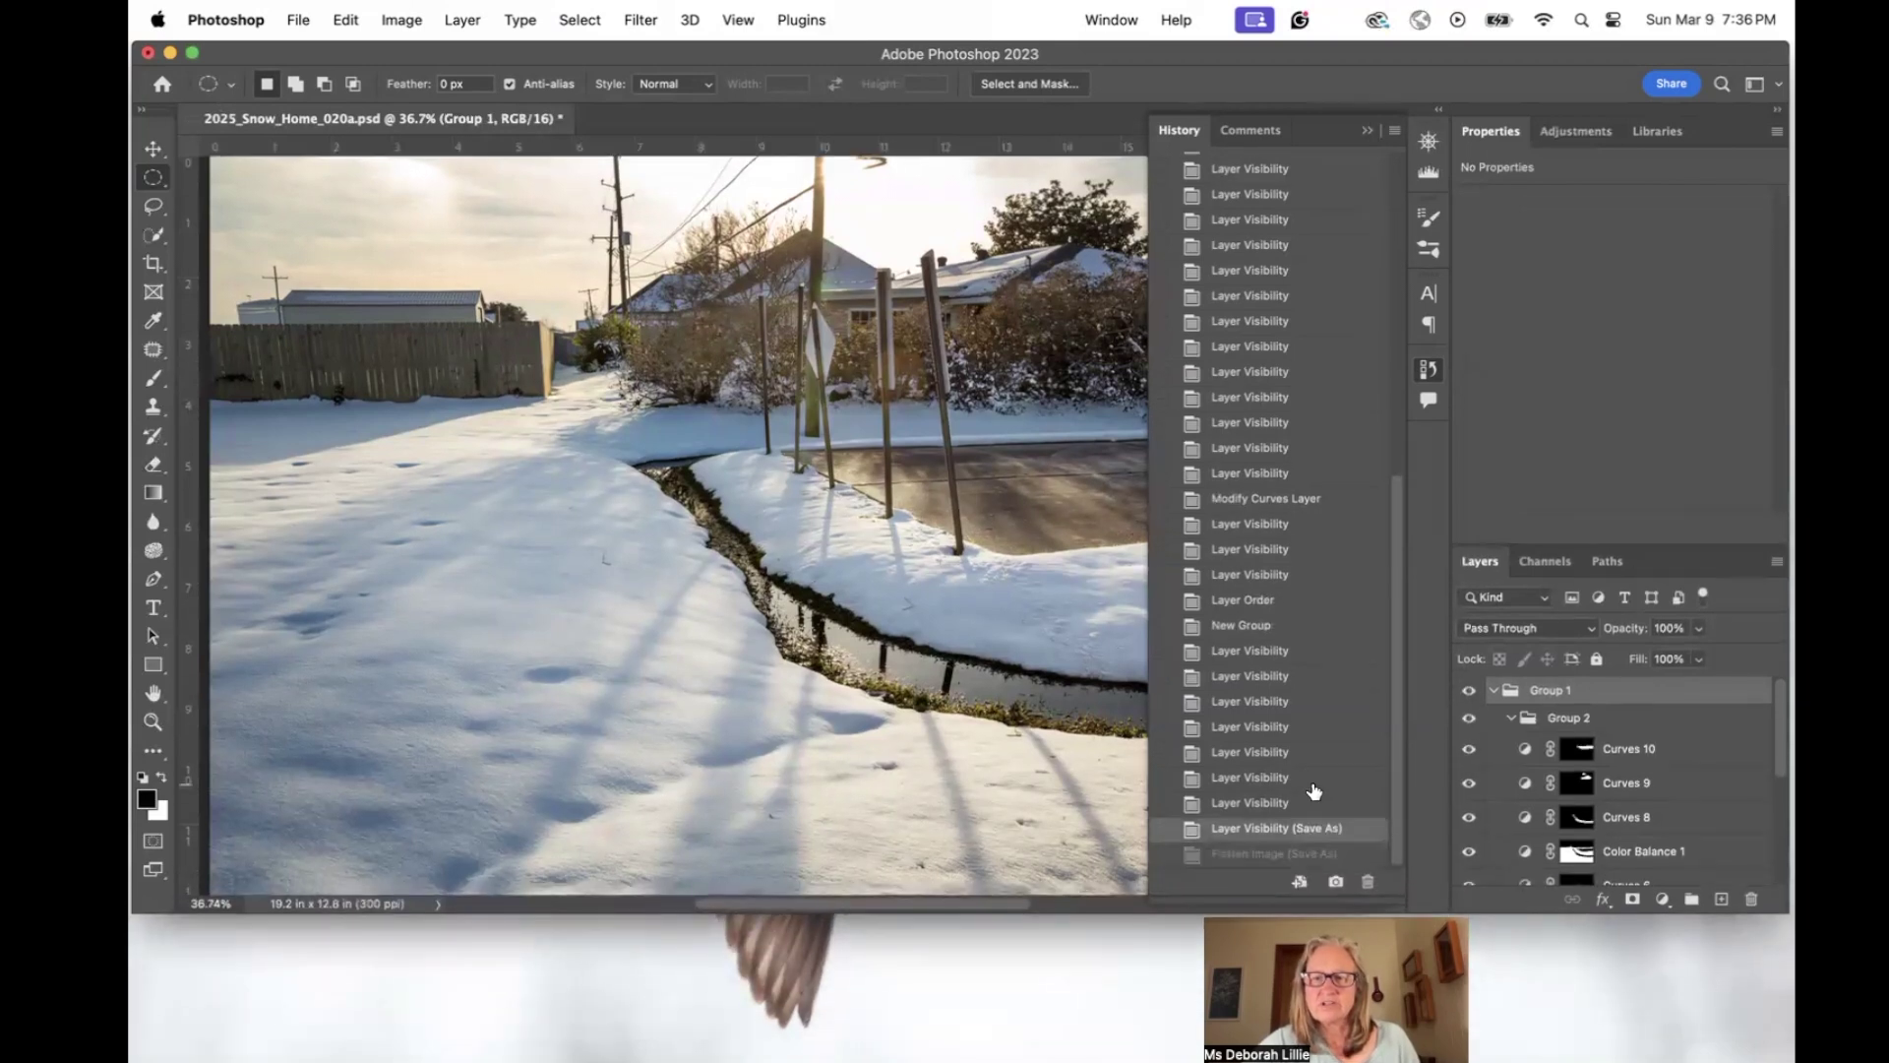
{"action": "left_click", "coordinate": [1279, 853]}
{"action": "left_click", "coordinate": [1429, 370]}
{"action": "left_click", "coordinate": [1431, 371]}
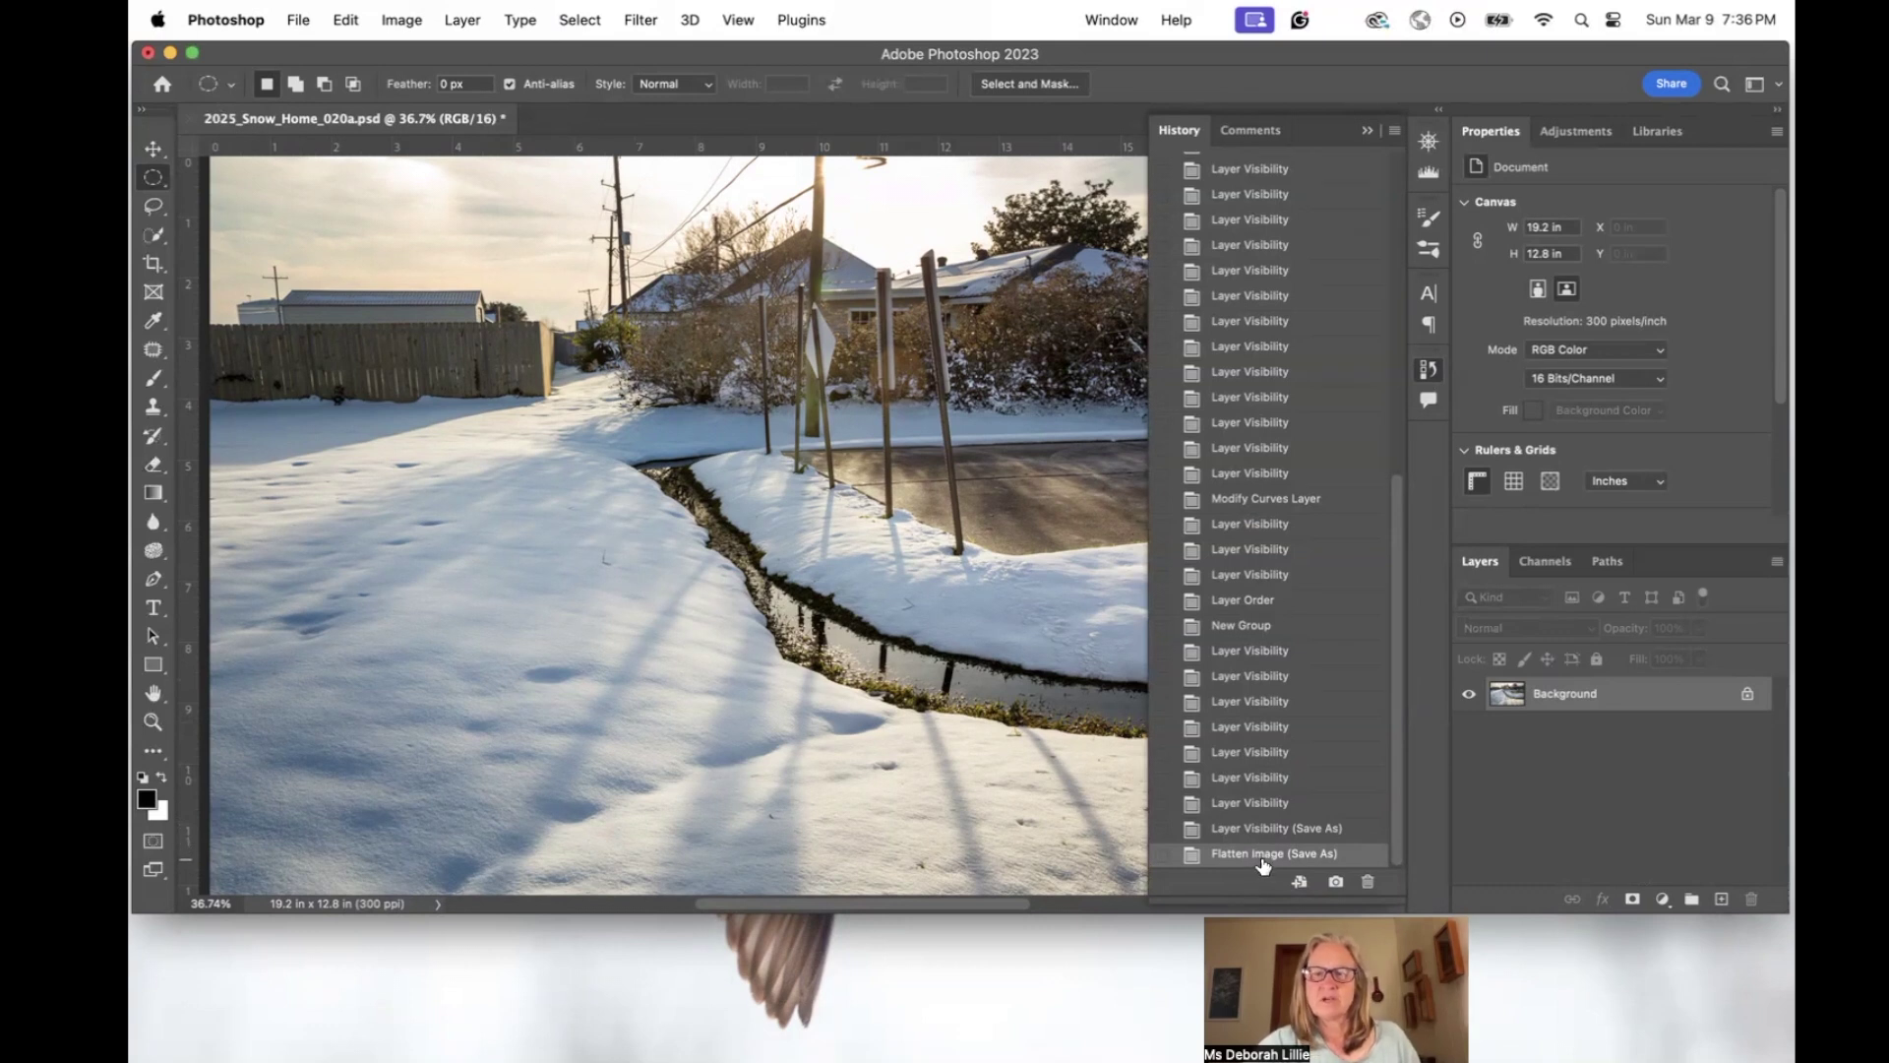
{"action": "left_click", "coordinate": [1287, 828]}
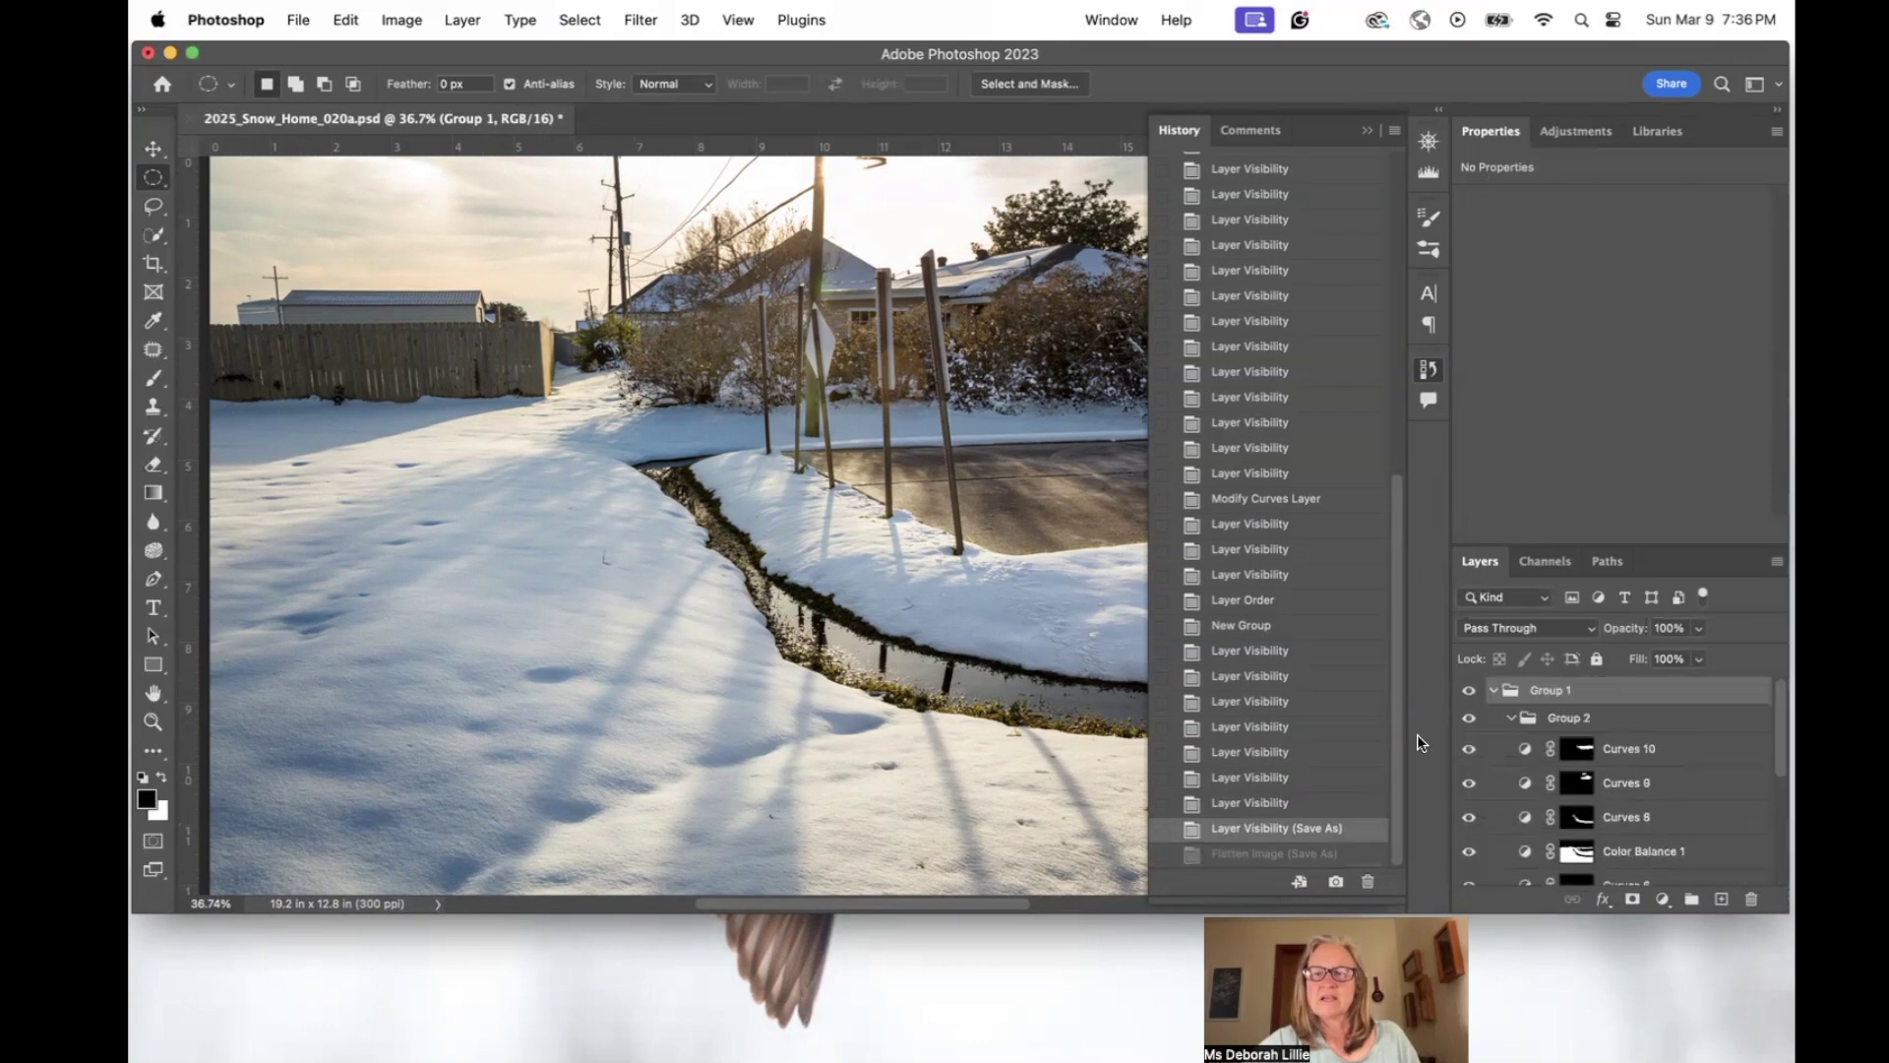
{"action": "left_click", "coordinate": [1366, 130]}
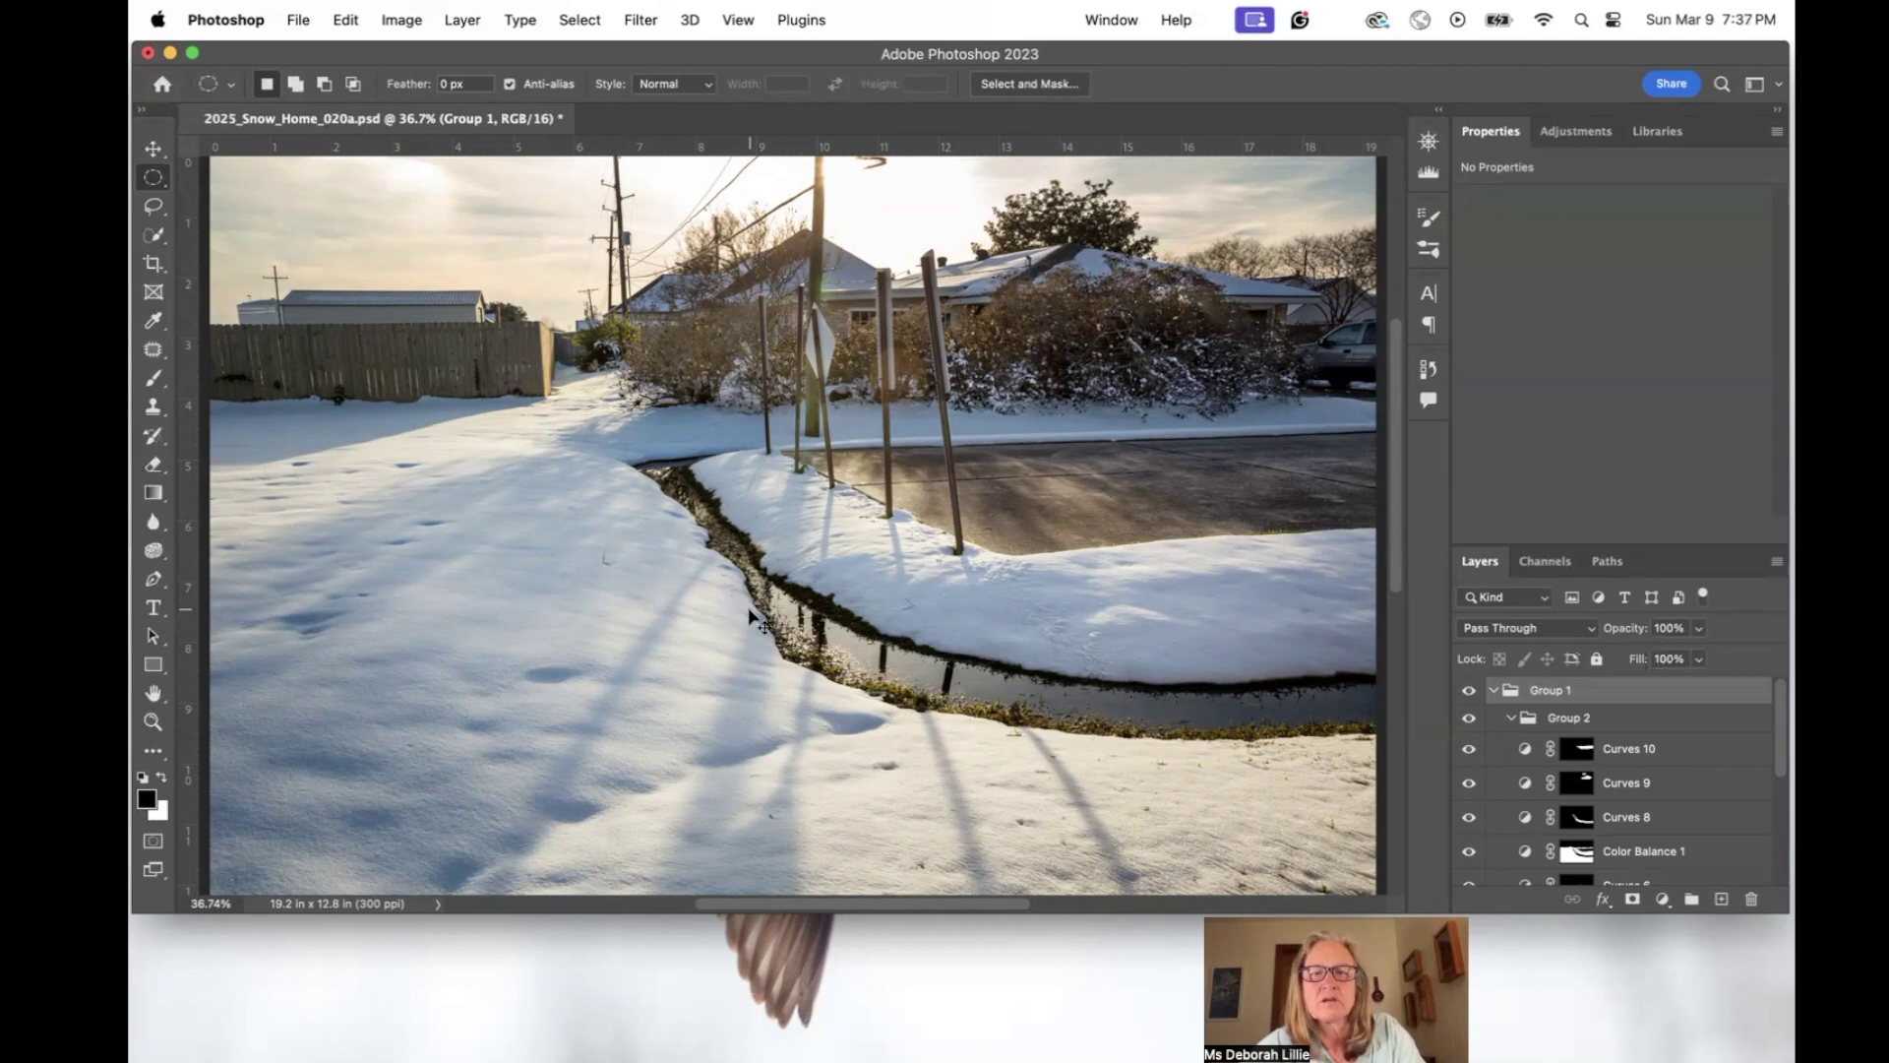
Close the layered document 2025_Snow_Home_020a.psd and save its changes.
{"action": "key", "text": "super+w"}
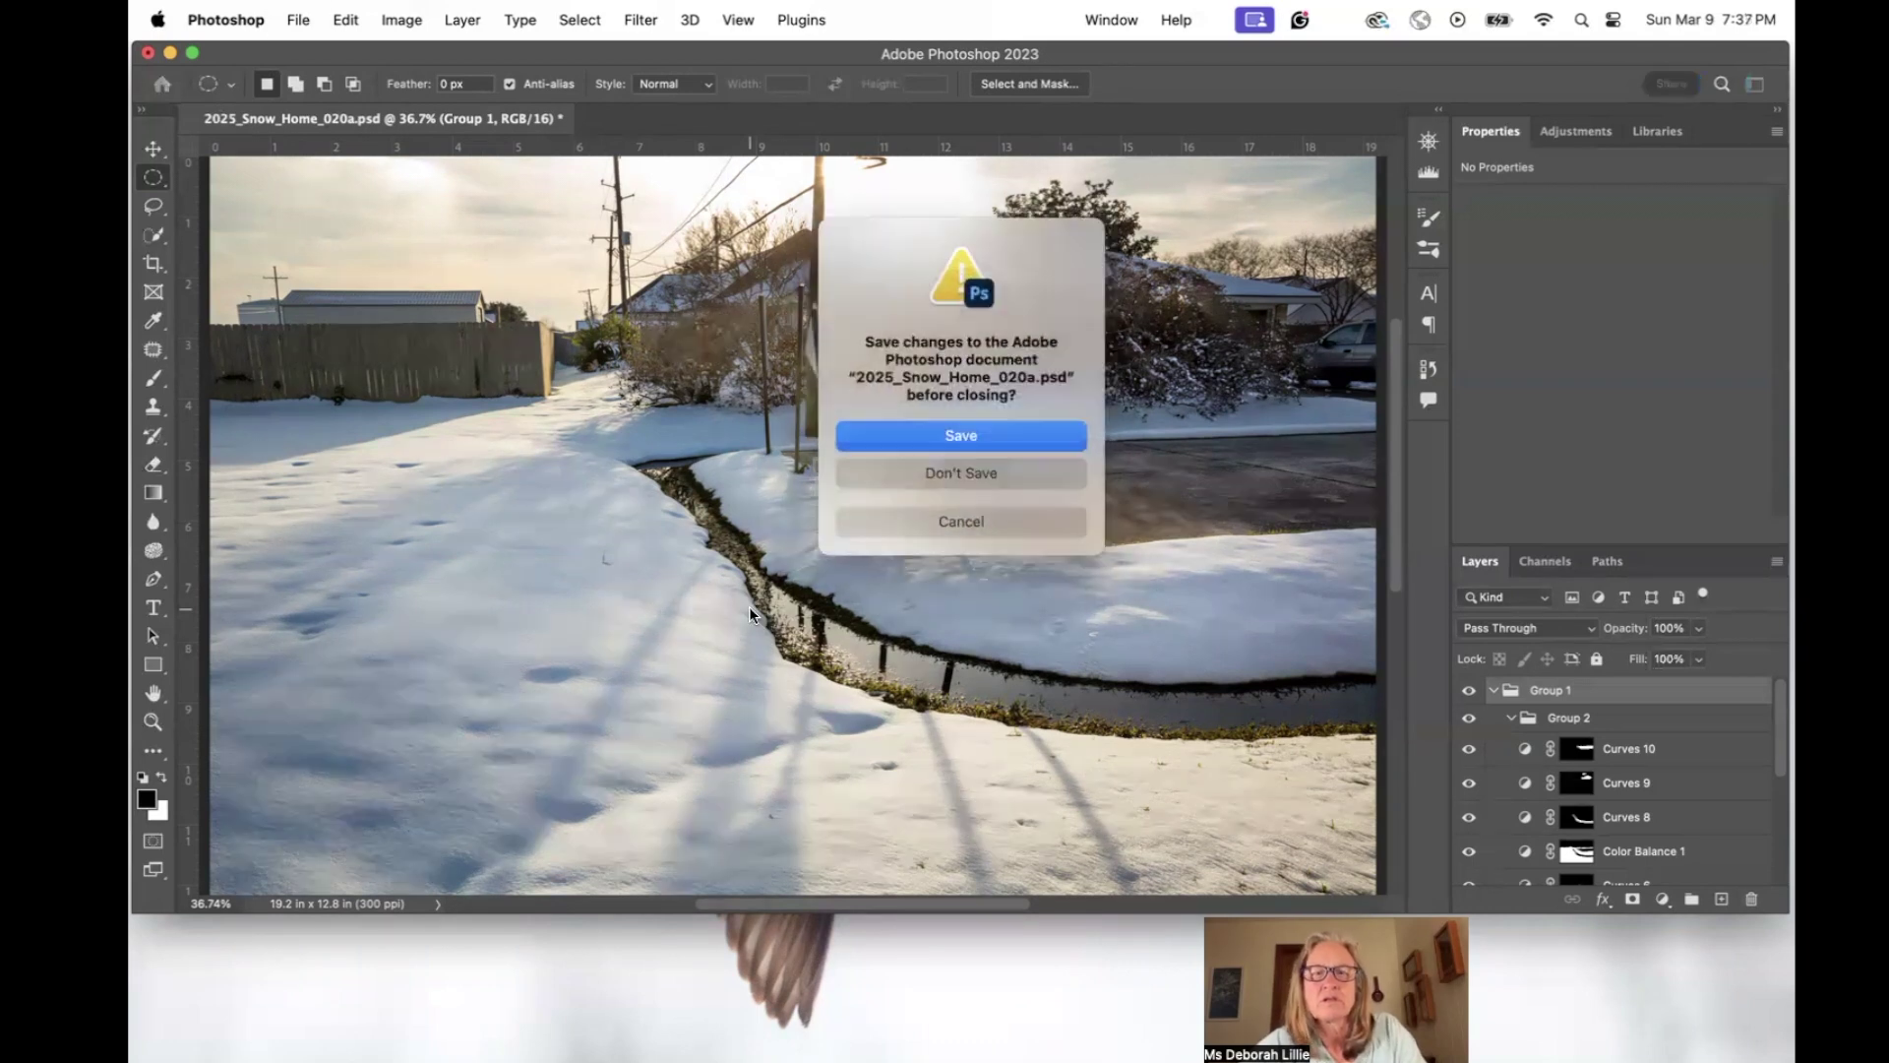
{"action": "left_click", "coordinate": [964, 439]}
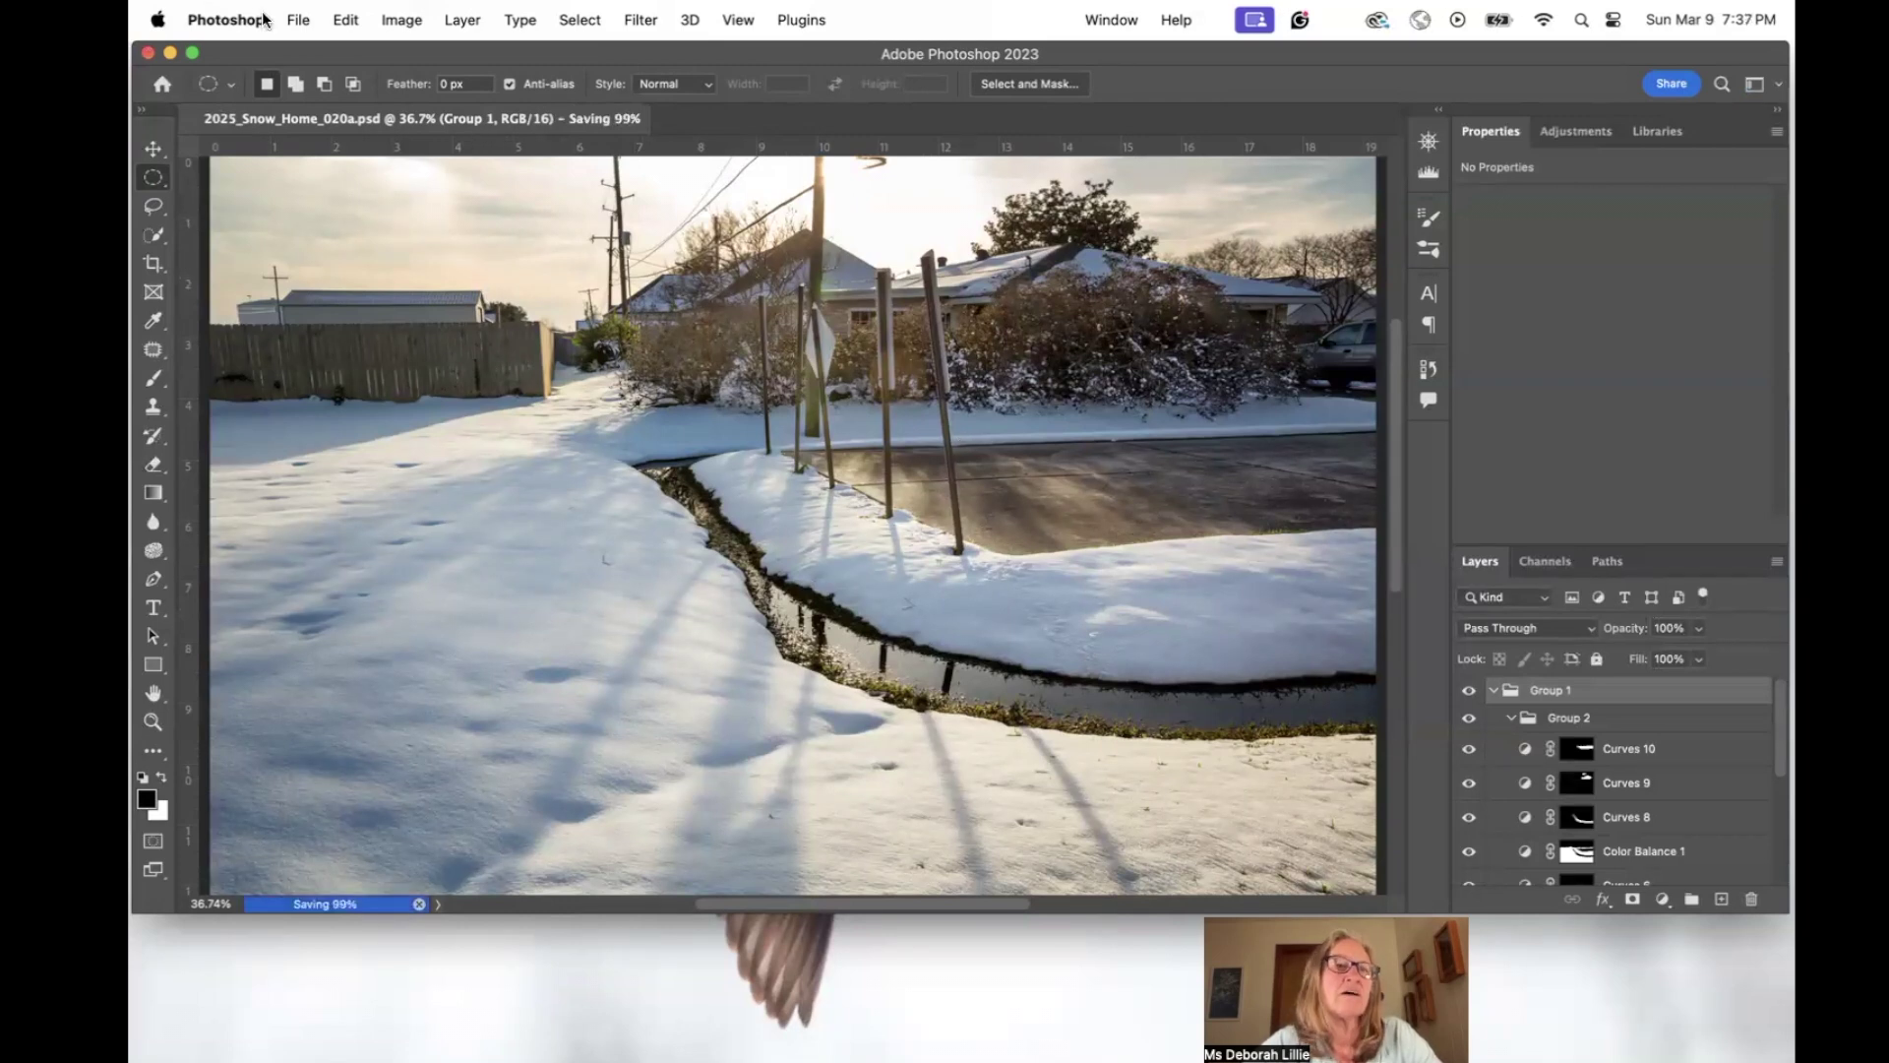
{"action": "left_click", "coordinate": [296, 21]}
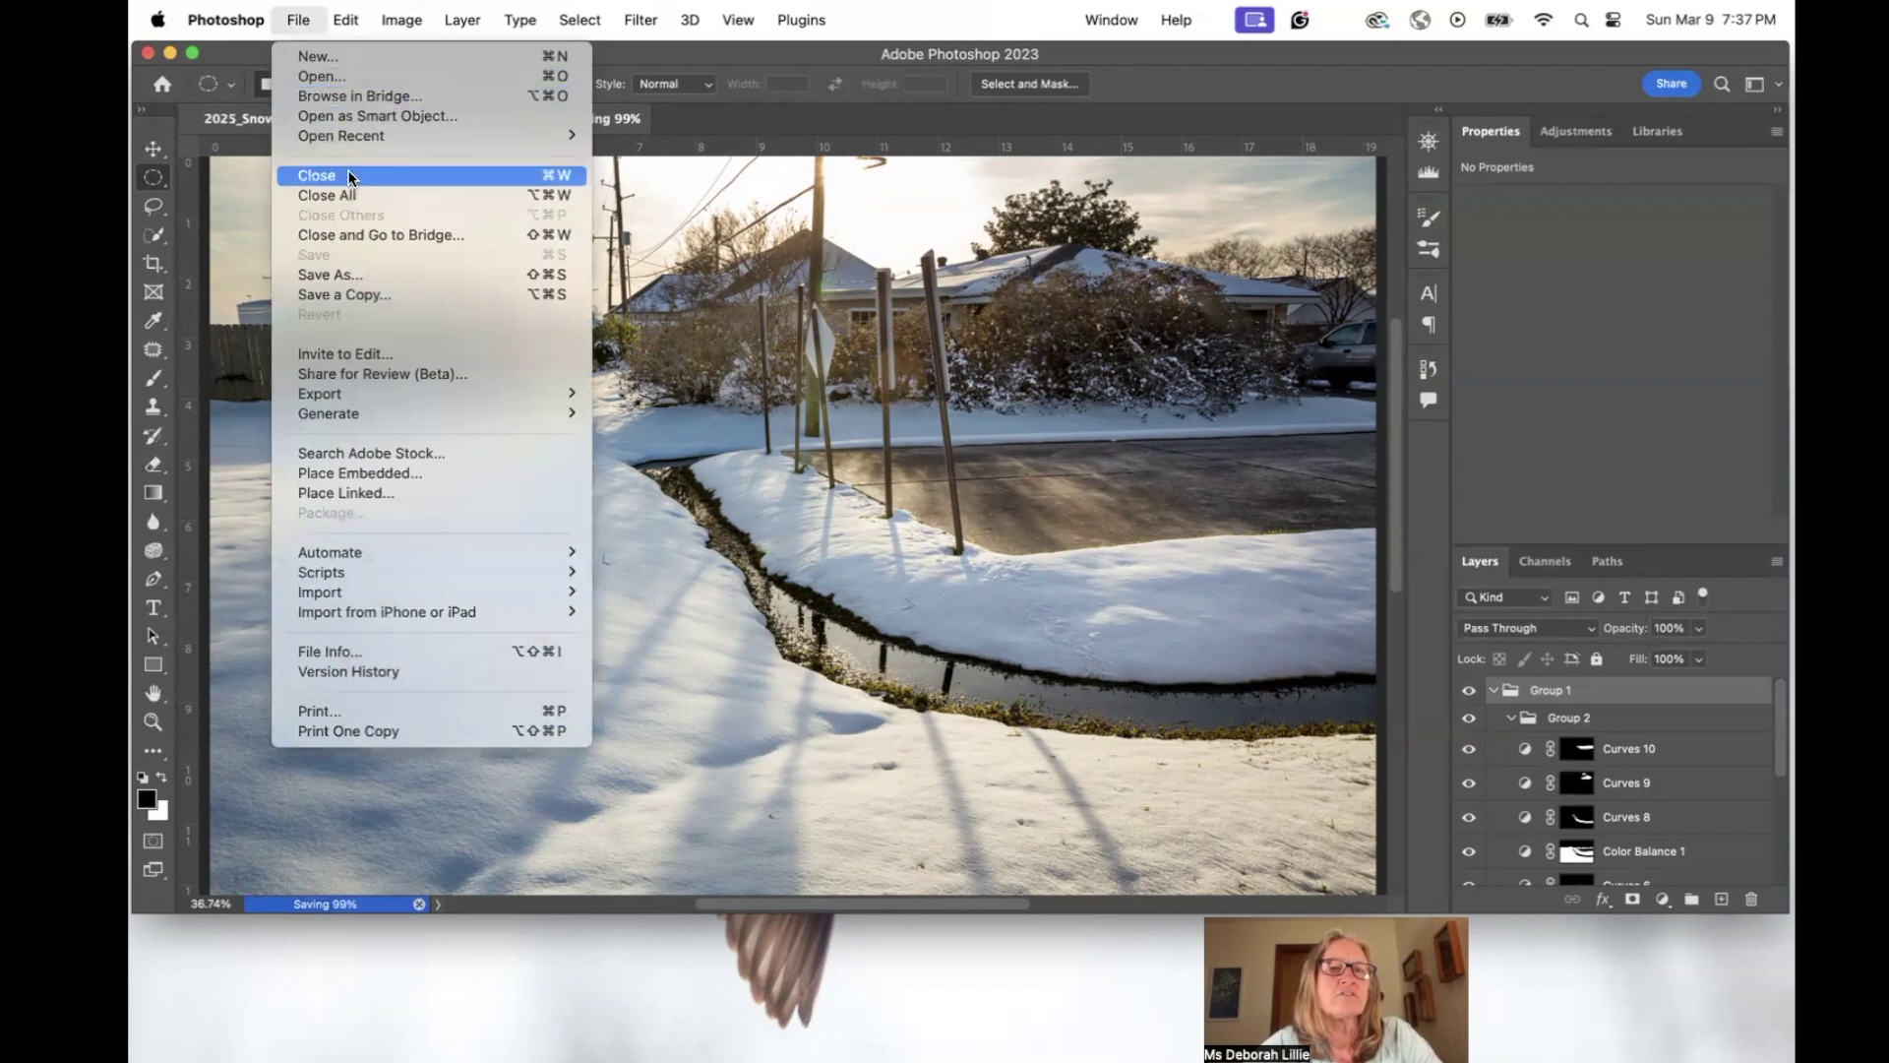
{"action": "left_click", "coordinate": [298, 20]}
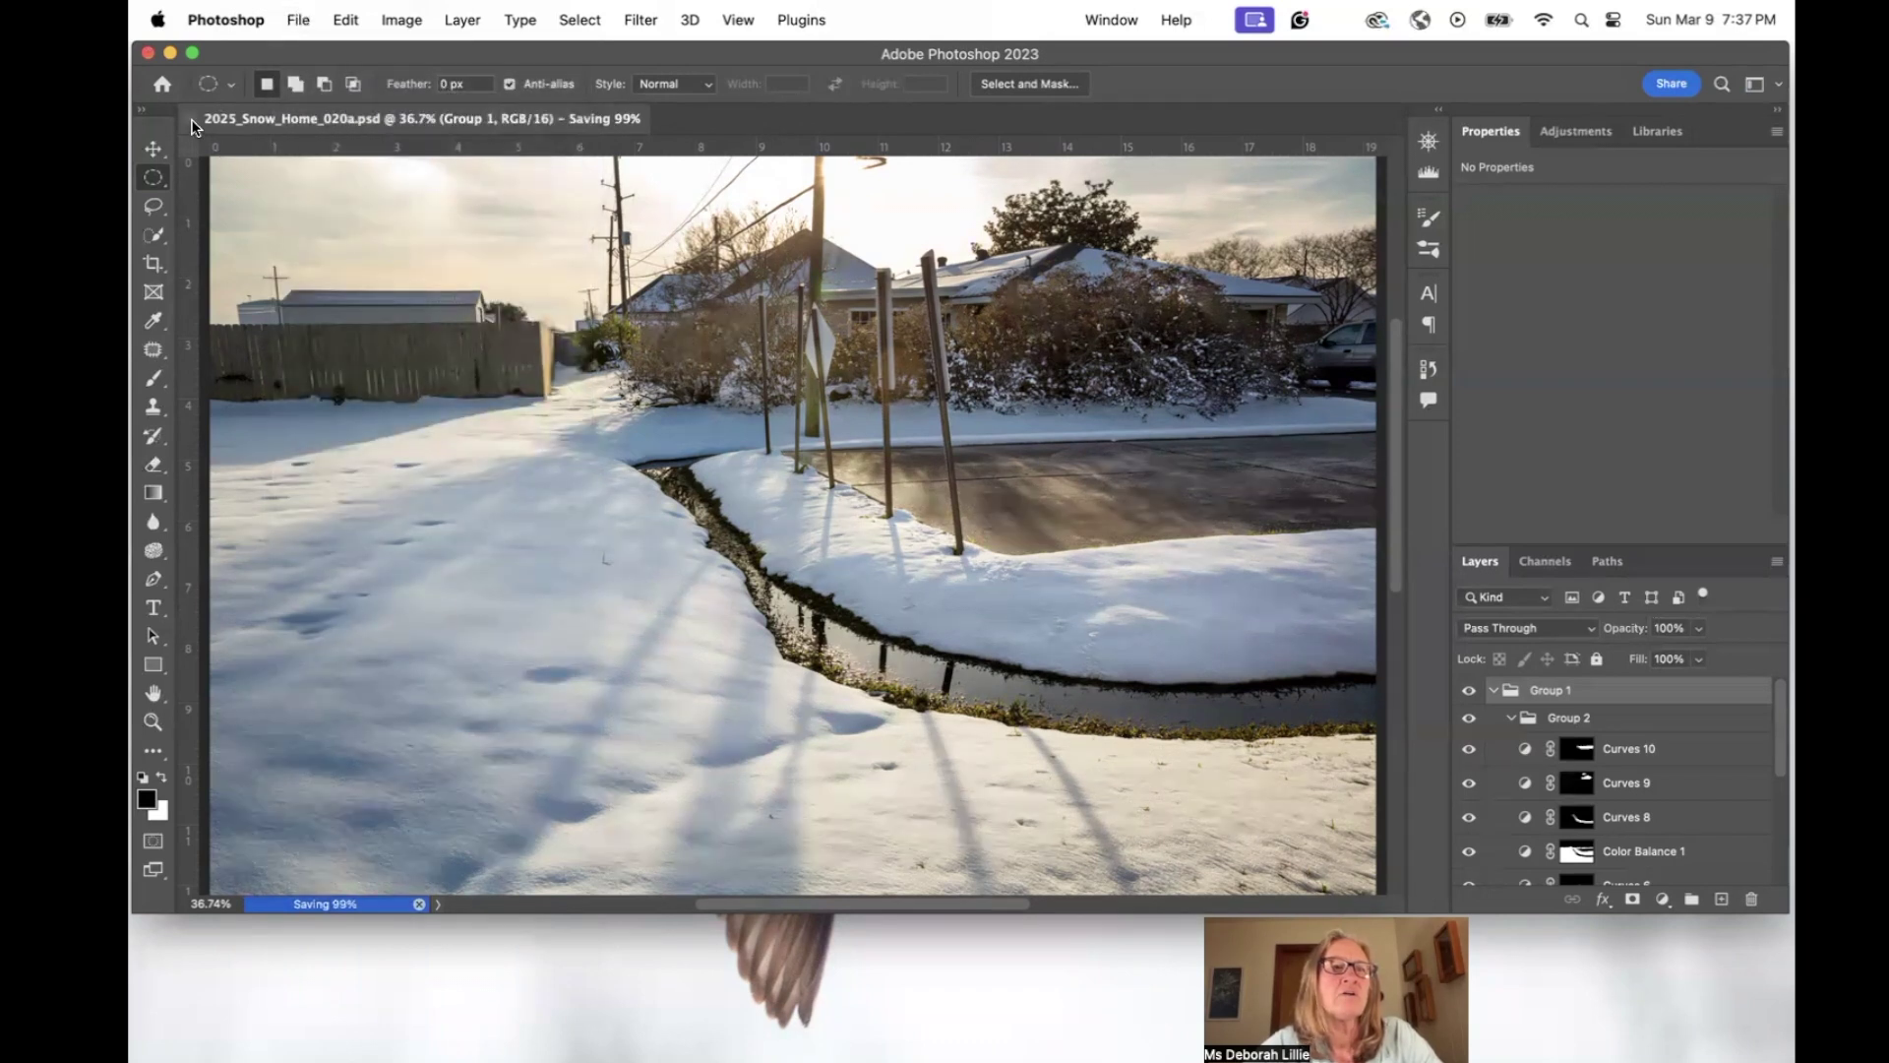